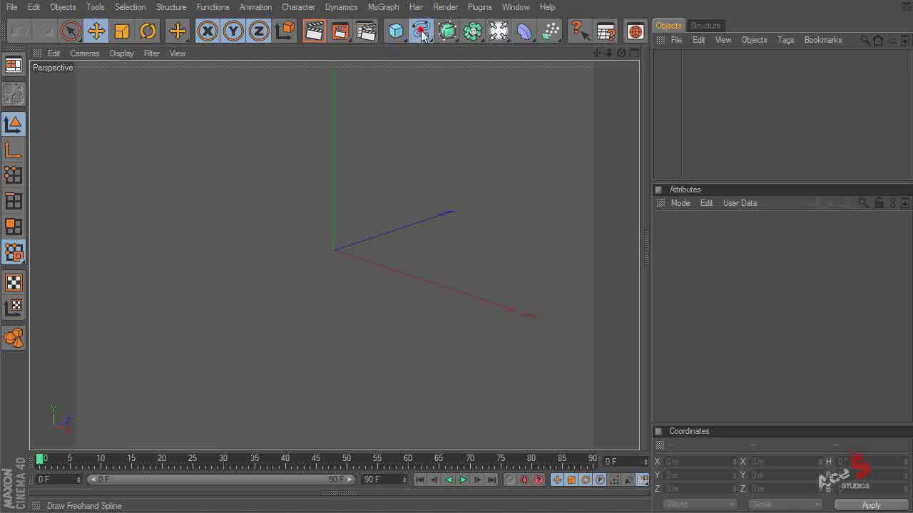
# Add a Text spline to the scene and set its text to "Figuritve COW"
pyautogui.click(422, 36)
pyautogui.click(629, 142)
pyautogui.keyDown('alt'); pyautogui.moveTo(442, 214); pyautogui.dragTo(528, 171); pyautogui.keyUp('alt')
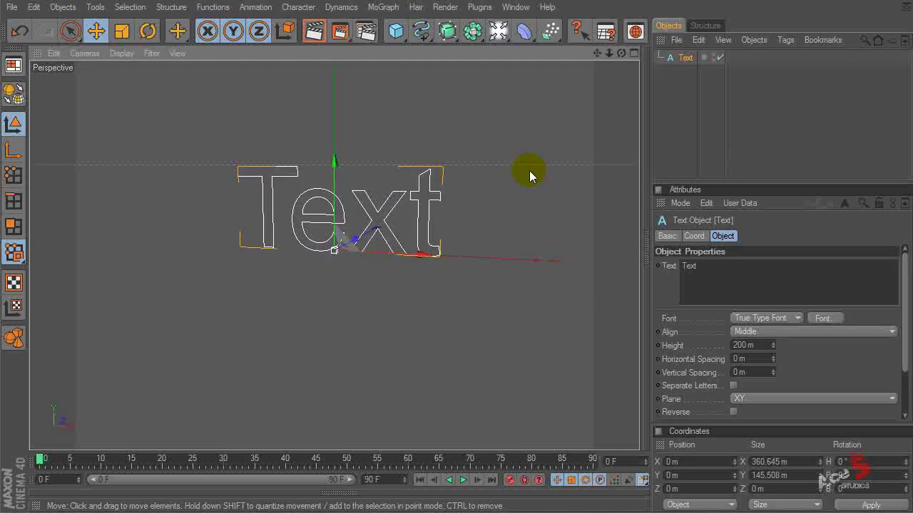
pyautogui.click(702, 266)
pyautogui.moveTo(703, 266); pyautogui.dragTo(673, 271)
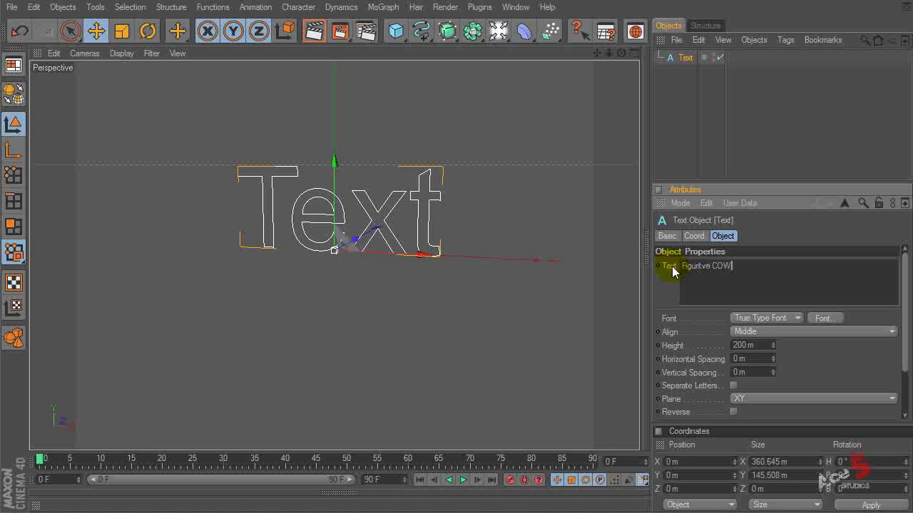
pyautogui.click(683, 108)
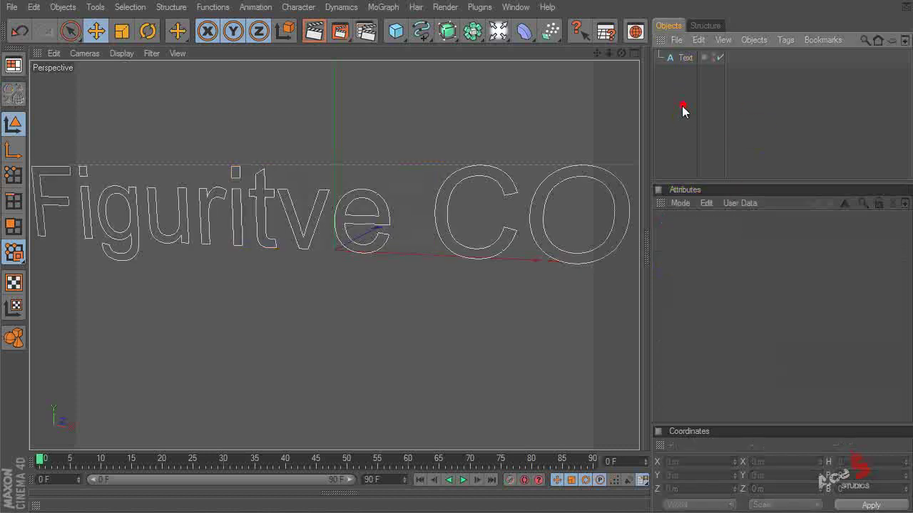
pyautogui.scroll(-3, 418, 228)
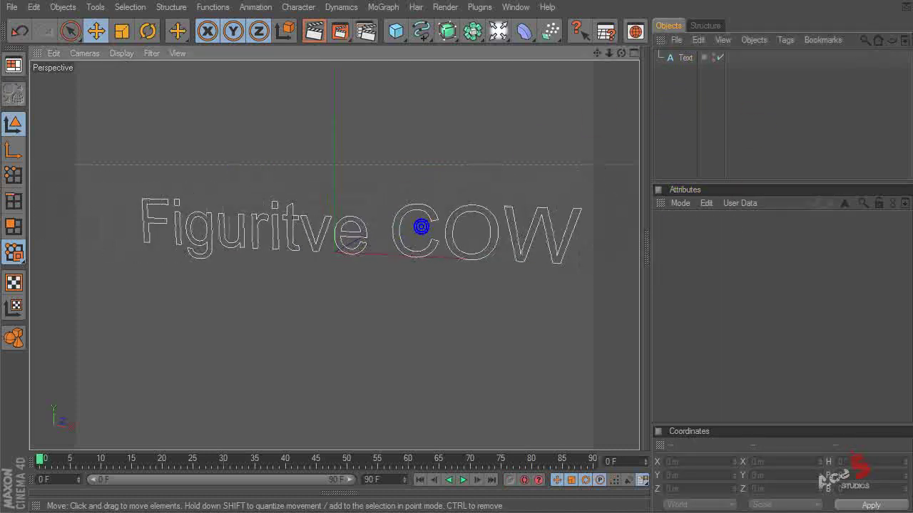
# Replace the first word of the text spline with "smashed" so it reads "smashed COW"
pyautogui.click(685, 58)
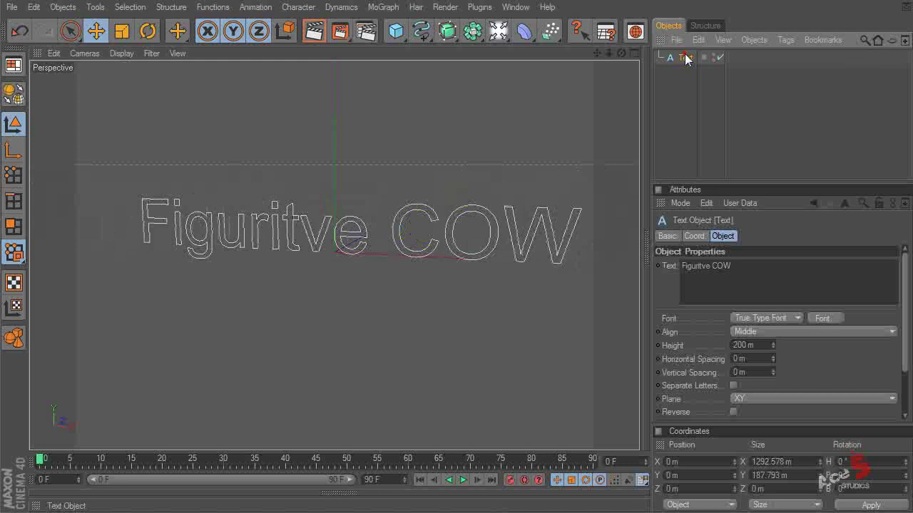
pyautogui.click(693, 261)
pyautogui.moveTo(706, 265); pyautogui.dragTo(731, 265)
pyautogui.moveTo(630, 272); pyautogui.dragTo(637, 257)
pyautogui.write('smashed')
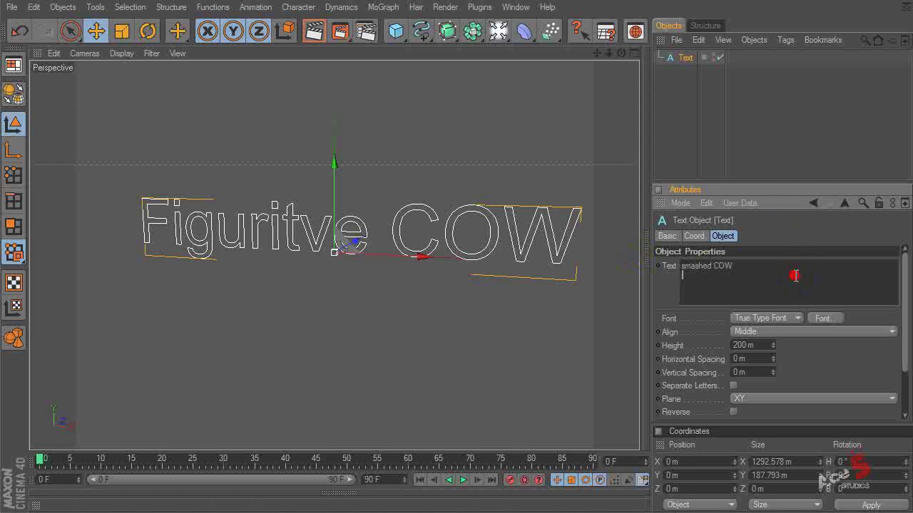
pyautogui.click(665, 118)
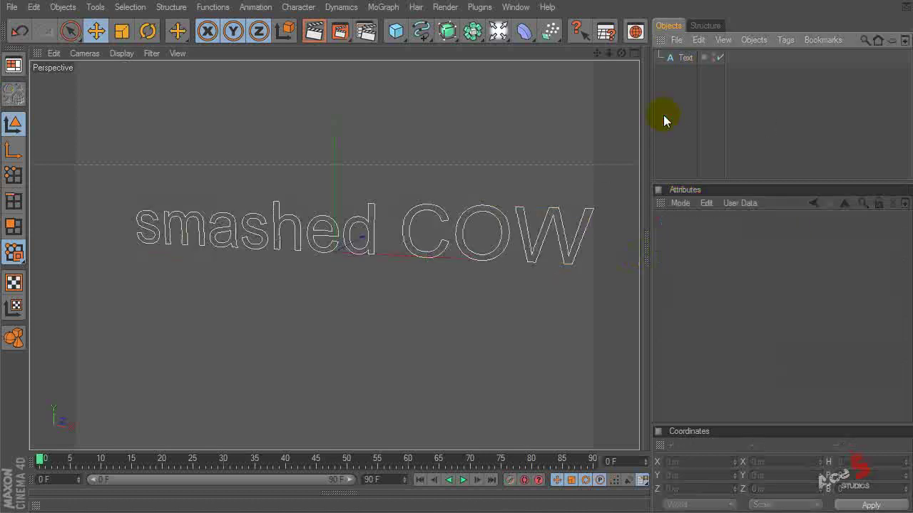
pyautogui.moveTo(430, 189)
pyautogui.keyDown('alt'); pyautogui.mouseDown()
pyautogui.moveTo(421, 187)
pyautogui.moveTo(435, 188)
pyautogui.mouseUp(); pyautogui.keyUp('alt')
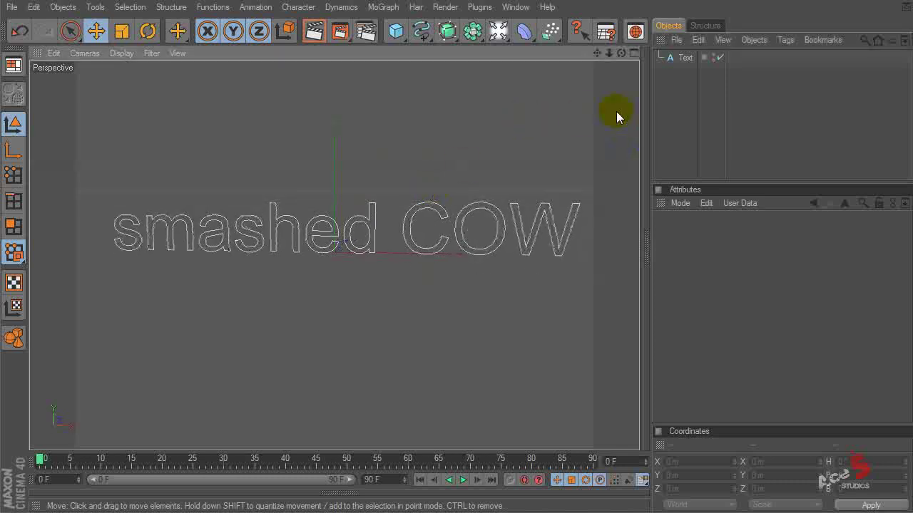
# Duplicate the "smashed COW" text spline twice as Text.1 and Text.2
pyautogui.click(677, 58)
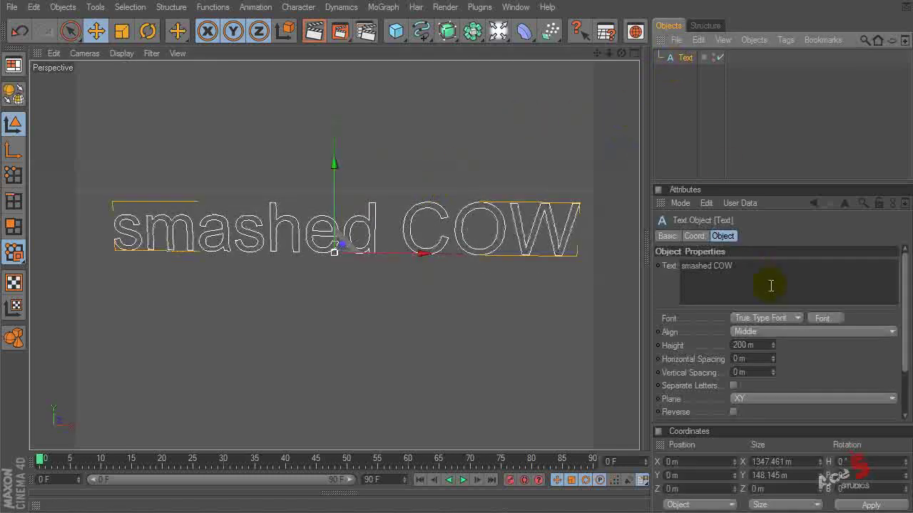
pyautogui.click(660, 76)
pyautogui.click(679, 60)
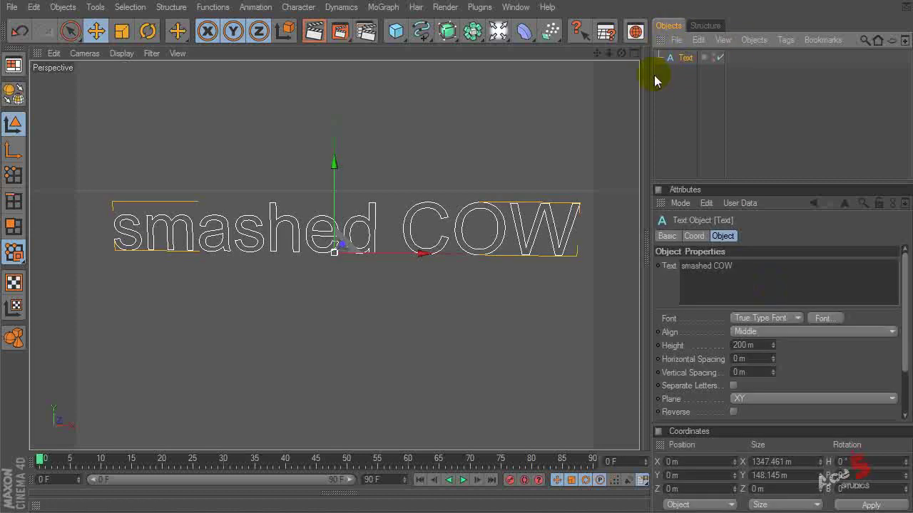
pyautogui.click(656, 81)
pyautogui.click(681, 58)
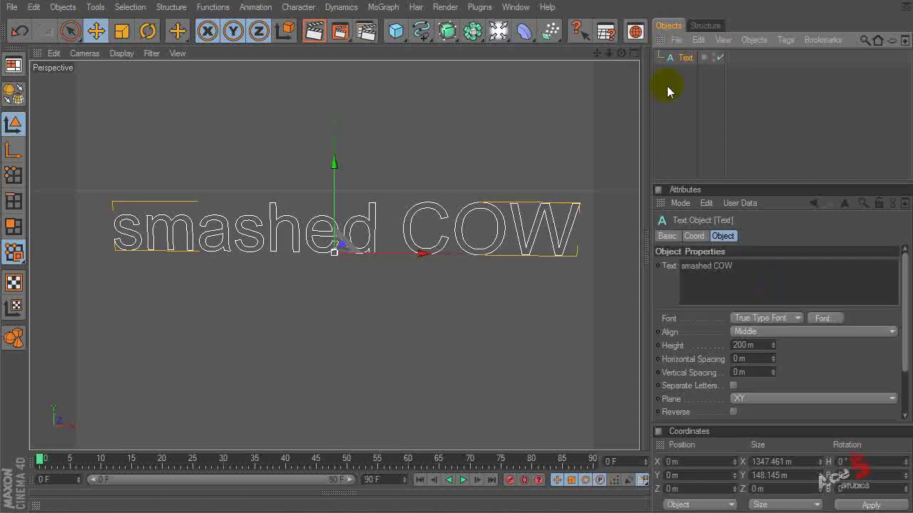
pyautogui.keyDown('ctrl'); pyautogui.moveTo(673, 58); pyautogui.dragTo(684, 86); pyautogui.keyUp('ctrl')
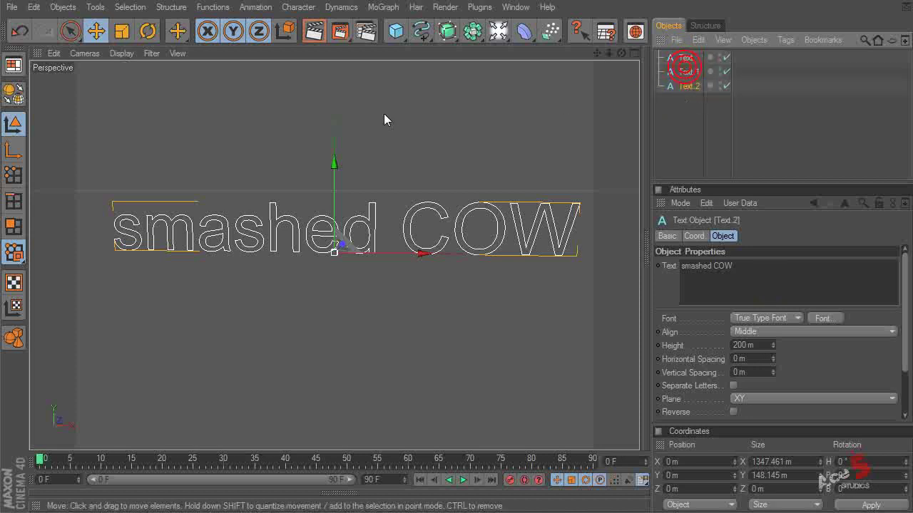
# Move Text.2 up to about Y 236 m and Text.1 down to about Y -222 m
pyautogui.moveTo(338, 183); pyautogui.dragTo(338, 102)
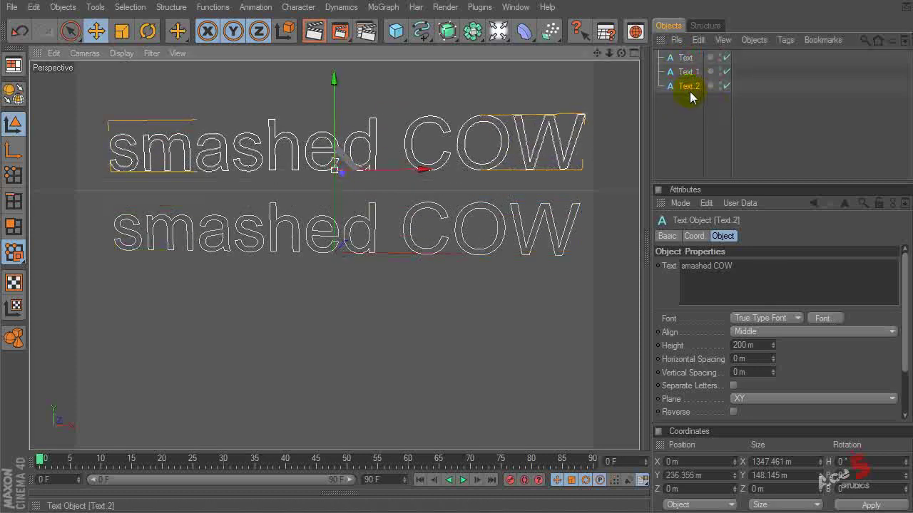
pyautogui.click(684, 71)
pyautogui.moveTo(330, 179); pyautogui.dragTo(332, 239)
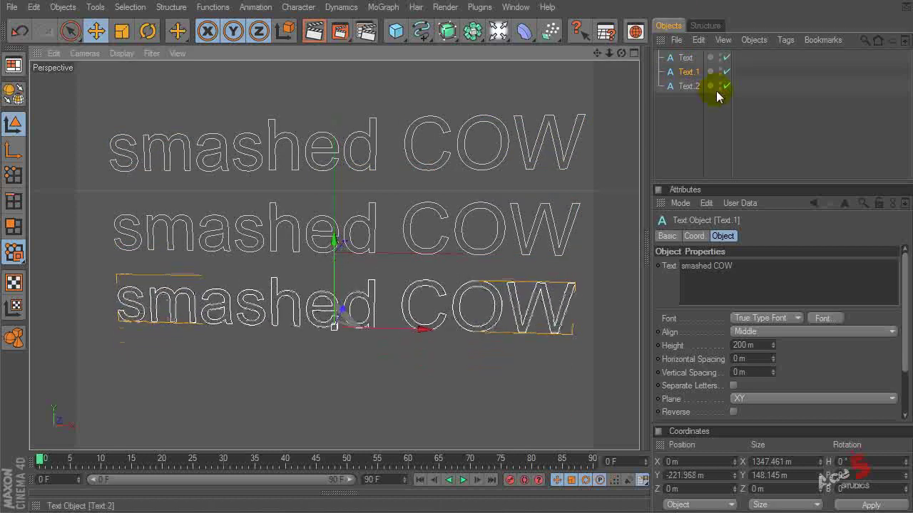
pyautogui.click(685, 114)
pyautogui.click(375, 226)
pyautogui.click(398, 152)
pyautogui.click(405, 149)
pyautogui.moveTo(395, 66); pyautogui.dragTo(394, 67)
pyautogui.click(639, 128)
pyautogui.click(416, 155)
pyautogui.click(638, 129)
pyautogui.click(435, 249)
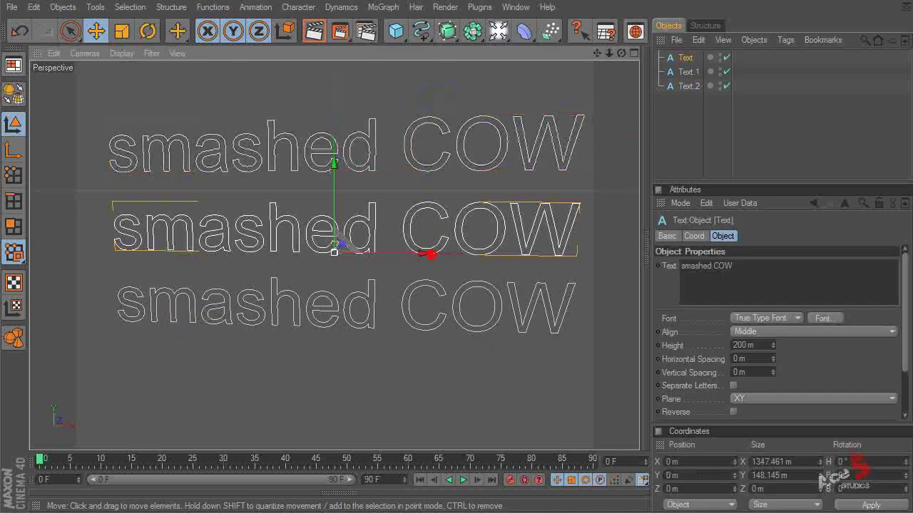
pyautogui.click(639, 128)
pyautogui.click(686, 83)
pyautogui.click(686, 72)
pyautogui.click(685, 59)
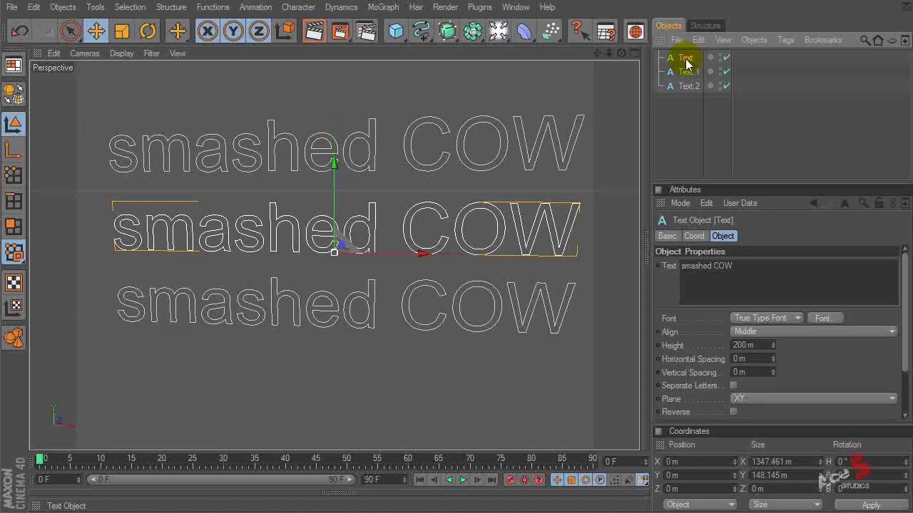
pyautogui.click(687, 110)
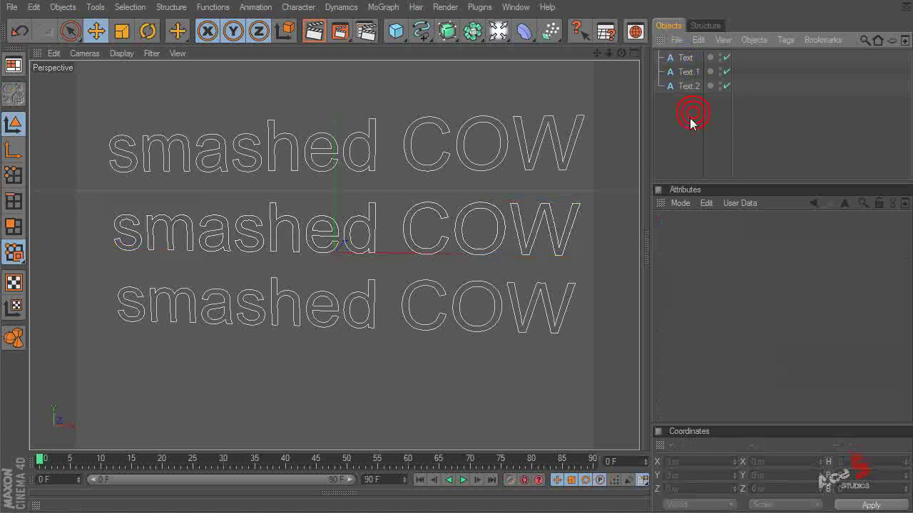
# Add an XPresso tag to the Text.2 object
pyautogui.click(689, 87)
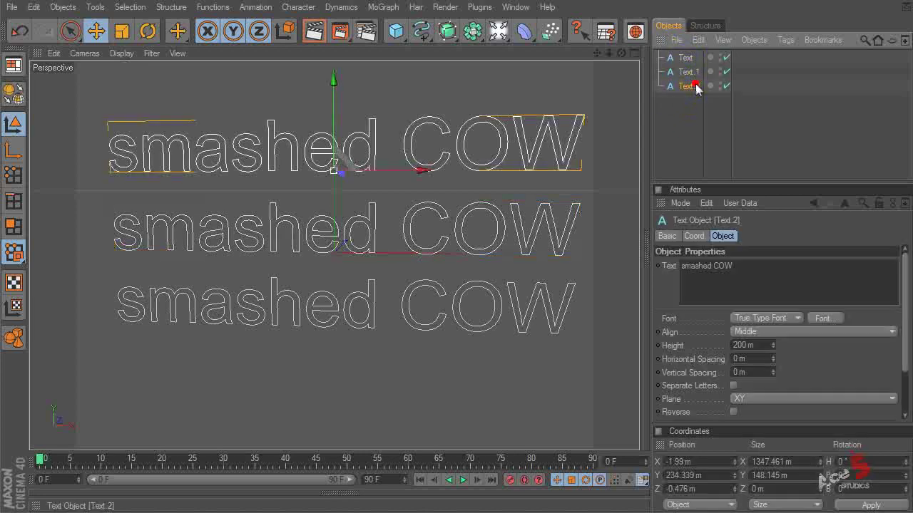
pyautogui.click(775, 265)
pyautogui.press('Return')
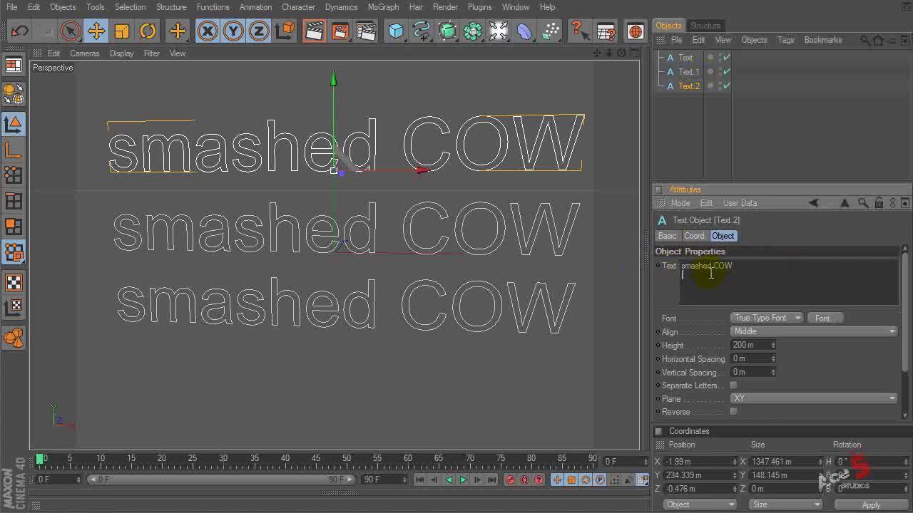
pyautogui.rightClick(678, 87)
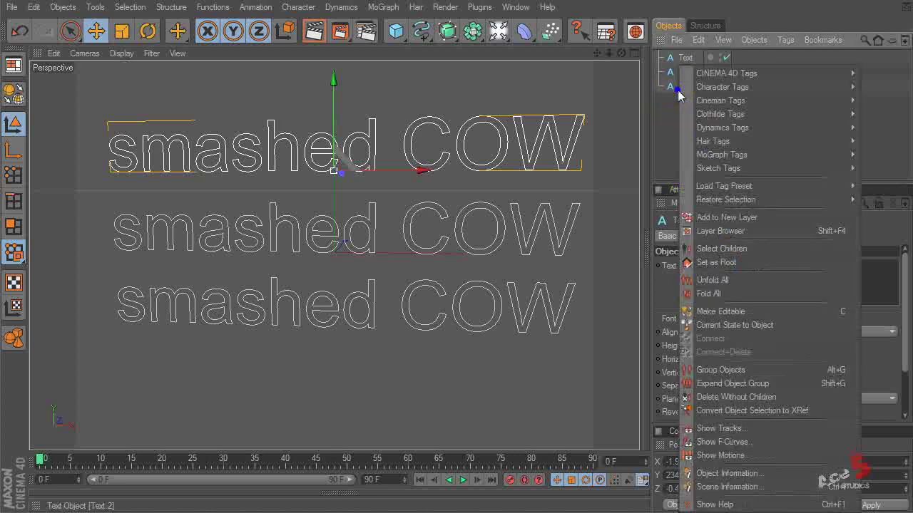
pyautogui.click(674, 84)
pyautogui.rightClick(673, 82)
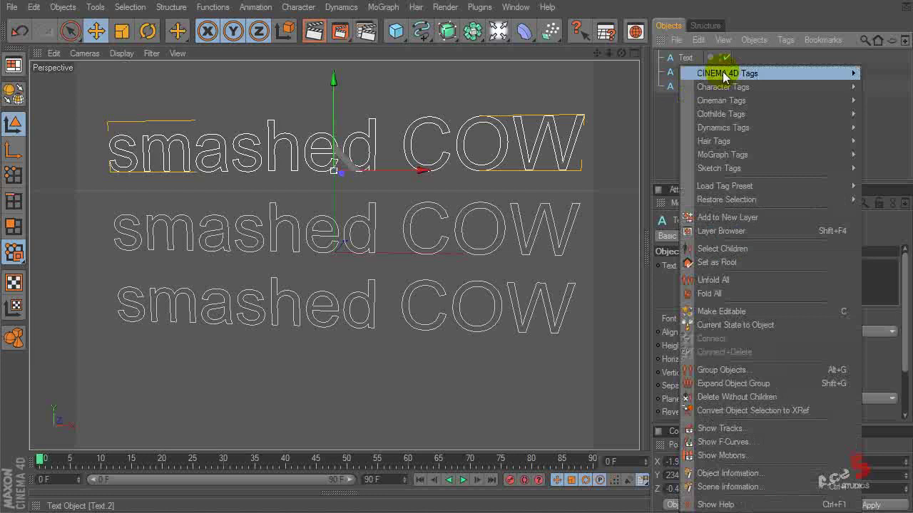
pyautogui.moveTo(728, 73)
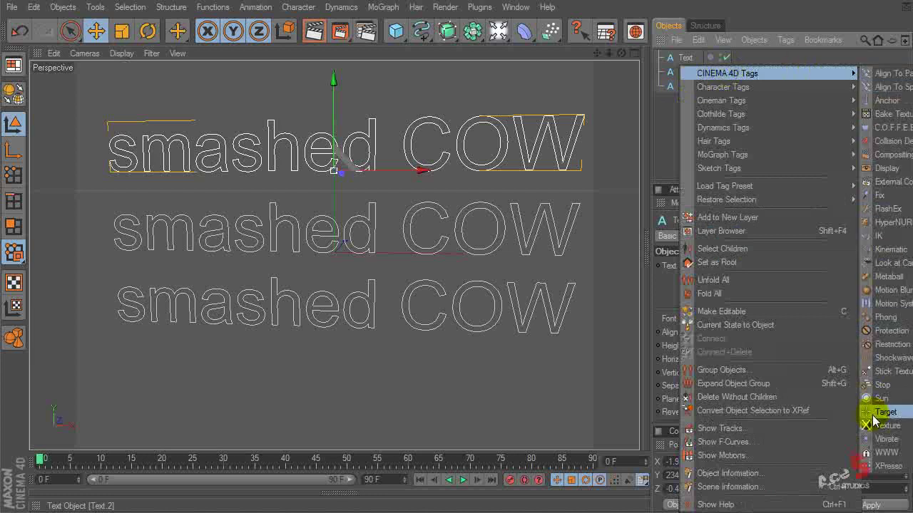
pyautogui.click(888, 465)
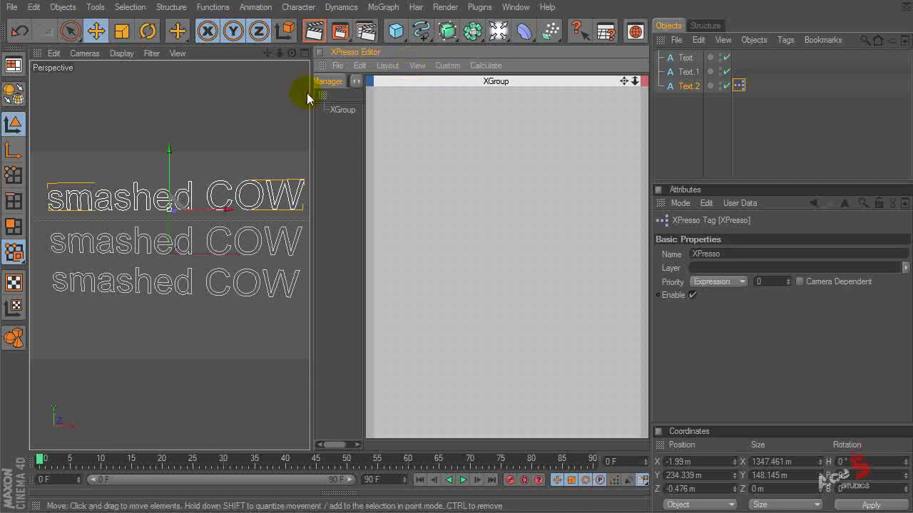
# Dock the XPresso Editor beneath the perspective viewport and adjust the split between them
pyautogui.click(240, 179)
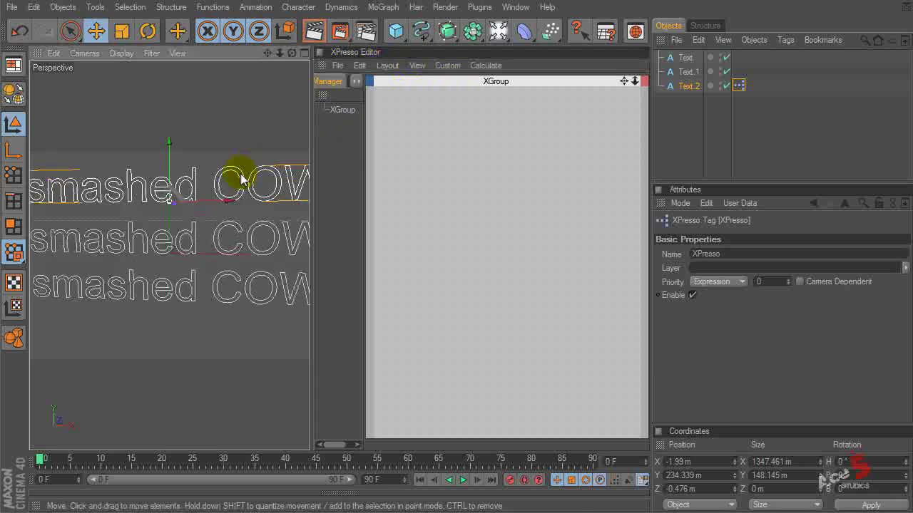
pyautogui.keyDown('alt'); pyautogui.moveTo(251, 179); pyautogui.dragTo(230, 179, button='middle'); pyautogui.keyUp('alt')
pyautogui.moveTo(323, 72); pyautogui.dragTo(311, 460)
pyautogui.moveTo(338, 247)
pyautogui.mouseDown()
pyautogui.moveTo(341, 193)
pyautogui.moveTo(342, 250)
pyautogui.moveTo(340, 230)
pyautogui.mouseUp()
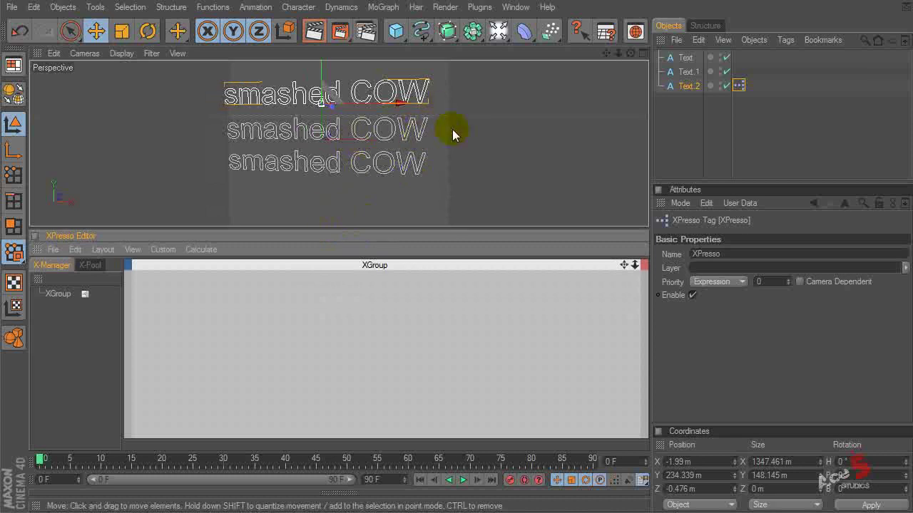
# Place two Text.2 object nodes side by side in the XGroup and select the left one
pyautogui.click(689, 86)
pyautogui.moveTo(690, 91); pyautogui.dragTo(240, 350)
pyautogui.moveTo(686, 95); pyautogui.dragTo(421, 346)
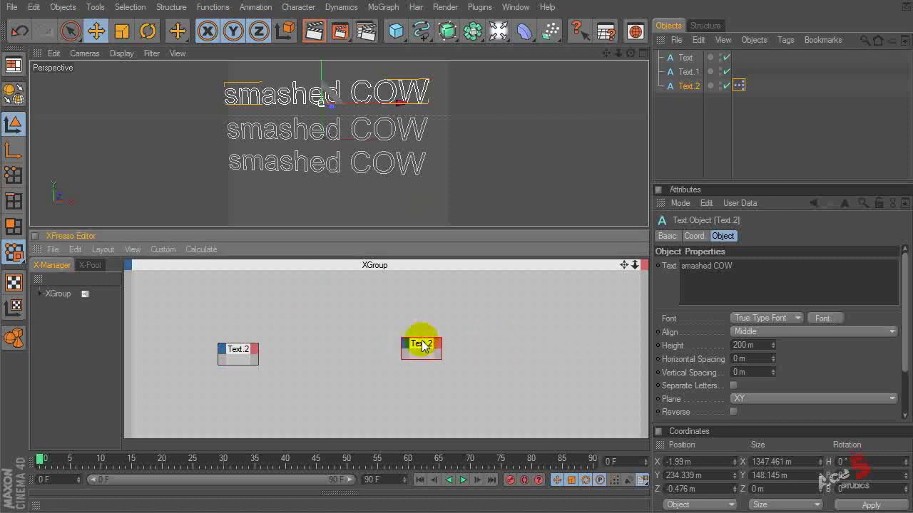
pyautogui.click(240, 348)
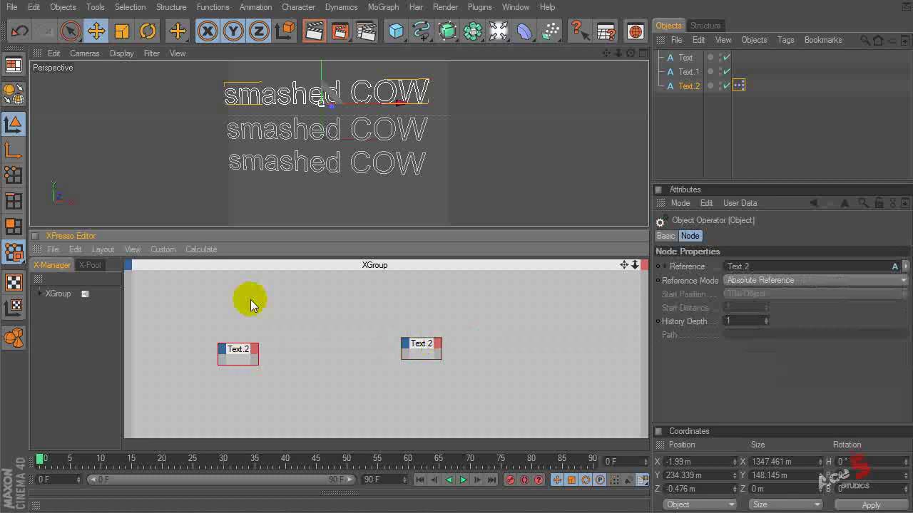
# Examine the basic, coordinate and object properties of Text.2
pyautogui.click(686, 86)
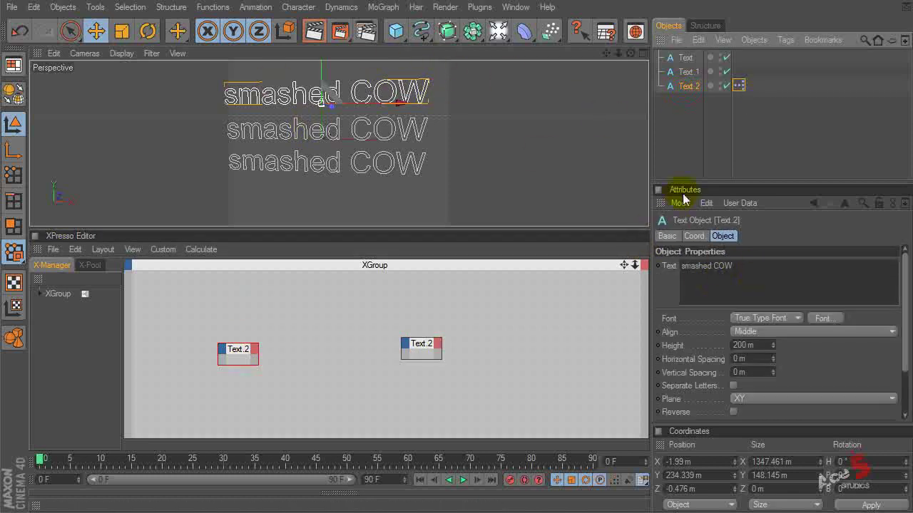
pyautogui.click(690, 236)
pyautogui.click(675, 236)
pyautogui.click(693, 236)
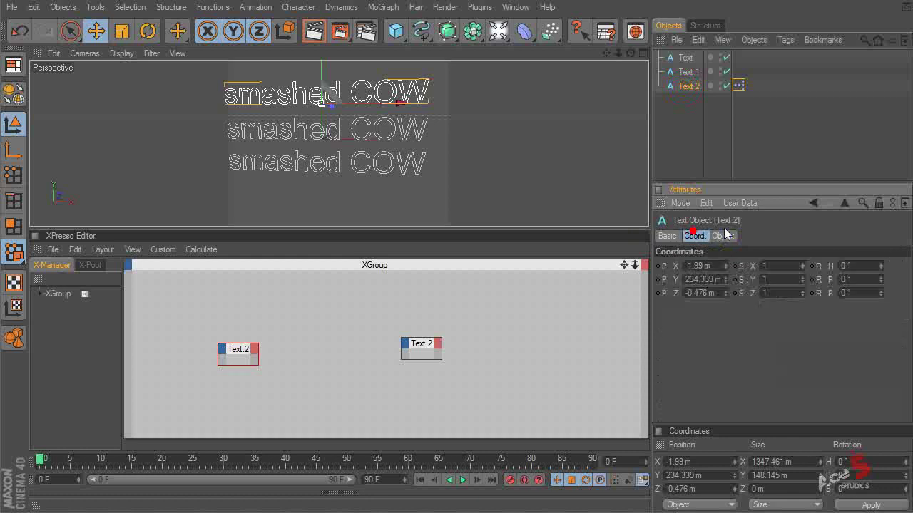
pyautogui.click(722, 236)
pyautogui.click(670, 236)
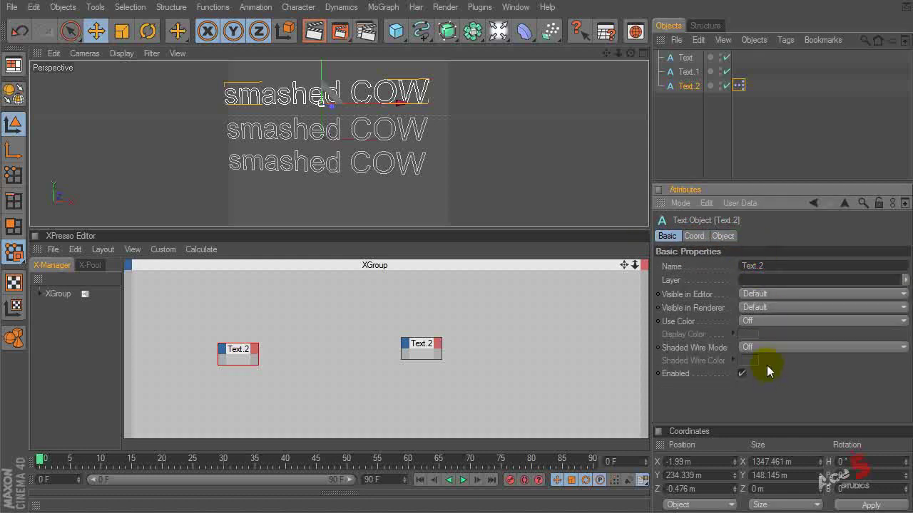
pyautogui.click(694, 236)
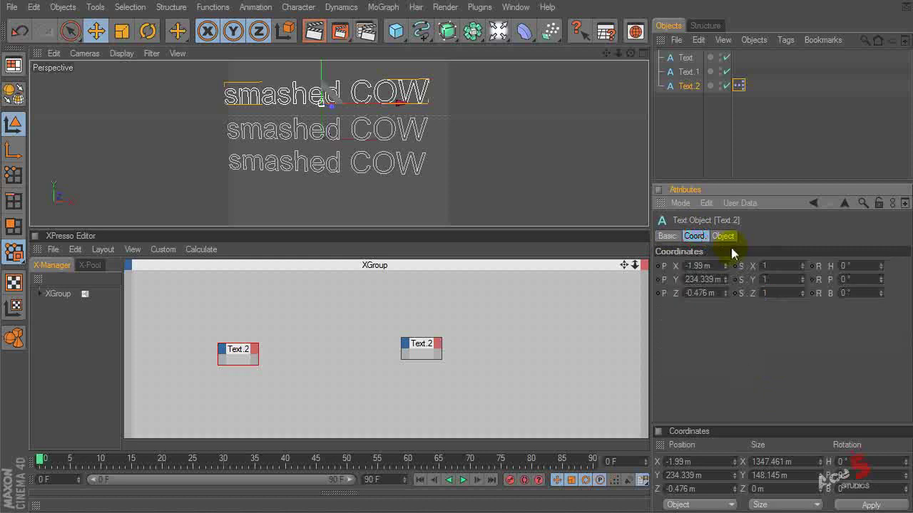
pyautogui.click(724, 236)
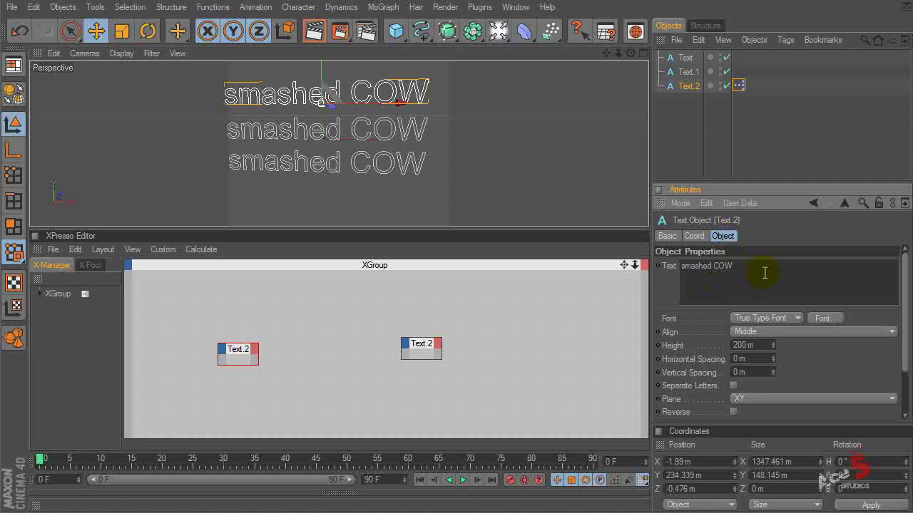
# Add a Text output port from the object properties to the left Text.2 node
pyautogui.click(255, 351)
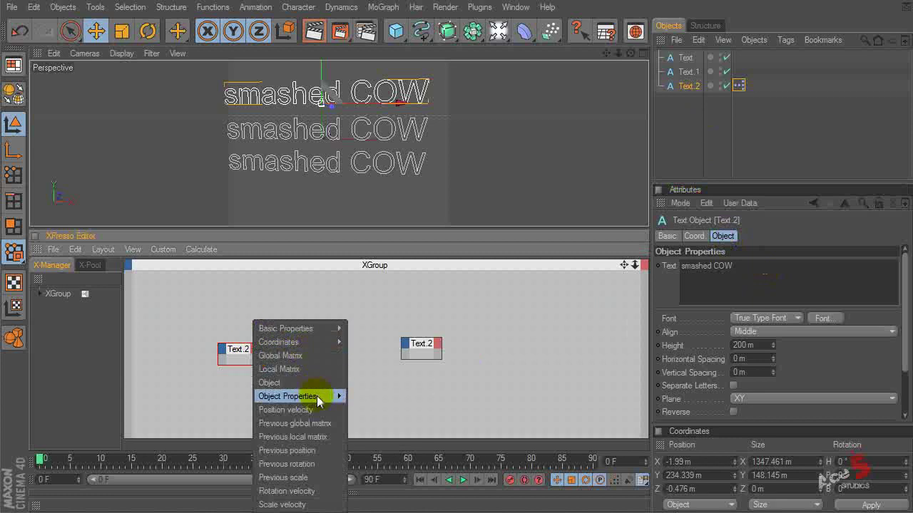
pyautogui.moveTo(317, 396)
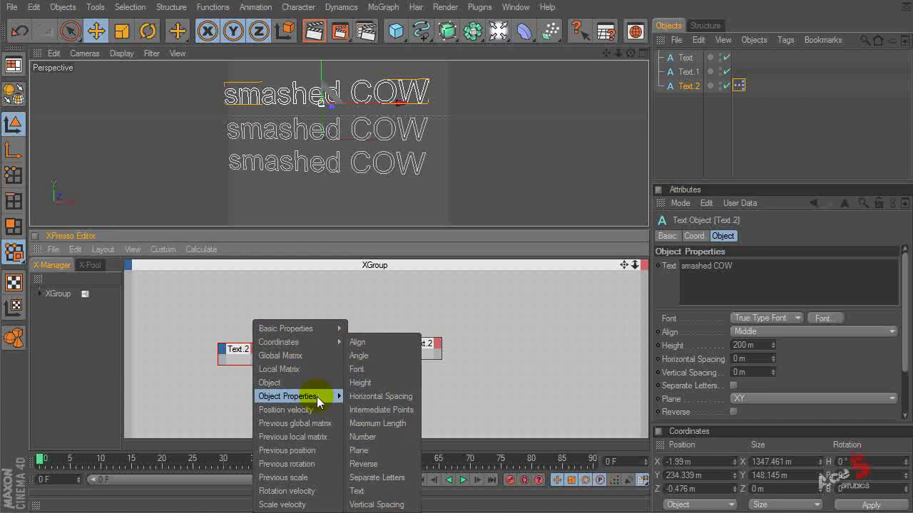
pyautogui.click(357, 491)
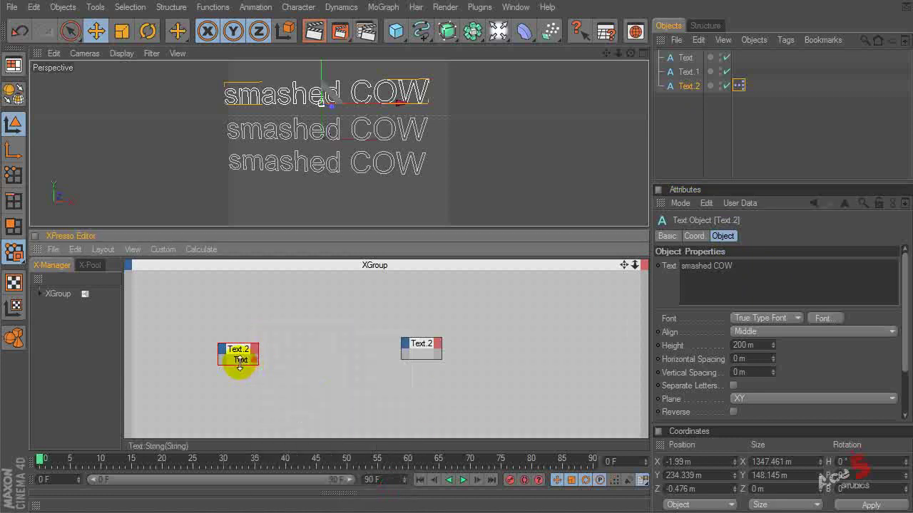
# Add a Name input port from the basic properties to the right Text.2 node and remove it again
pyautogui.click(410, 345)
pyautogui.click(405, 341)
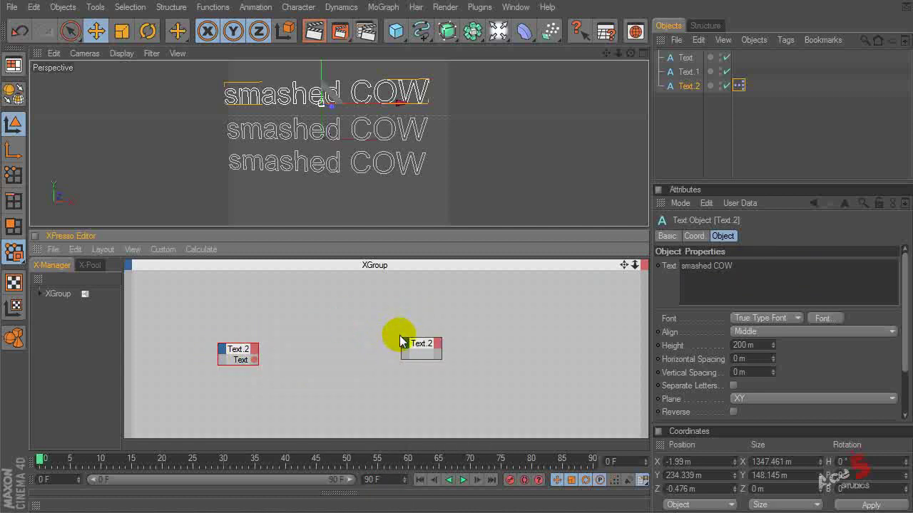
pyautogui.click(403, 343)
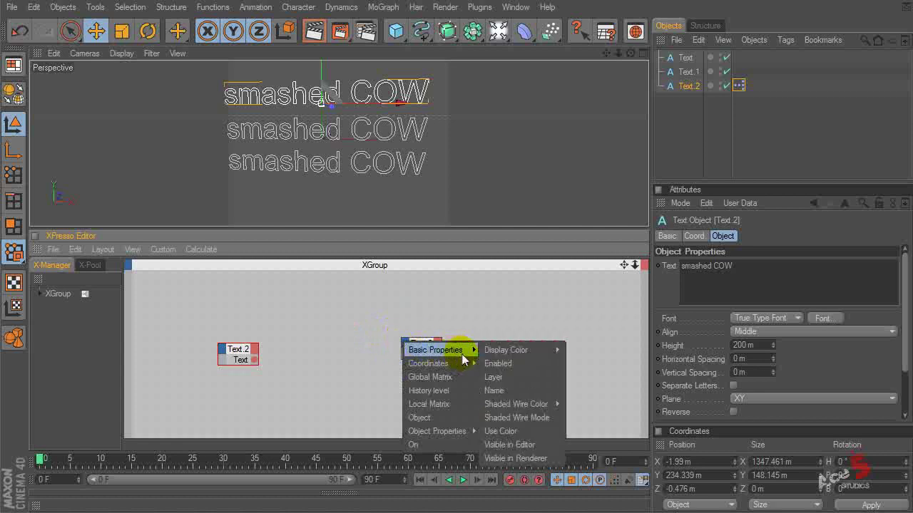
pyautogui.moveTo(432, 350)
pyautogui.click(529, 392)
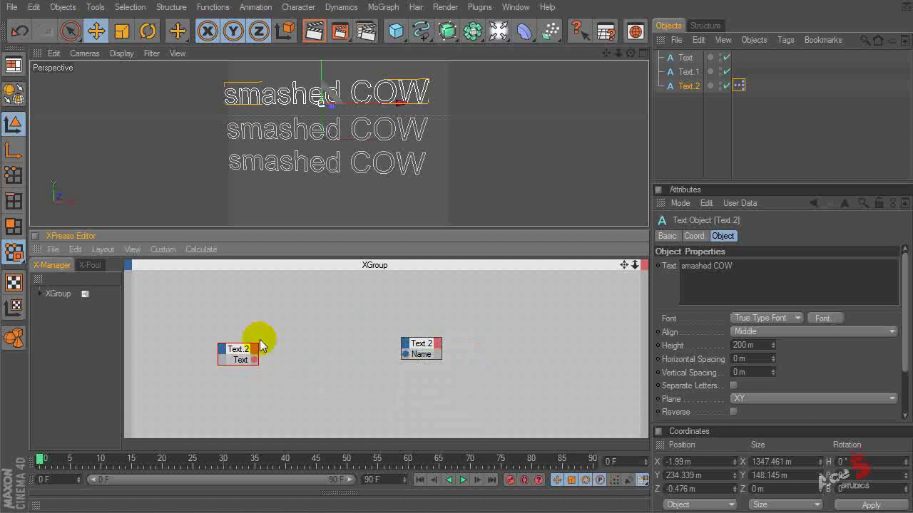
pyautogui.click(405, 356)
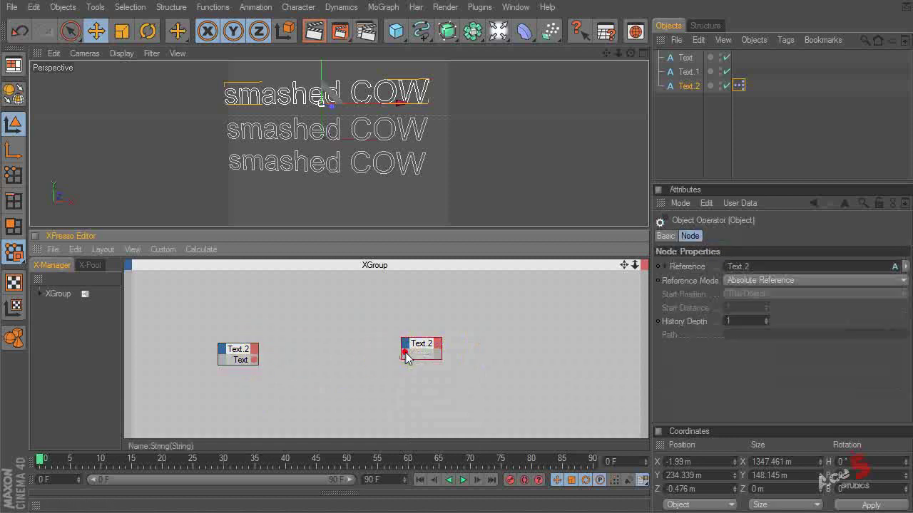
# Connect the left Text.2 node's Text output to a new Name input from the basic properties of the right Text.2 node
pyautogui.moveTo(278, 357); pyautogui.dragTo(405, 345)
pyautogui.moveTo(438, 351)
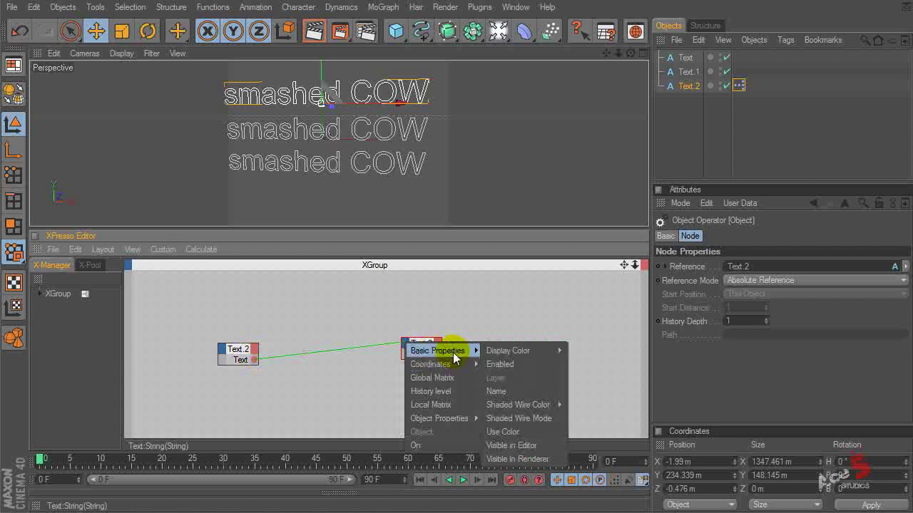
pyautogui.click(492, 400)
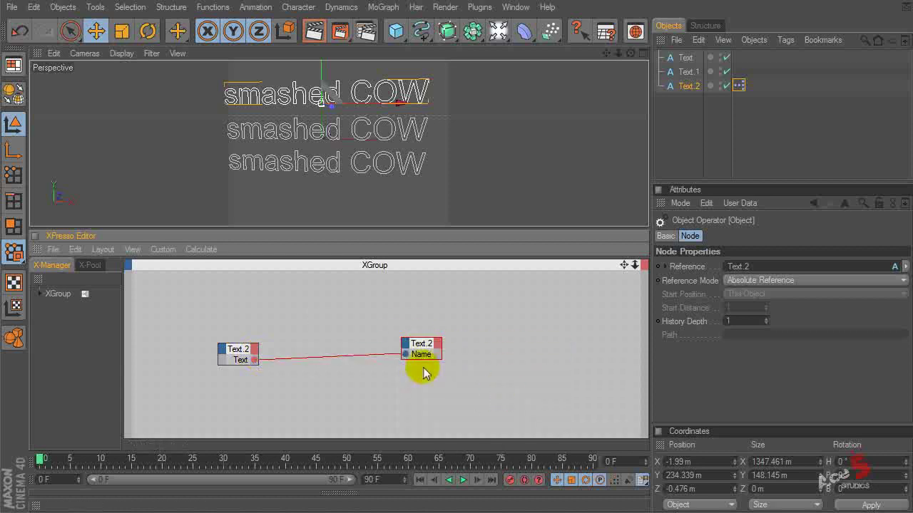
pyautogui.click(688, 101)
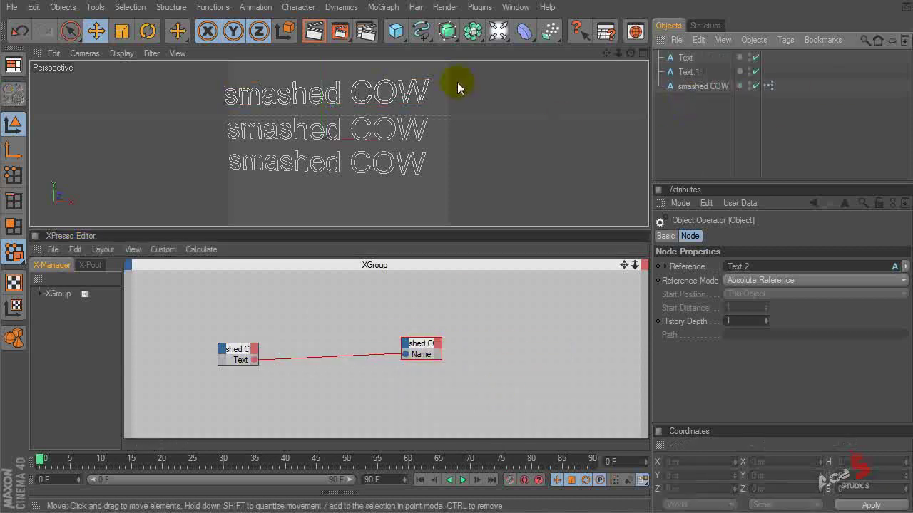
# Change the text of the spline that carries the XPresso tag to "angry beaver"
pyautogui.click(706, 99)
pyautogui.click(700, 85)
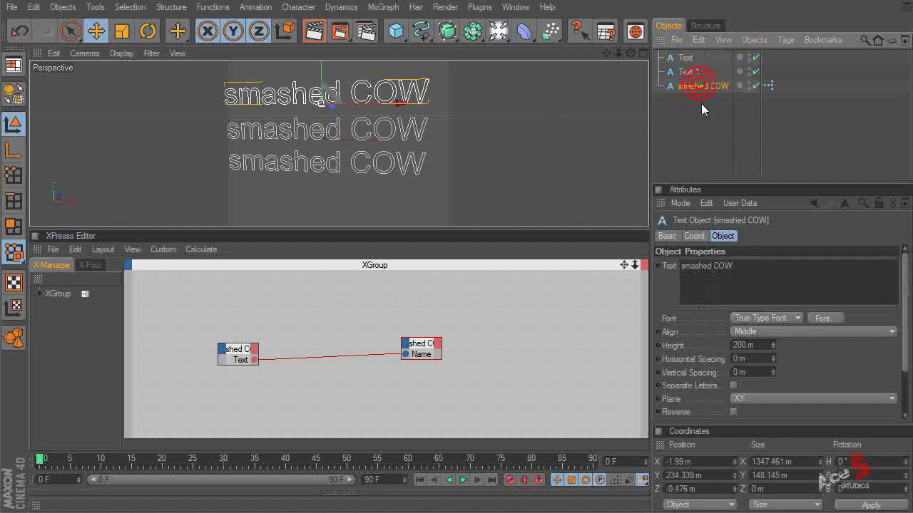
pyautogui.click(758, 287)
pyautogui.hotkey('ctrl', 'a')
pyautogui.write('angry b')
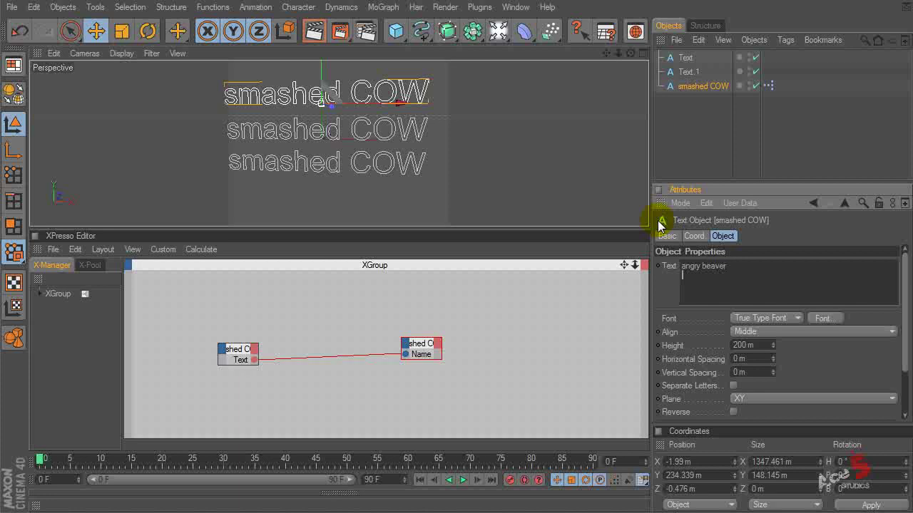
pyautogui.write('eaver')
pyautogui.click(677, 136)
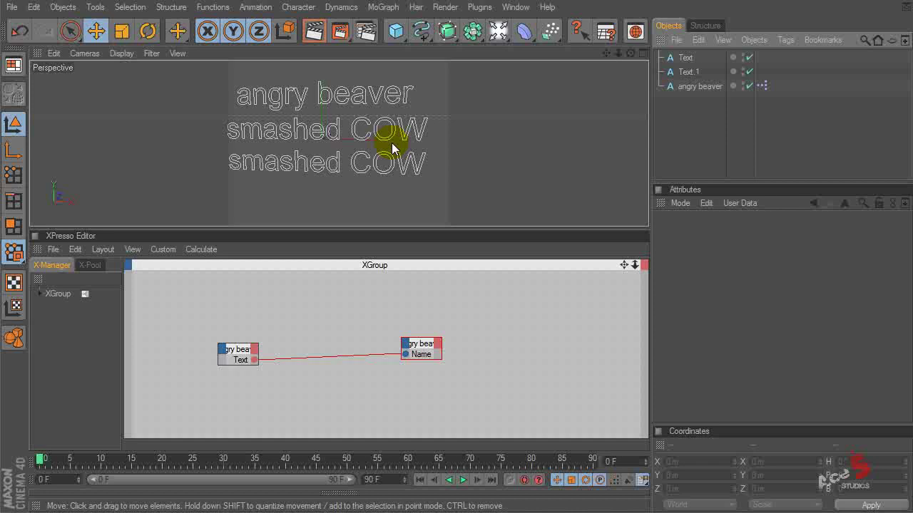
# Place the angry beaver spline inside an Extrude NURBS and group that into a null object
pyautogui.click(695, 86)
pyautogui.click(688, 72)
pyautogui.click(691, 87)
pyautogui.moveTo(447, 31); pyautogui.dragTo(603, 44)
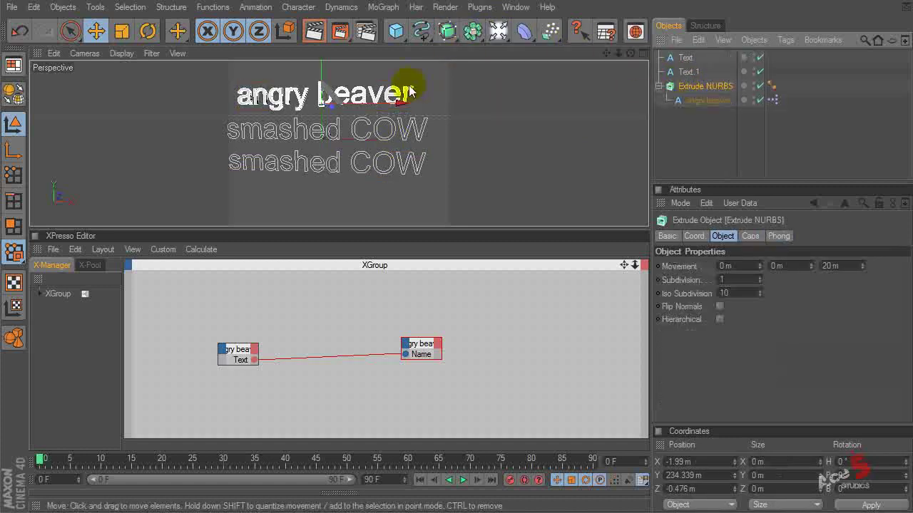
pyautogui.hotkey('alt', 'g')
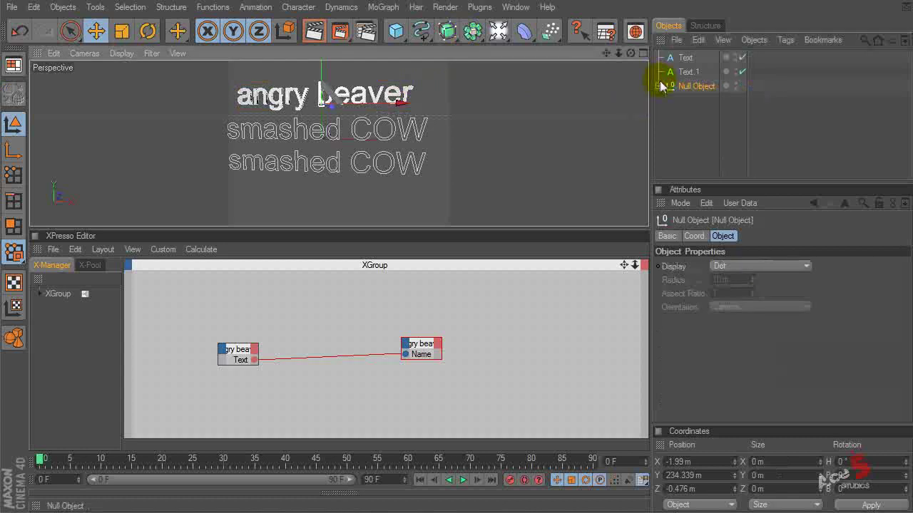
# Add a Bend deformer inside the Null Object, above the Extrude NURBS
pyautogui.click(659, 86)
pyautogui.click(682, 105)
pyautogui.moveTo(524, 31); pyautogui.dragTo(575, 43)
pyautogui.moveTo(683, 58); pyautogui.dragTo(693, 103)
# Move and rotate the Bend deformer over the extruded text and scale it to about 638.5 m
pyautogui.moveTo(322, 142); pyautogui.dragTo(323, 94)
pyautogui.press('r')
pyautogui.moveTo(367, 117); pyautogui.dragTo(230, 135)
pyautogui.press('t')
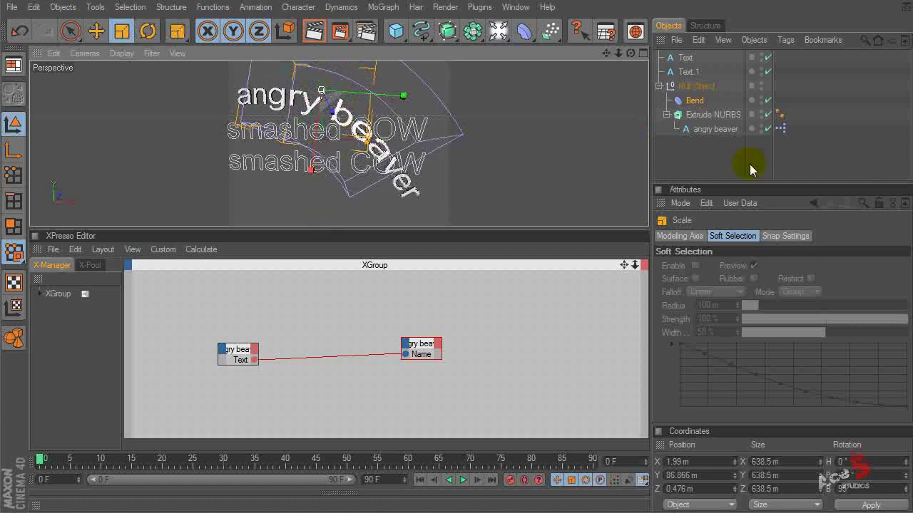
# Add the Null Object as a node in the XGroup, above the text node with the Name input
pyautogui.click(690, 86)
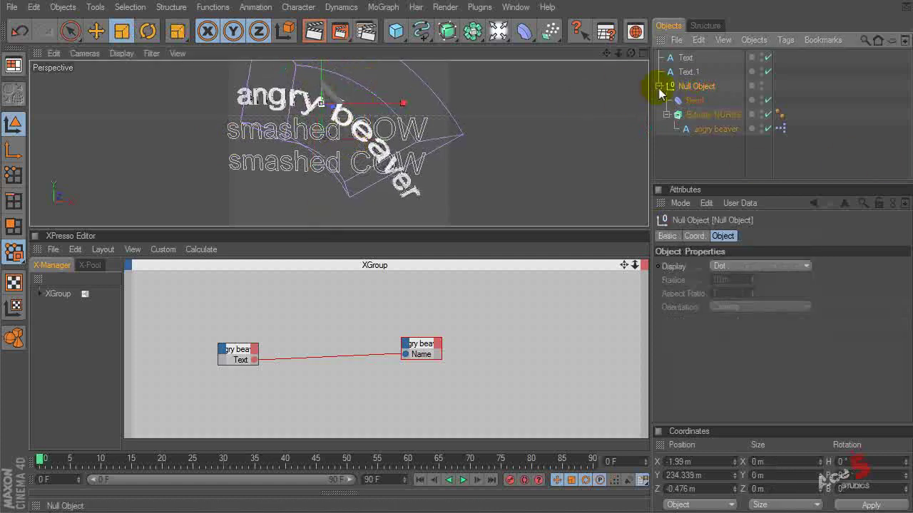
pyautogui.click(659, 87)
pyautogui.click(658, 87)
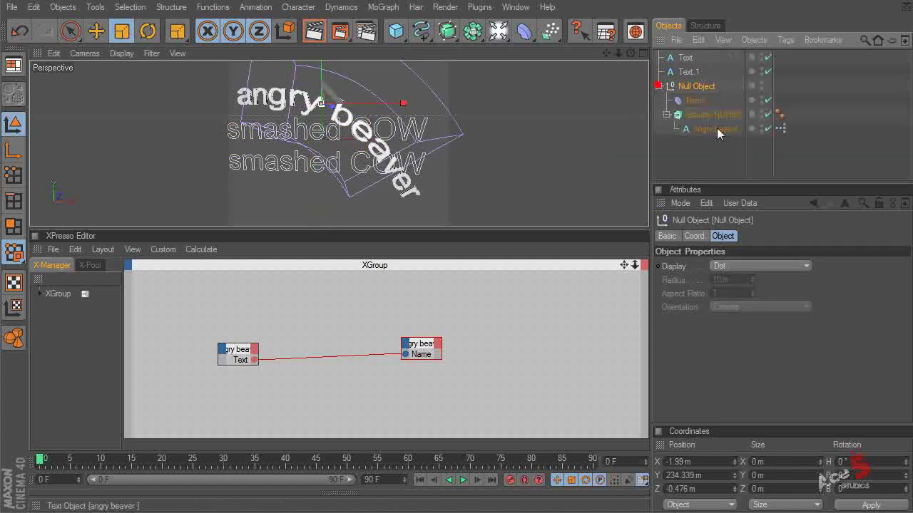
pyautogui.click(711, 129)
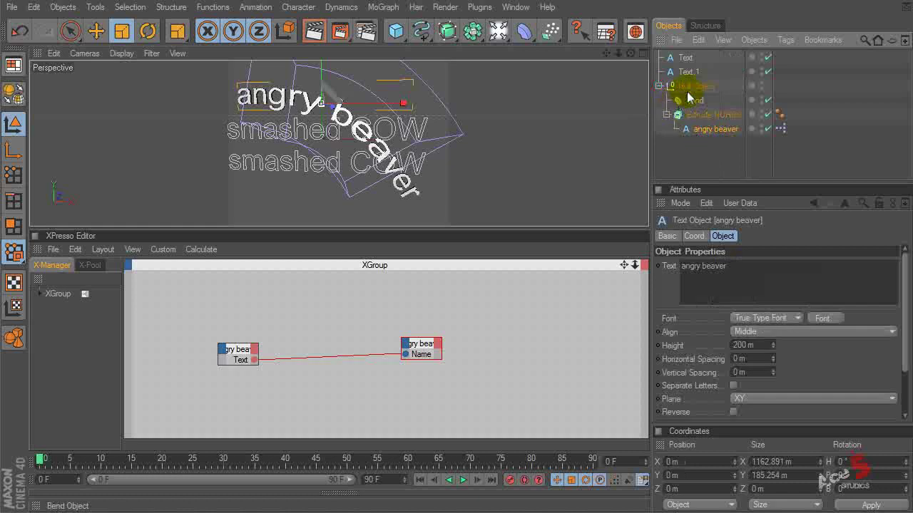
pyautogui.click(257, 299)
pyautogui.moveTo(696, 86); pyautogui.dragTo(420, 310)
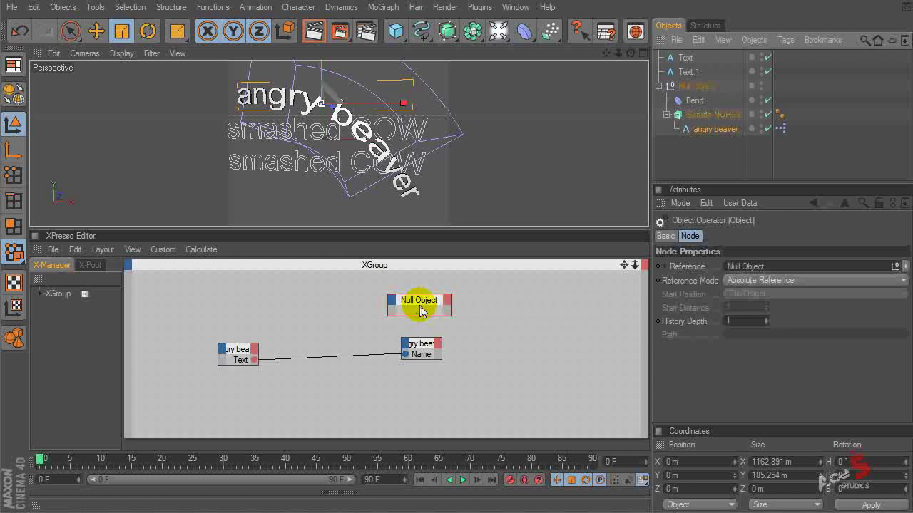
# Connect the text node's Text output to a new Name input on the Null Object node and collapse the null's hierarchy
pyautogui.moveTo(254, 360); pyautogui.dragTo(390, 300)
pyautogui.moveTo(406, 307)
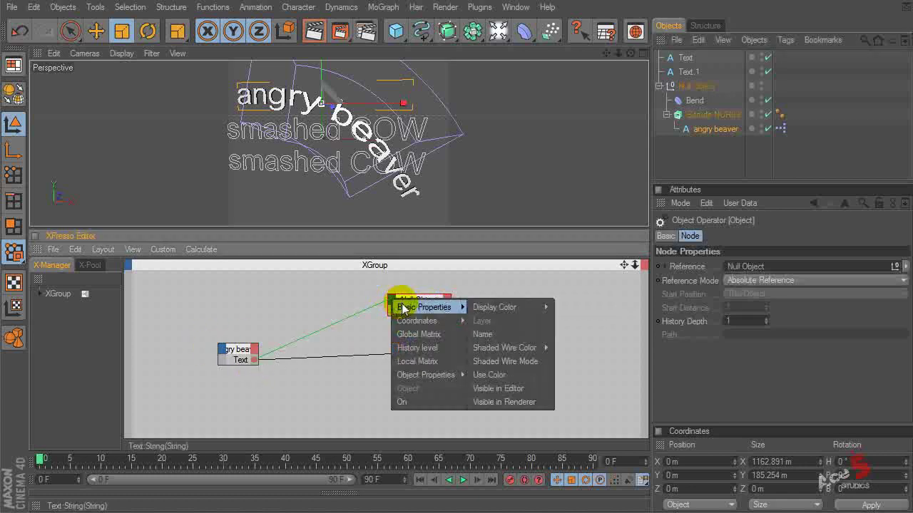
pyautogui.click(482, 333)
pyautogui.click(703, 155)
pyautogui.click(697, 86)
pyautogui.click(658, 86)
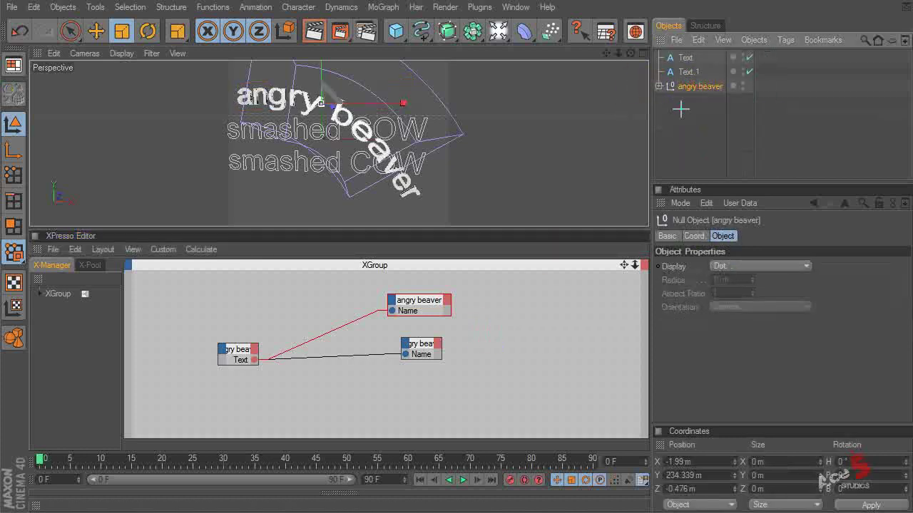
# Change the text of the extruded angry beaver spline to "lollypop land"
pyautogui.click(677, 109)
pyautogui.click(656, 87)
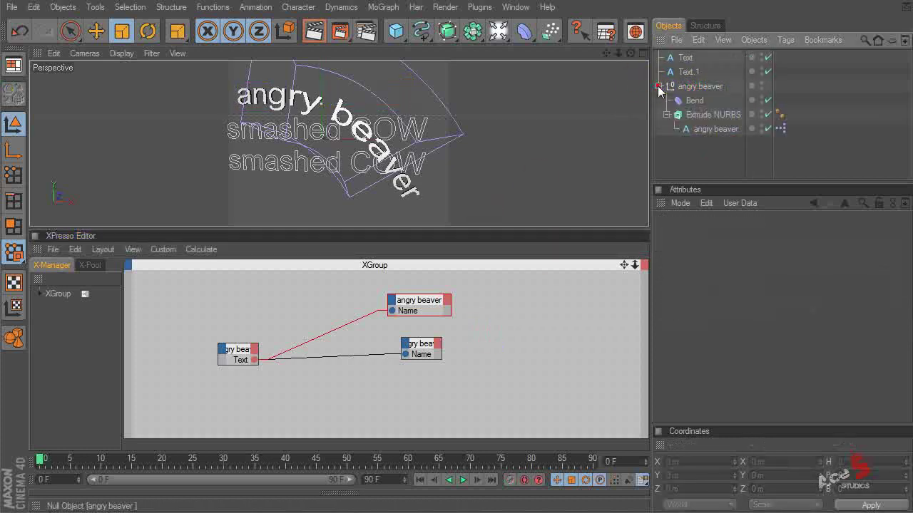
pyautogui.click(713, 129)
pyautogui.click(766, 278)
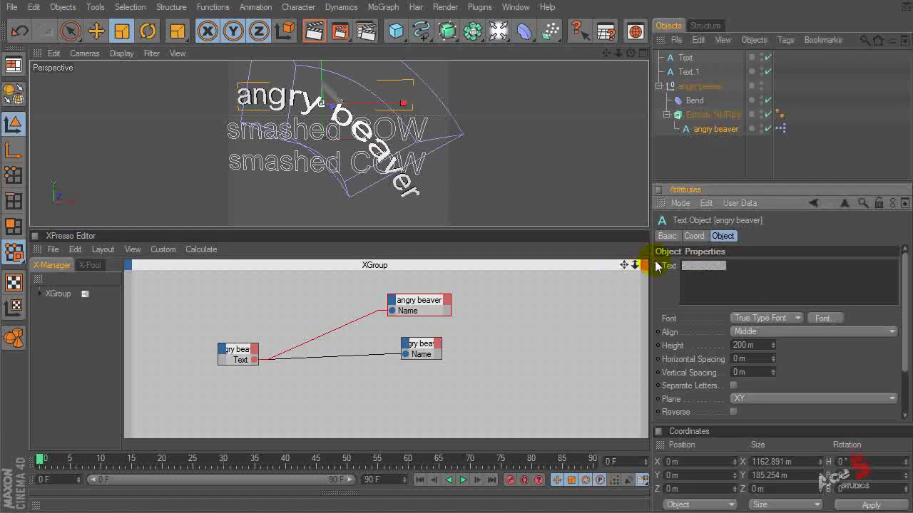
pyautogui.write('lollypop land')
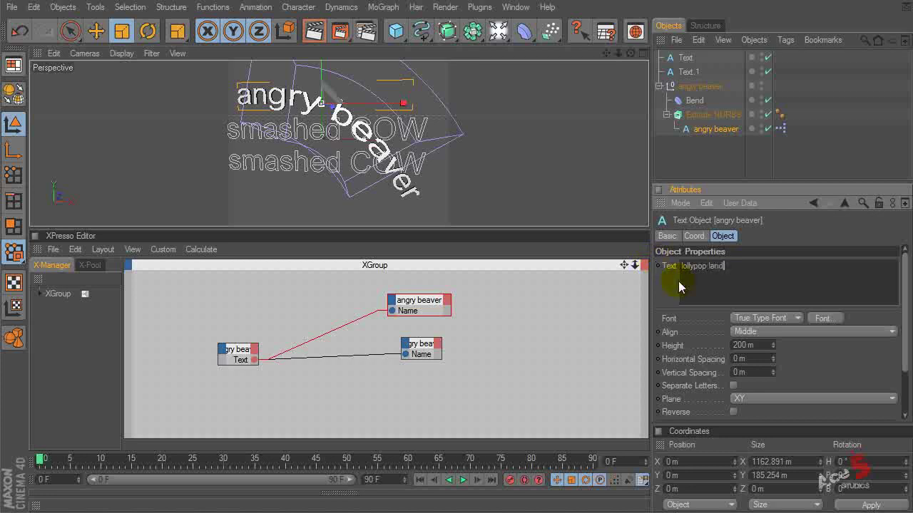
pyautogui.click(701, 147)
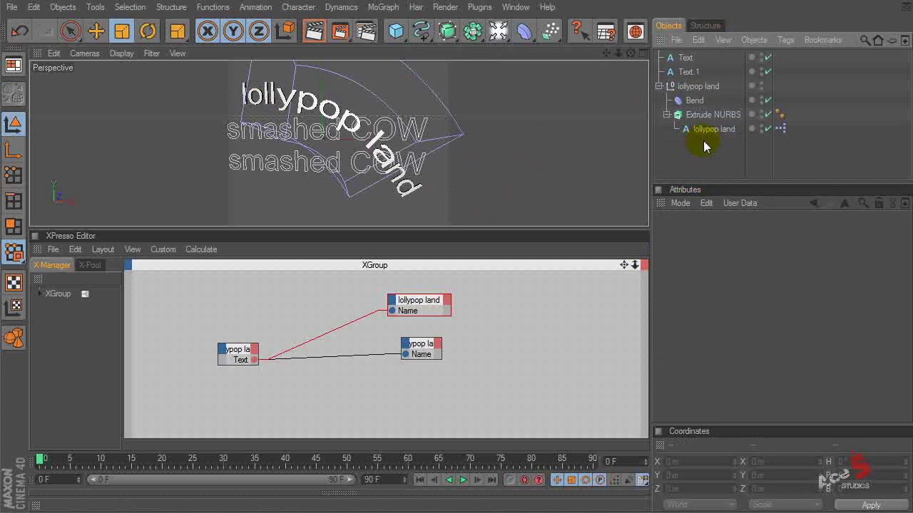
# Spread the two nodes with Name inputs apart vertically and move them closer to the text node
pyautogui.click(708, 87)
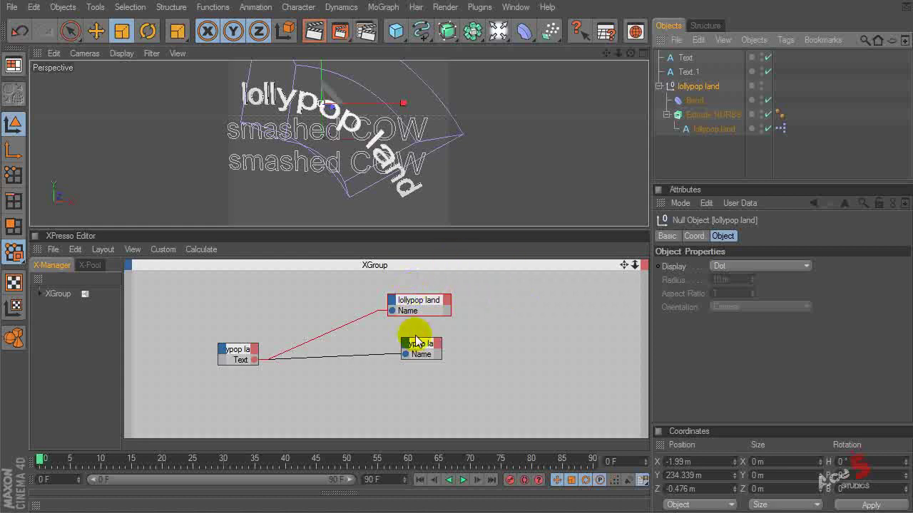
pyautogui.moveTo(420, 344); pyautogui.dragTo(385, 376)
pyautogui.moveTo(416, 307); pyautogui.dragTo(380, 304)
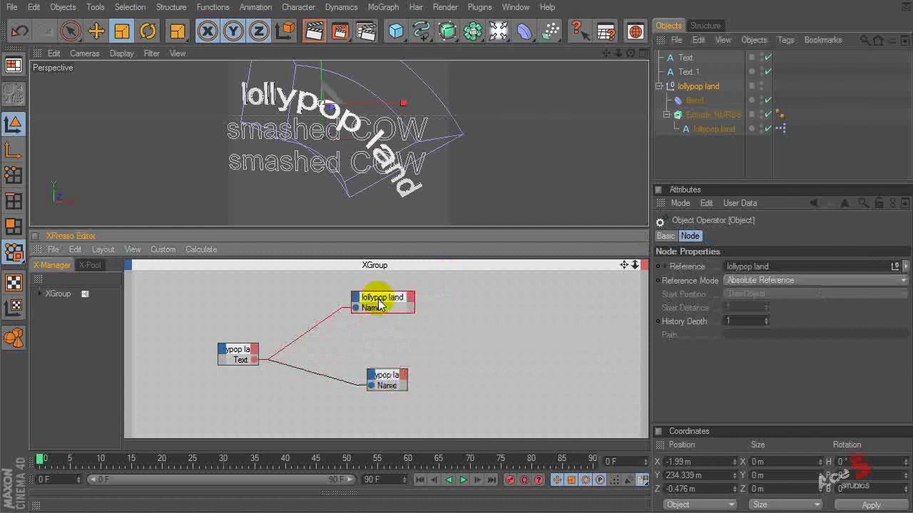
# Move the XPresso tag from the lollypop land spline to the lollypop land null
pyautogui.click(689, 72)
pyautogui.click(780, 129)
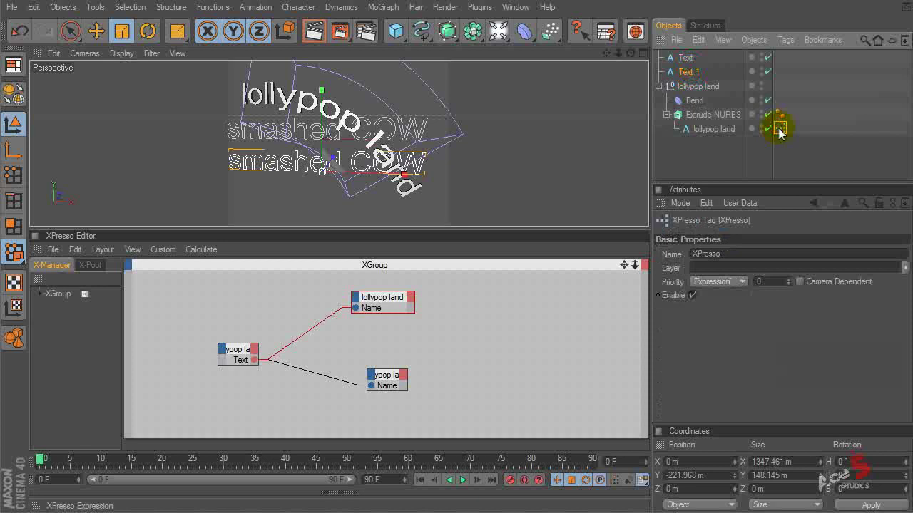
pyautogui.moveTo(788, 92); pyautogui.dragTo(783, 81)
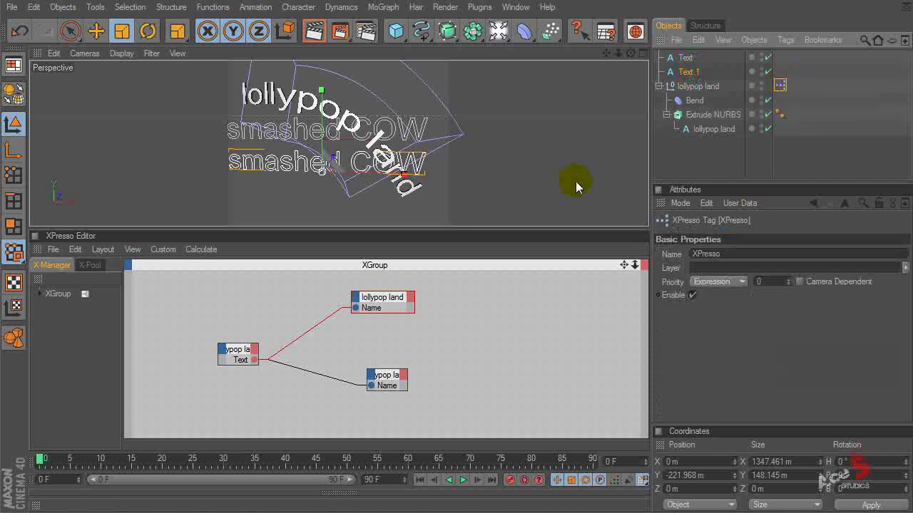
pyautogui.click(697, 149)
# Add a Text.1 node with a Text output port to the XGroup and place it above the lollypop land text node
pyautogui.click(687, 72)
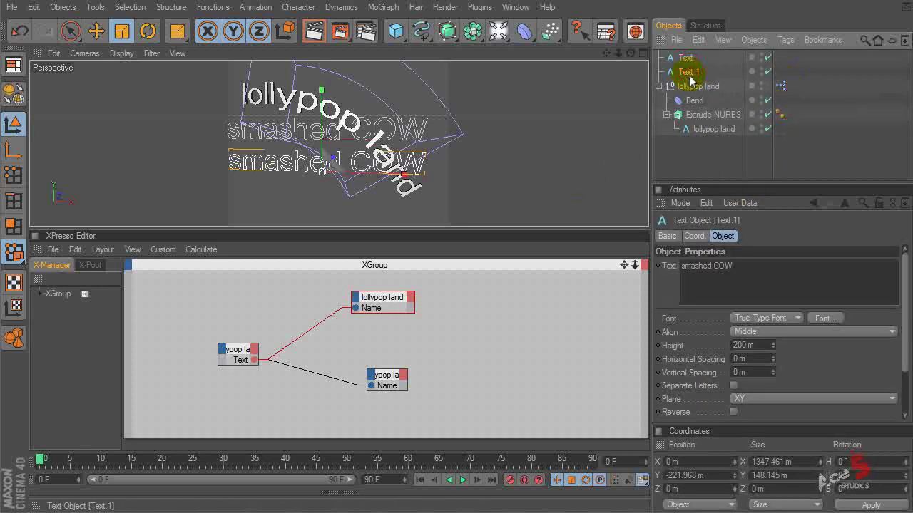
pyautogui.click(692, 85)
pyautogui.moveTo(687, 72); pyautogui.dragTo(278, 288)
pyautogui.click(278, 289)
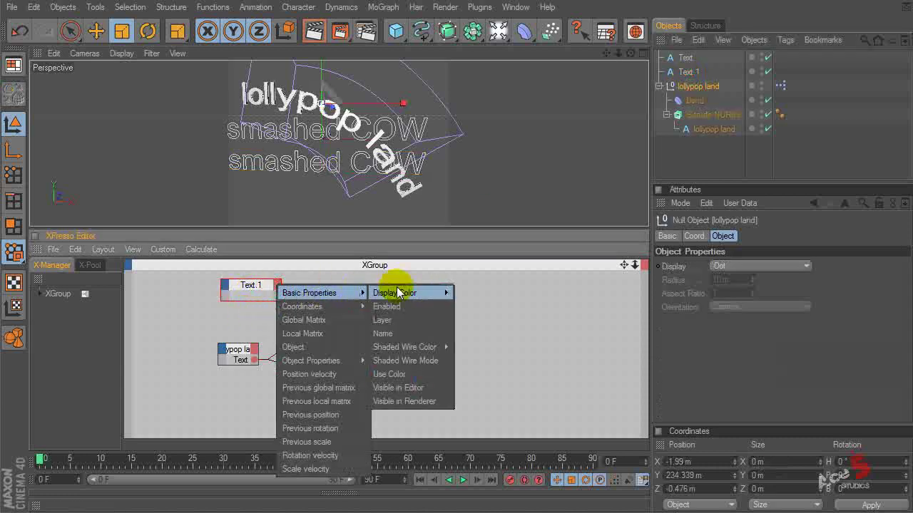
pyautogui.moveTo(314, 362)
pyautogui.click(381, 491)
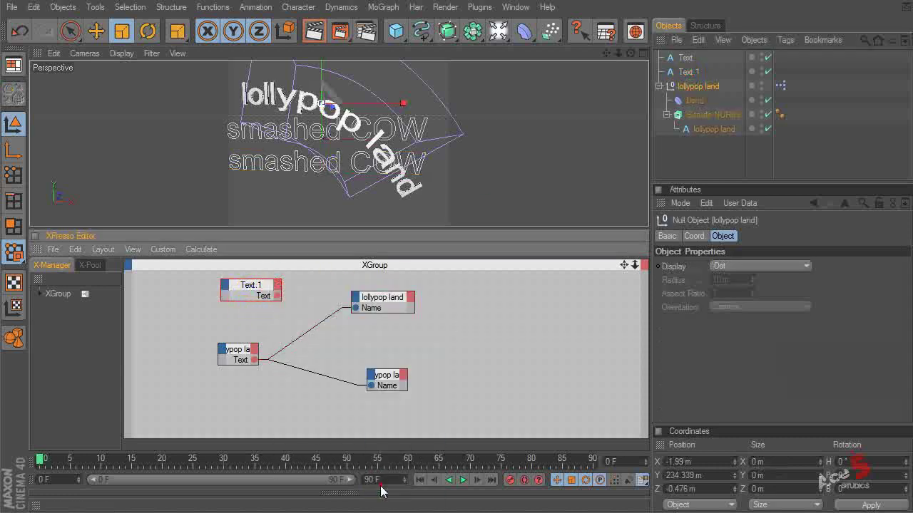
pyautogui.moveTo(232, 289); pyautogui.dragTo(189, 303)
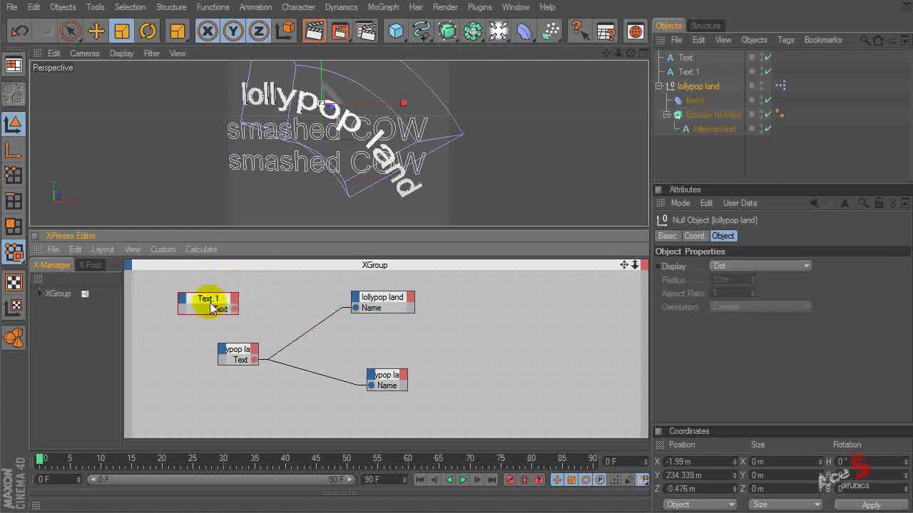
# Add a Text input port from the object properties to the lollypop land text node
pyautogui.click(688, 72)
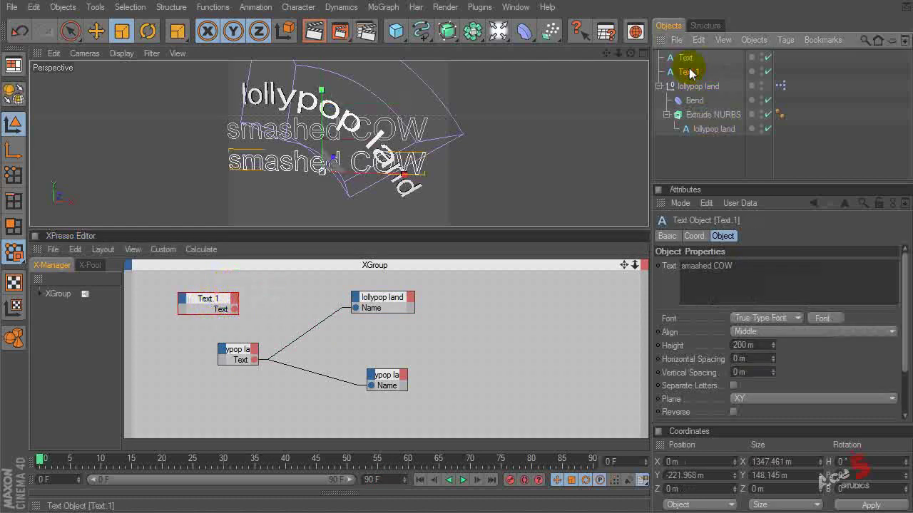
pyautogui.click(222, 348)
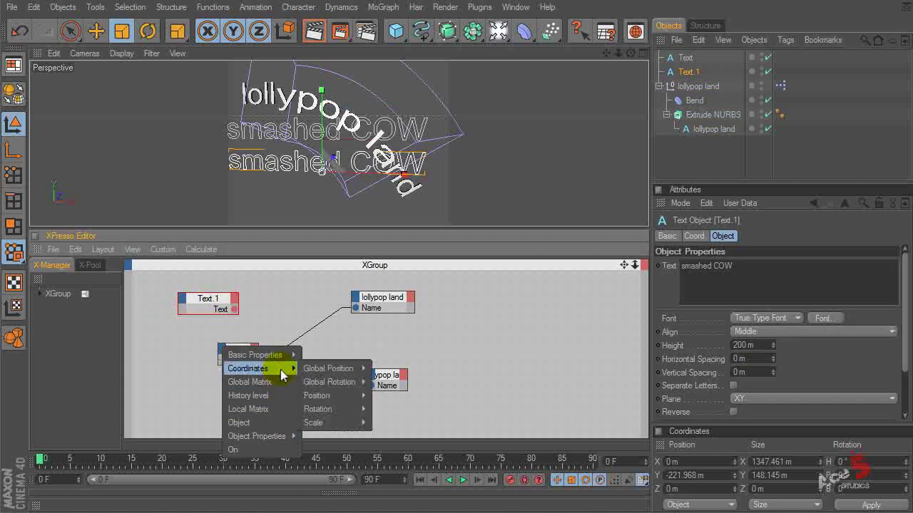
pyautogui.moveTo(285, 438)
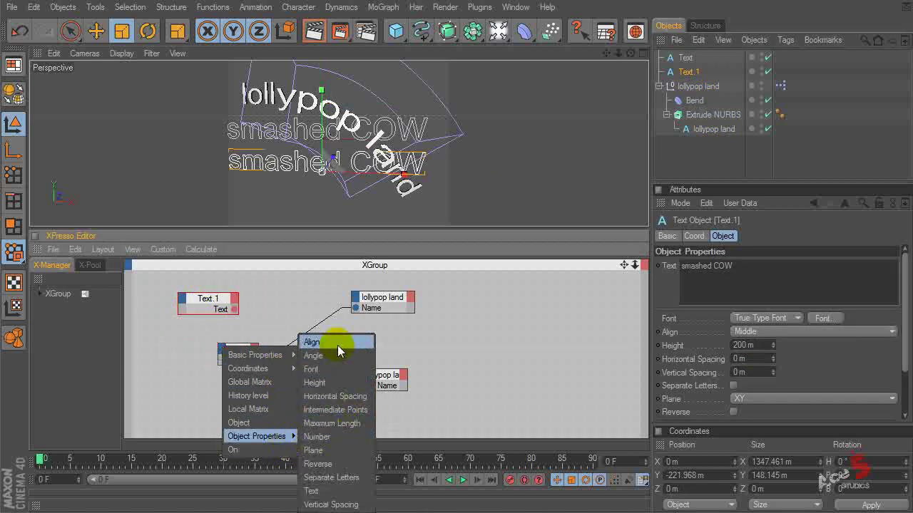
pyautogui.click(332, 490)
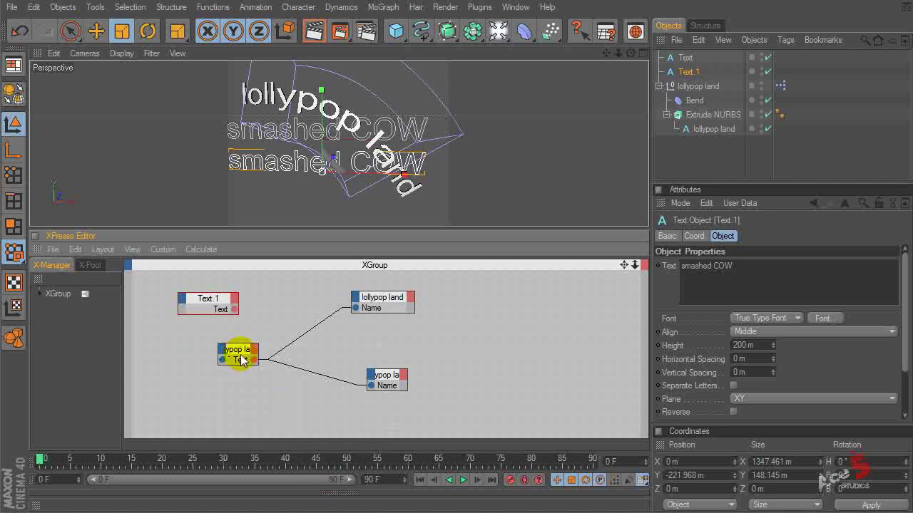
# Move the lollypop land text node nearer the Name nodes and connect the Text.1 node's Text output to its Text input
pyautogui.moveTo(247, 351); pyautogui.dragTo(298, 337)
pyautogui.click(233, 302)
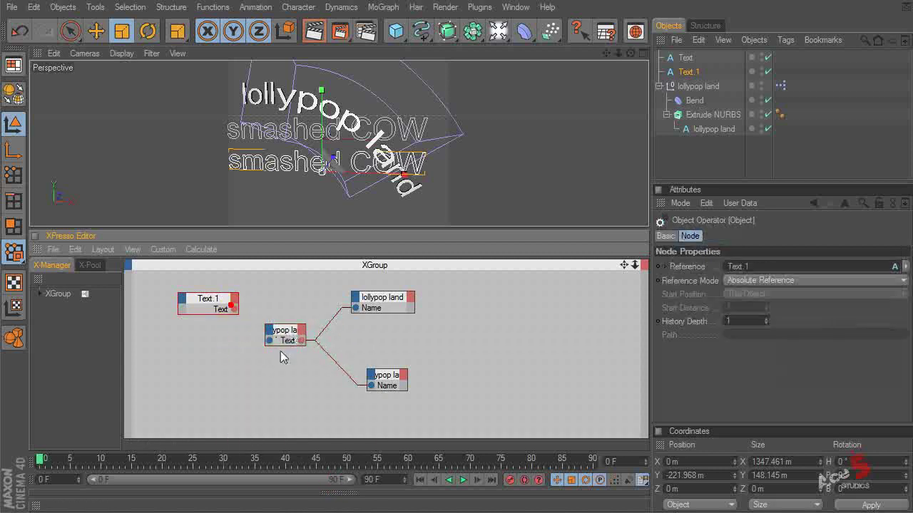
pyautogui.moveTo(234, 309); pyautogui.dragTo(269, 340)
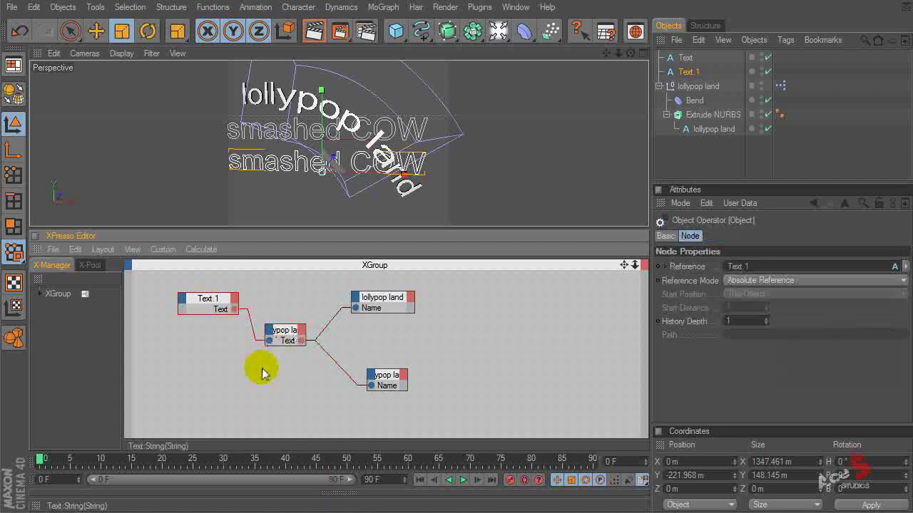
pyautogui.click(765, 171)
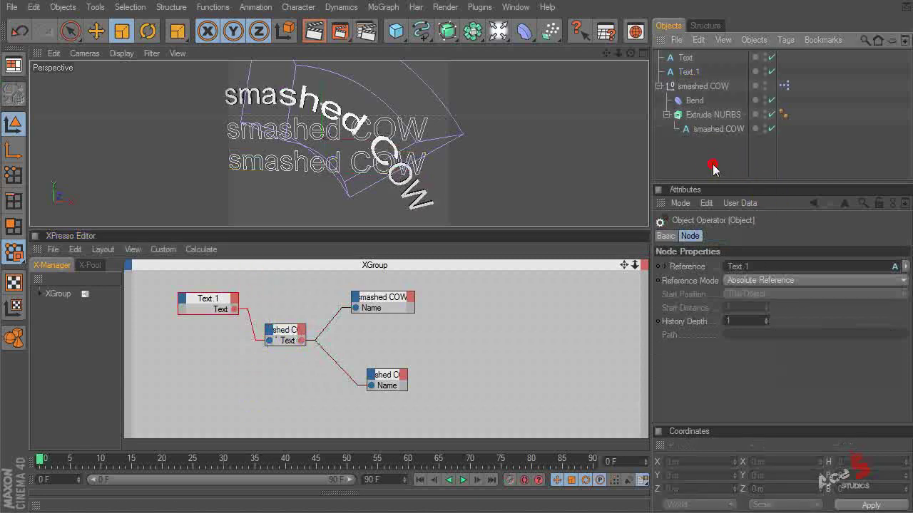
# Replace the text of the Text.1 spline with "truck drivers"
pyautogui.click(683, 58)
pyautogui.click(688, 72)
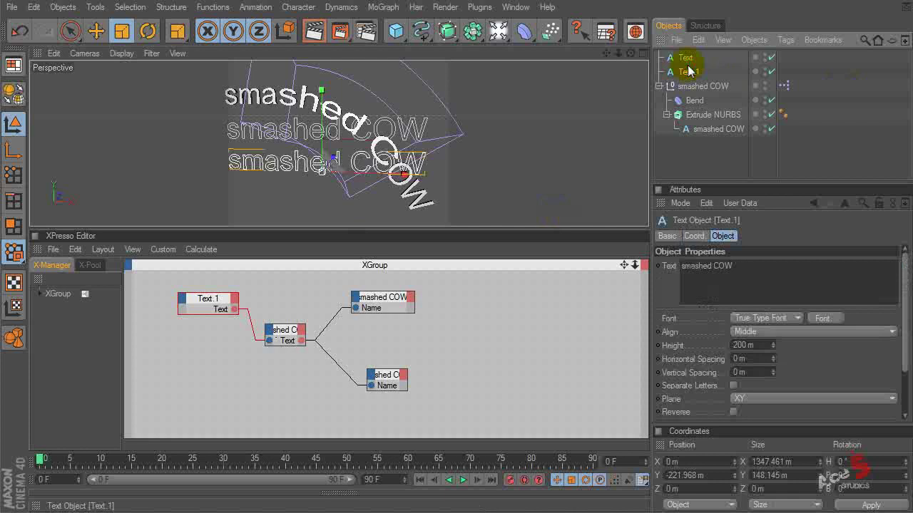
pyautogui.tripleClick(755, 267)
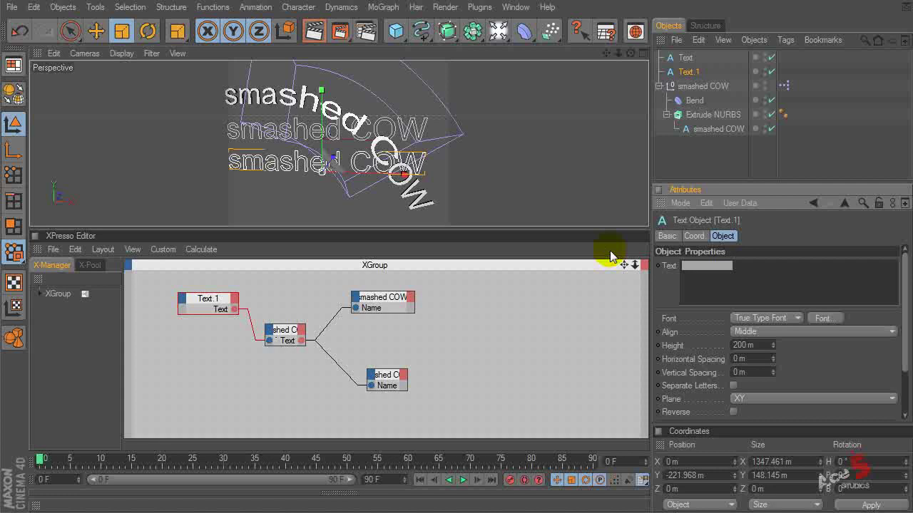
pyautogui.press('BackSpace')
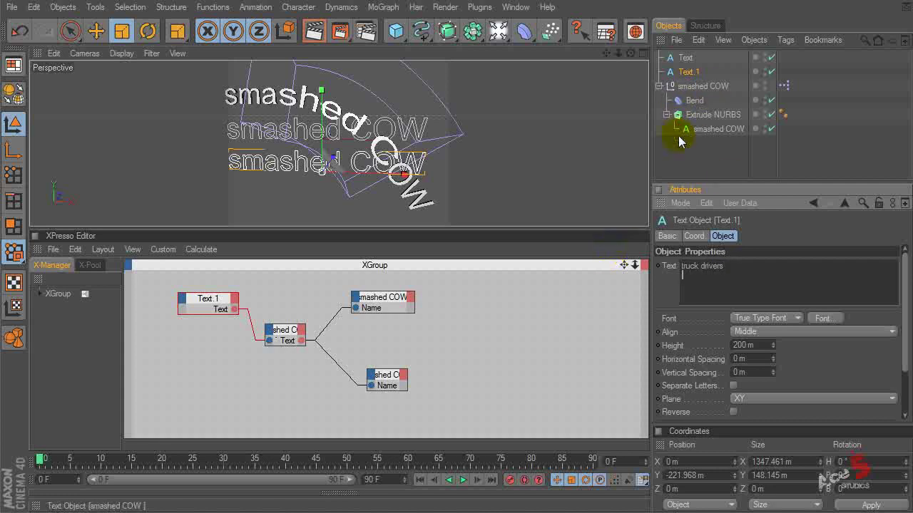
pyautogui.click(681, 162)
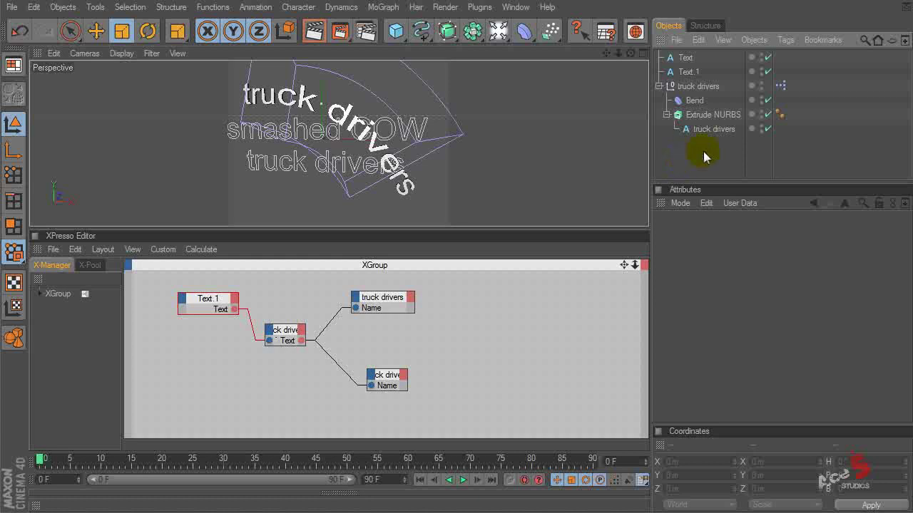
# Delete all objects from the scene
pyautogui.moveTo(736, 158); pyautogui.dragTo(672, 41)
pyautogui.press('Delete')
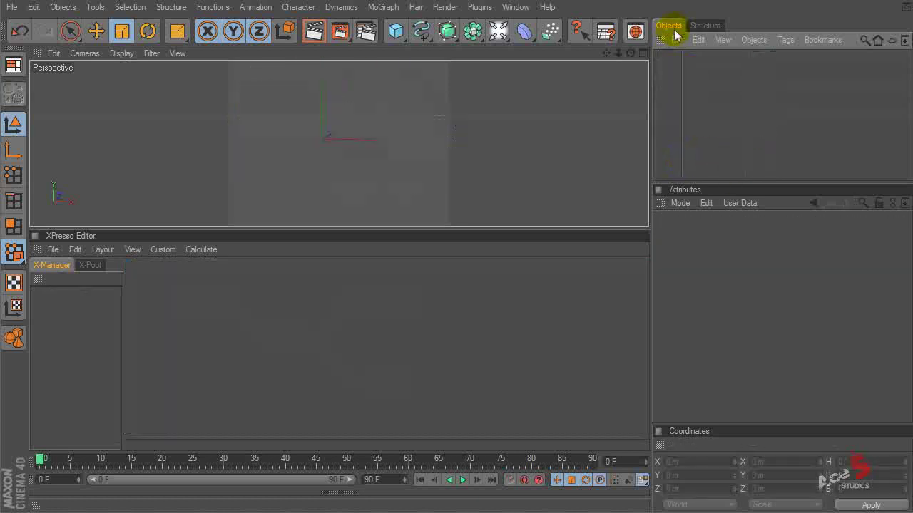
# Turn off Safe Frames in the perspective viewport's View settings
pyautogui.click(418, 141)
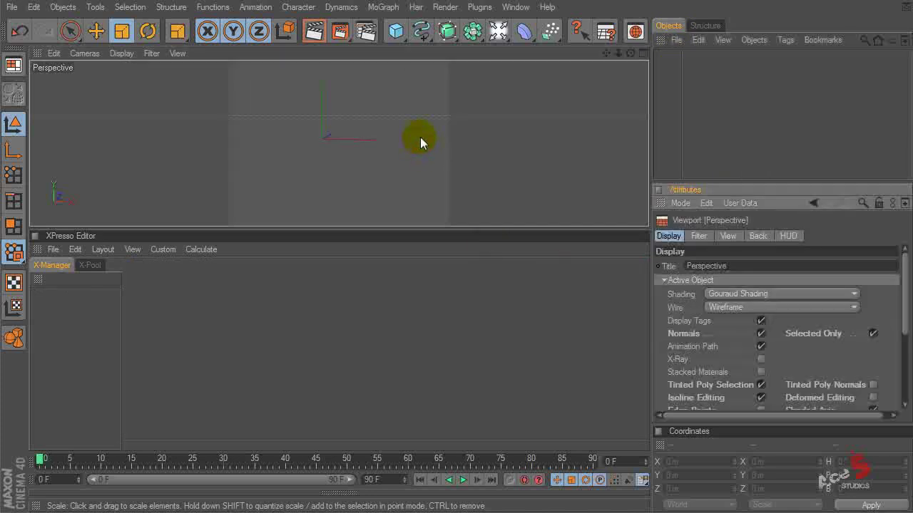
pyautogui.moveTo(806, 183); pyautogui.dragTo(804, 85)
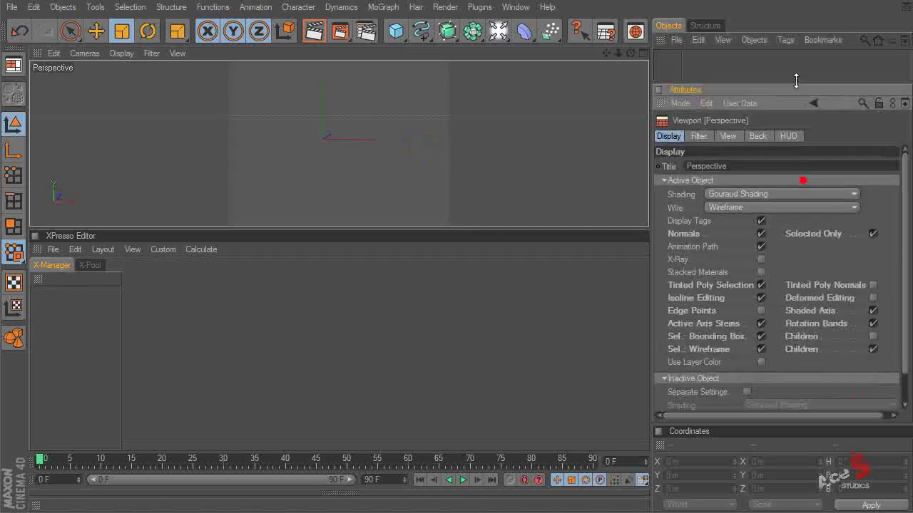
pyautogui.click(735, 139)
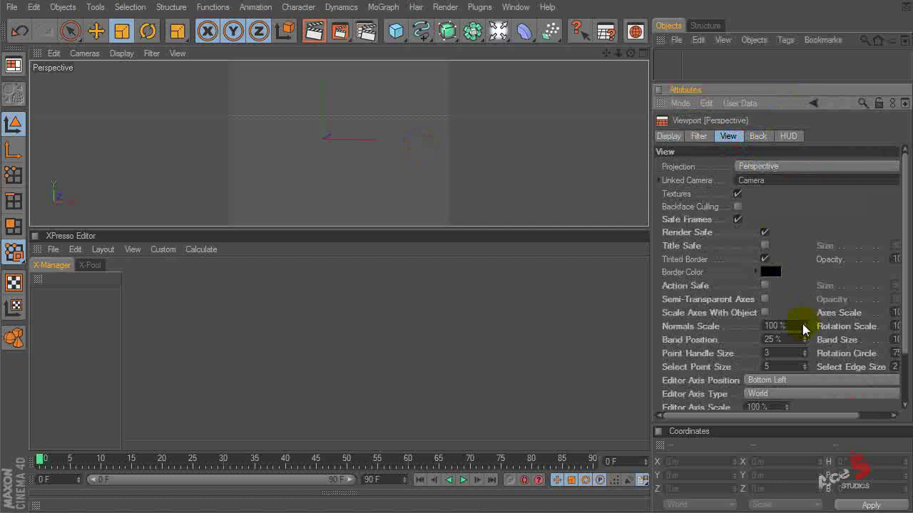
pyautogui.moveTo(793, 299); pyautogui.dragTo(814, 251, button='middle')
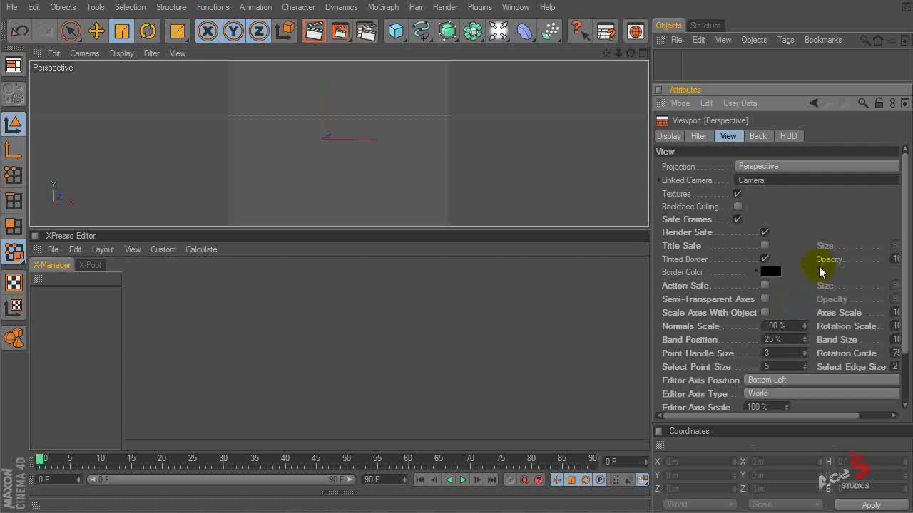
pyautogui.click(739, 220)
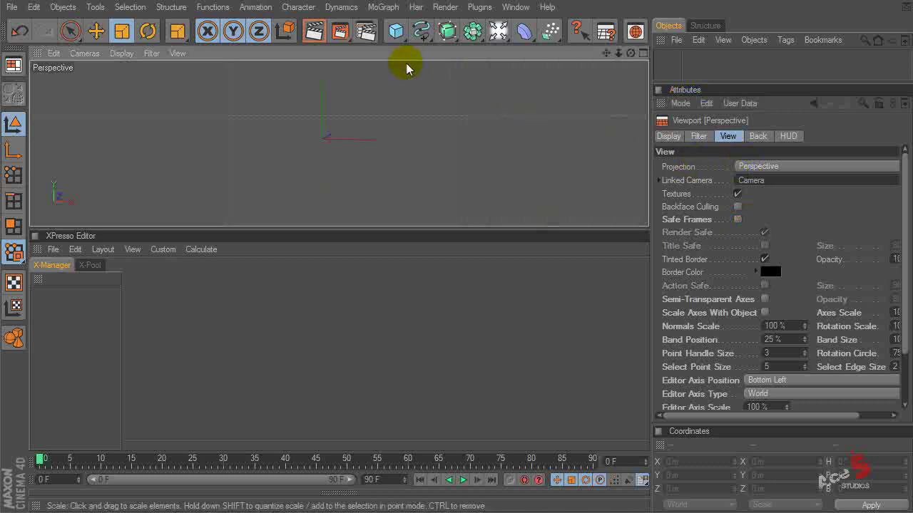
pyautogui.moveTo(738, 83); pyautogui.dragTo(737, 221)
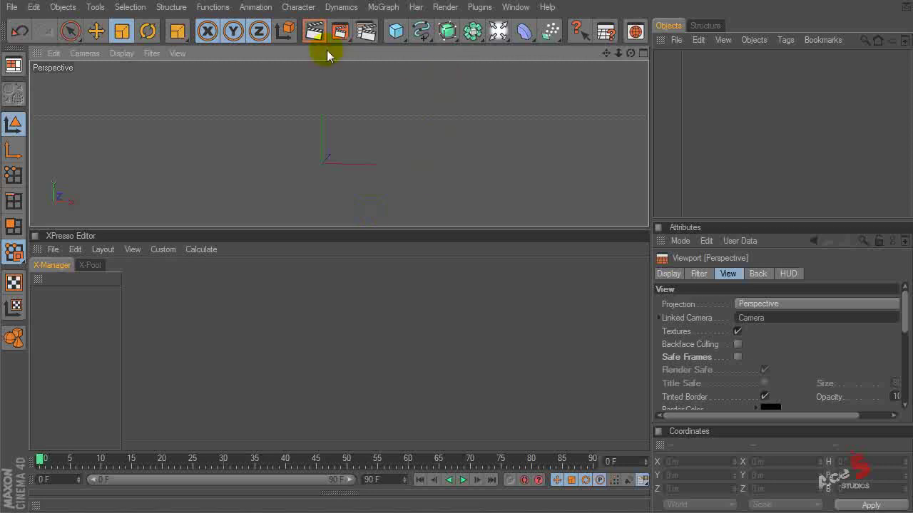
# Add a Flower spline to the empty scene
pyautogui.click(423, 32)
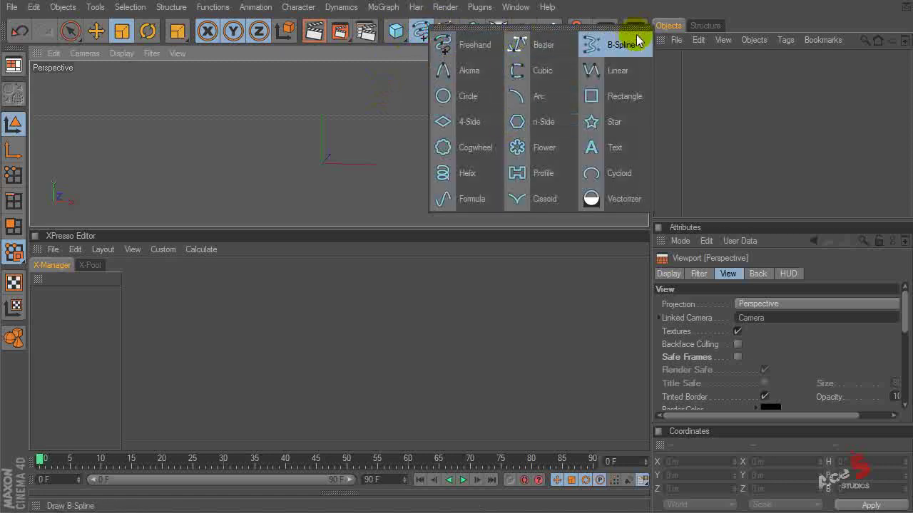
pyautogui.click(538, 146)
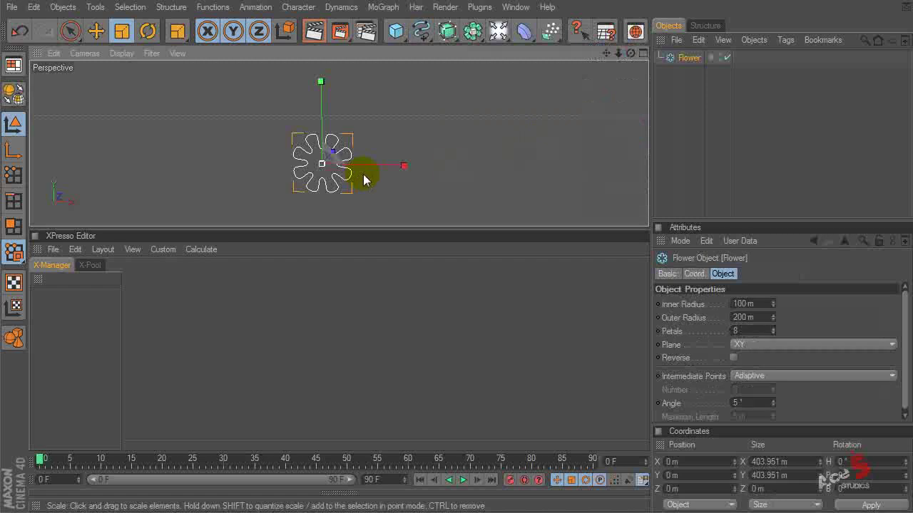
pyautogui.keyDown('alt'); pyautogui.moveTo(386, 148); pyautogui.dragTo(456, 100); pyautogui.keyUp('alt')
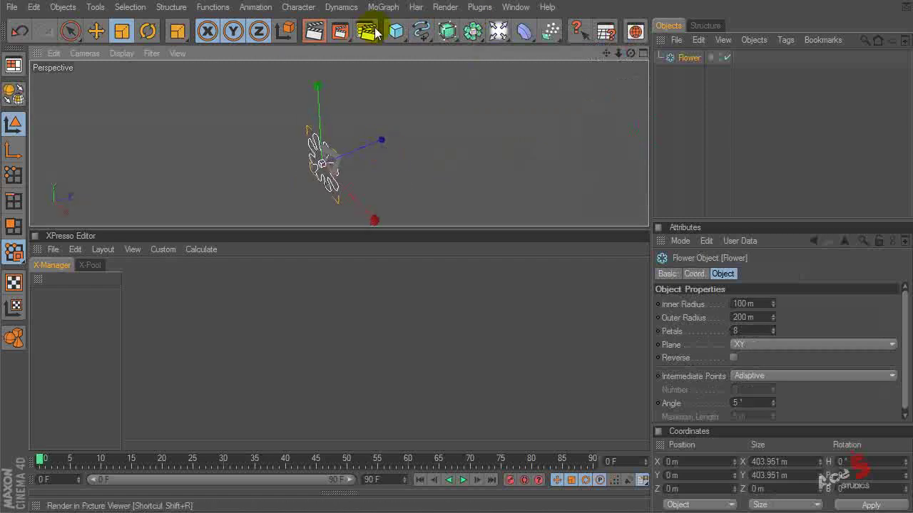
# Draw a curving six-point B-spline in the Right view, starting below the flower and ending above it on the far side
pyautogui.click(421, 32)
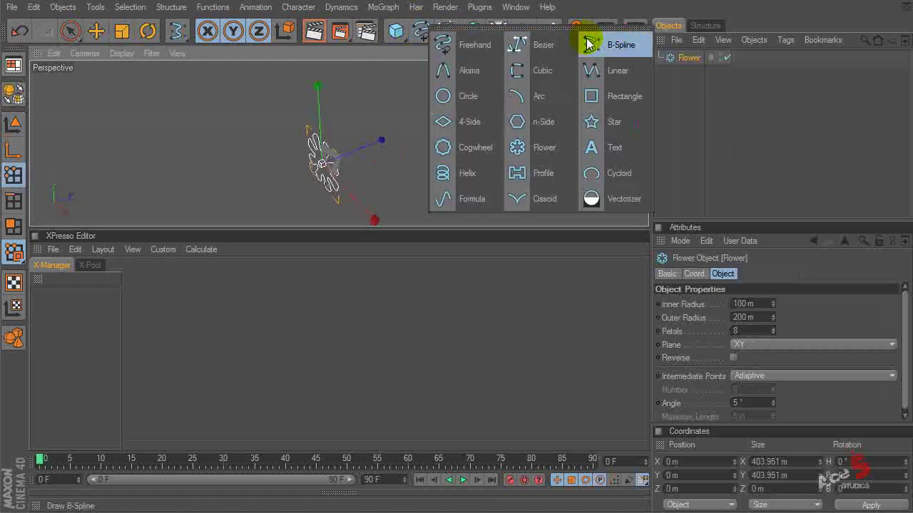
pyautogui.click(591, 41)
pyautogui.middleClick(285, 147)
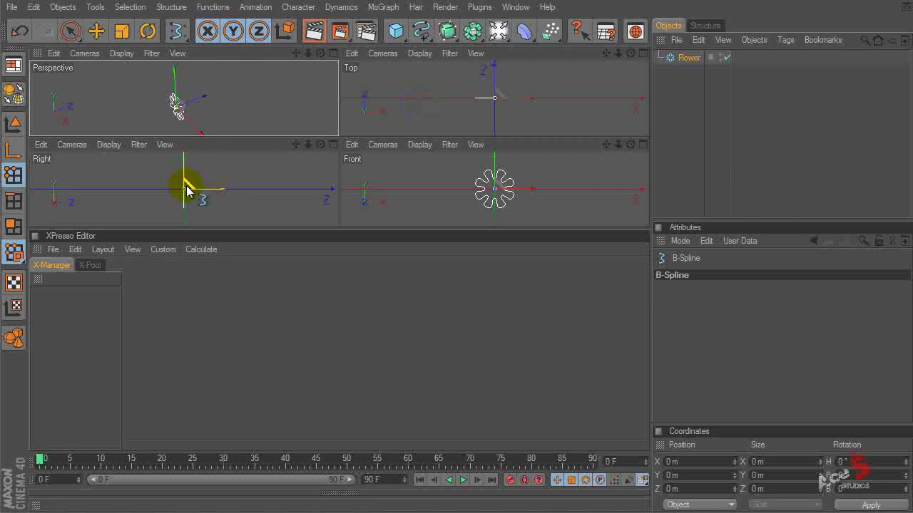
pyautogui.middleClick(255, 175)
pyautogui.click(345, 206)
pyautogui.click(283, 136)
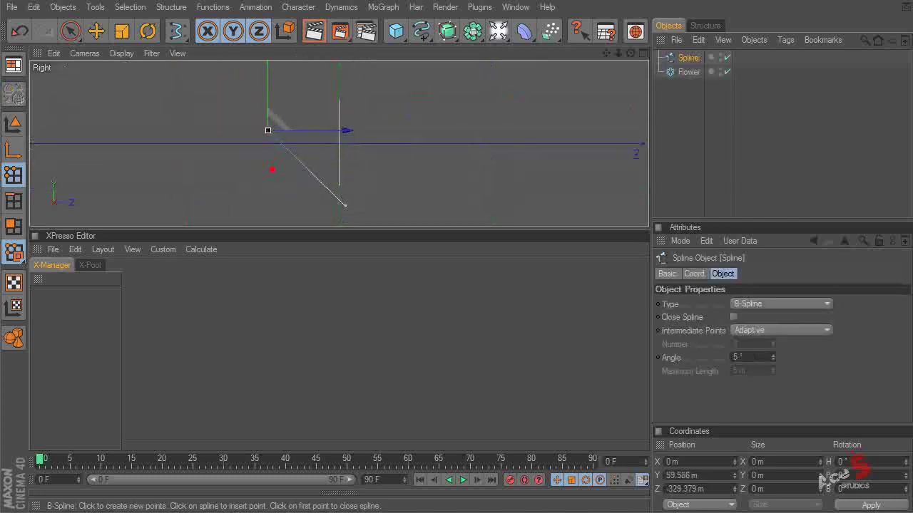
pyautogui.click(369, 85)
pyautogui.click(411, 155)
pyautogui.click(477, 133)
pyautogui.click(484, 82)
pyautogui.middleClick(434, 116)
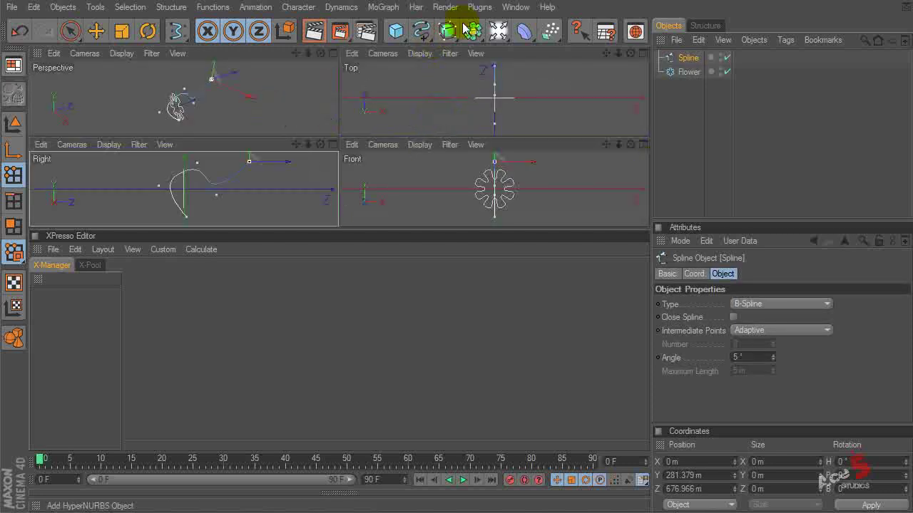
# Add a Sweep NURBS containing both splines, with the Flower ordered above the drawn Spline as the profile
pyautogui.moveTo(447, 34); pyautogui.dragTo(475, 95)
pyautogui.moveTo(704, 104); pyautogui.dragTo(691, 57)
pyautogui.middleClick(267, 99)
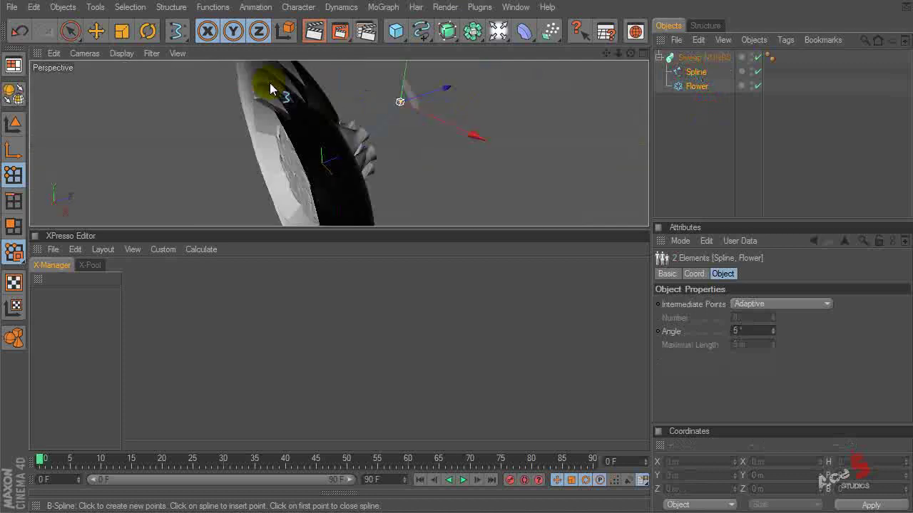
pyautogui.moveTo(683, 86); pyautogui.dragTo(690, 71)
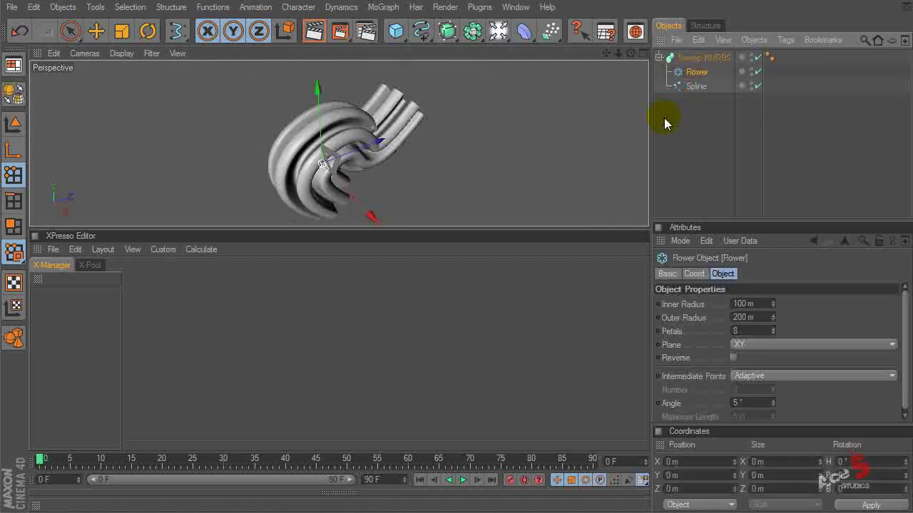
# Add a Cube and move the Sweep NURBS aside so the two objects stand apart
pyautogui.keyDown('alt'); pyautogui.moveTo(417, 114); pyautogui.dragTo(549, 129); pyautogui.keyUp('alt')
pyautogui.click(396, 31)
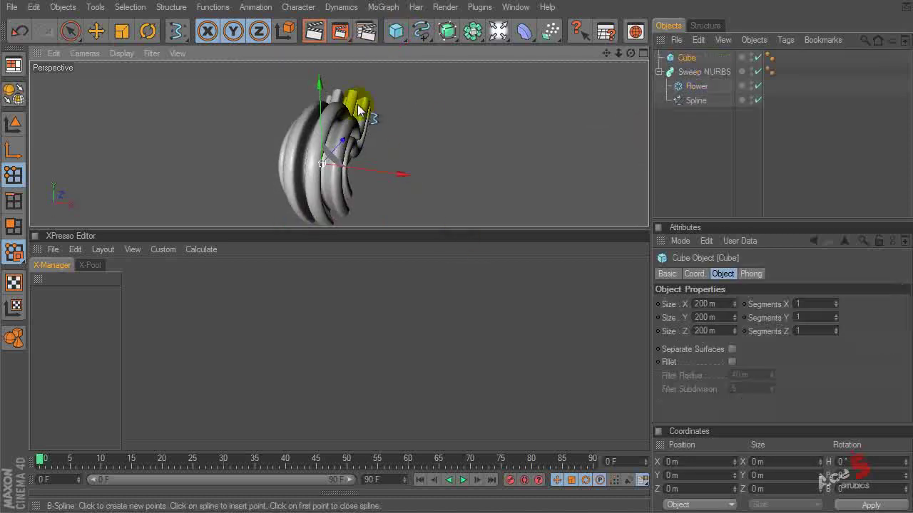
pyautogui.click(695, 72)
pyautogui.moveTo(389, 176); pyautogui.dragTo(457, 143)
# Toggle the Sweep NURBS off and on several times and examine it beside the cube in the viewport
pyautogui.click(758, 72)
pyautogui.click(696, 153)
pyautogui.keyDown('alt'); pyautogui.moveTo(583, 135); pyautogui.dragTo(556, 135); pyautogui.keyUp('alt')
pyautogui.click(706, 73)
pyautogui.click(758, 72)
pyautogui.click(757, 72)
pyautogui.click(758, 72)
pyautogui.click(757, 72)
pyautogui.click(757, 72)
pyautogui.click(760, 73)
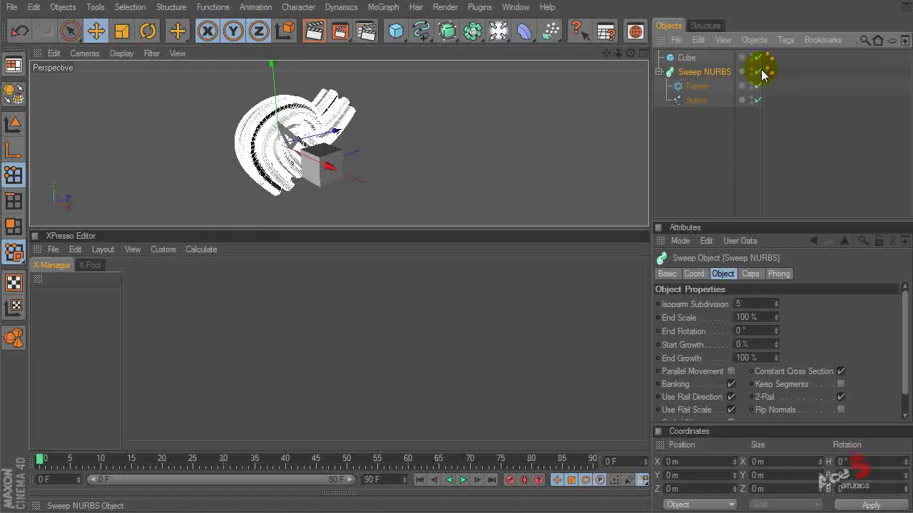
pyautogui.click(686, 57)
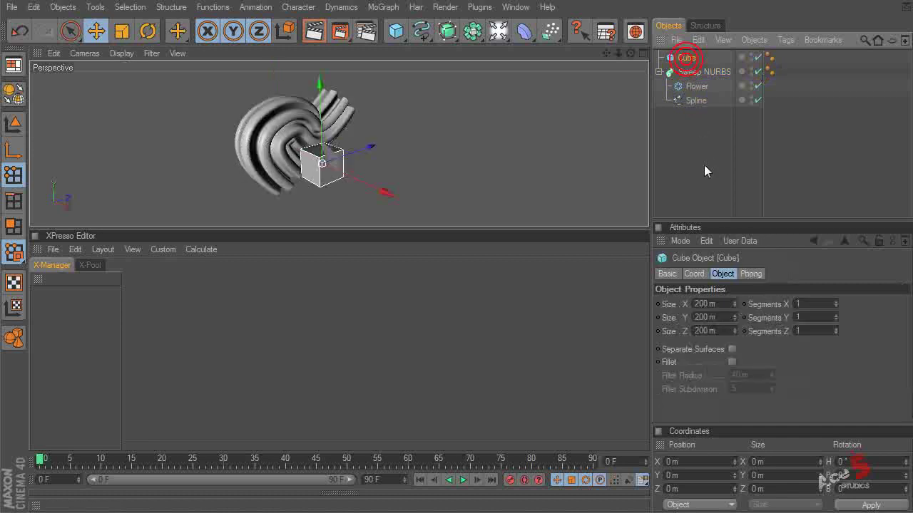
pyautogui.click(702, 157)
pyautogui.click(408, 134)
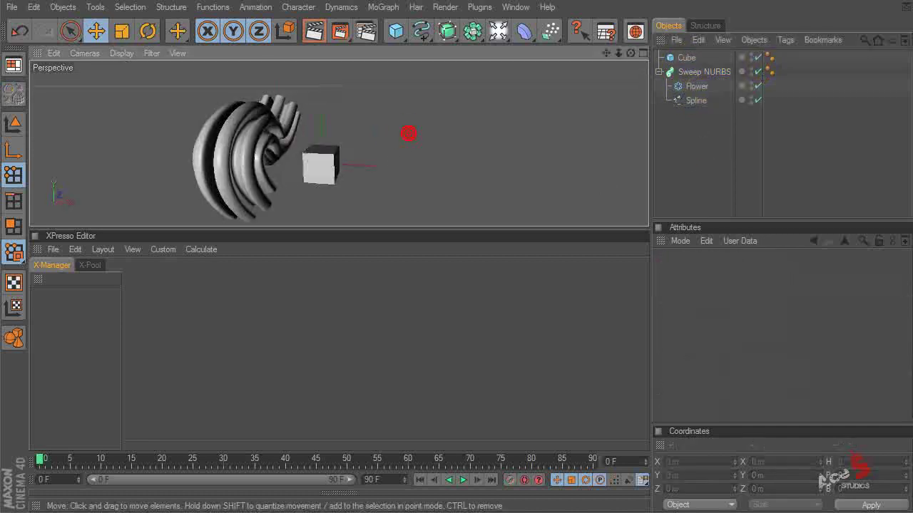
# Group the Cube and the Sweep NURBS under a null and expand the group
pyautogui.click(689, 57)
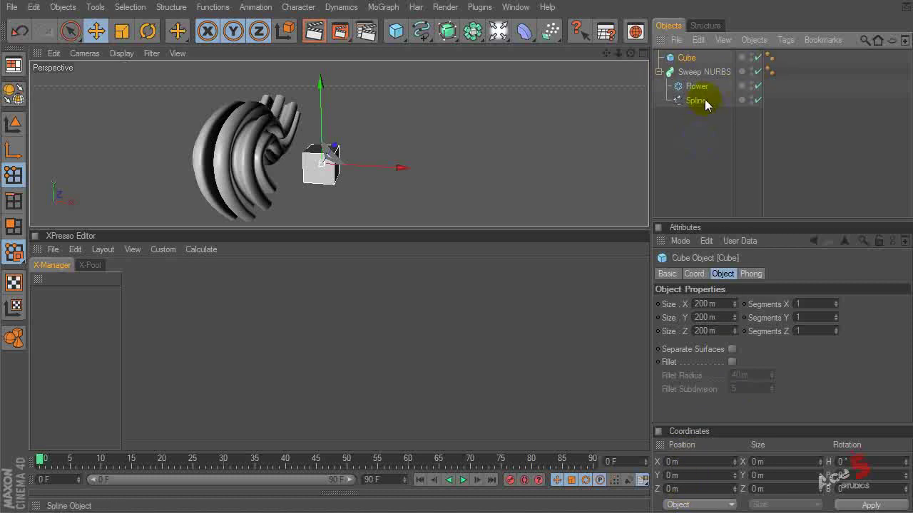
pyautogui.keyDown('ctrl'); pyautogui.click(682, 74); pyautogui.keyUp('ctrl')
pyautogui.hotkey('alt', 'g')
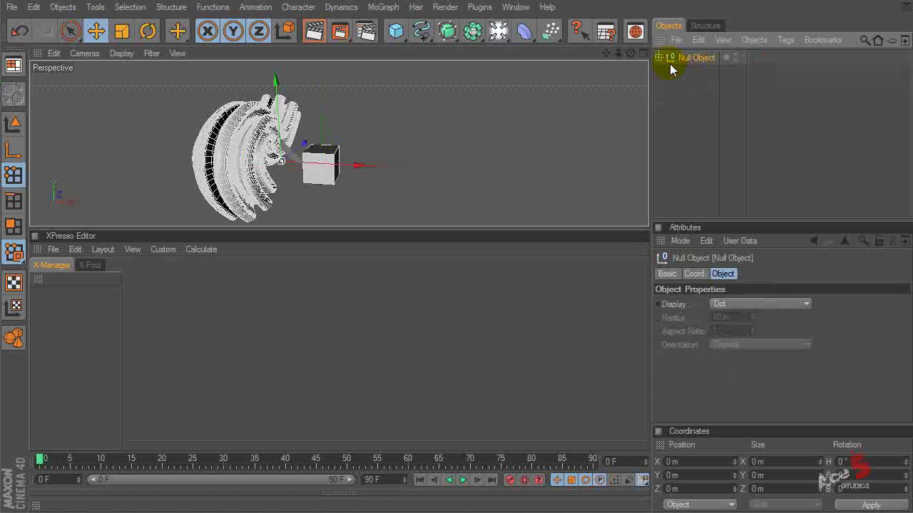
pyautogui.click(658, 58)
# Add an XPresso tag to the null that holds the Cube and the Sweep NURBS
pyautogui.rightClick(711, 59)
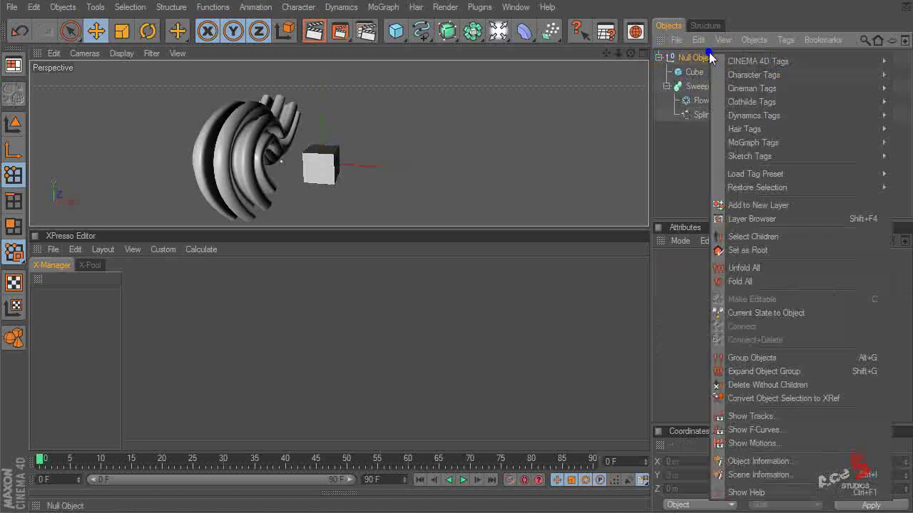
pyautogui.click(672, 61)
pyautogui.rightClick(673, 61)
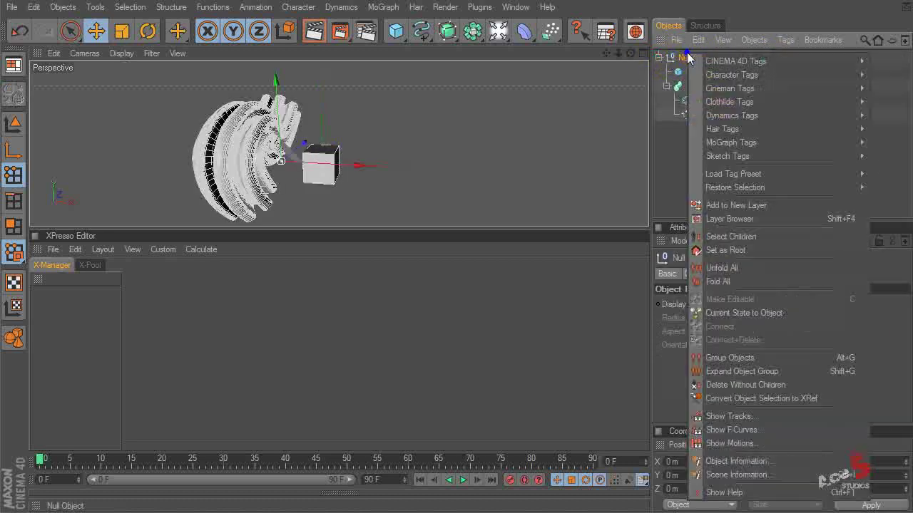
pyautogui.moveTo(713, 61)
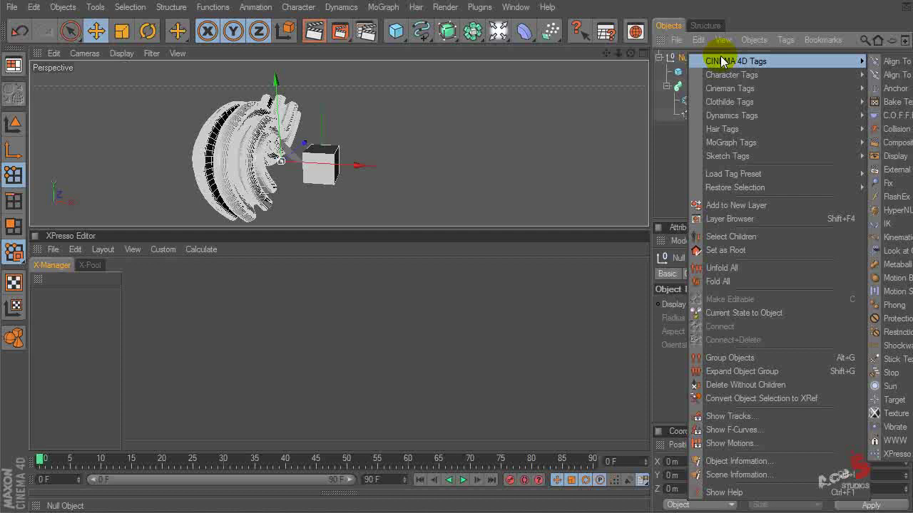
pyautogui.click(895, 454)
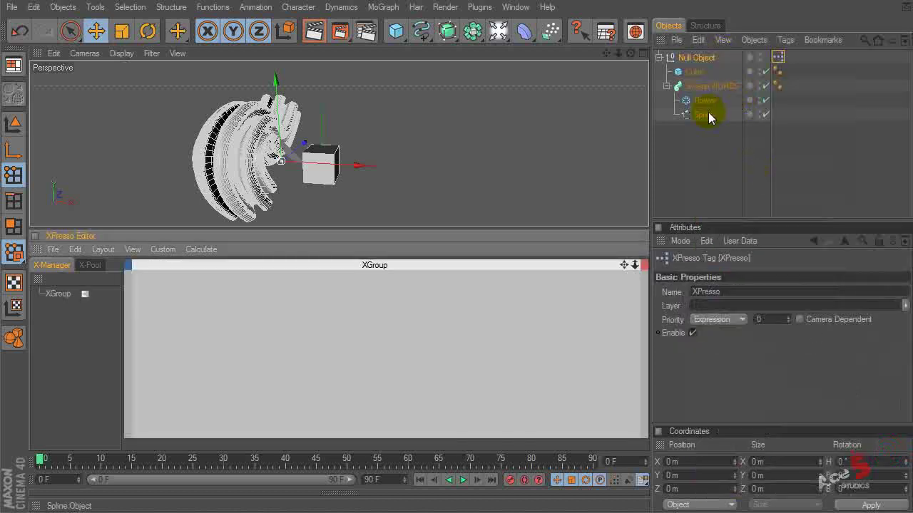
# Move the Cube along the X axis, farther away from the Sweep NURBS
pyautogui.click(674, 72)
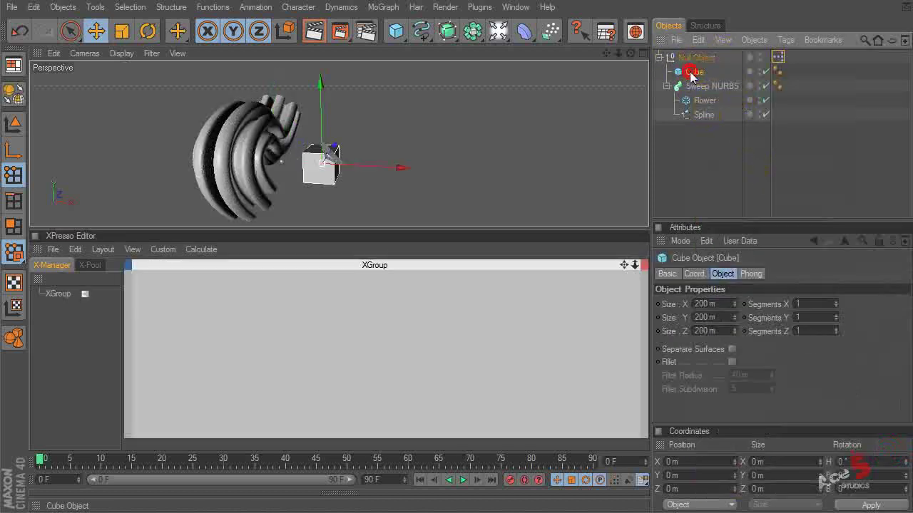
pyautogui.moveTo(364, 172); pyautogui.dragTo(499, 175)
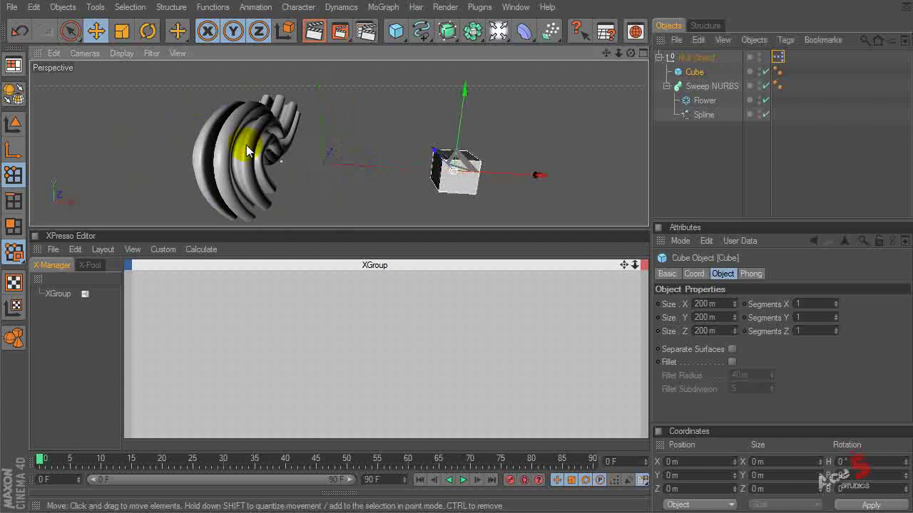
# Try scaling up the Flower spline inside the Sweep NURBS and undo the scaling
pyautogui.click(704, 101)
pyautogui.press('t')
pyautogui.moveTo(137, 144)
pyautogui.mouseDown()
pyautogui.moveTo(125, 147)
pyautogui.moveTo(143, 143)
pyautogui.mouseUp()
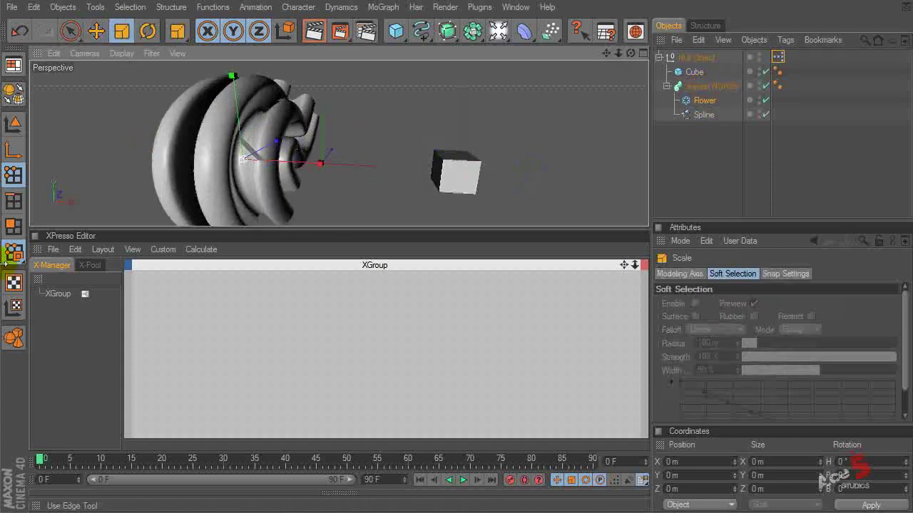
pyautogui.hotkey('ctrl', 'z')
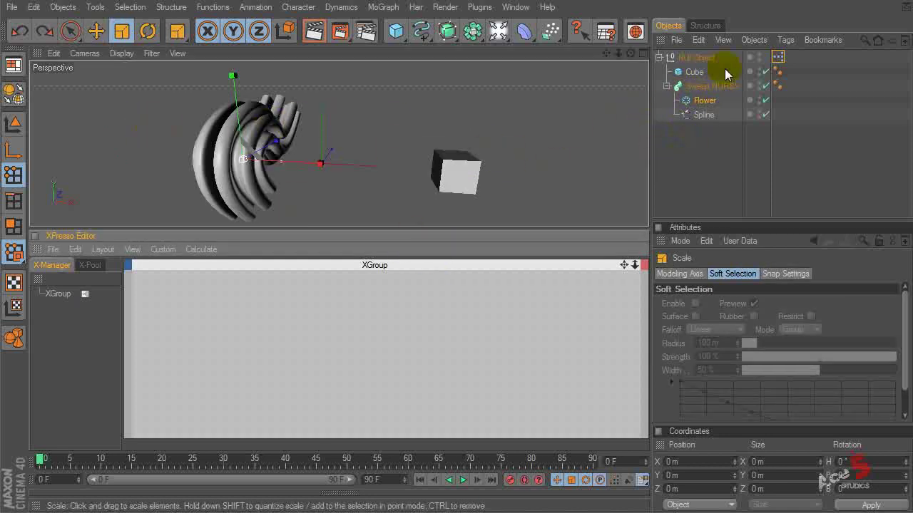
# Bring the Cube back toward the Sweep NURBS and, in model mode, set its X position to 0 m
pyautogui.click(693, 72)
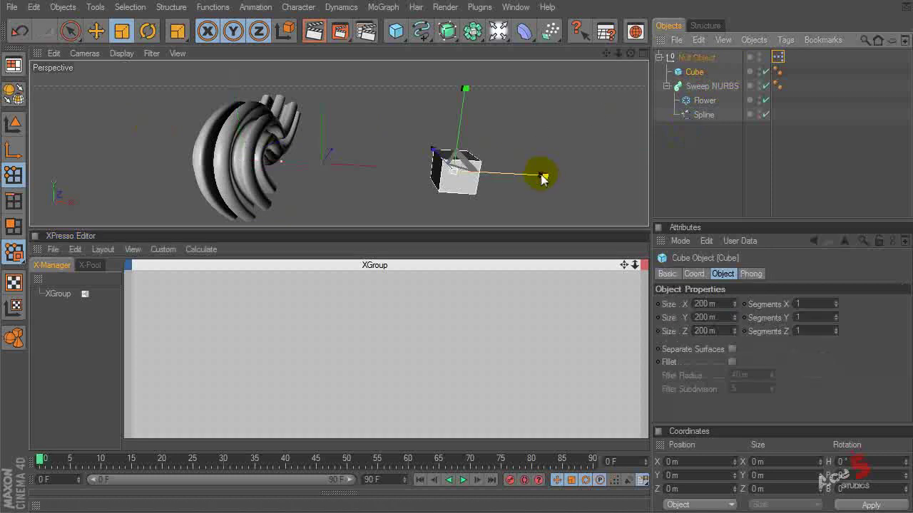
pyautogui.press('e')
pyautogui.moveTo(541, 177); pyautogui.dragTo(399, 169)
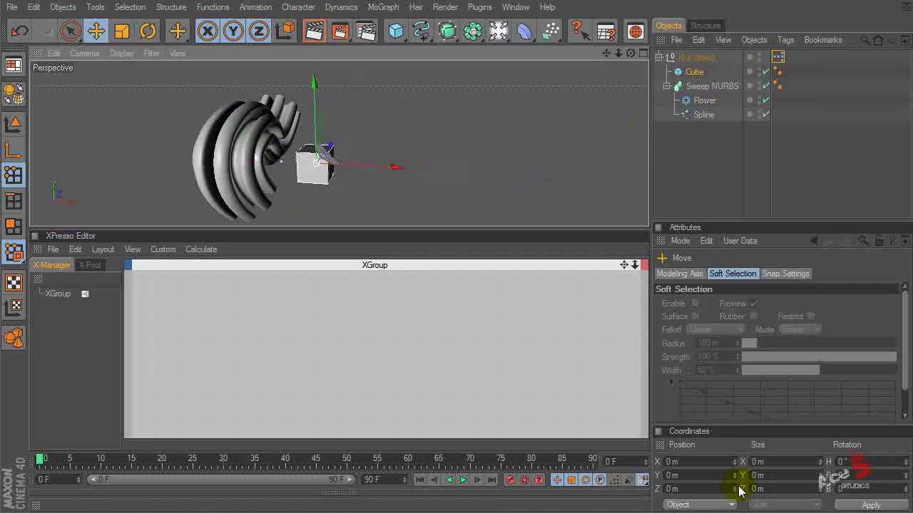
pyautogui.click(14, 124)
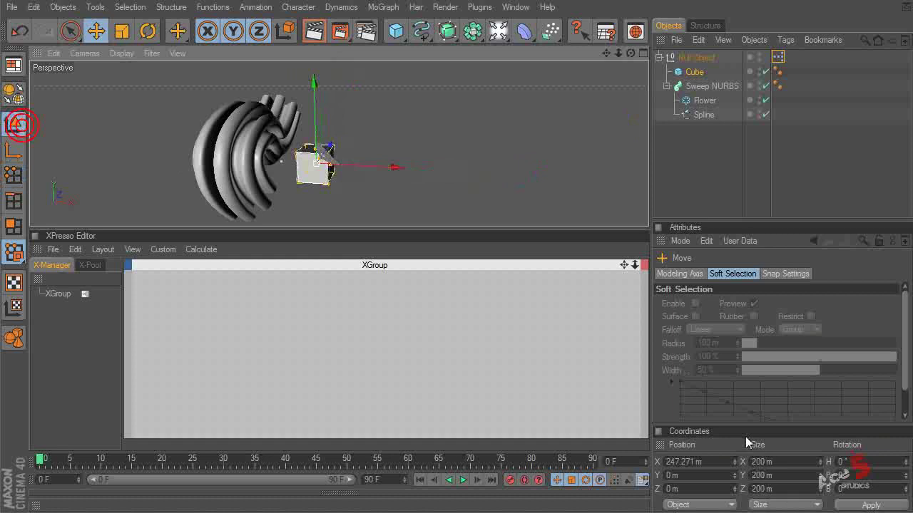
pyautogui.doubleClick(688, 461)
pyautogui.write('0')
pyautogui.press('Return')
pyautogui.keyDown('alt'); pyautogui.moveTo(388, 132); pyautogui.dragTo(406, 120); pyautogui.keyUp('alt')
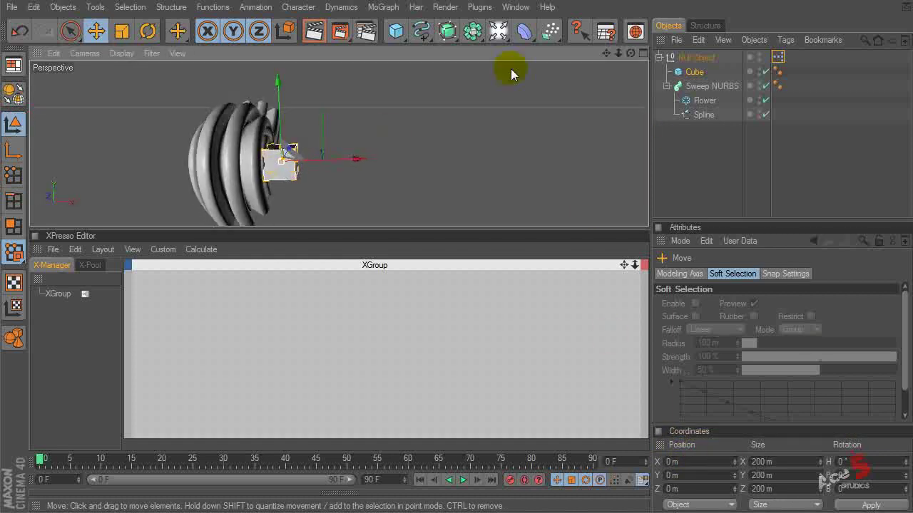
# Compare the position coordinates of the null with those of the Cube
pyautogui.click(693, 59)
pyautogui.click(689, 72)
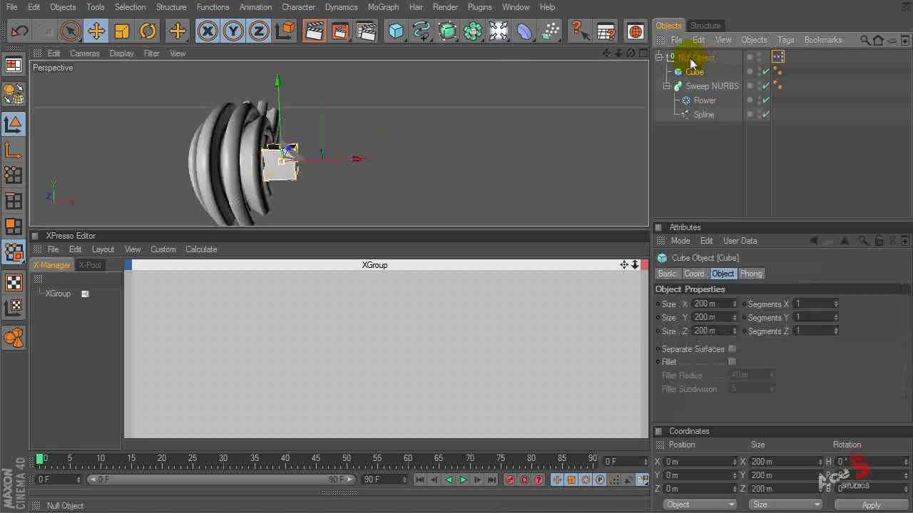
pyautogui.click(696, 58)
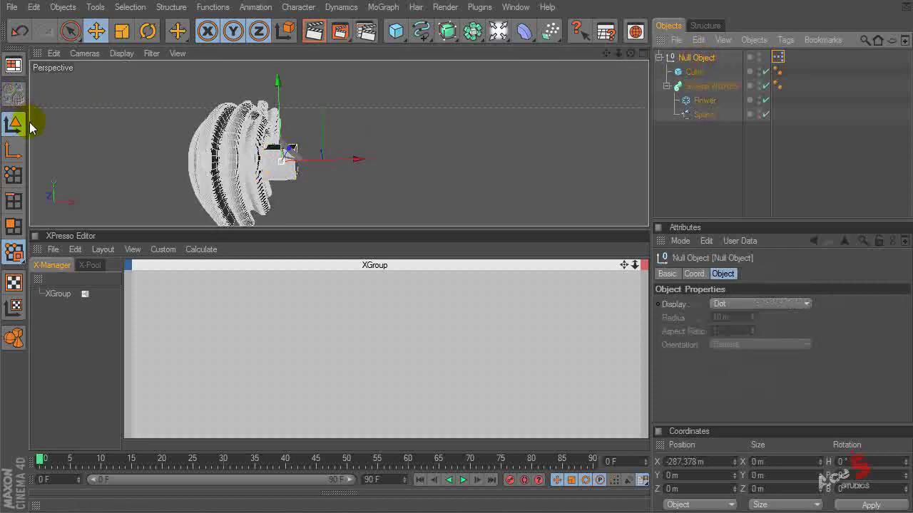
pyautogui.click(692, 73)
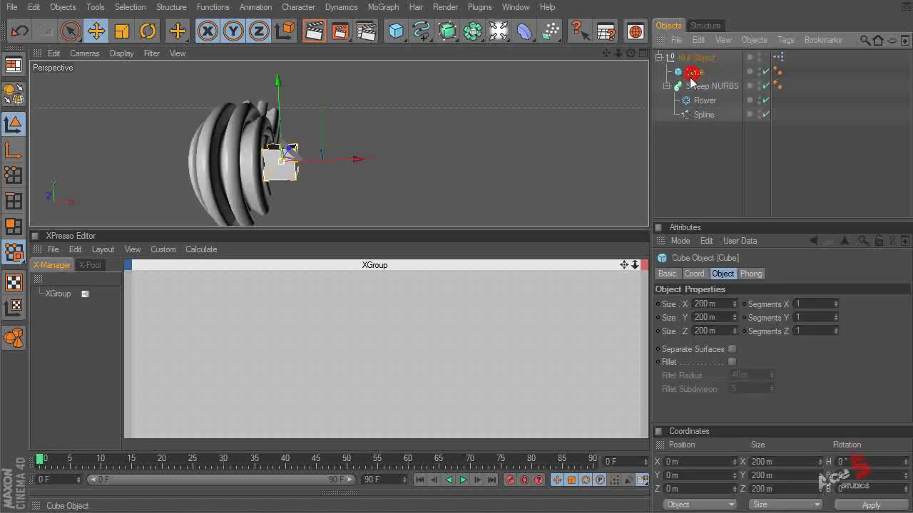
pyautogui.click(683, 473)
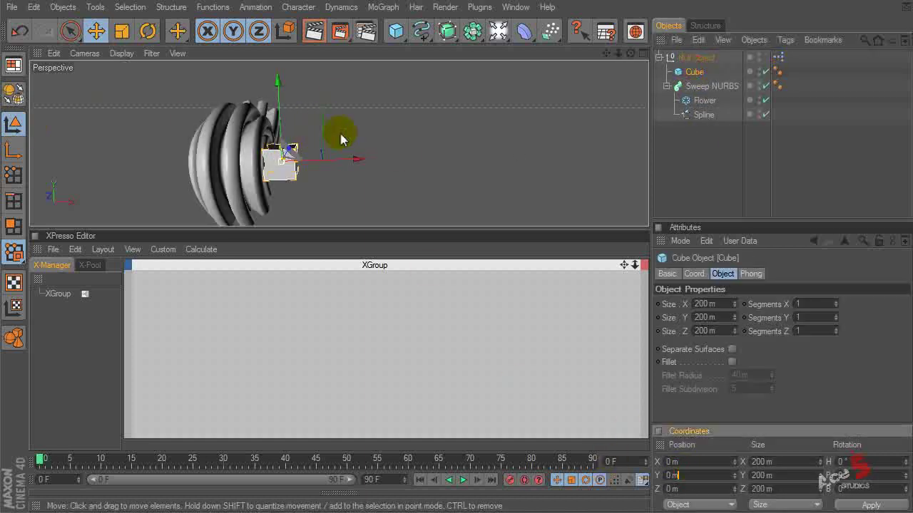
pyautogui.moveTo(392, 112)
pyautogui.mouseDown()
pyautogui.moveTo(227, 149)
pyautogui.moveTo(393, 111)
pyautogui.mouseUp()
pyautogui.hotkey('ctrl', 'z')
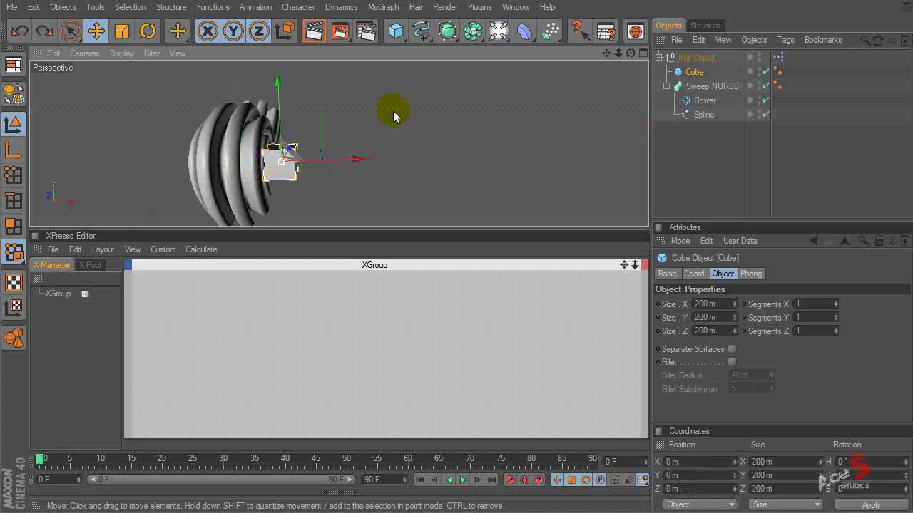
# Scale the Cube down uniformly to about 77.1 m on every side
pyautogui.press('t')
pyautogui.moveTo(47, 102); pyautogui.dragTo(2, 104)
pyautogui.moveTo(356, 126)
pyautogui.keyDown('alt'); pyautogui.mouseDown()
pyautogui.moveTo(307, 136)
pyautogui.moveTo(358, 126)
pyautogui.mouseUp(); pyautogui.keyUp('alt')
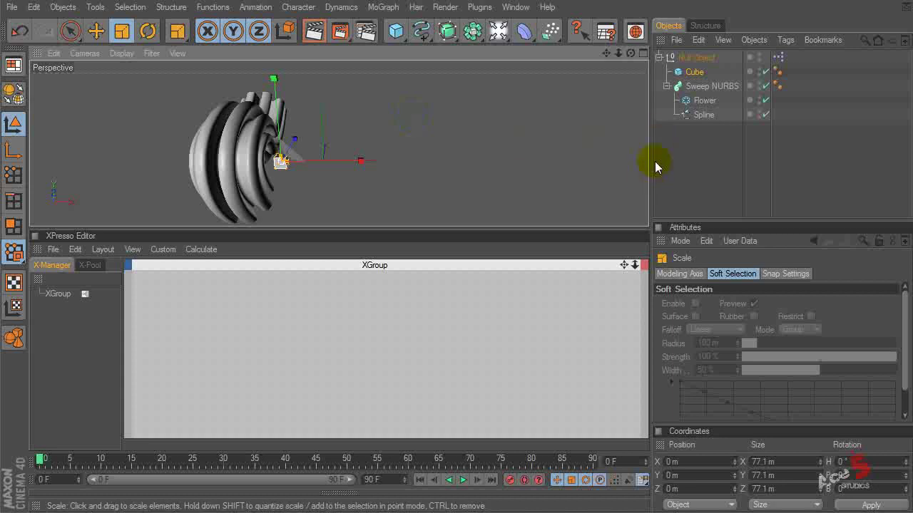
# Add the Cube and the Flower spline as nodes in the XPresso editor, with the Flower beside the Cube
pyautogui.moveTo(681, 72); pyautogui.dragTo(235, 343)
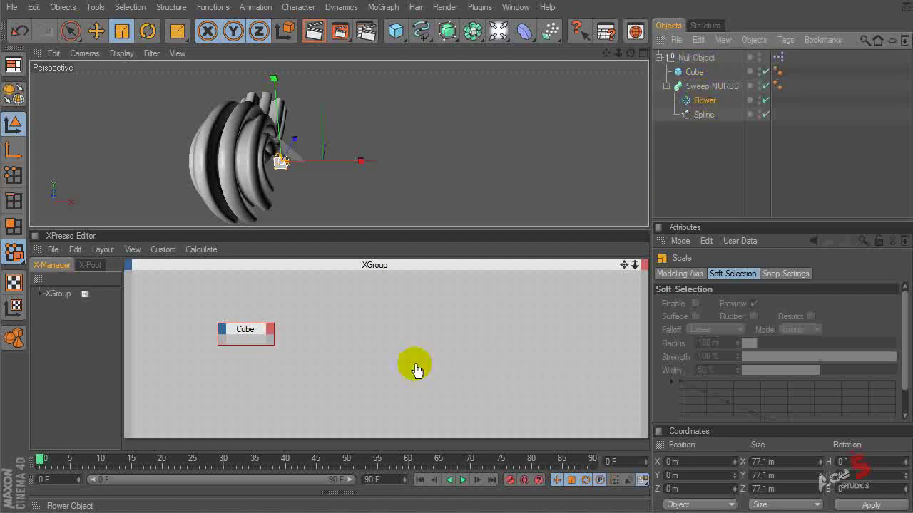
pyautogui.moveTo(414, 377); pyautogui.dragTo(422, 348)
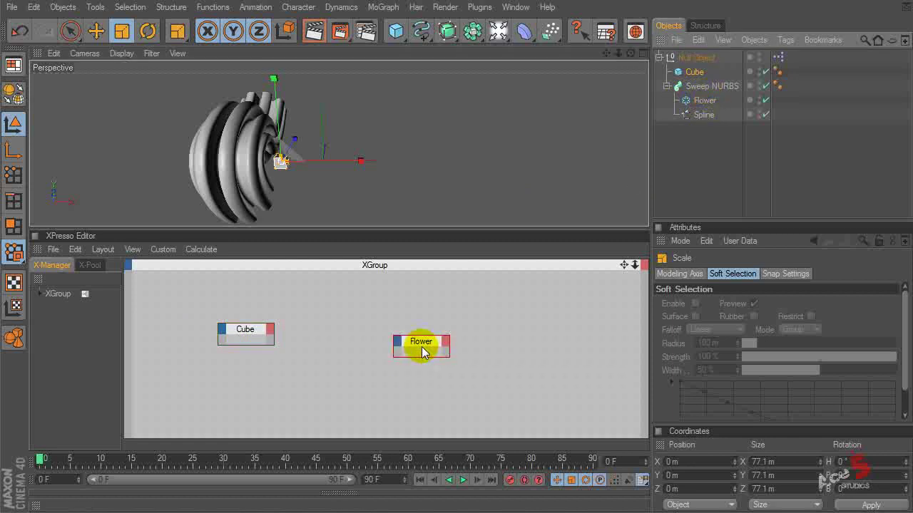
pyautogui.click(244, 335)
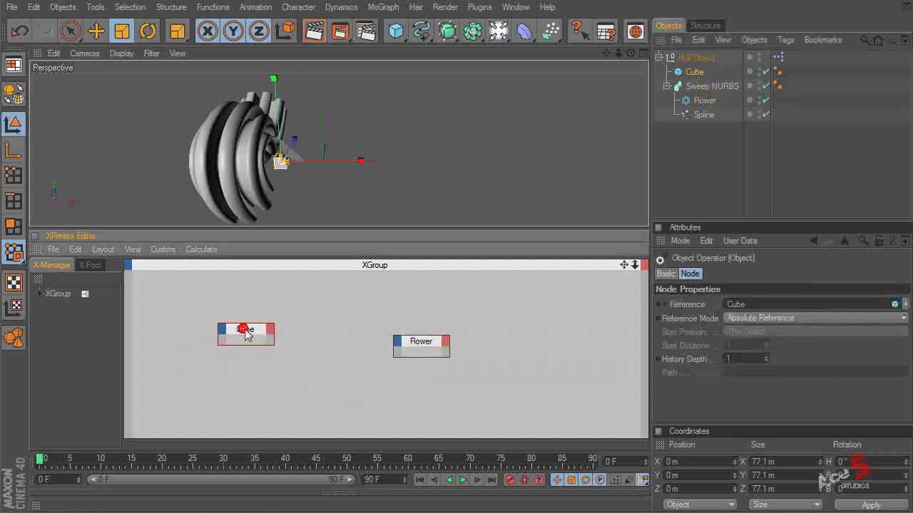
# Switch to the Move tool and add a Position X output port to the Cube node
pyautogui.click(308, 163)
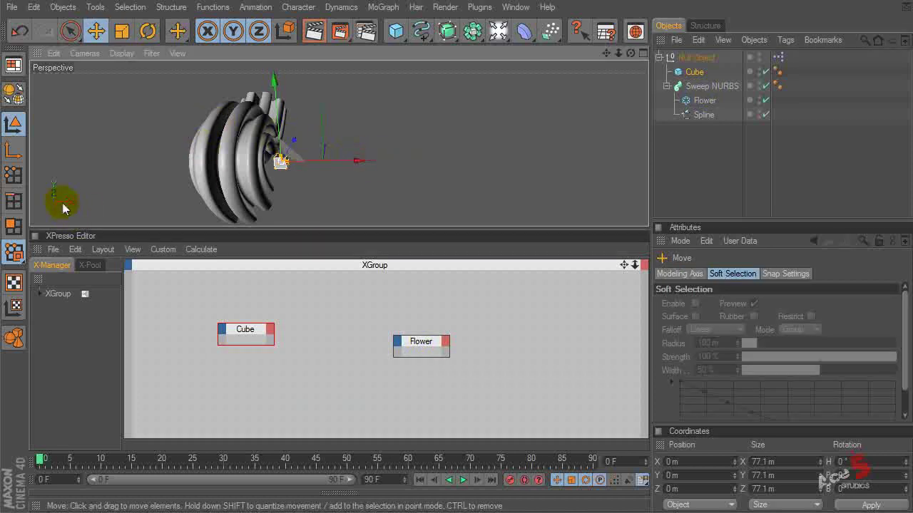
pyautogui.click(270, 330)
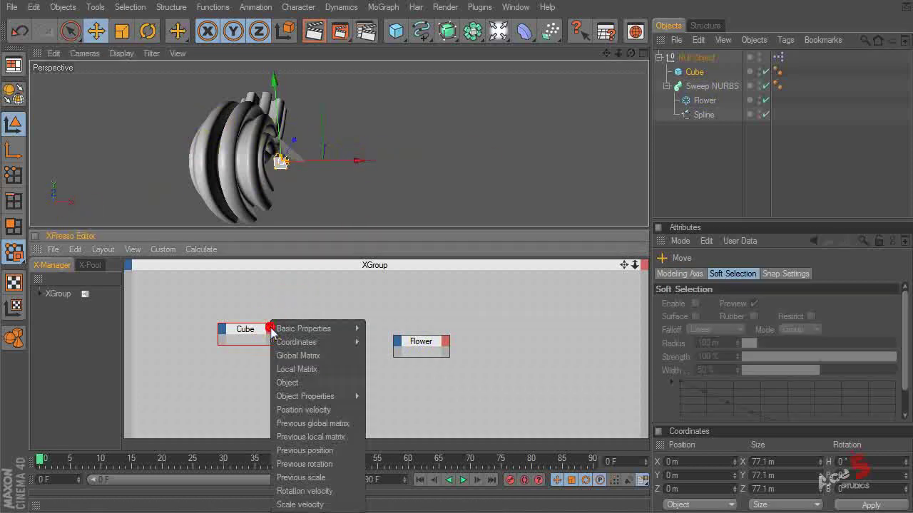
pyautogui.moveTo(327, 332)
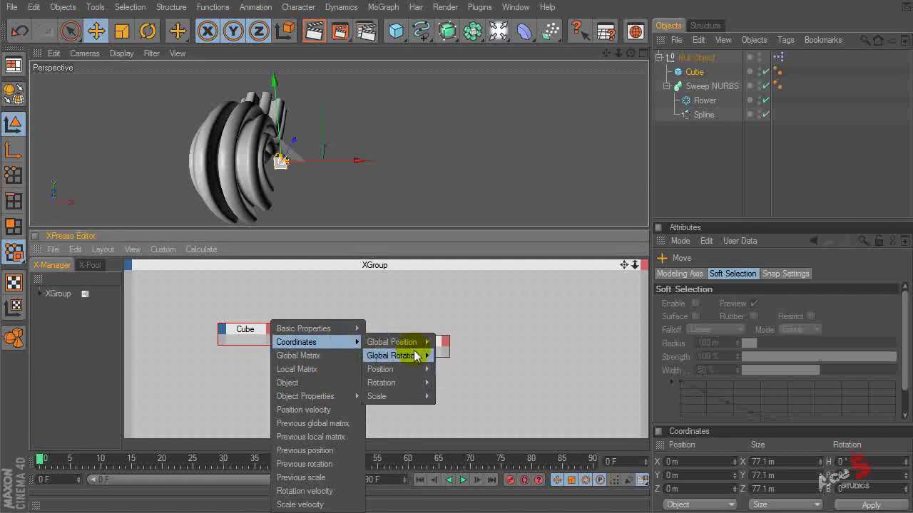
pyautogui.moveTo(410, 372)
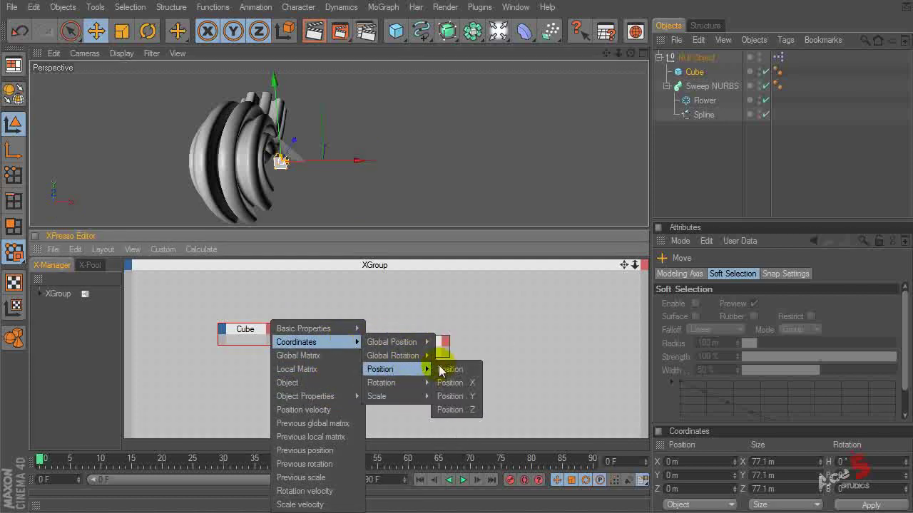
pyautogui.click(473, 385)
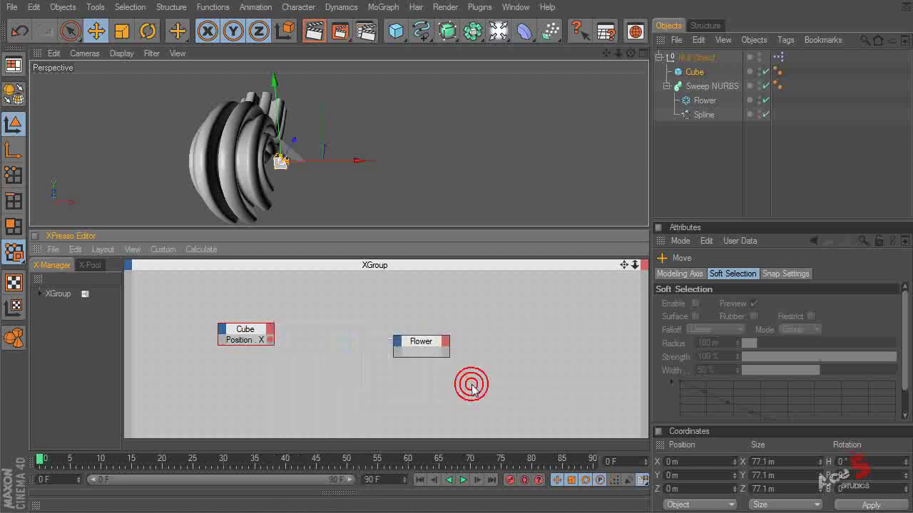
# Try raising the Flower spline's Outer Radius to 412 m and undo the change
pyautogui.click(704, 100)
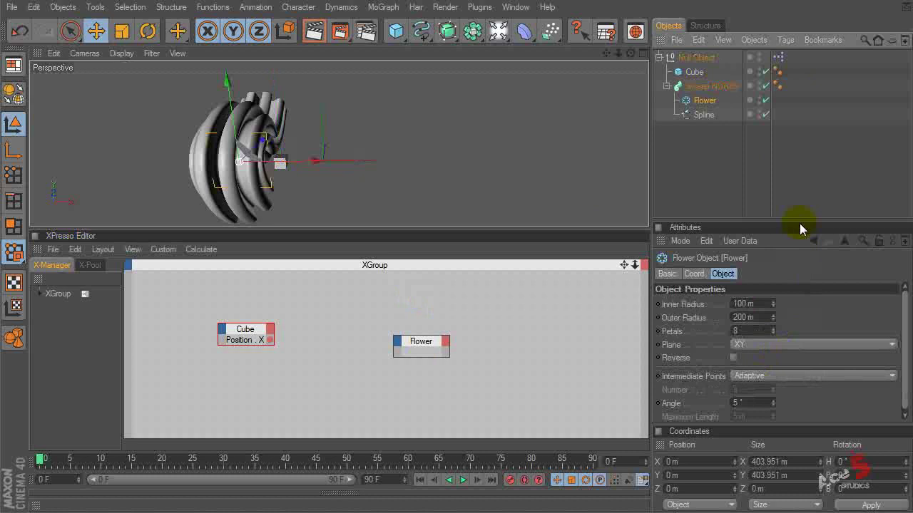
pyautogui.moveTo(786, 219)
pyautogui.mouseDown()
pyautogui.moveTo(783, 187)
pyautogui.moveTo(781, 206)
pyautogui.mouseUp()
pyautogui.moveTo(773, 264); pyautogui.dragTo(773, 227)
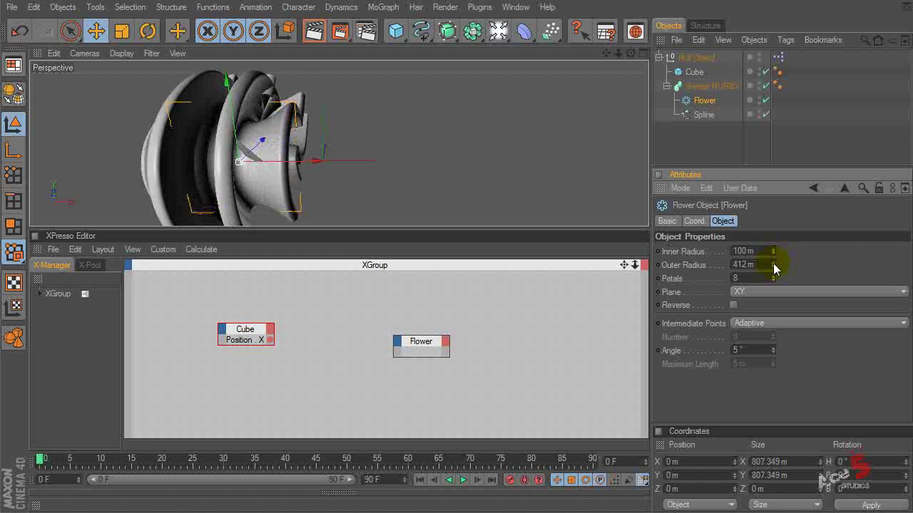
pyautogui.hotkey('ctrl', 'z')
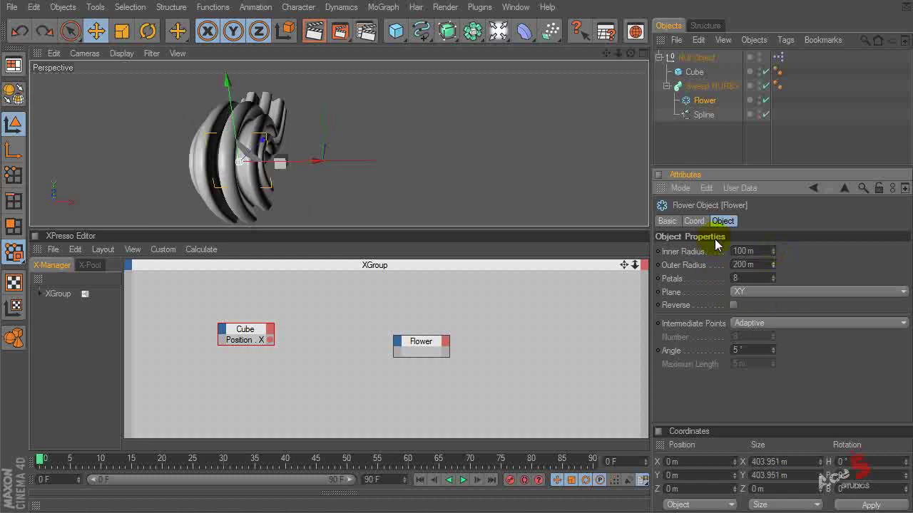
# Add an Outer Radius input port to the Flower node and connect the Cube's Position X output to it
pyautogui.click(398, 341)
pyautogui.moveTo(456, 432)
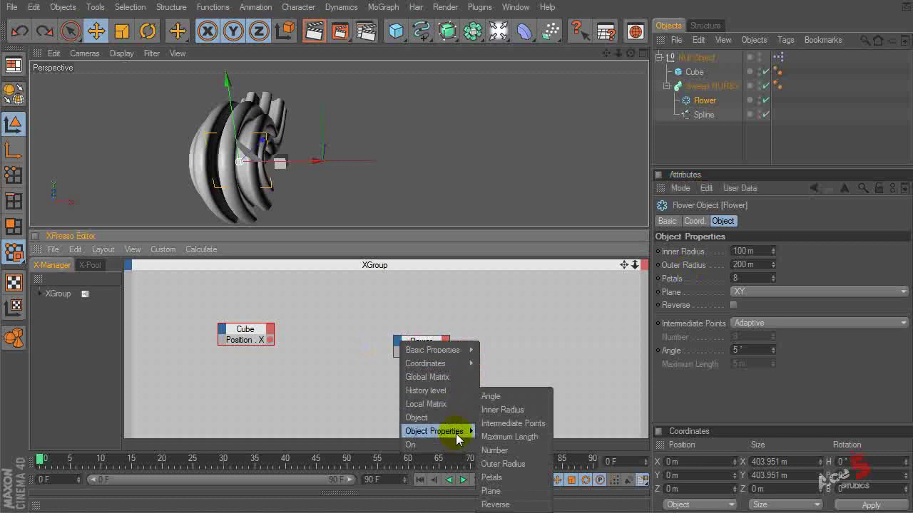
pyautogui.click(535, 465)
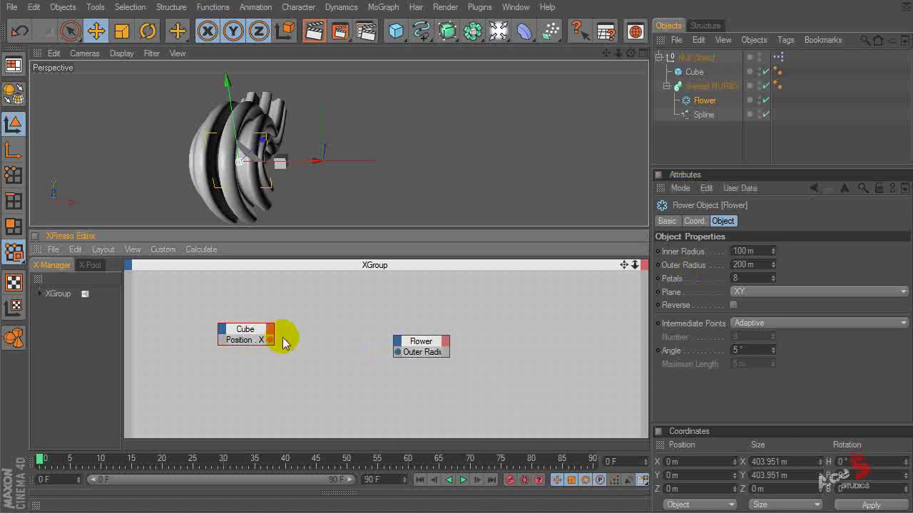
pyautogui.moveTo(269, 339); pyautogui.dragTo(398, 352)
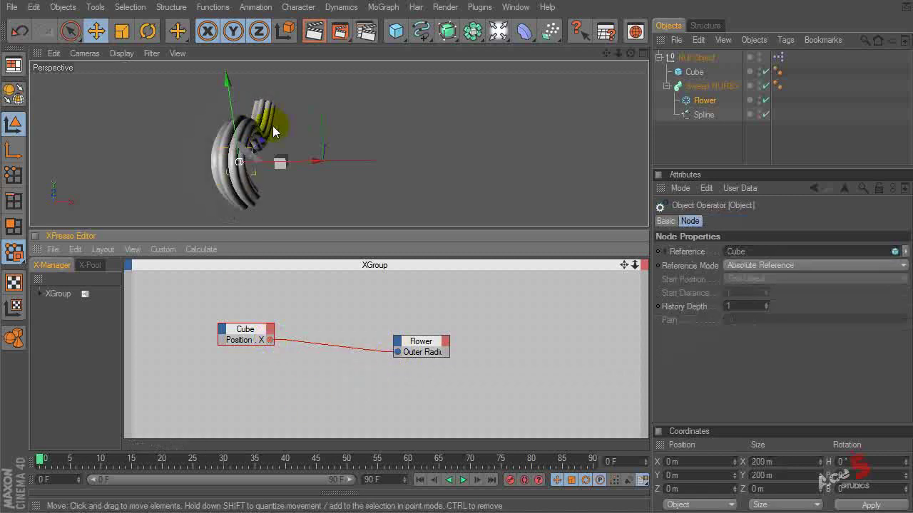
# Test the link by moving the Cube along X to about 387 m, and undo the move
pyautogui.click(692, 75)
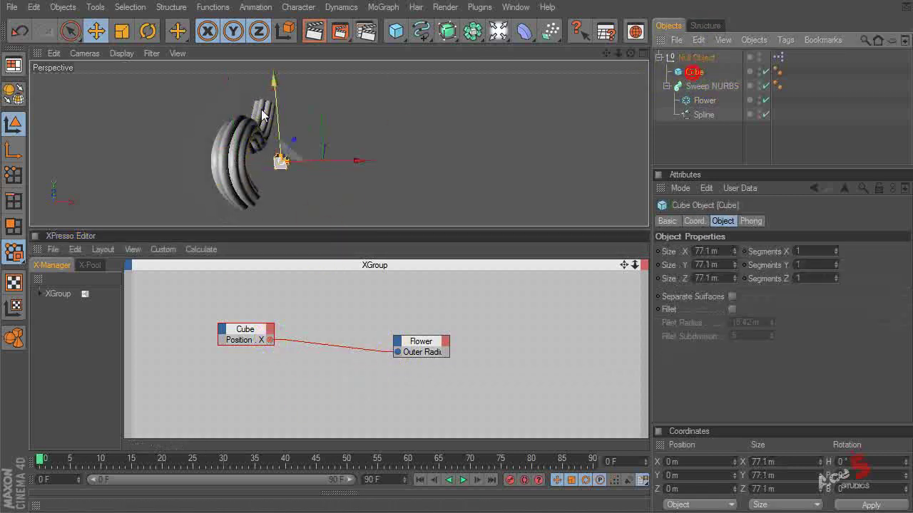
pyautogui.moveTo(351, 157)
pyautogui.mouseDown()
pyautogui.moveTo(287, 161)
pyautogui.moveTo(336, 161)
pyautogui.mouseUp()
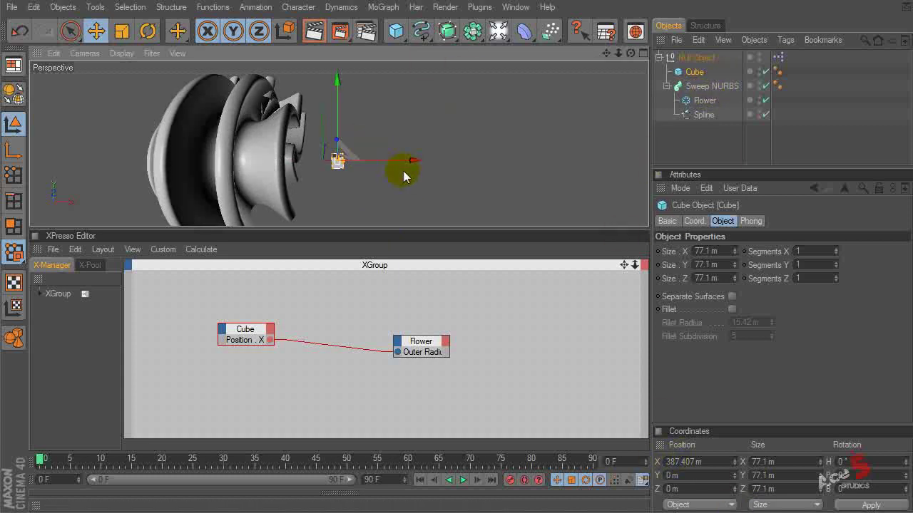
pyautogui.hotkey('ctrl', 'z')
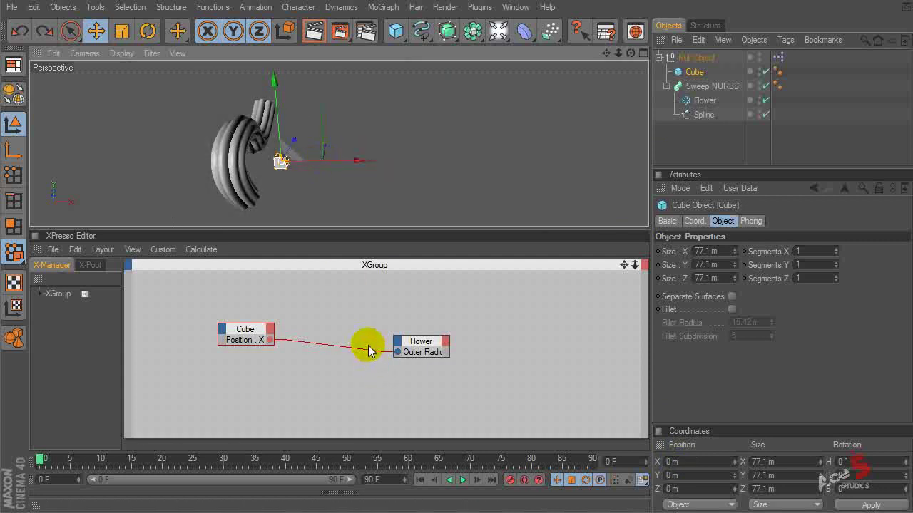
# Disconnect the Cube node from the Flower node and set the Flower's Outer Radius to 130 m
pyautogui.moveTo(363, 348); pyautogui.dragTo(305, 401)
pyautogui.click(695, 100)
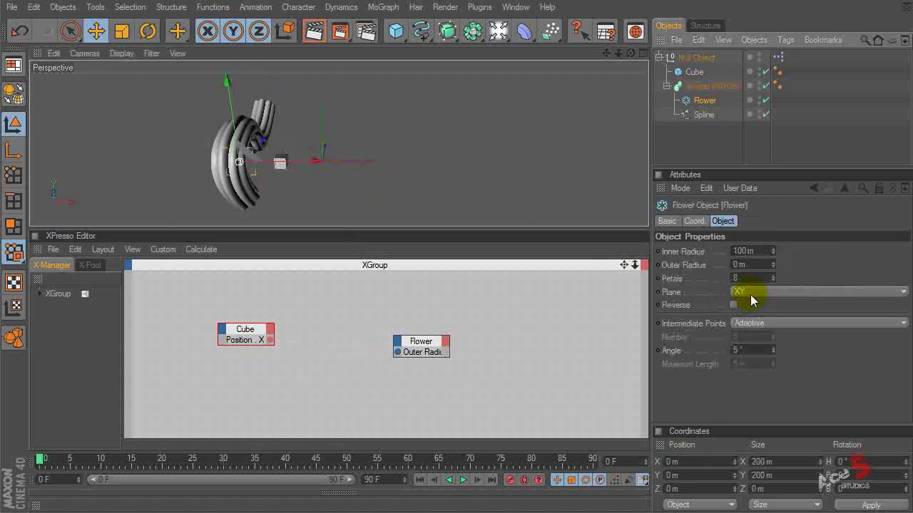
pyautogui.click(773, 263)
pyautogui.moveTo(773, 264); pyautogui.dragTo(773, 230)
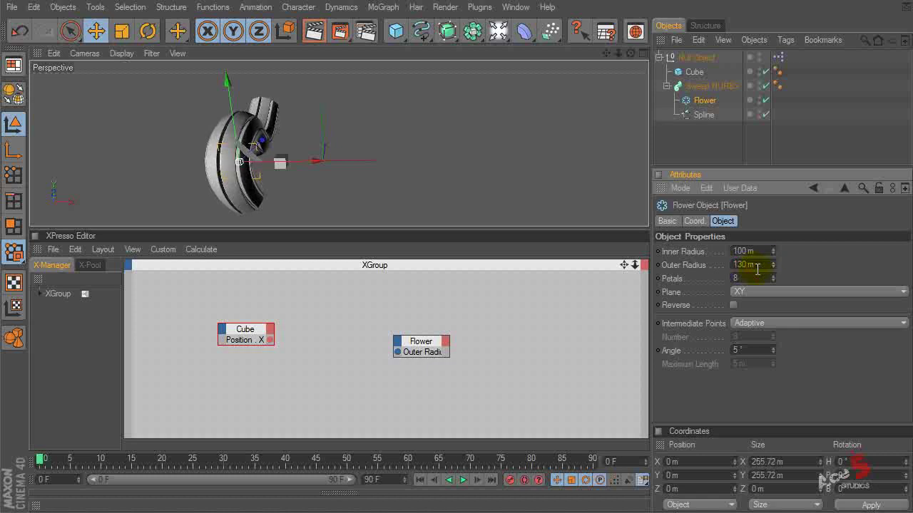
# Move the Cube along X to about 832 m and set the Flower's Outer Radius to 265 m
pyautogui.click(694, 71)
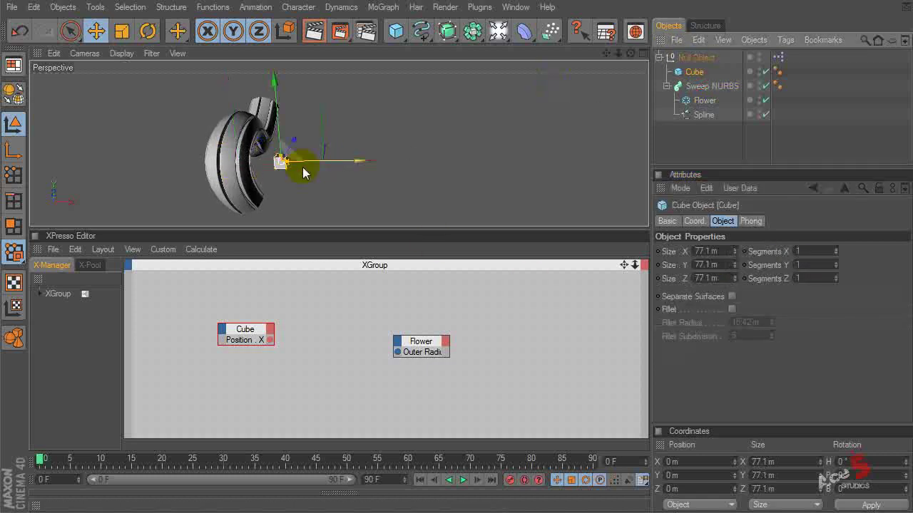
pyautogui.moveTo(331, 164)
pyautogui.mouseDown()
pyautogui.moveTo(445, 162)
pyautogui.moveTo(341, 160)
pyautogui.mouseUp()
pyautogui.click(704, 101)
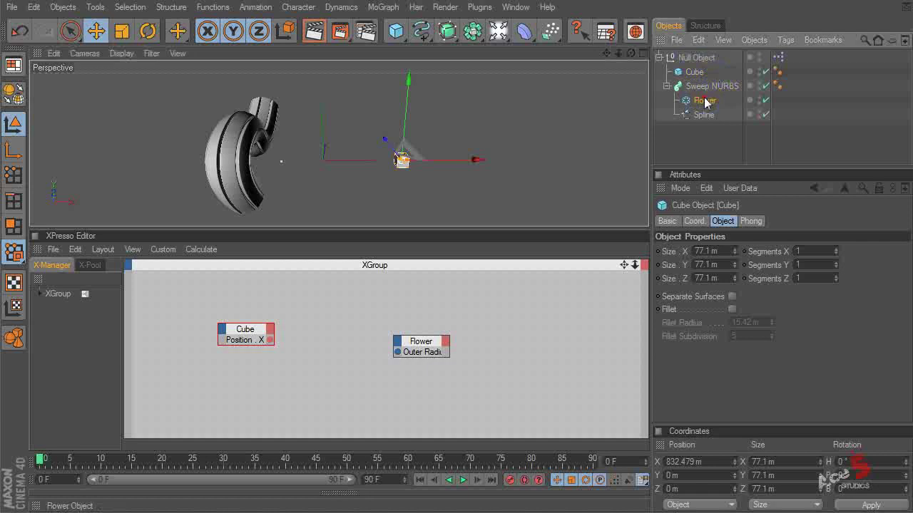
pyautogui.moveTo(773, 265); pyautogui.dragTo(773, 237)
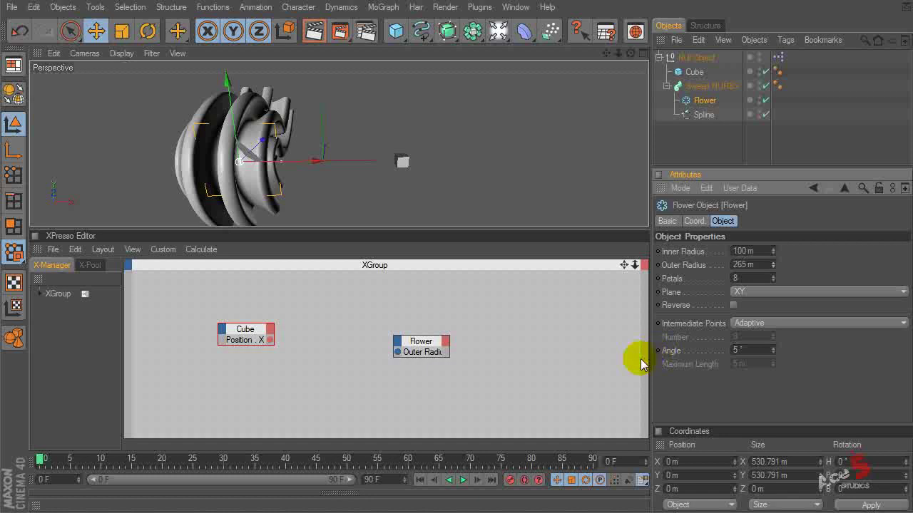
# Add a Range Mapper node to the XGroup and arrange it between the Cube and Flower nodes
pyautogui.rightClick(316, 307)
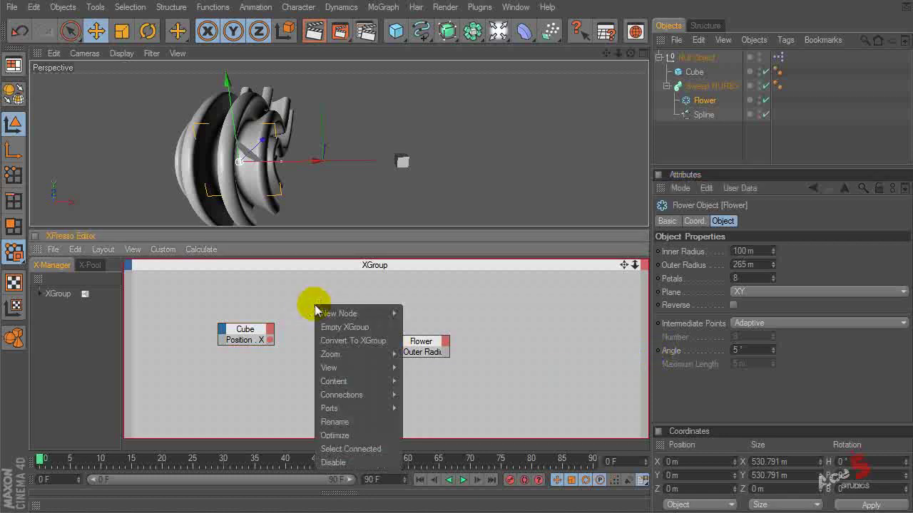
pyautogui.moveTo(342, 314)
pyautogui.moveTo(420, 313)
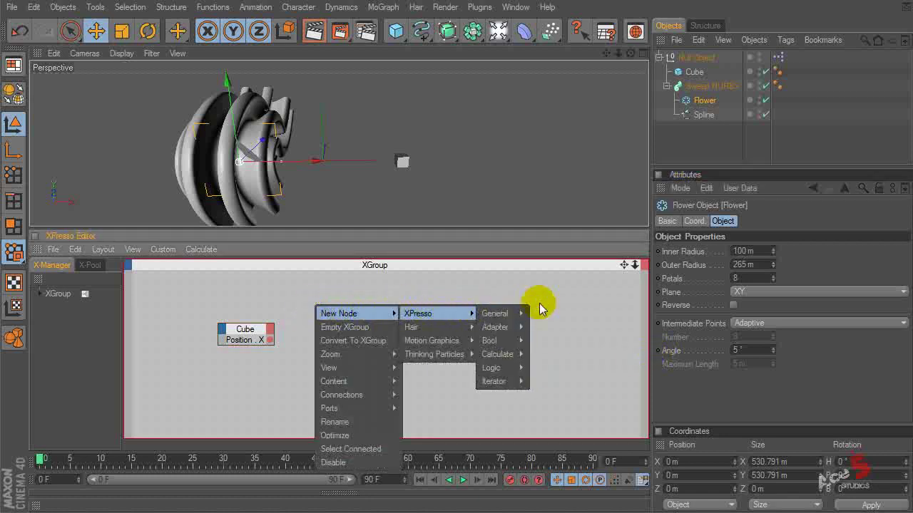
pyautogui.moveTo(492, 358)
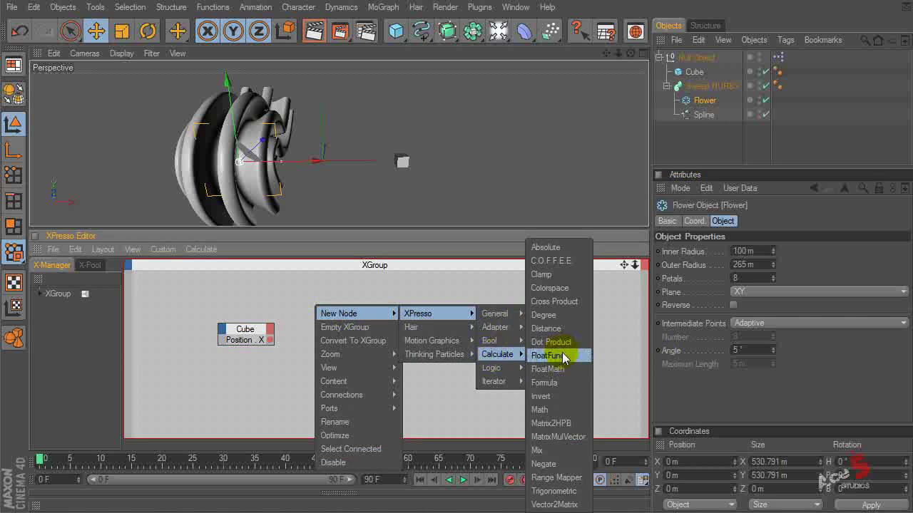
pyautogui.click(562, 478)
pyautogui.moveTo(314, 300); pyautogui.dragTo(328, 343)
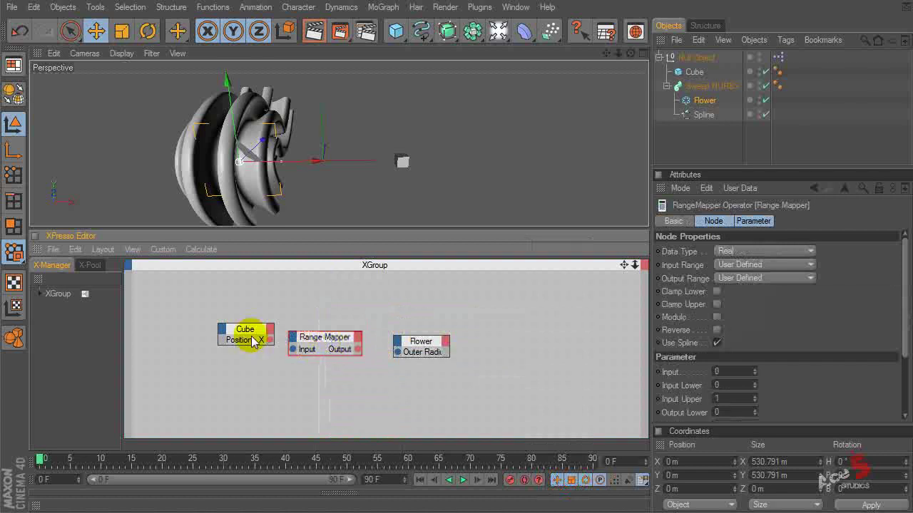
pyautogui.moveTo(246, 343); pyautogui.dragTo(226, 349)
# Set the Range Mapper's Input Upper to 830, based on the Cube's X position
pyautogui.click(325, 336)
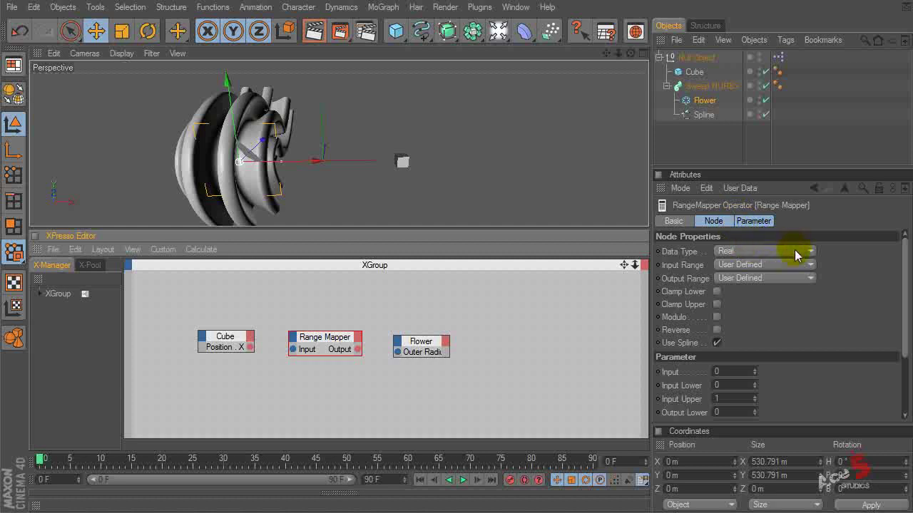
pyautogui.moveTo(822, 369); pyautogui.dragTo(763, 308, button='middle')
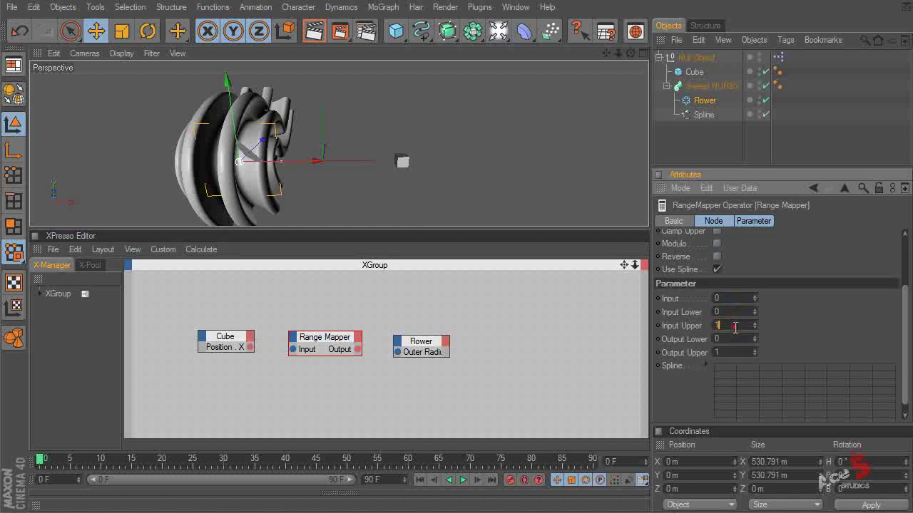
pyautogui.click(404, 162)
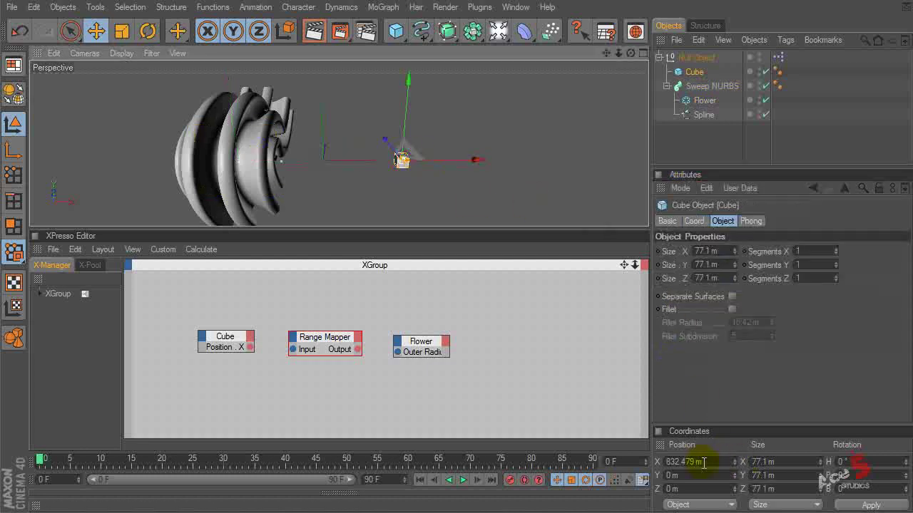
pyautogui.click(331, 343)
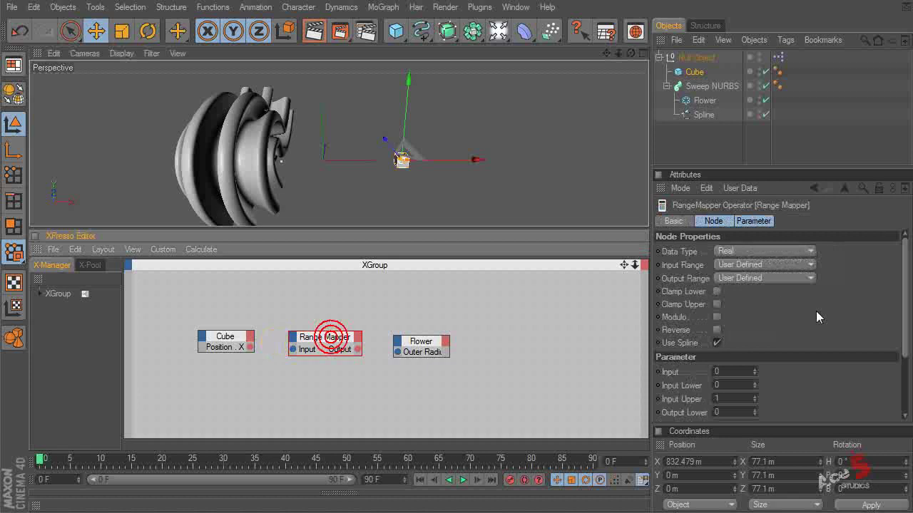
pyautogui.click(742, 411)
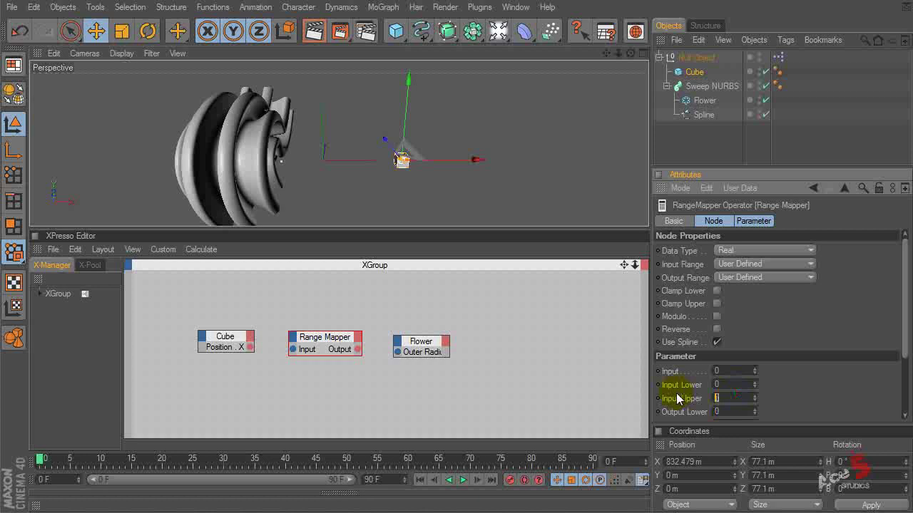
# Set the Range Mapper's Output Lower to 130 and Output Upper to 265, matching the Flower's outer radius limits
pyautogui.moveTo(805, 324); pyautogui.dragTo(810, 292, button='middle')
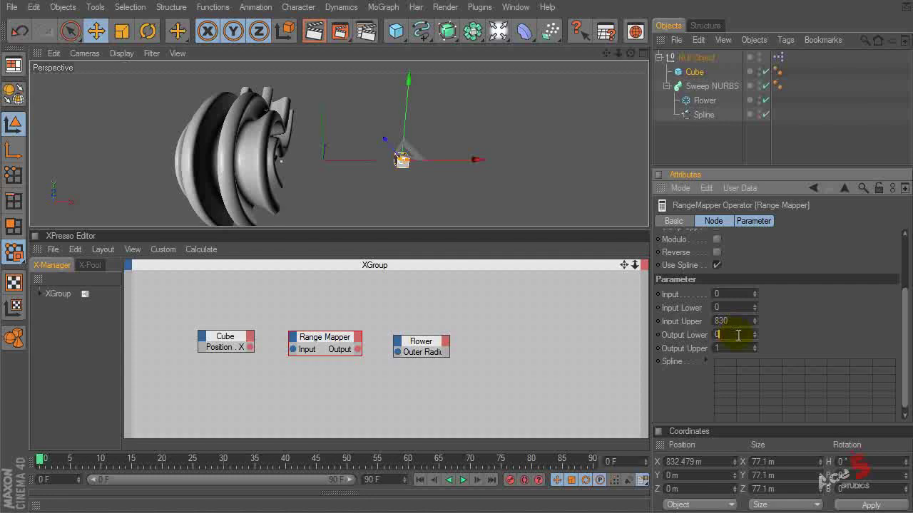
pyautogui.write('130')
pyautogui.click(745, 349)
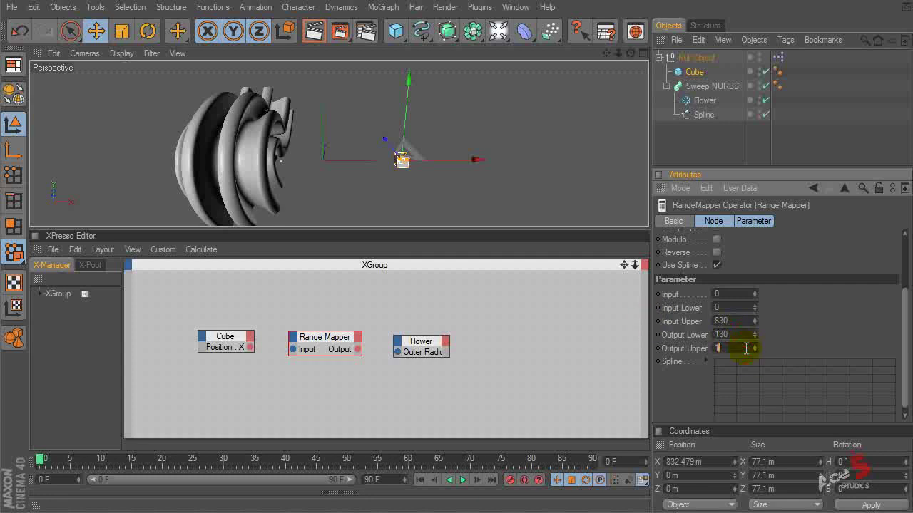
pyautogui.click(704, 101)
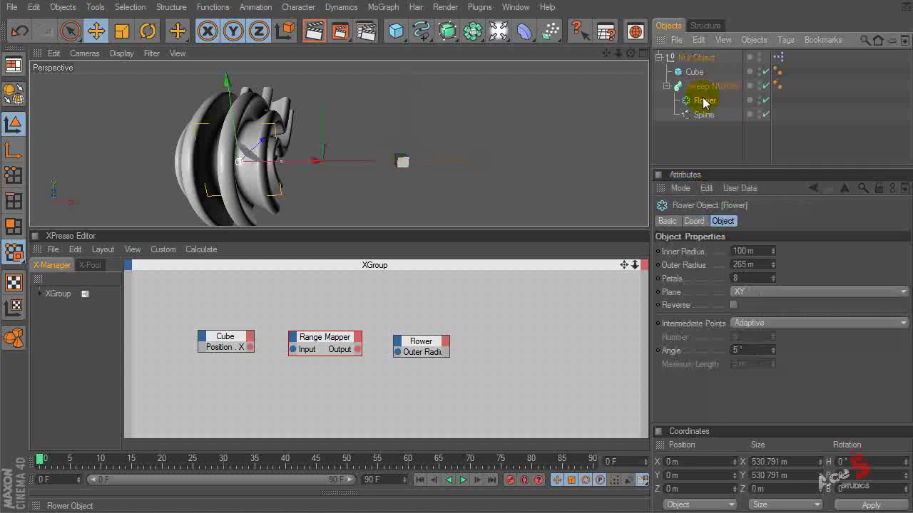
pyautogui.click(314, 334)
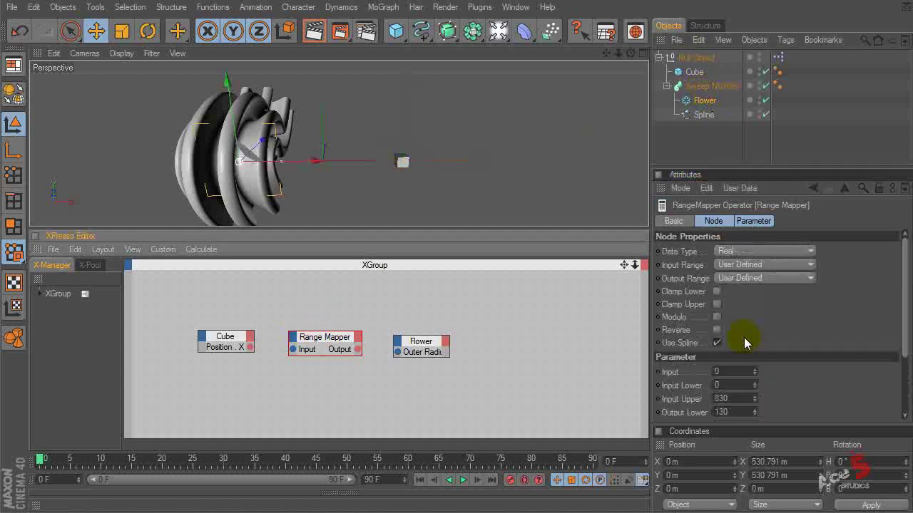
pyautogui.click(737, 411)
pyautogui.scroll(-3, 741, 400)
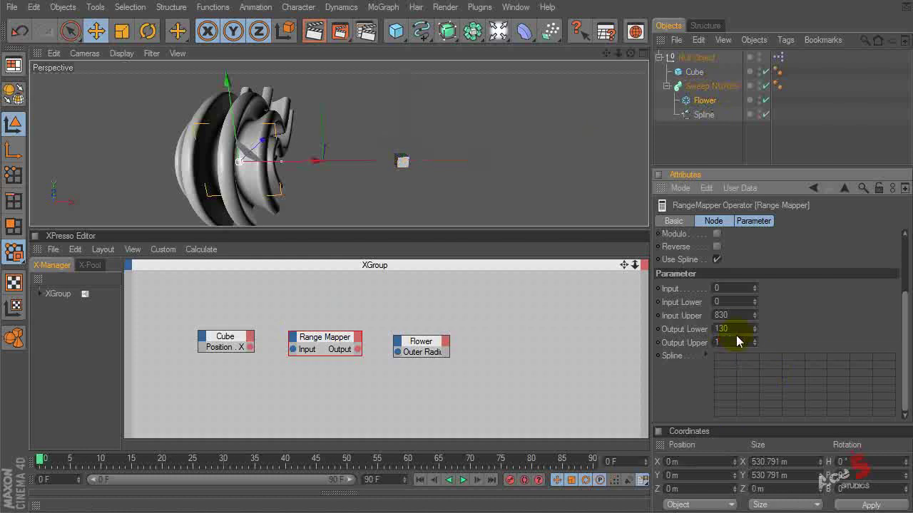
pyautogui.click(566, 347)
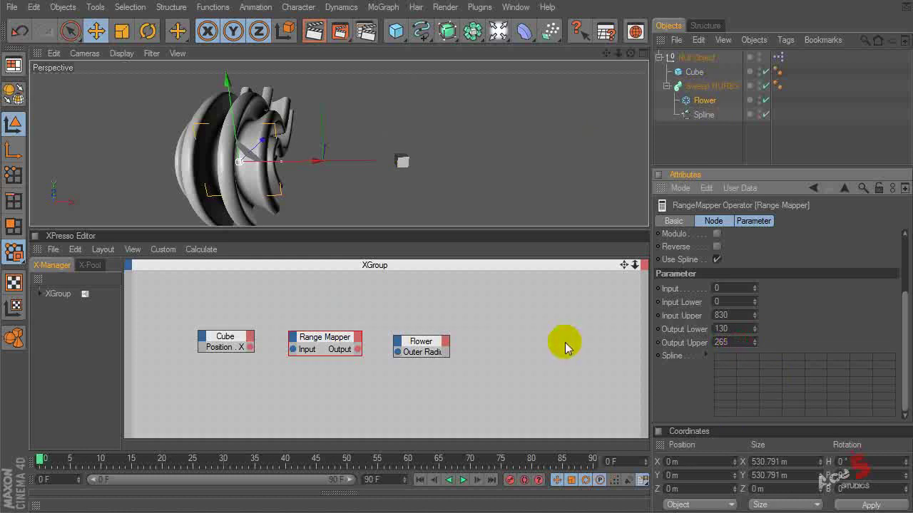
# Connect the Cube's Position X through the Range Mapper to the Flower's Outer Radius, and test by moving the Cube to about X -30 m
pyautogui.moveTo(250, 347); pyautogui.dragTo(292, 350)
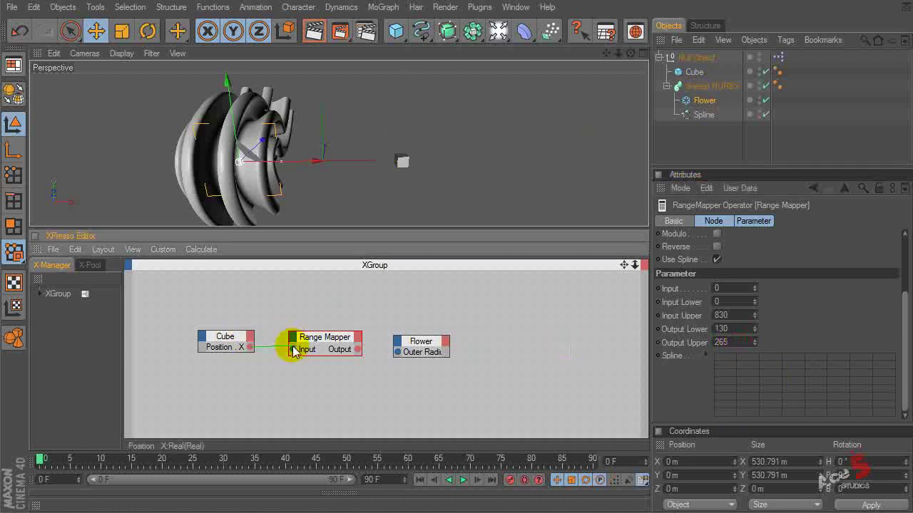
pyautogui.moveTo(357, 350); pyautogui.dragTo(399, 353)
pyautogui.click(681, 72)
pyautogui.moveTo(466, 158); pyautogui.dragTo(313, 159)
pyautogui.moveTo(247, 160); pyautogui.dragTo(278, 162)
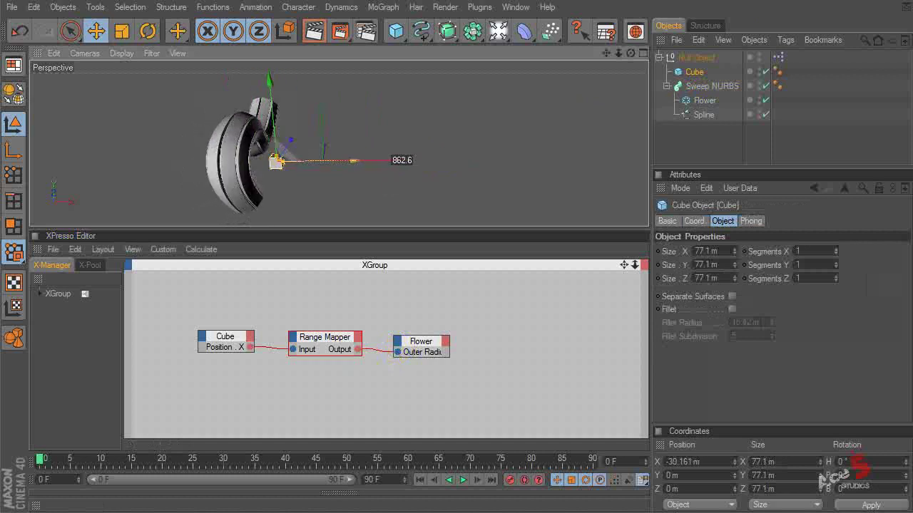
# Lock the attribute display on the Flower object and move the Cube along X to about 507 m
pyautogui.click(703, 100)
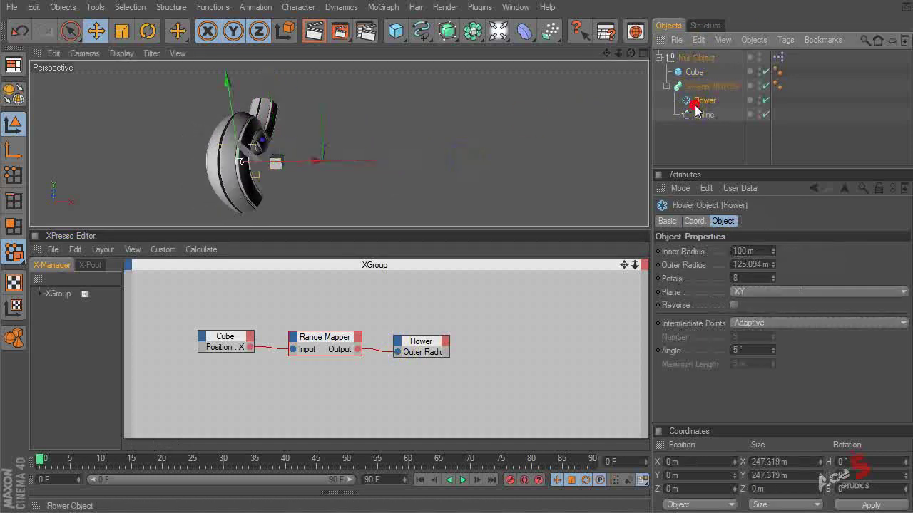
pyautogui.click(879, 188)
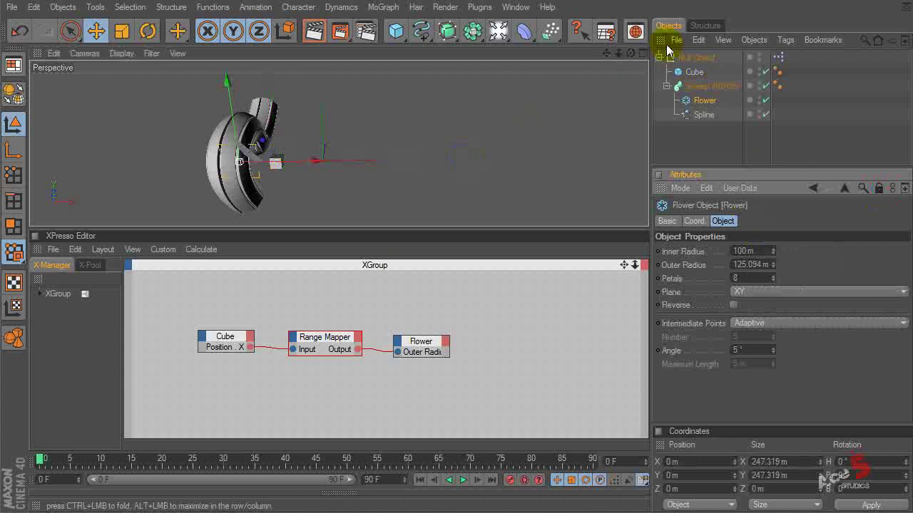
pyautogui.click(691, 72)
pyautogui.moveTo(343, 160); pyautogui.dragTo(354, 160)
pyautogui.moveTo(289, 161); pyautogui.dragTo(356, 160)
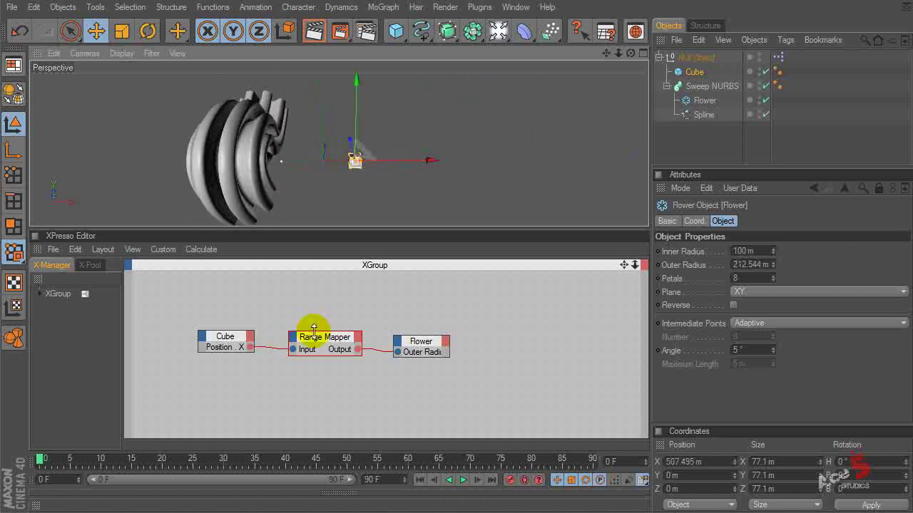
# Unlock the attribute display, set the Range Mapper's Output Upper to 545, and move the Cube along X to about 275 m
pyautogui.click(339, 339)
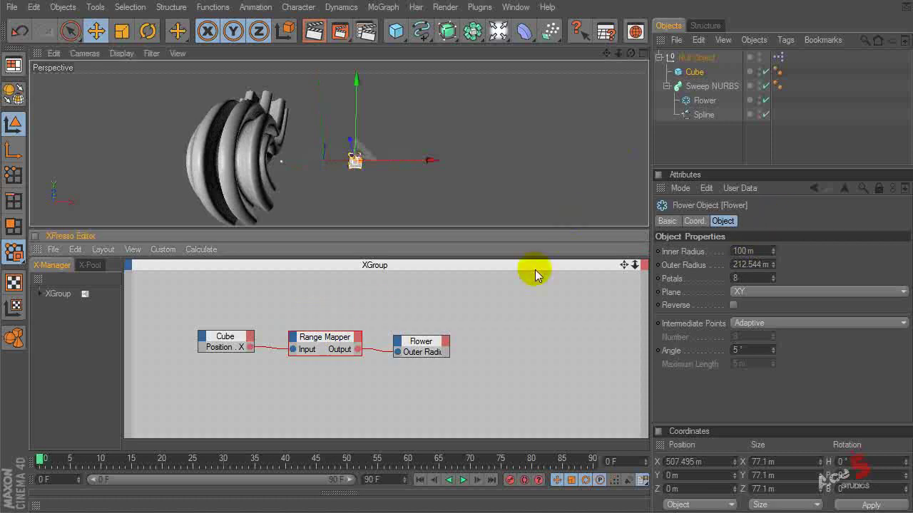
pyautogui.click(877, 189)
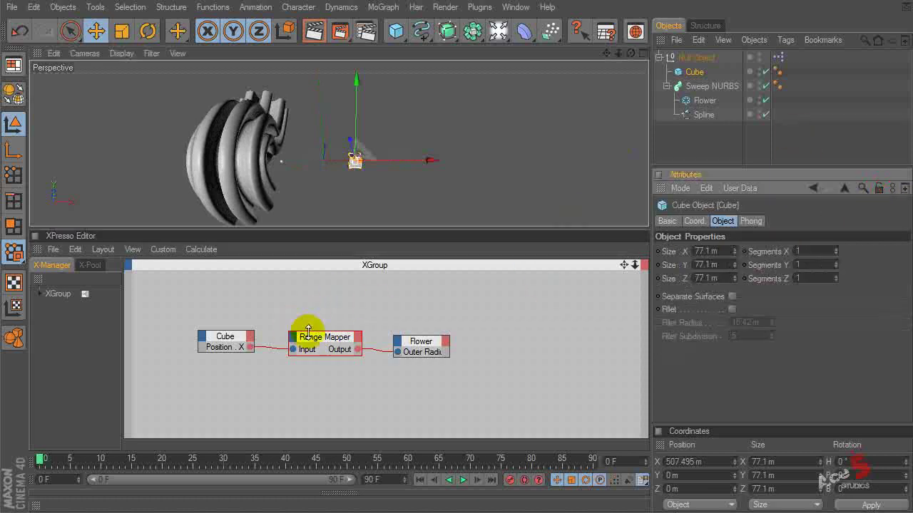
pyautogui.click(344, 337)
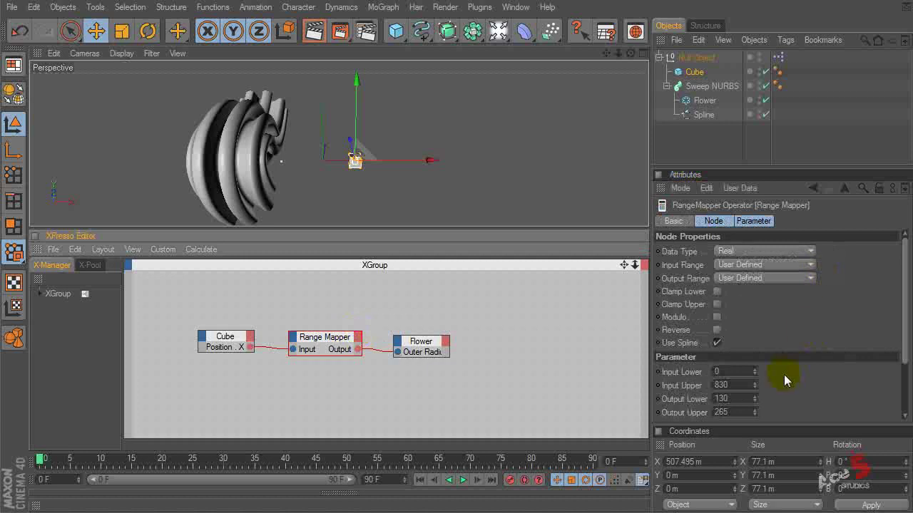
pyautogui.moveTo(755, 416); pyautogui.dragTo(745, 420)
pyautogui.moveTo(428, 160); pyautogui.dragTo(350, 159)
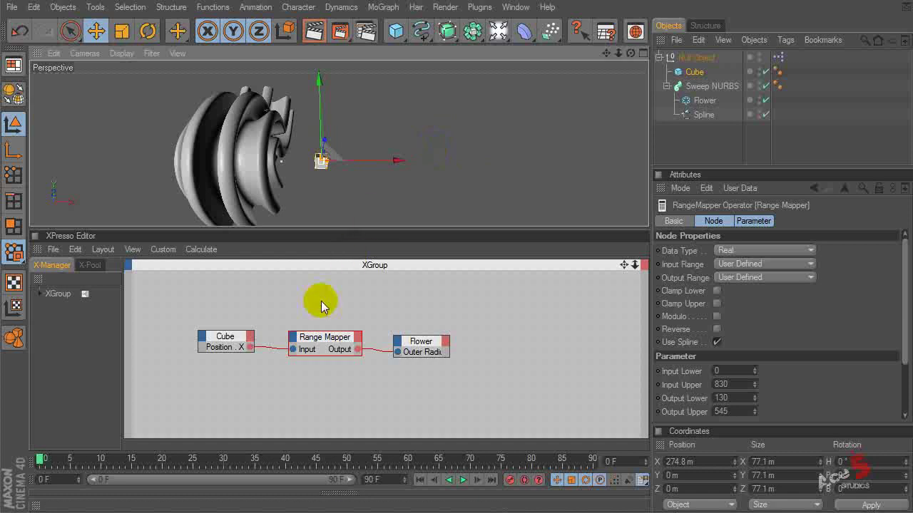
# Disconnect the Cube from the Range Mapper, and set the mapper's Input Range to Degree with an Input Upper of 180°
pyautogui.moveTo(274, 350); pyautogui.dragTo(256, 309)
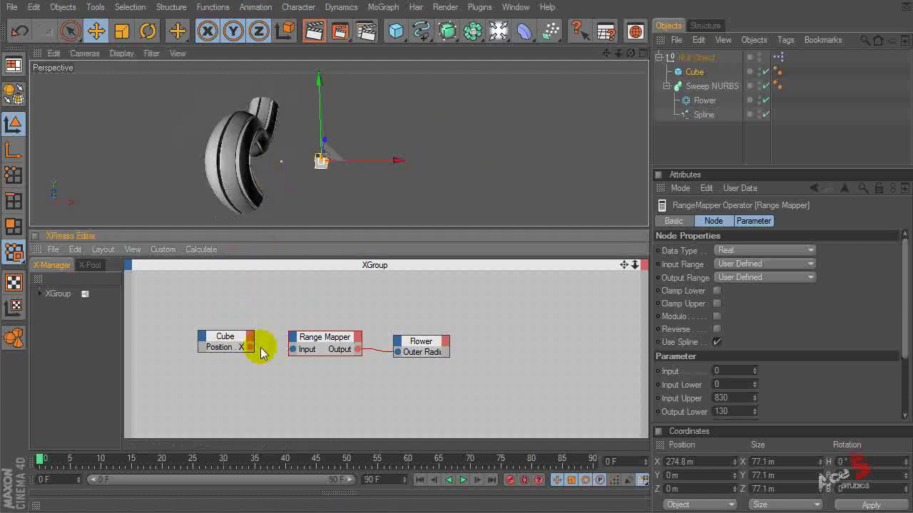
pyautogui.click(749, 264)
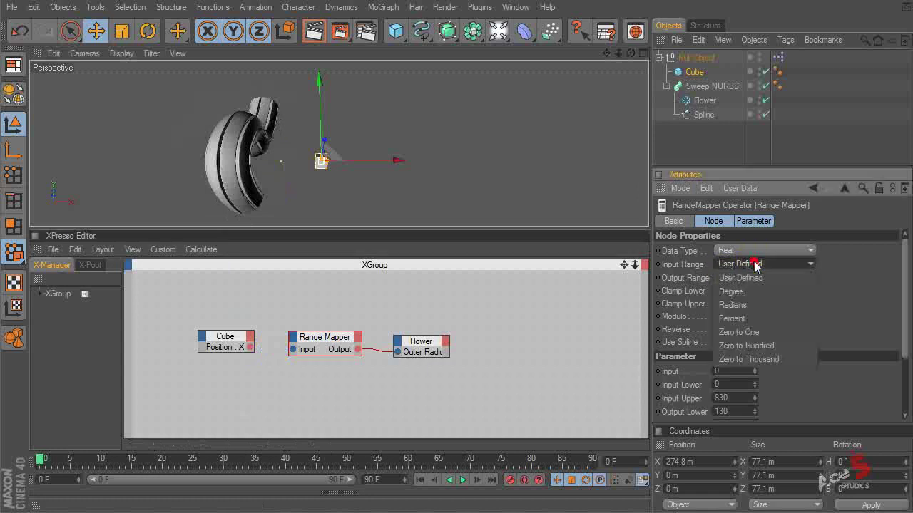
pyautogui.click(754, 292)
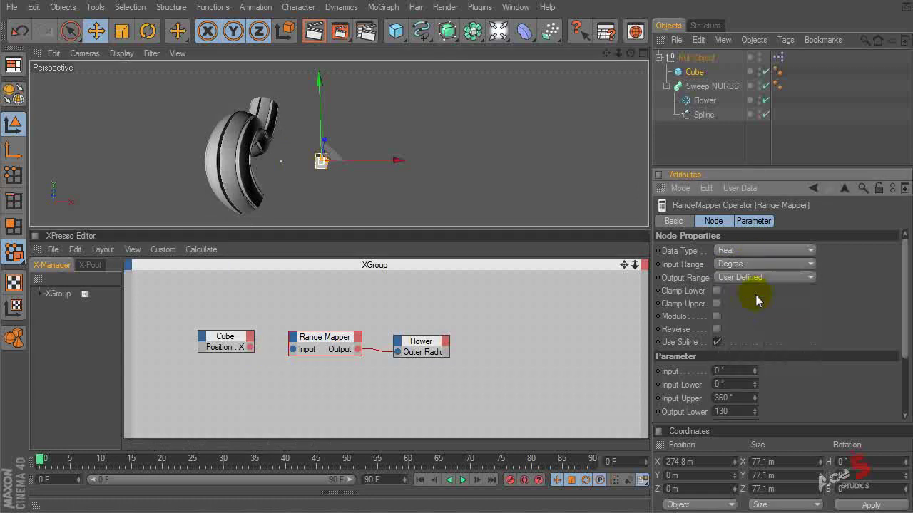
pyautogui.click(739, 397)
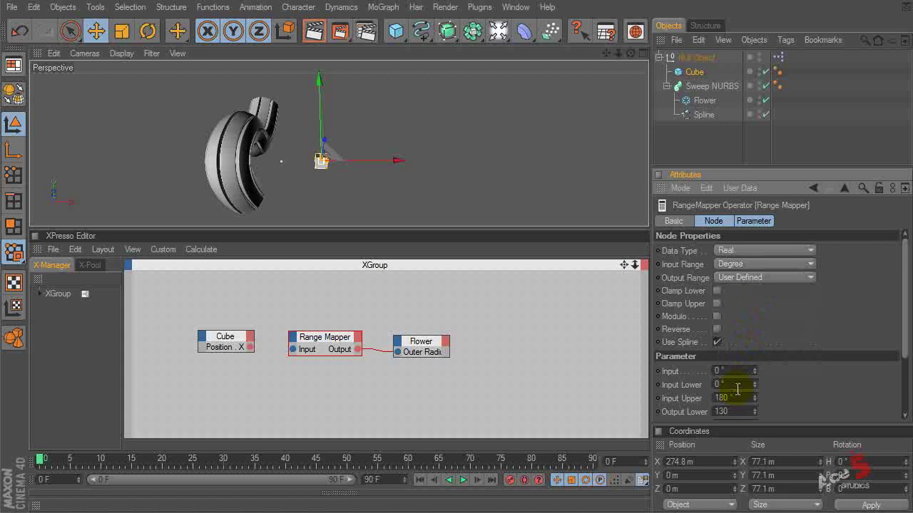
# Remove the Position X output port from the Cube node
pyautogui.click(249, 348)
pyautogui.rightClick(247, 341)
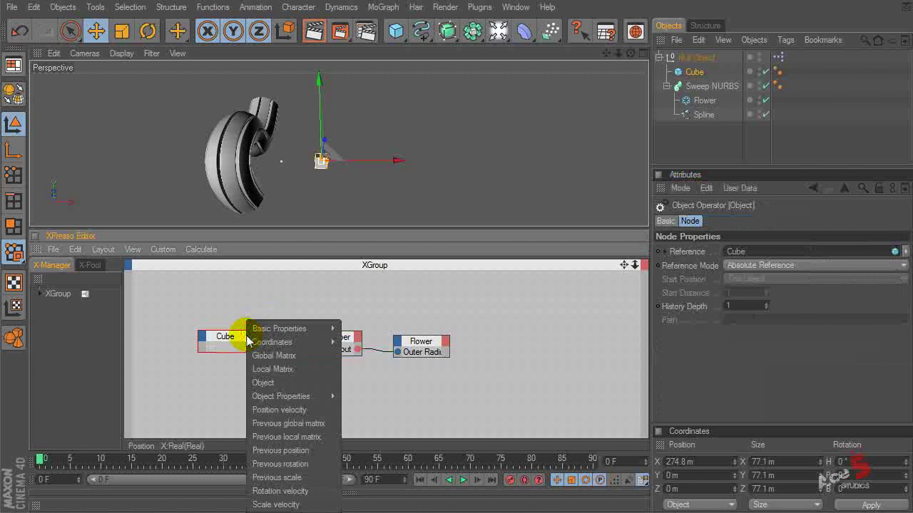
pyautogui.click(225, 308)
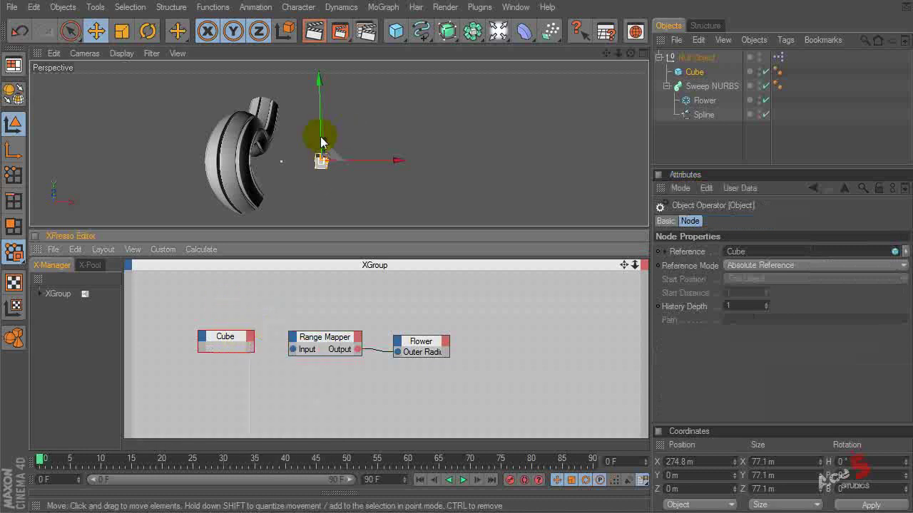
# Activate the Rotate tool, try rotating the Cube about its bank axis, and undo the rotation
pyautogui.press('r')
pyautogui.moveTo(357, 129); pyautogui.dragTo(357, 74)
pyautogui.hotkey('ctrl', 'z')
pyautogui.moveTo(333, 142); pyautogui.dragTo(363, 244)
pyautogui.moveTo(648, 129); pyautogui.dragTo(648, 126)
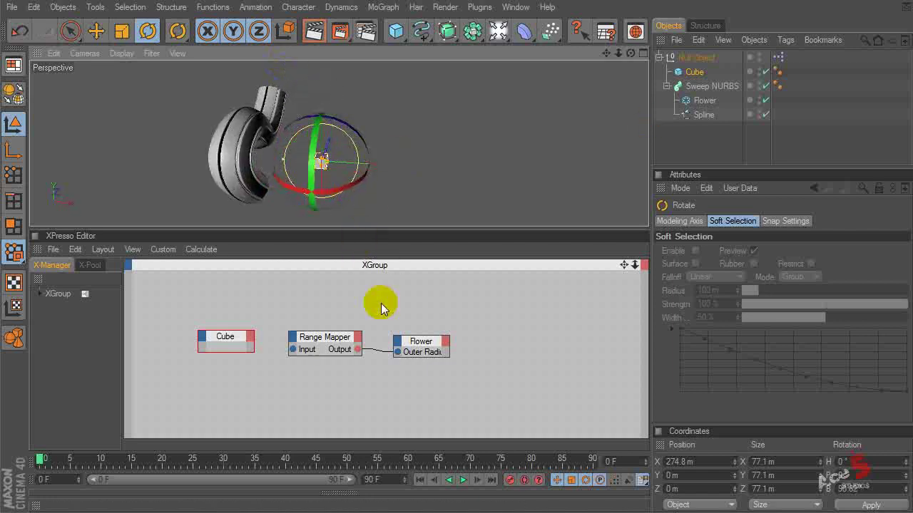
pyautogui.hotkey('ctrl', 'z')
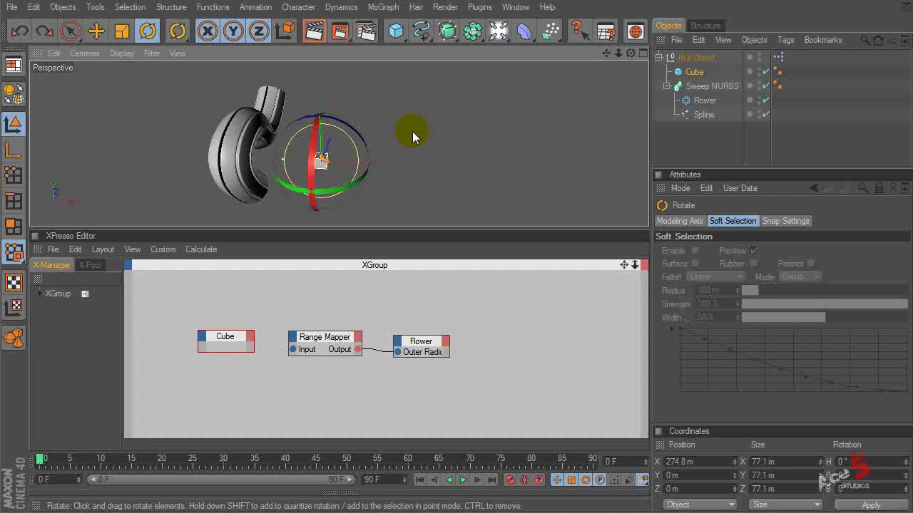
# Rotate the Cube about its bank axis, leaving it at about 13.6°
pyautogui.moveTo(353, 120); pyautogui.dragTo(449, 200)
pyautogui.click(881, 488)
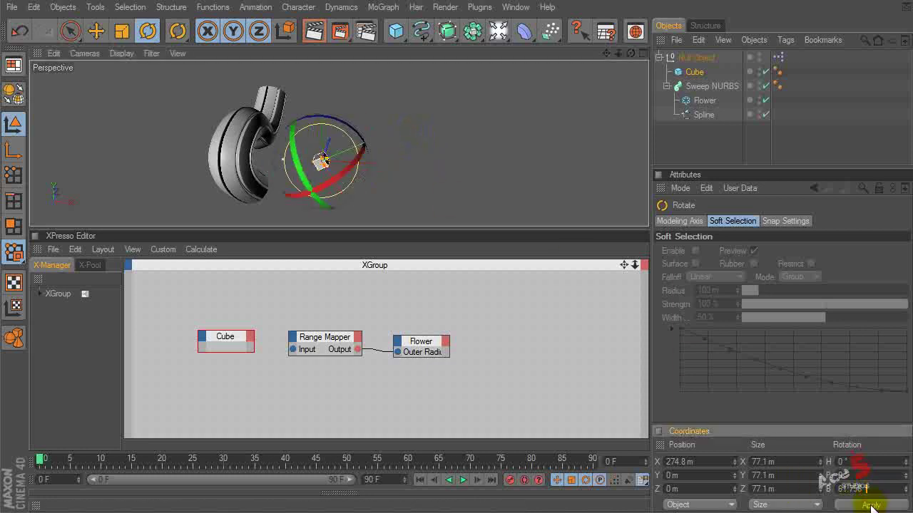
pyautogui.click(895, 505)
pyautogui.moveTo(356, 132); pyautogui.dragTo(321, 114)
pyautogui.click(871, 479)
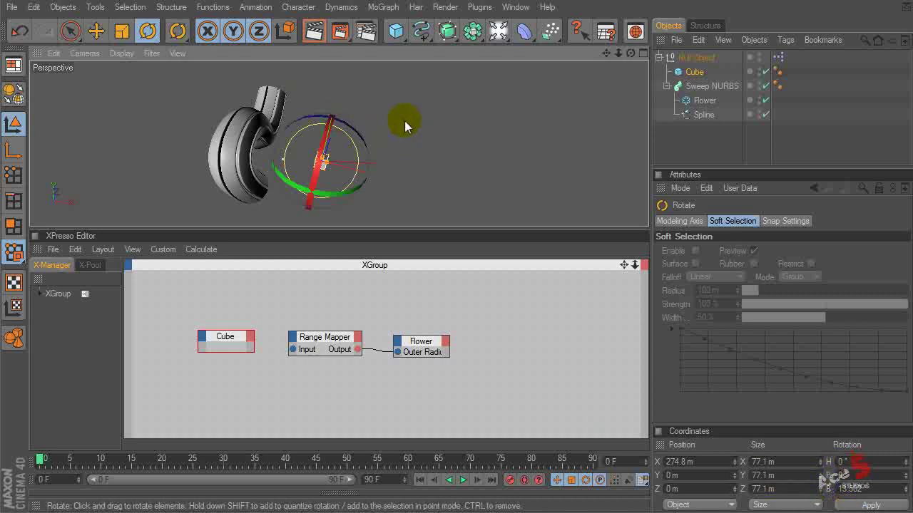
# Connect a new Rotation B output of the Cube node to the Range Mapper's Input and test it by rotating the Cube's bank
pyautogui.click(250, 337)
pyautogui.moveTo(313, 345)
pyautogui.moveTo(402, 384)
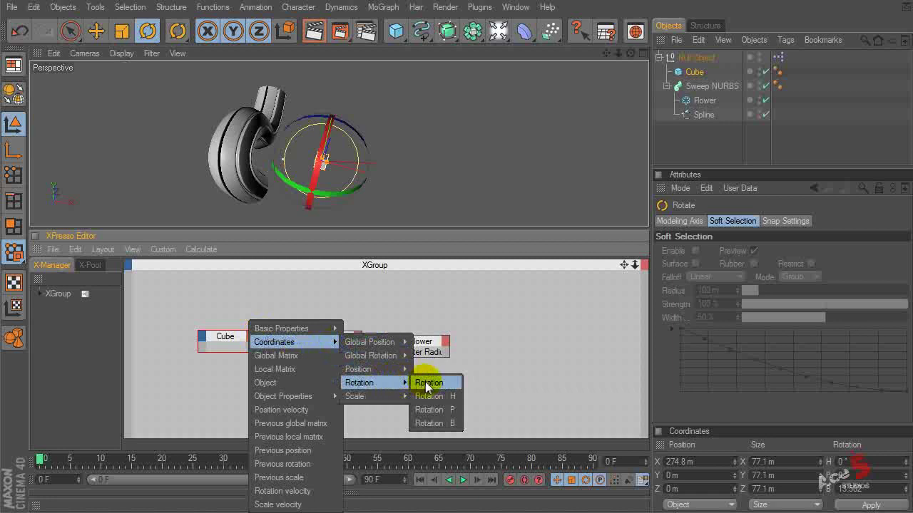
pyautogui.click(448, 423)
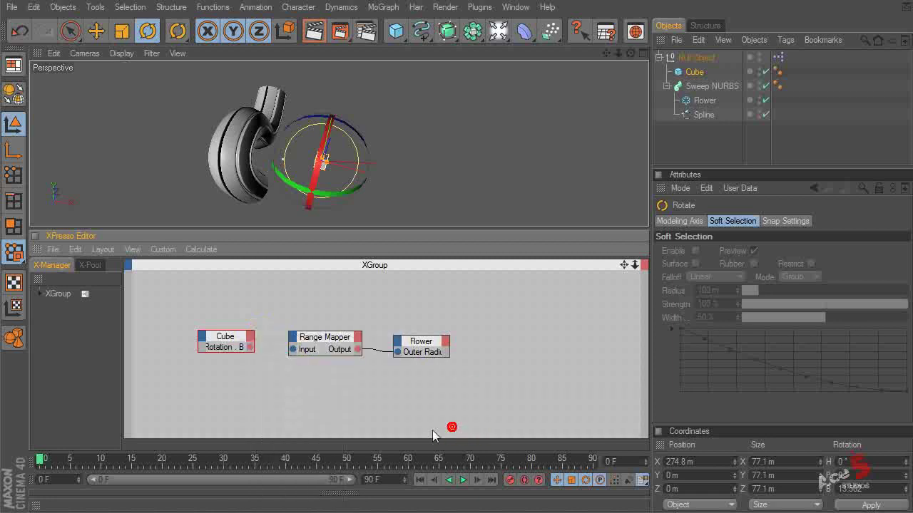
pyautogui.moveTo(249, 347); pyautogui.dragTo(293, 354)
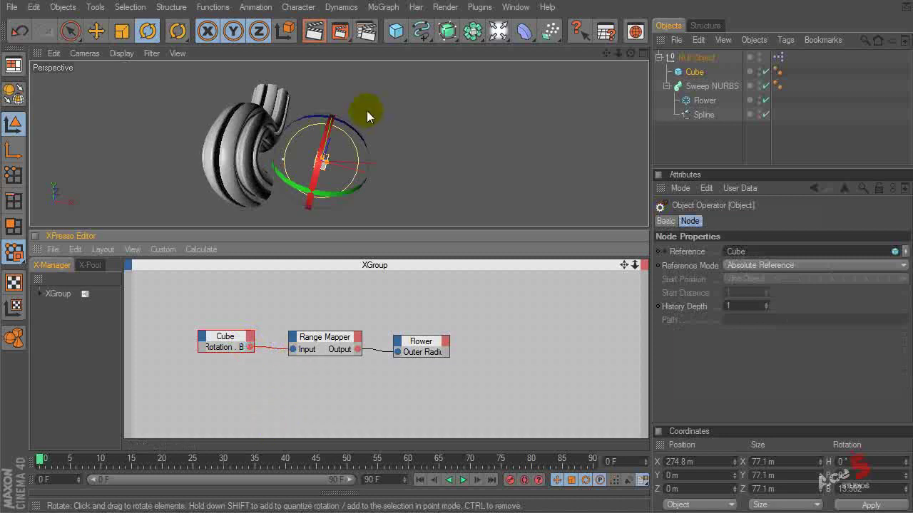
pyautogui.moveTo(361, 135); pyautogui.dragTo(352, 134)
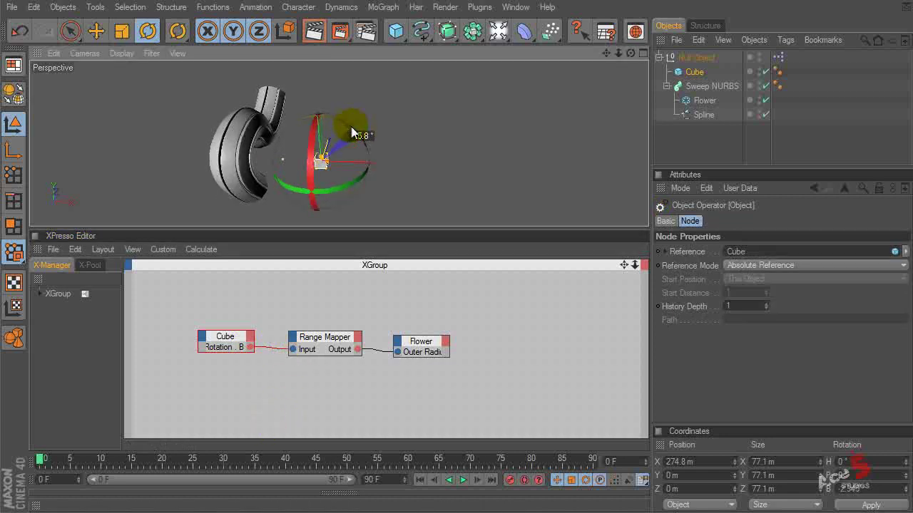
pyautogui.moveTo(352, 133); pyautogui.dragTo(334, 150)
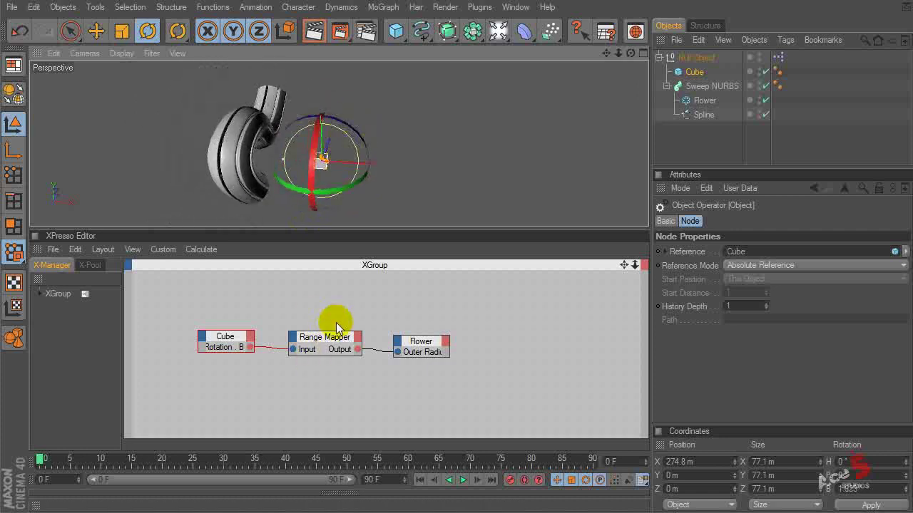
# Enable Clamp Lower and Clamp Upper on the Range Mapper and test them by rotating the Cube about its bank axis
pyautogui.click(336, 326)
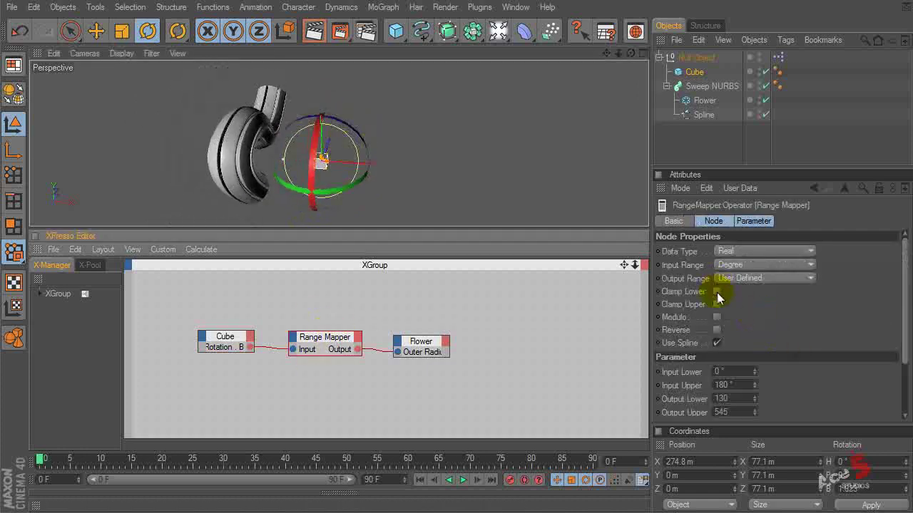
pyautogui.click(716, 291)
pyautogui.click(716, 304)
pyautogui.moveTo(357, 129); pyautogui.dragTo(335, 96)
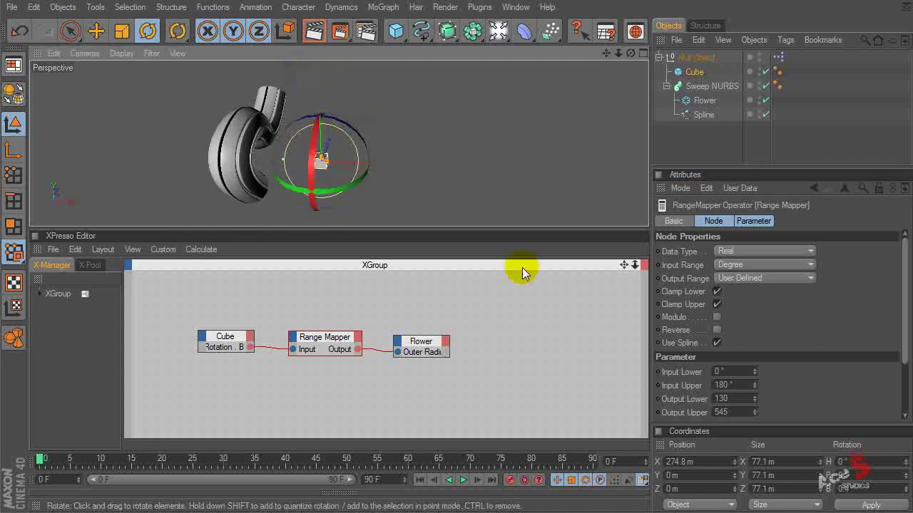
# Set the Range Mapper's Input Upper to 90° and rotate the Cube's bank to about -61.2°
pyautogui.doubleClick(734, 385)
pyautogui.write('90')
pyautogui.press('Return')
pyautogui.moveTo(349, 124); pyautogui.dragTo(297, 123)
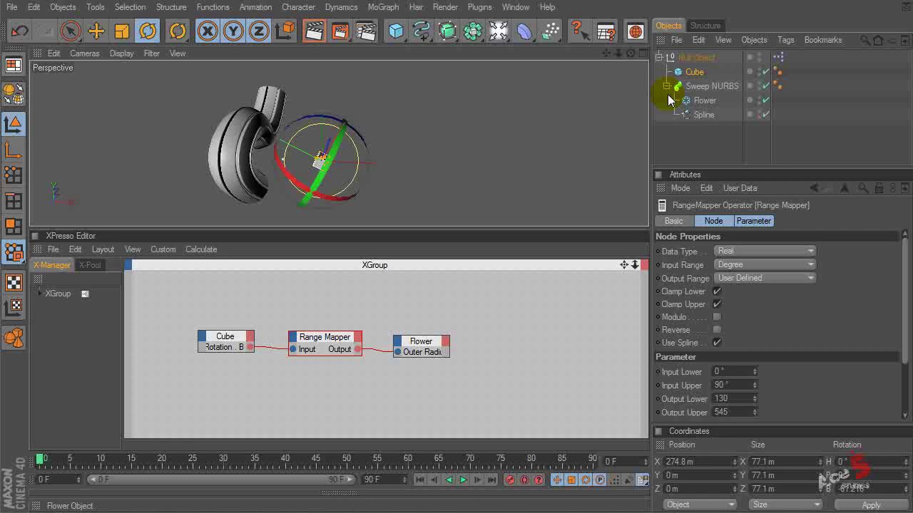
# Add an Array object and nest the Sweep NURBS inside it
pyautogui.click(473, 30)
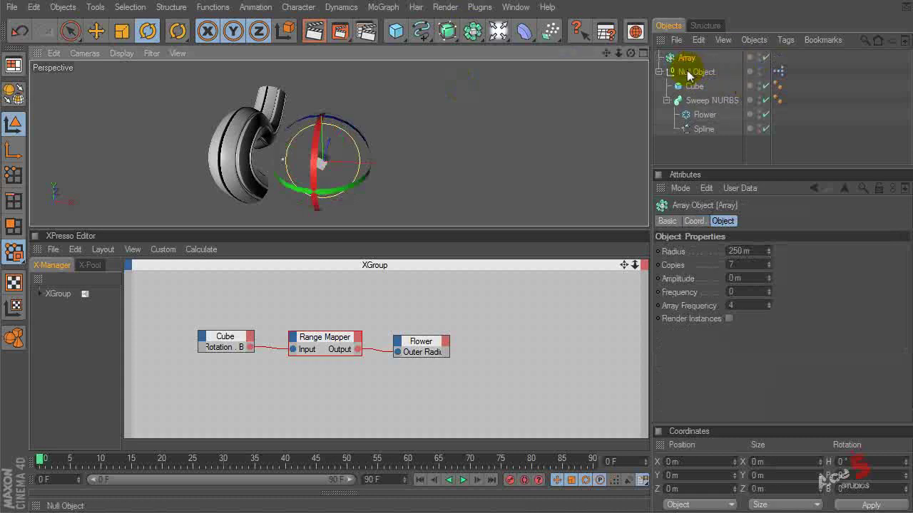
pyautogui.moveTo(690, 98); pyautogui.dragTo(689, 60)
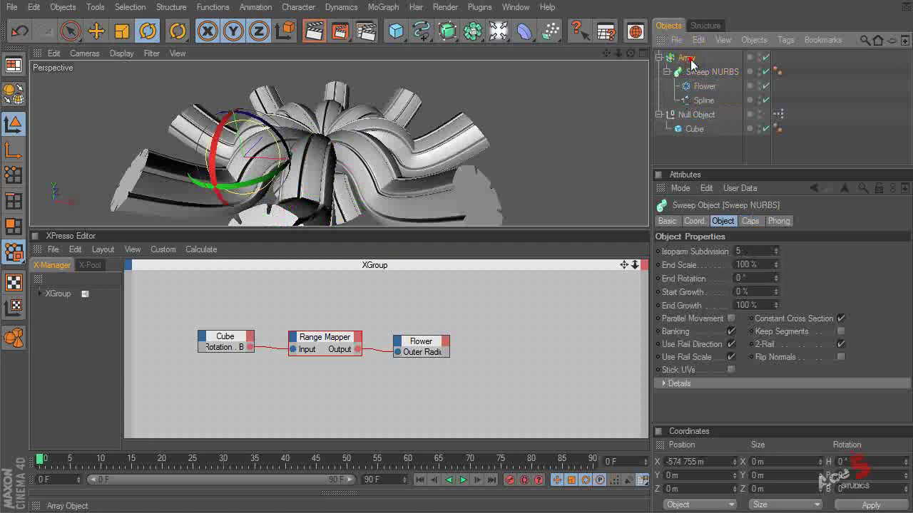
# Set the Array's Radius to 299 m and its Copies to 3
pyautogui.click(687, 58)
pyautogui.moveTo(767, 250); pyautogui.dragTo(768, 223)
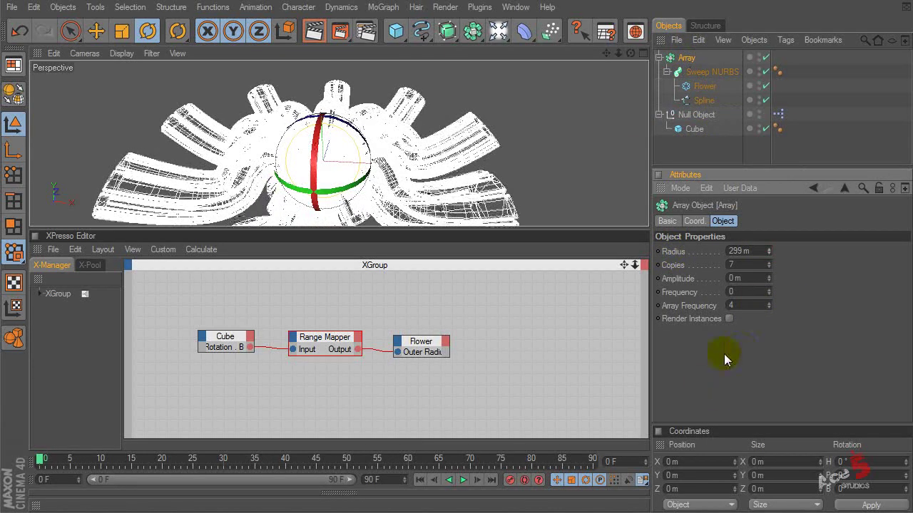
pyautogui.click(762, 267)
pyautogui.write('3')
pyautogui.press('Return')
pyautogui.keyDown('alt'); pyautogui.moveTo(464, 183); pyautogui.dragTo(542, 171); pyautogui.keyUp('alt')
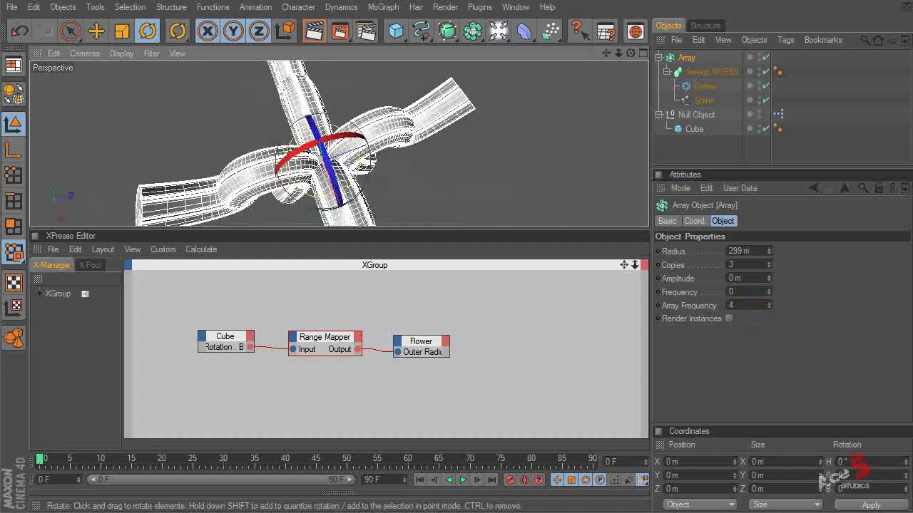
# Look through the Sweep NURBS attributes, including its coordinates, caps, object properties and details
pyautogui.click(709, 72)
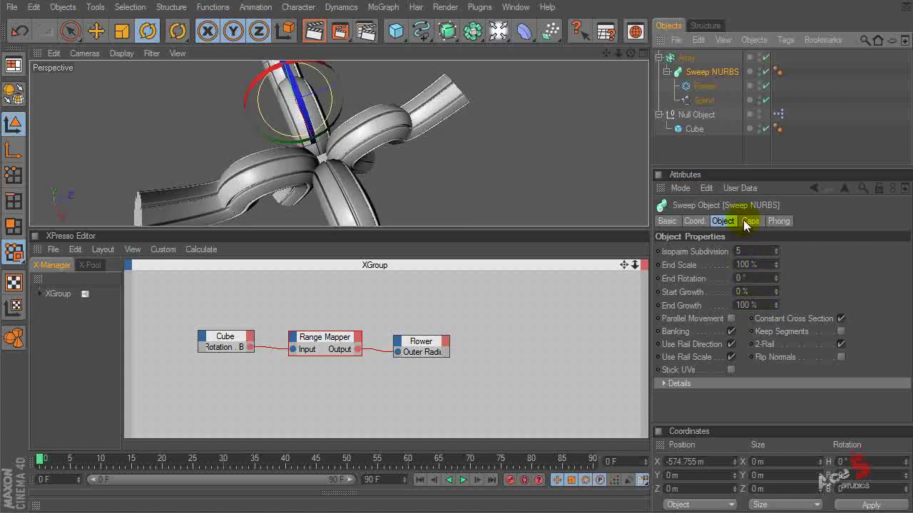
pyautogui.click(694, 221)
pyautogui.click(722, 221)
pyautogui.click(755, 222)
pyautogui.click(722, 221)
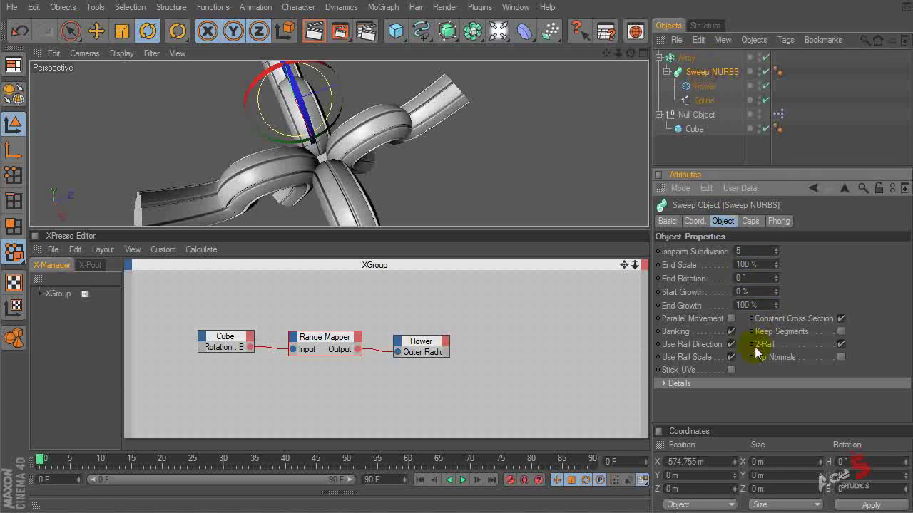
pyautogui.click(678, 384)
pyautogui.scroll(-3, 689, 291)
pyautogui.scroll(2, 701, 351)
pyautogui.click(682, 340)
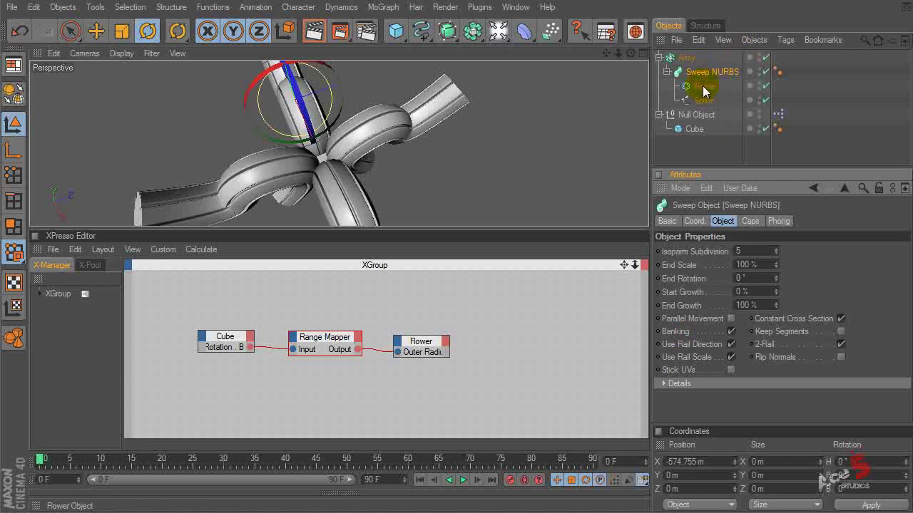
# Set the Flower spline's intermediate points Angle to 50°
pyautogui.click(704, 85)
pyautogui.click(751, 348)
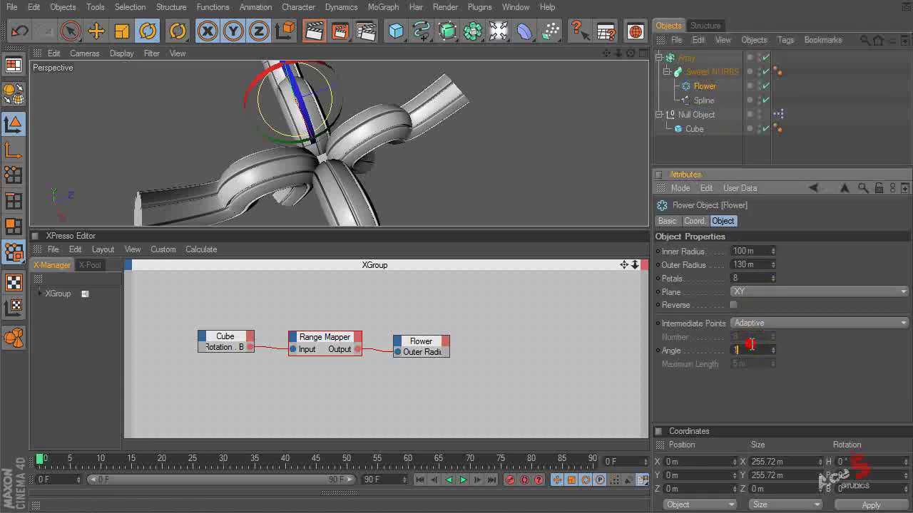
pyautogui.write('50')
pyautogui.press('Return')
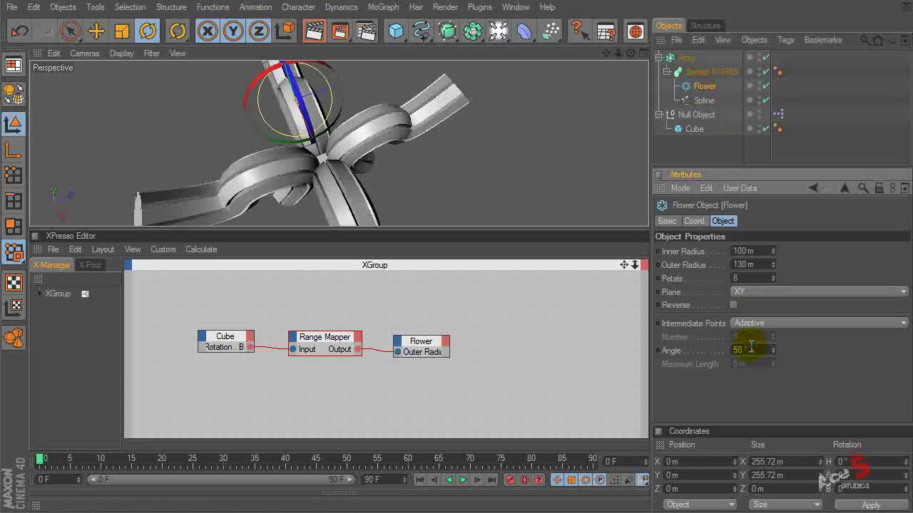
pyautogui.keyDown('alt'); pyautogui.moveTo(494, 131); pyautogui.dragTo(464, 72); pyautogui.keyUp('alt')
pyautogui.moveTo(464, 73)
pyautogui.keyDown('alt'); pyautogui.mouseDown(button='right')
pyautogui.moveTo(456, 76)
pyautogui.moveTo(469, 77)
pyautogui.mouseUp(button='right'); pyautogui.keyUp('alt')
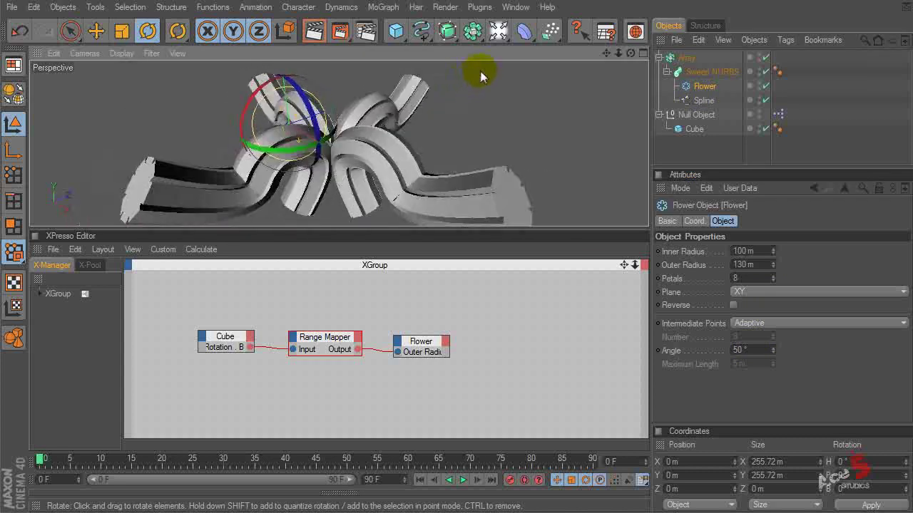
# Add a Star spline and raise it above the Array to about 485 m on the Y axis
pyautogui.click(693, 129)
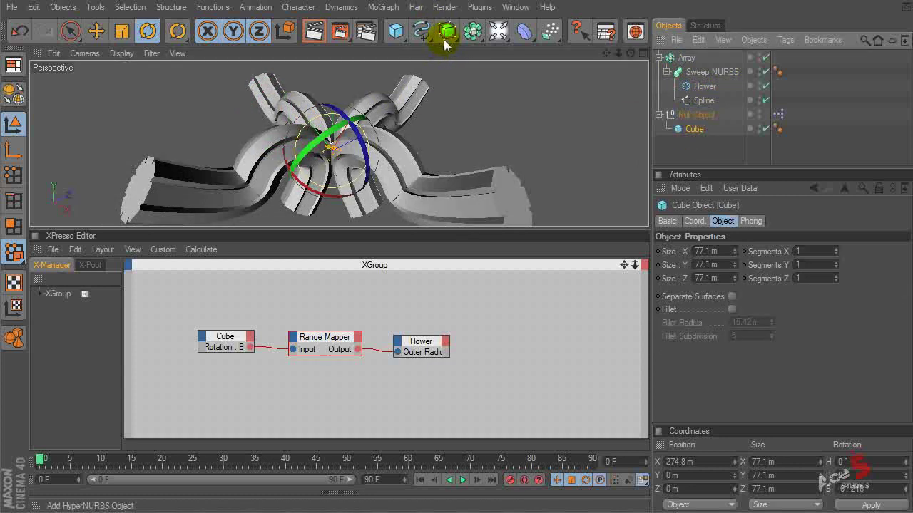
pyautogui.moveTo(472, 30); pyautogui.dragTo(506, 50)
pyautogui.moveTo(420, 30); pyautogui.dragTo(594, 125)
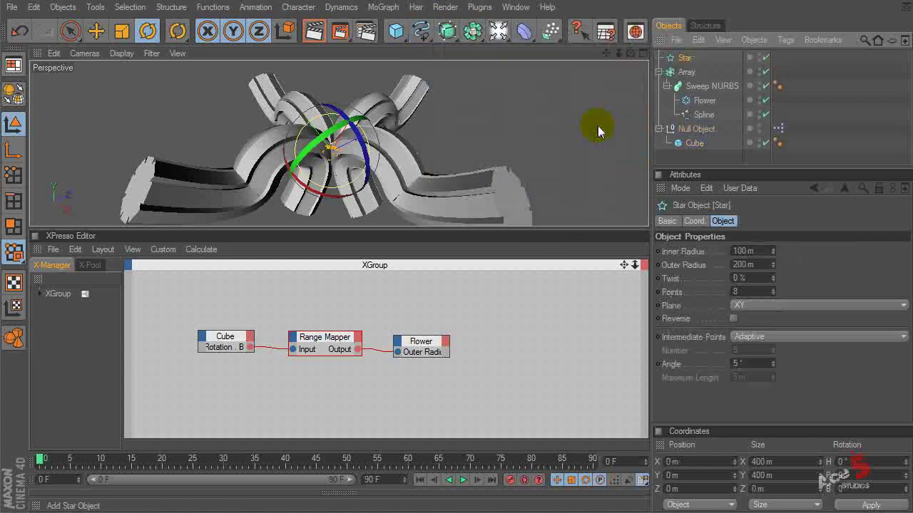
pyautogui.press('e')
pyautogui.moveTo(329, 104); pyautogui.dragTo(330, 71)
pyautogui.scroll(-3, 428, 121)
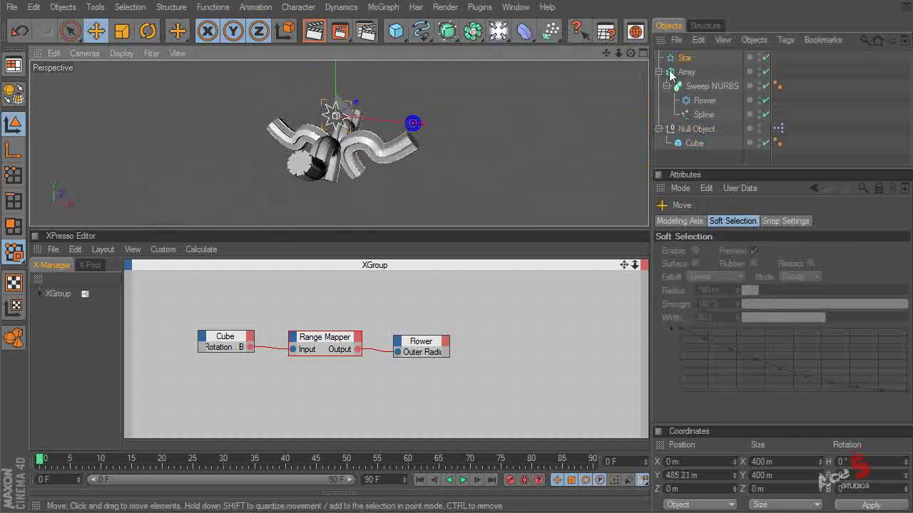
pyautogui.click(684, 58)
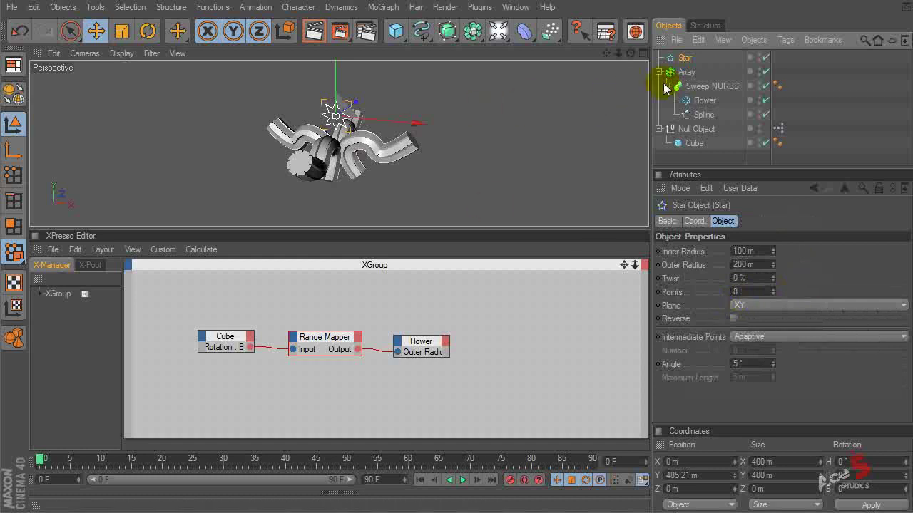
pyautogui.keyDown('alt'); pyautogui.moveTo(377, 159); pyautogui.dragTo(264, 153); pyautogui.keyUp('alt')
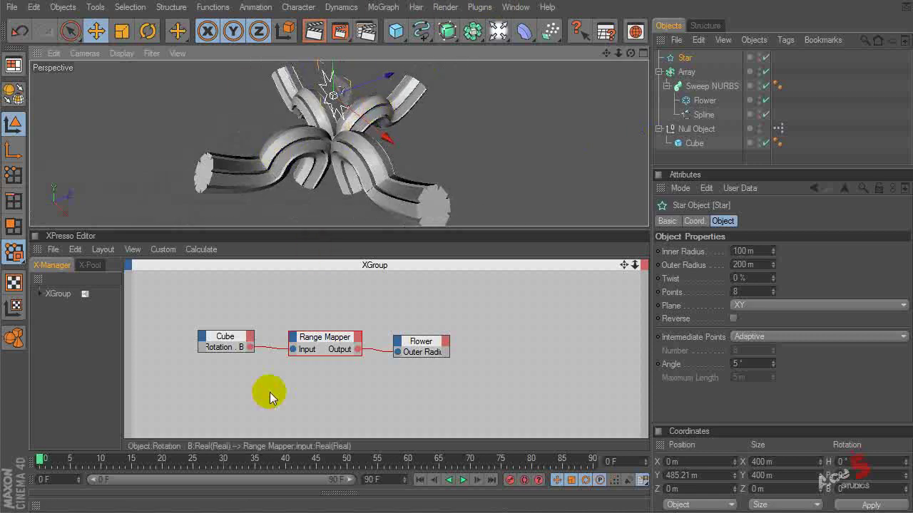
# Enlarge the material manager below the timeline and create a new material
pyautogui.click(278, 499)
pyautogui.moveTo(198, 474); pyautogui.dragTo(204, 412)
pyautogui.doubleClick(104, 455)
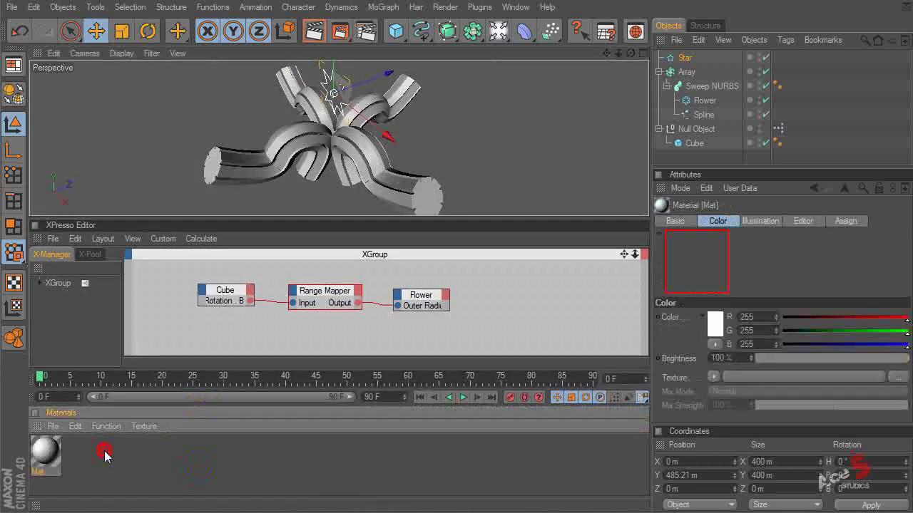
# Set the new material's color to red (R 255, G 0, B 0) and apply it to the Array
pyautogui.moveTo(856, 350); pyautogui.dragTo(752, 344)
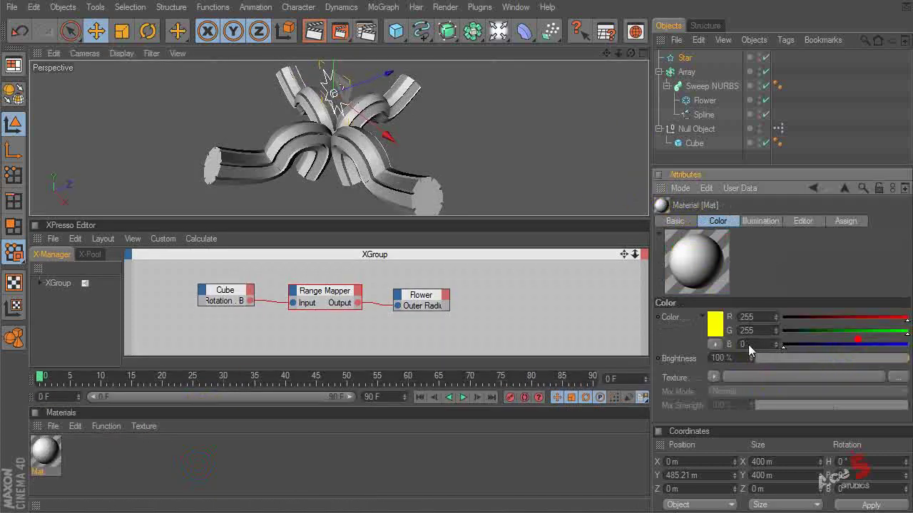
pyautogui.moveTo(897, 331); pyautogui.dragTo(660, 323)
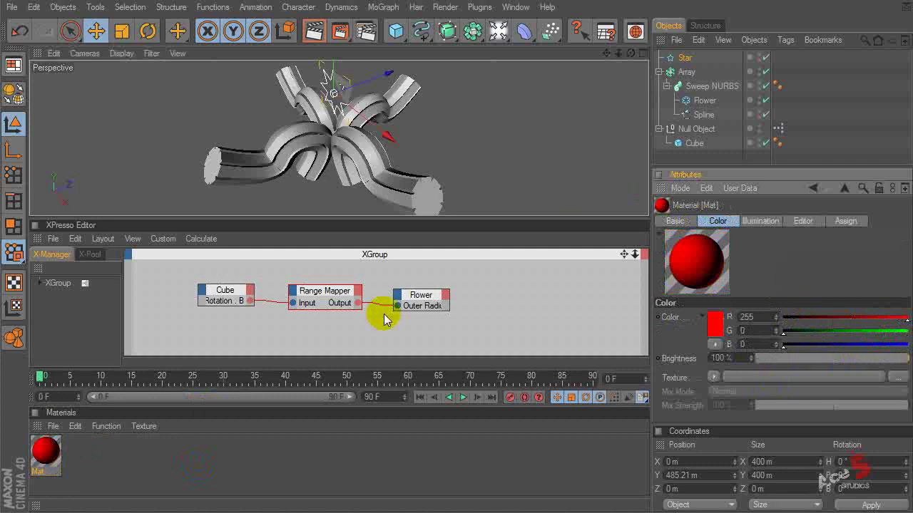
pyautogui.moveTo(49, 452); pyautogui.dragTo(674, 73)
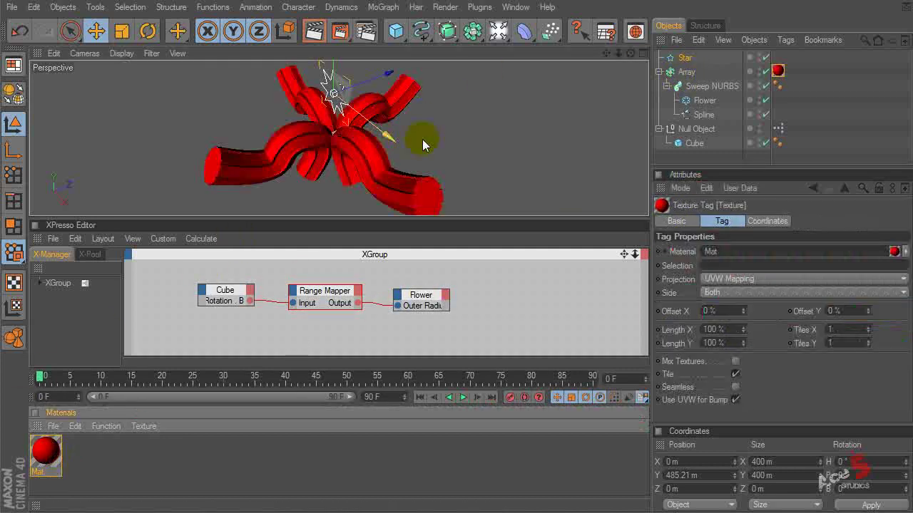
pyautogui.keyDown('alt'); pyautogui.moveTo(442, 126); pyautogui.dragTo(451, 111); pyautogui.keyUp('alt')
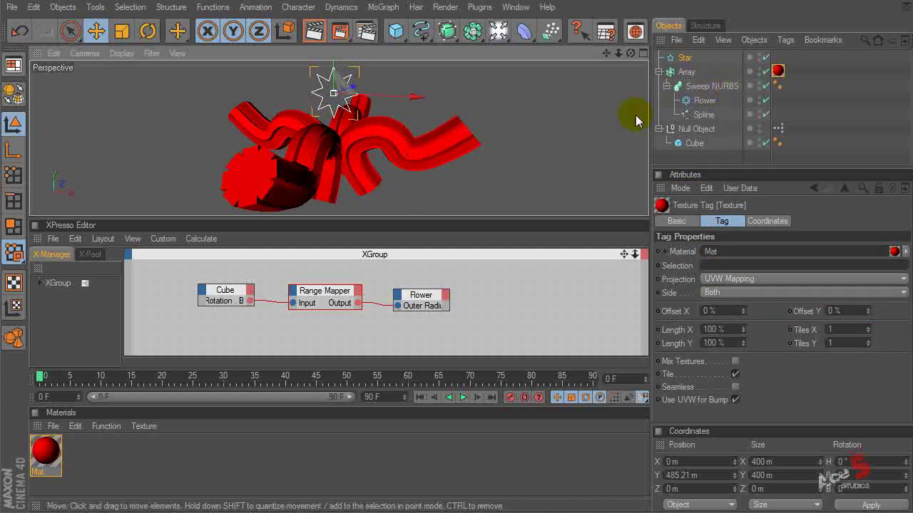
# Add the Star to the XPresso graph as a node beside the Flower node
pyautogui.moveTo(685, 57); pyautogui.dragTo(523, 281)
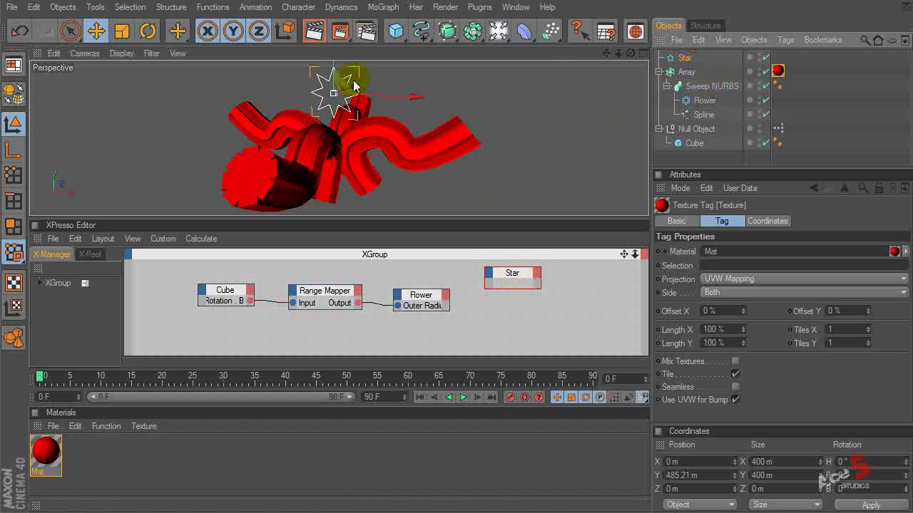
# Try rotating the Star about its bank axis and undo the rotation
pyautogui.press('r')
pyautogui.moveTo(379, 65); pyautogui.dragTo(385, 86)
pyautogui.hotkey('ctrl', 'z')
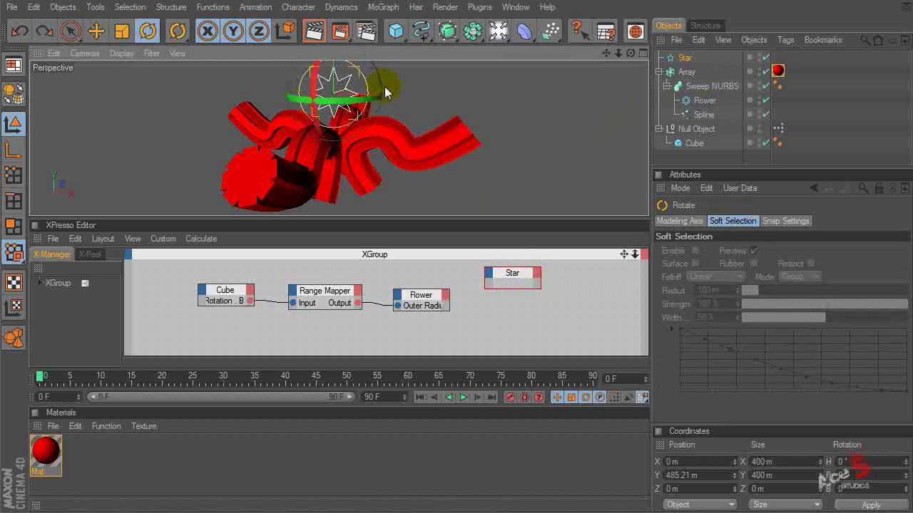
# Add a Rotation B output port to the Star node
pyautogui.click(538, 278)
pyautogui.moveTo(604, 302)
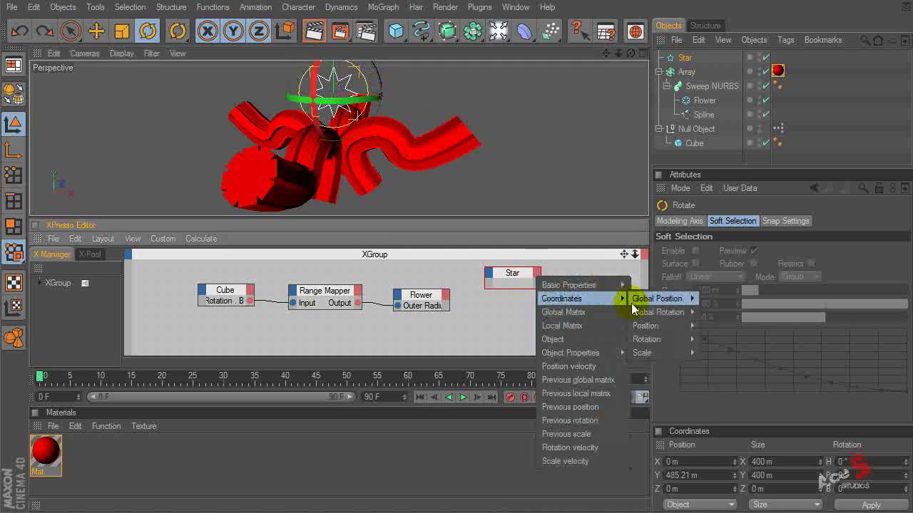
pyautogui.moveTo(649, 340)
pyautogui.click(746, 377)
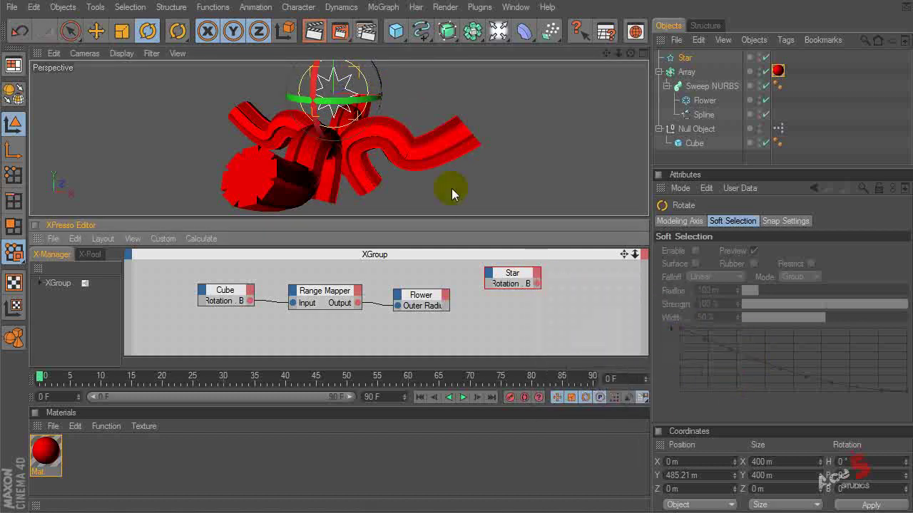
# Add the red material to the XPresso graph beside the Star node and give it a color Brightness input port
pyautogui.click(45, 450)
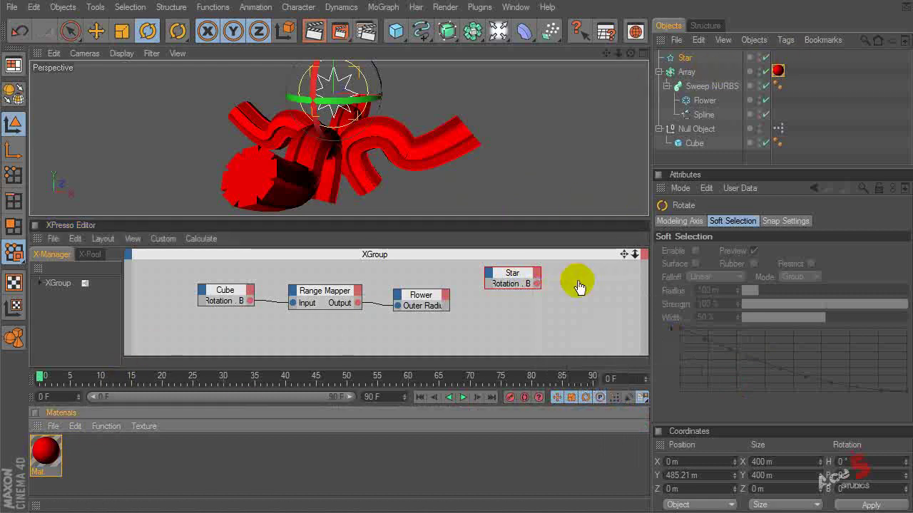
pyautogui.moveTo(576, 286); pyautogui.dragTo(578, 282)
pyautogui.click(558, 277)
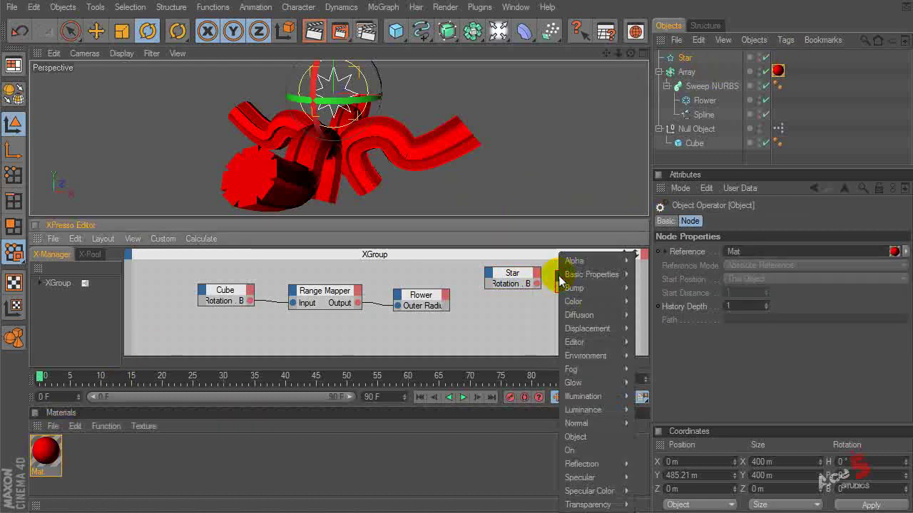
pyautogui.moveTo(611, 307)
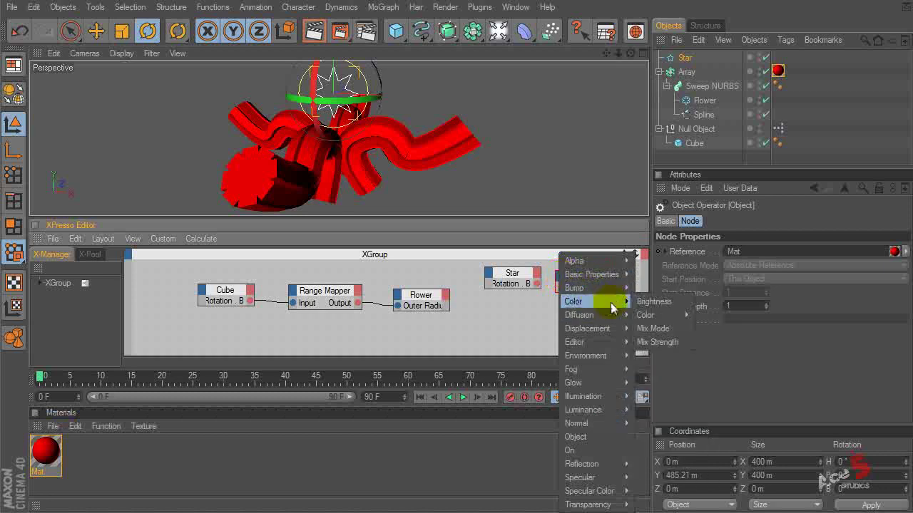
pyautogui.click(29, 457)
pyautogui.click(57, 457)
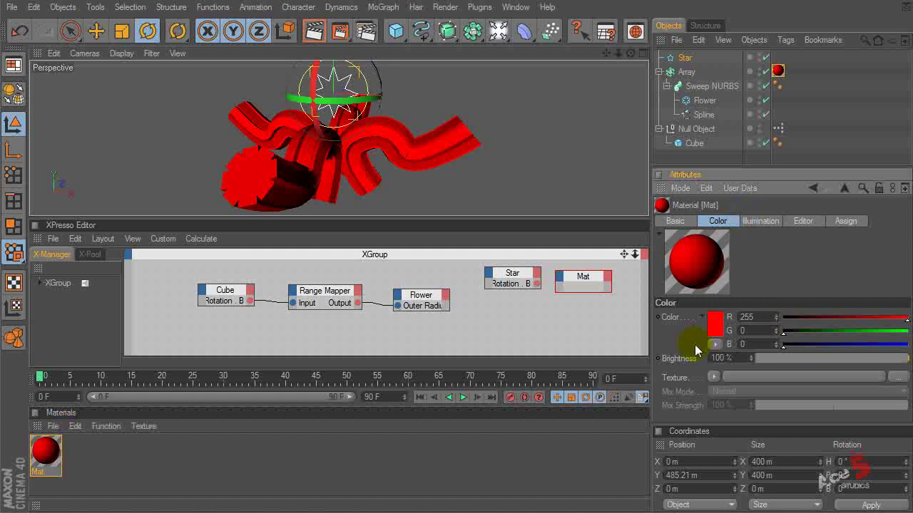
pyautogui.moveTo(829, 357); pyautogui.dragTo(909, 360)
pyautogui.click(559, 277)
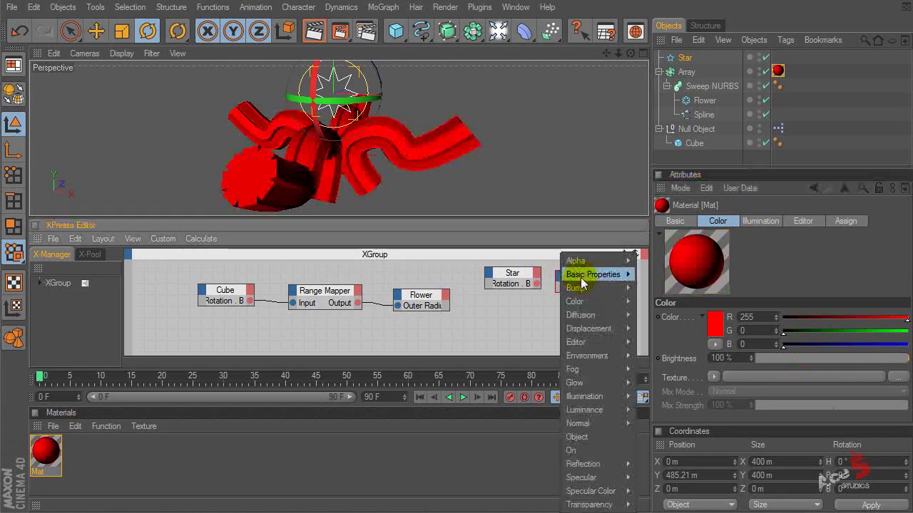
pyautogui.moveTo(595, 301)
pyautogui.click(675, 305)
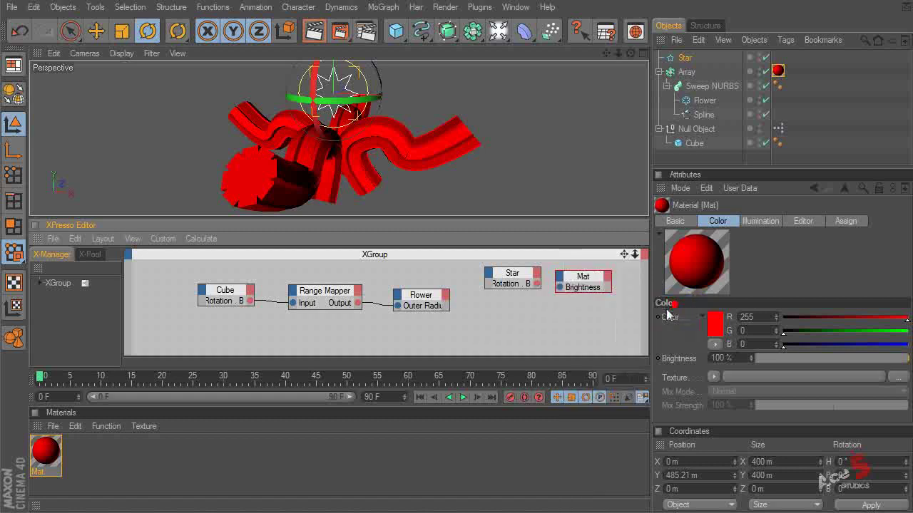
# Duplicate the Range Mapper node and arrange the copy between the Star and Mat nodes
pyautogui.moveTo(512, 273); pyautogui.dragTo(483, 285)
pyautogui.keyDown('ctrl'); pyautogui.moveTo(318, 297); pyautogui.dragTo(524, 274); pyautogui.keyUp('ctrl')
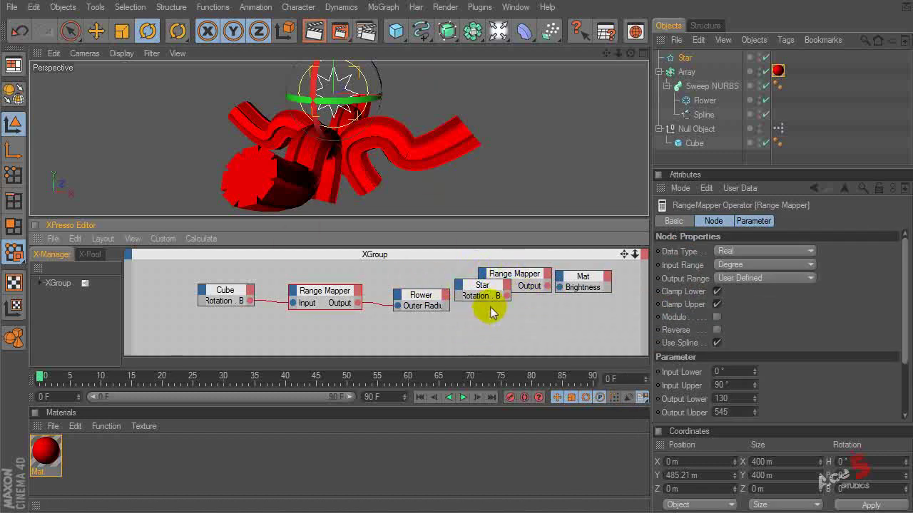
pyautogui.keyDown('alt'); pyautogui.moveTo(537, 329); pyautogui.dragTo(510, 340, button='middle'); pyautogui.keyUp('alt')
pyautogui.keyDown('alt'); pyautogui.moveTo(587, 309); pyautogui.dragTo(555, 311, button='middle'); pyautogui.keyUp('alt')
pyautogui.keyDown('alt'); pyautogui.moveTo(554, 311); pyautogui.dragTo(575, 310, button='right'); pyautogui.keyUp('alt')
pyautogui.moveTo(503, 293); pyautogui.dragTo(564, 295)
pyautogui.moveTo(456, 289); pyautogui.dragTo(495, 291)
# Set the copied Range Mapper's output range to Percent
pyautogui.click(475, 291)
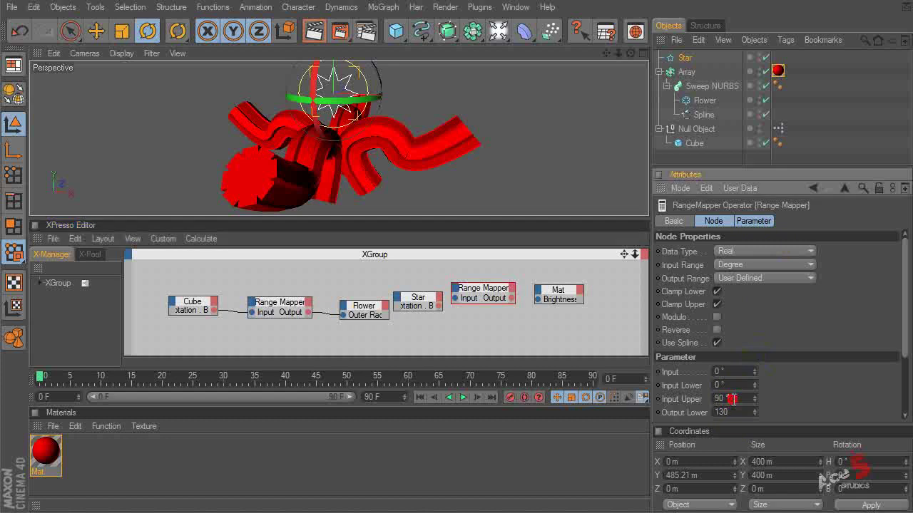
pyautogui.scroll(-1, 818, 362)
pyautogui.scroll(1, 819, 372)
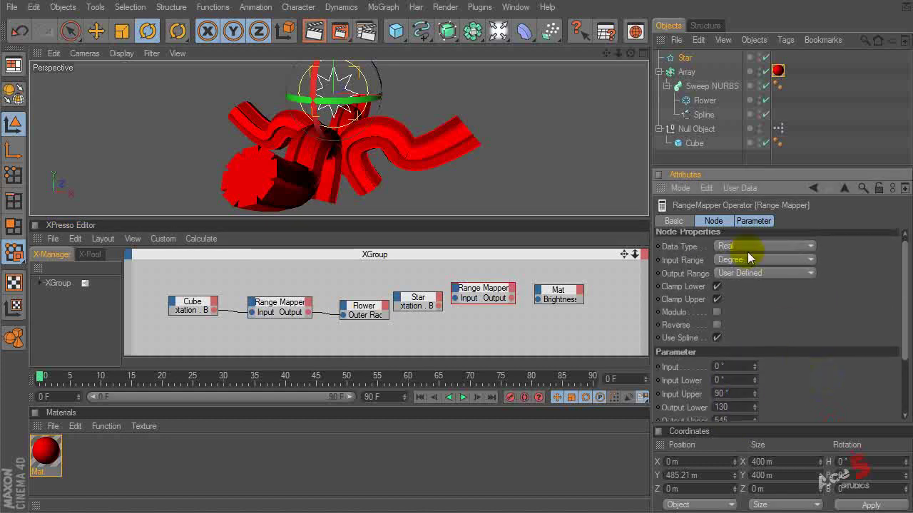
pyautogui.click(773, 273)
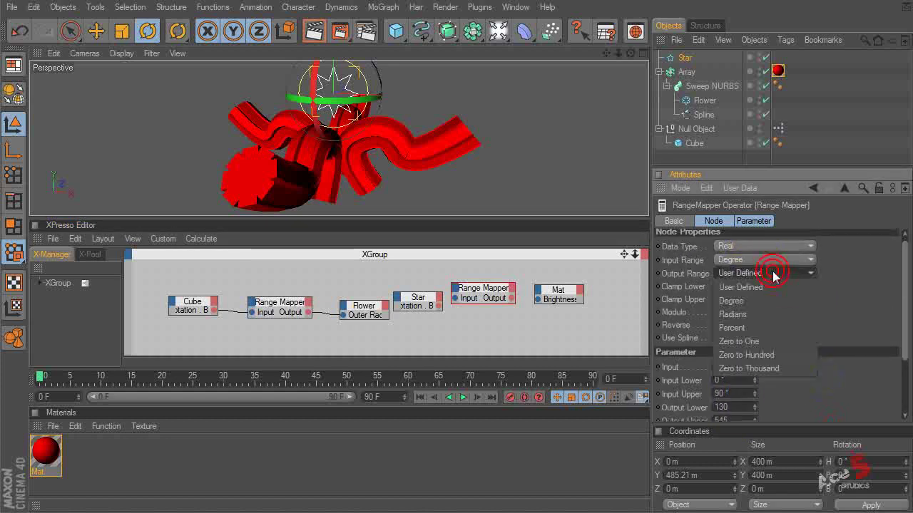
pyautogui.click(742, 327)
pyautogui.scroll(-2, 713, 357)
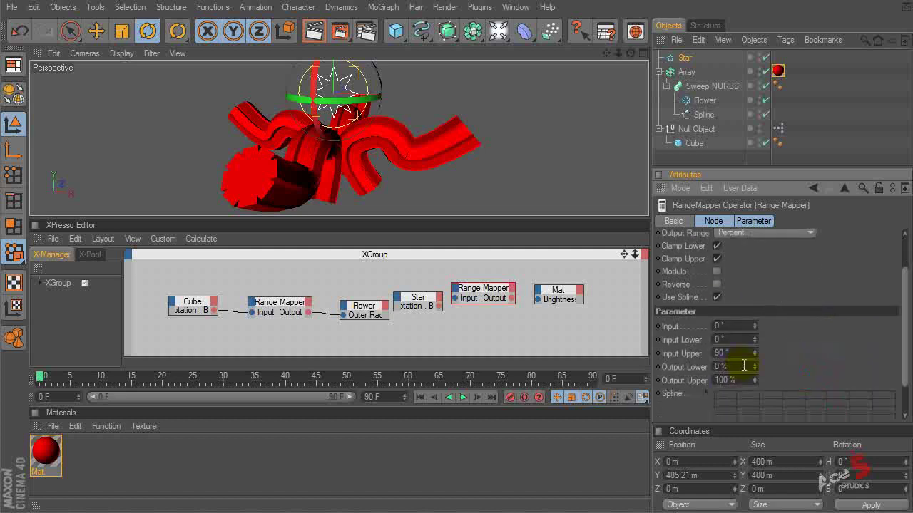
# Connect the copied Range Mapper's output to Mat's Brightness and the Star's Rotation B to the mapper's input
pyautogui.moveTo(509, 294); pyautogui.dragTo(535, 306)
pyautogui.click(509, 297)
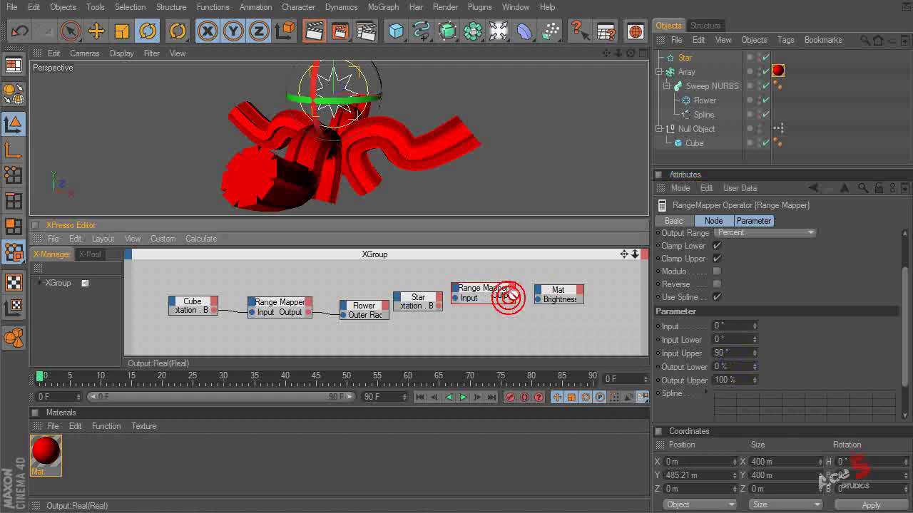
pyautogui.moveTo(543, 303); pyautogui.dragTo(539, 298)
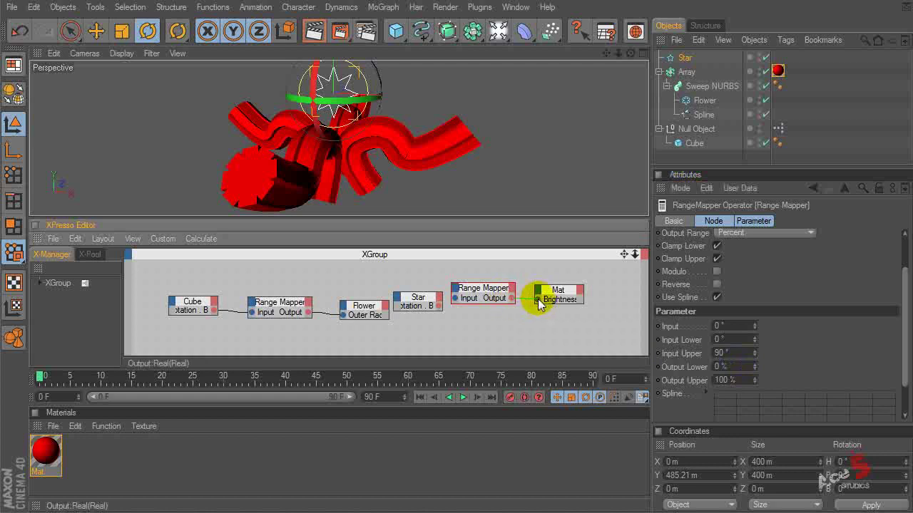
pyautogui.moveTo(436, 307); pyautogui.dragTo(455, 298)
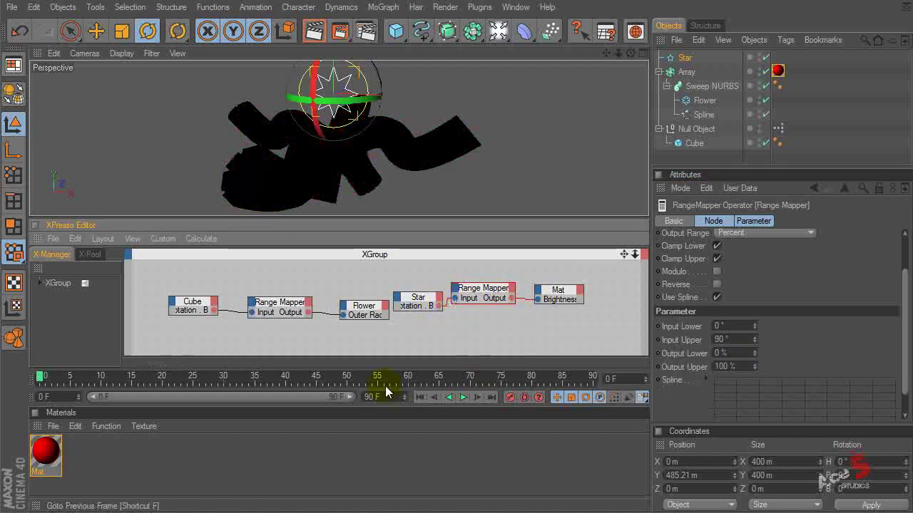
# Collapse the Materials manager and rotate the Star back and forth about its bank axis to test the material's brightness
pyautogui.click(684, 58)
pyautogui.moveTo(380, 77); pyautogui.dragTo(433, 66)
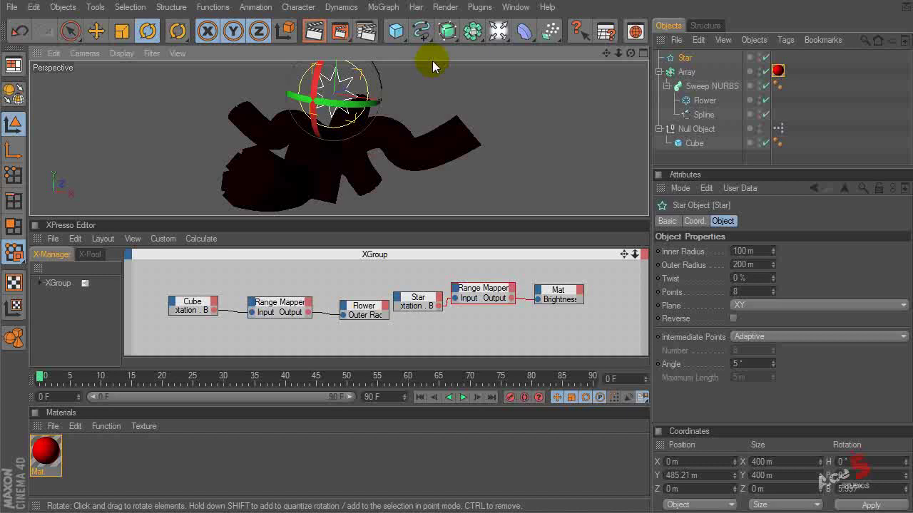
pyautogui.click(34, 413)
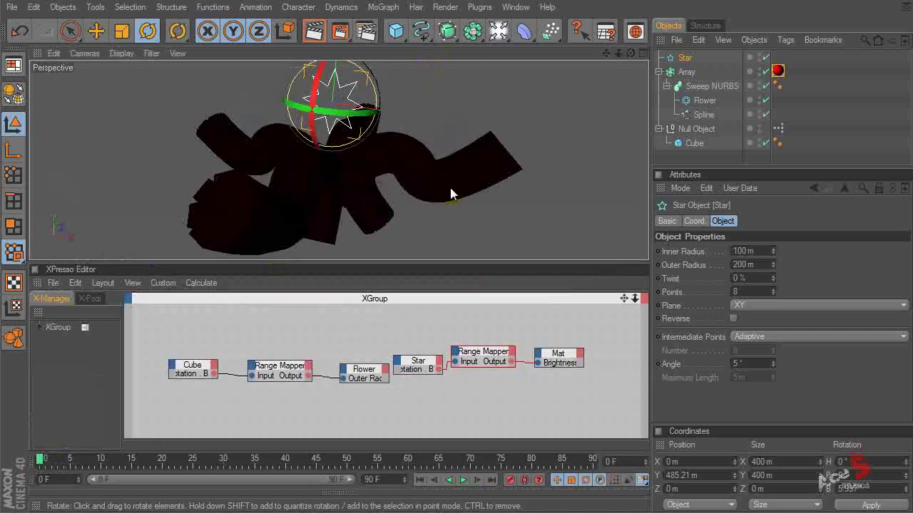
pyautogui.moveTo(386, 67)
pyautogui.mouseDown()
pyautogui.moveTo(376, 75)
pyautogui.moveTo(379, 114)
pyautogui.moveTo(357, 37)
pyautogui.moveTo(379, 127)
pyautogui.moveTo(390, 73)
pyautogui.moveTo(388, 116)
pyautogui.moveTo(394, 88)
pyautogui.moveTo(394, 143)
pyautogui.moveTo(361, 150)
pyautogui.moveTo(394, 76)
pyautogui.moveTo(382, 156)
pyautogui.moveTo(408, 94)
pyautogui.moveTo(408, 64)
pyautogui.moveTo(372, 142)
pyautogui.moveTo(433, 55)
pyautogui.moveTo(403, 32)
pyautogui.moveTo(472, 188)
pyautogui.mouseUp()
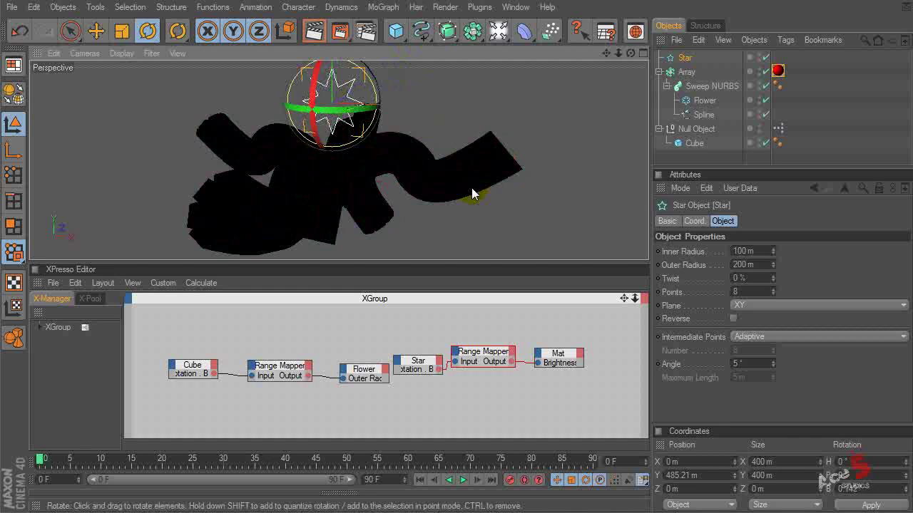
# Open the user data management for the Null Object and add a new data entry
pyautogui.click(695, 130)
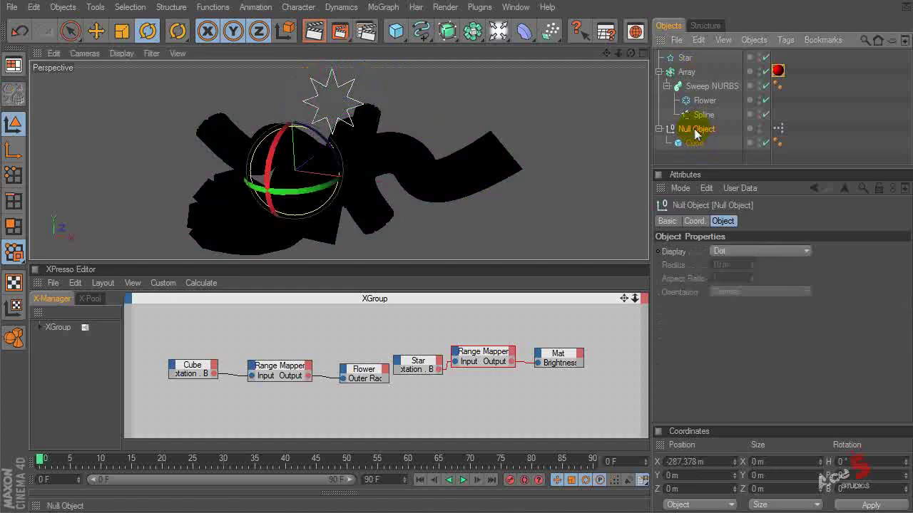
pyautogui.click(740, 188)
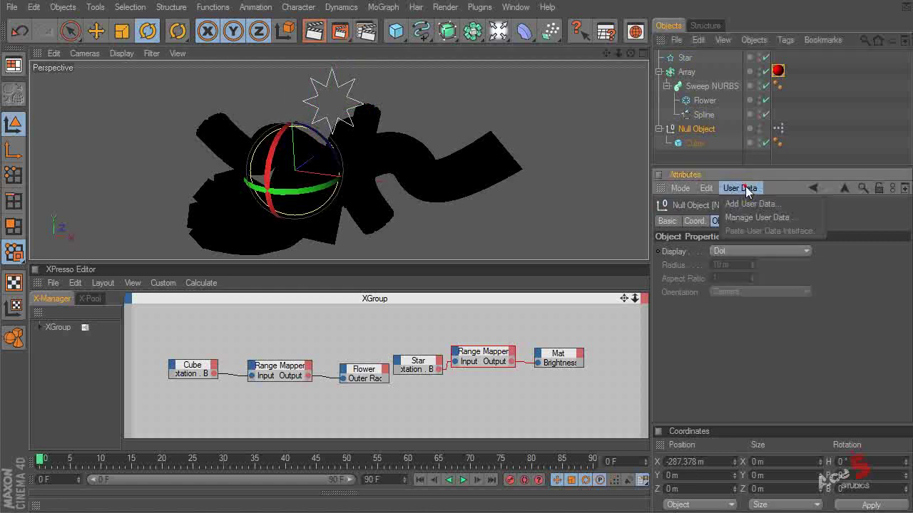
pyautogui.click(745, 216)
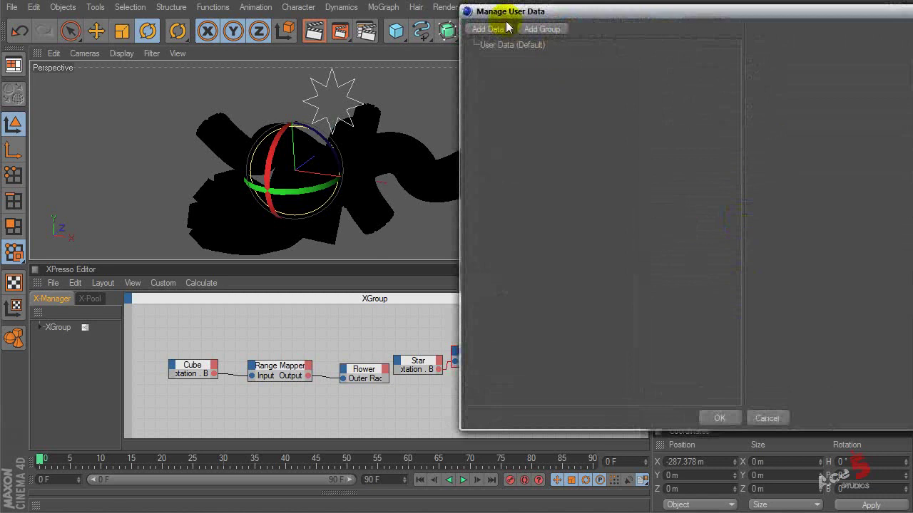
pyautogui.moveTo(604, 16); pyautogui.dragTo(388, 44)
pyautogui.click(272, 57)
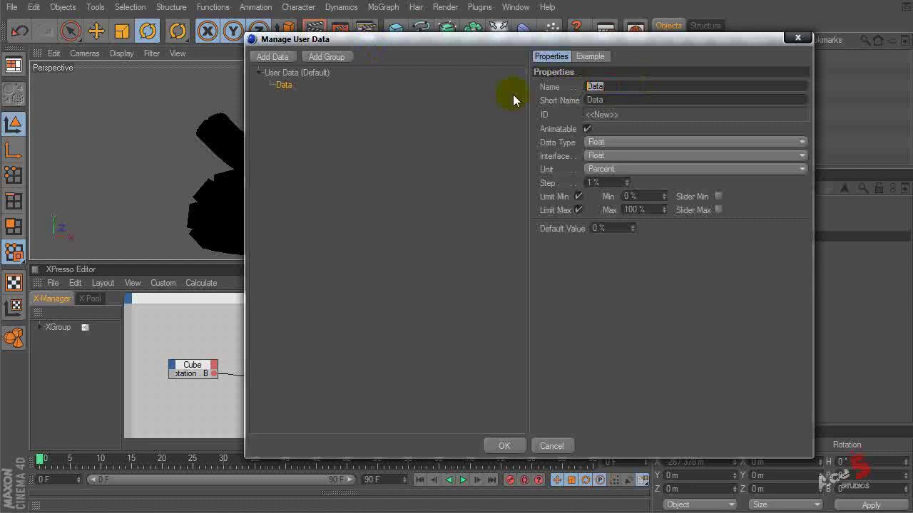
# Define the new user data entry as Brightness, with Brightness as short name and the Float Slider interface
pyautogui.write('Brightness')
pyautogui.press('Tab')
pyautogui.write('Brightness')
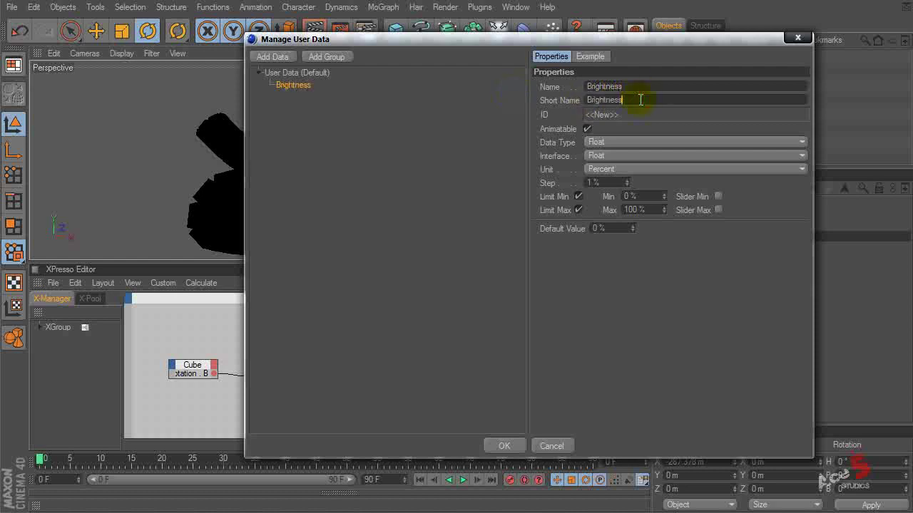
pyautogui.click(616, 143)
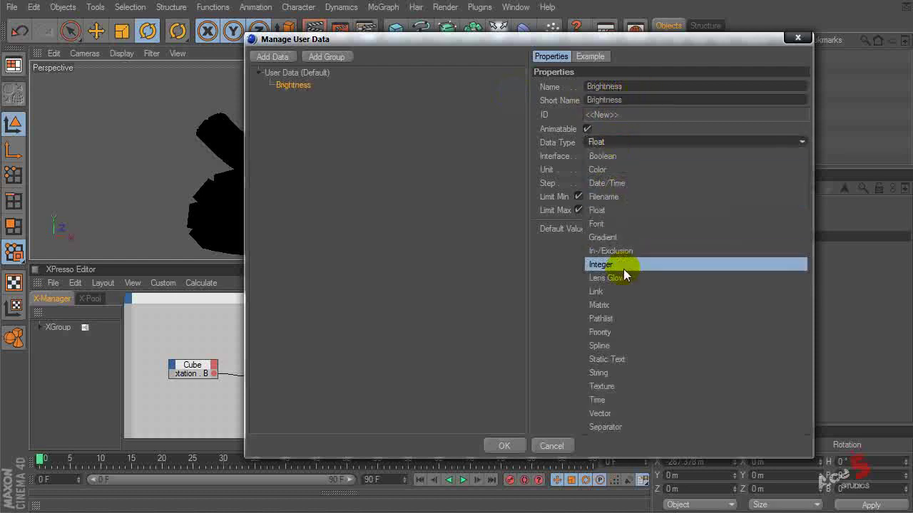
pyautogui.click(637, 141)
pyautogui.click(624, 156)
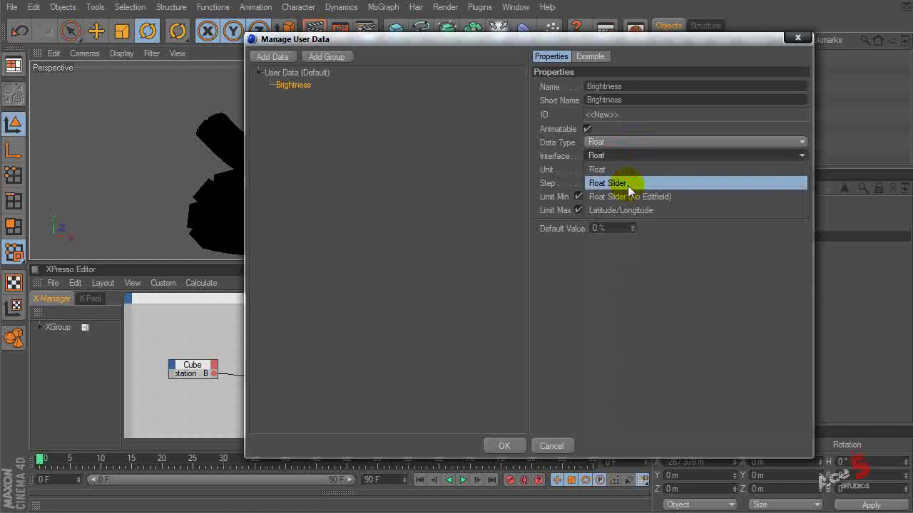
pyautogui.click(627, 184)
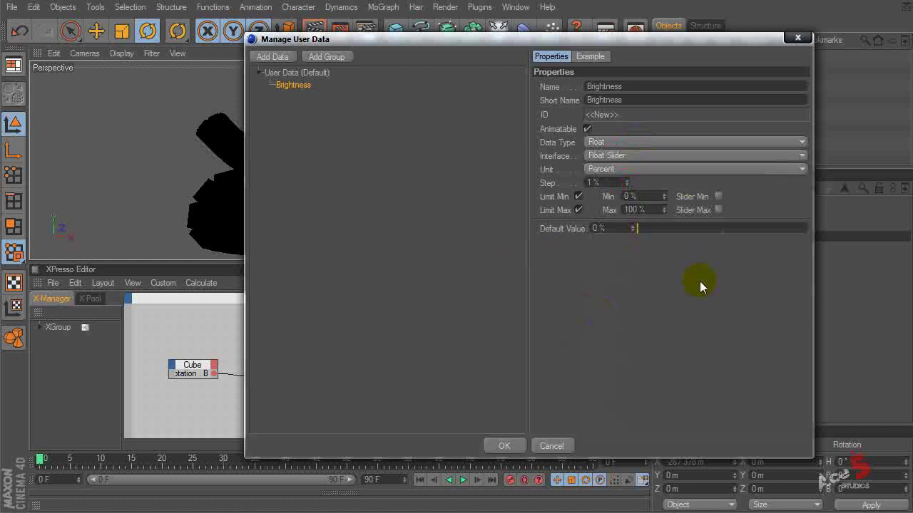
pyautogui.click(505, 446)
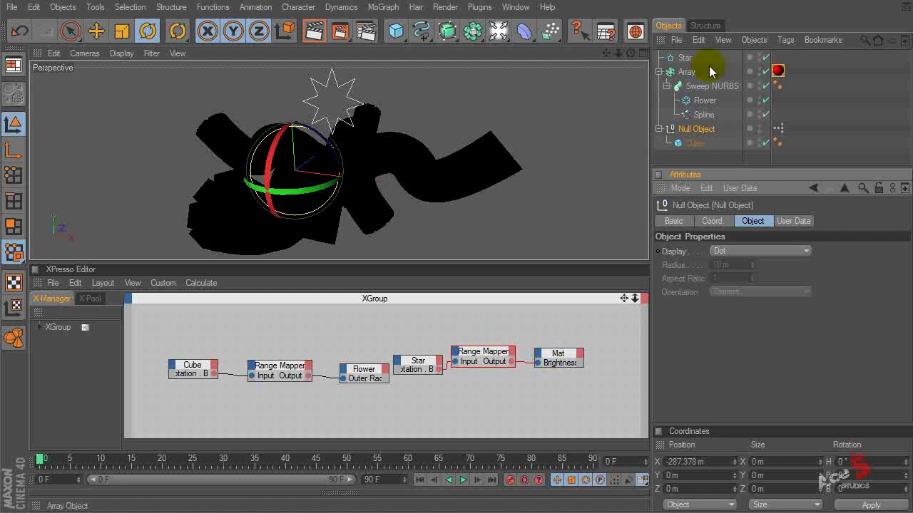
# Try the null object's Brightness slider at 100% and return it to 0%
pyautogui.click(795, 220)
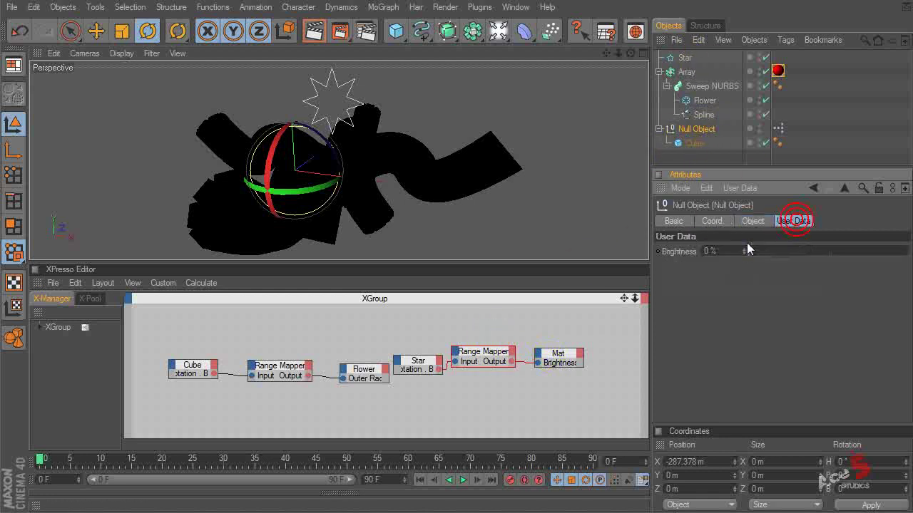
pyautogui.moveTo(767, 251); pyautogui.dragTo(909, 251)
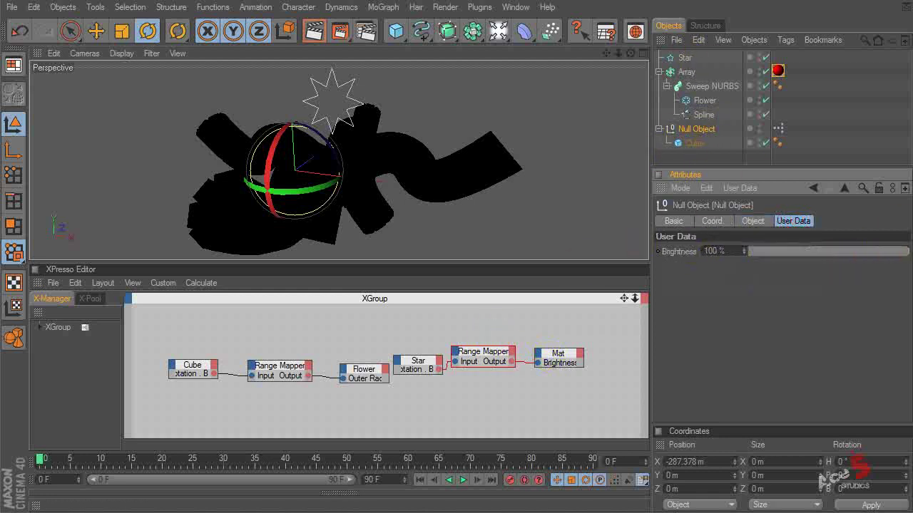
pyautogui.moveTo(857, 262); pyautogui.dragTo(802, 255)
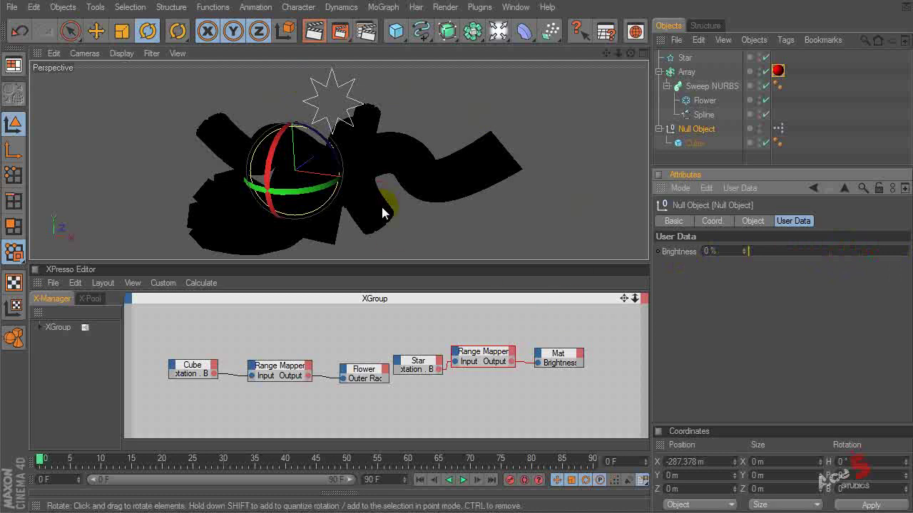
# Add the null object as a node beside the Star node in XPresso and give it a Brightness output port
pyautogui.click(418, 362)
pyautogui.moveTo(418, 362); pyautogui.dragTo(415, 337)
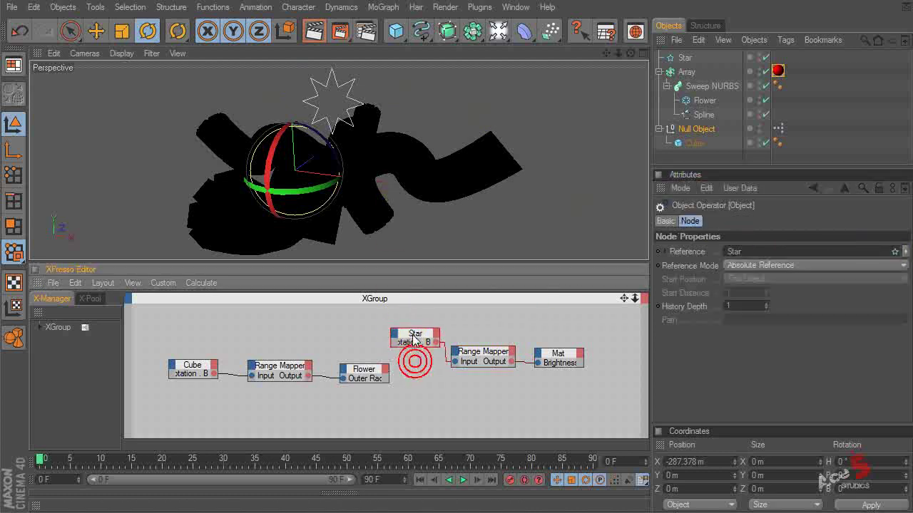
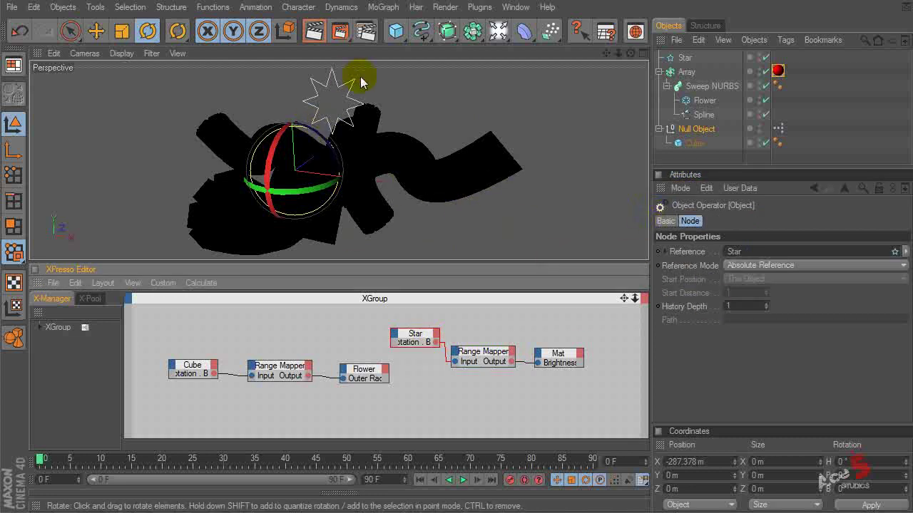
pyautogui.moveTo(699, 127); pyautogui.dragTo(336, 319)
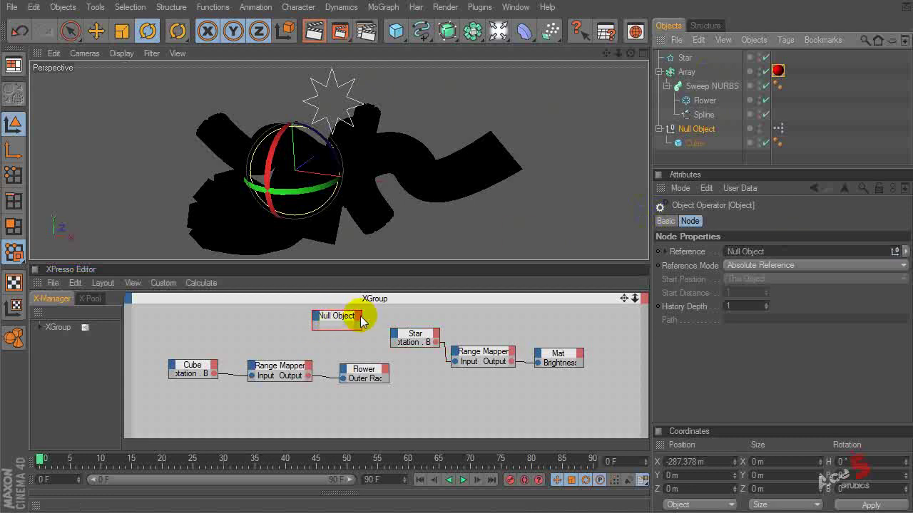
pyautogui.click(360, 318)
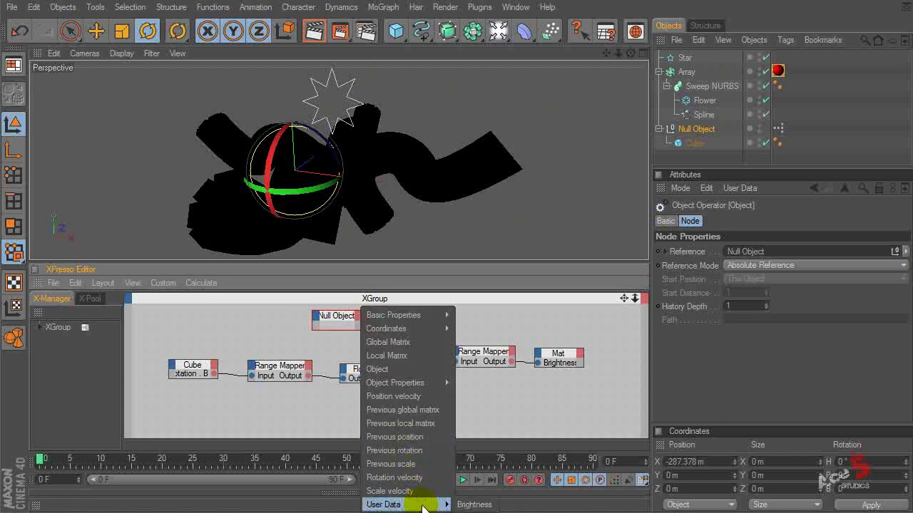
pyautogui.click(474, 505)
pyautogui.moveTo(346, 312); pyautogui.dragTo(306, 319)
# Duplicate the Range Mapper node beside the null node, with Percent input range, Degree output range and Output Upper 90°
pyautogui.moveTo(482, 352); pyautogui.dragTo(356, 322)
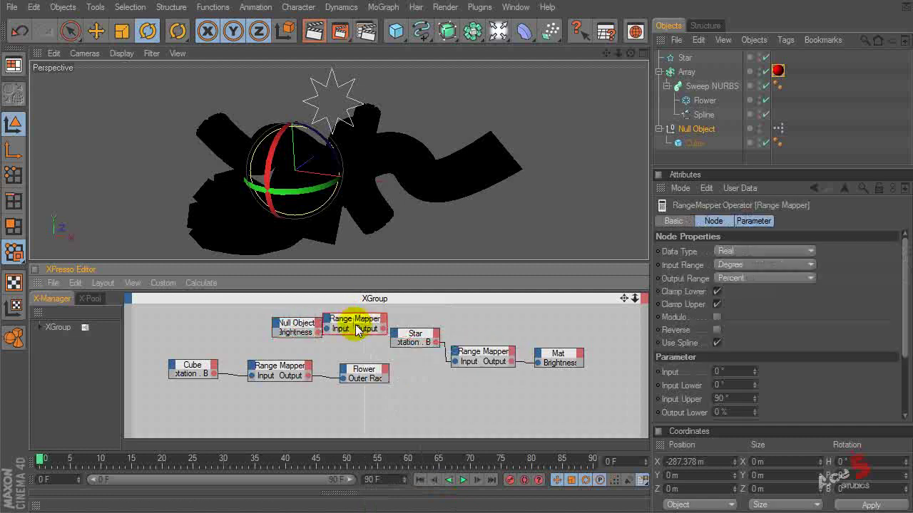
pyautogui.click(763, 264)
pyautogui.click(761, 319)
pyautogui.click(771, 281)
pyautogui.click(762, 307)
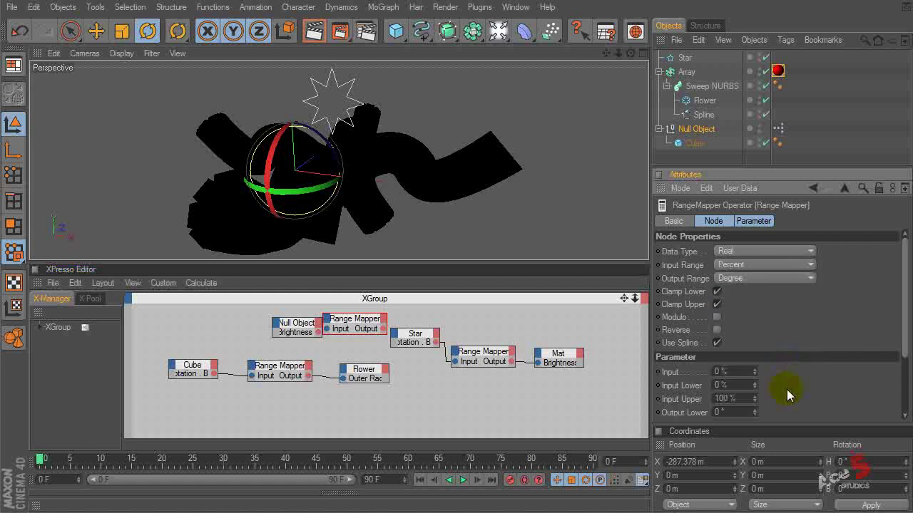
pyautogui.scroll(-2, 761, 393)
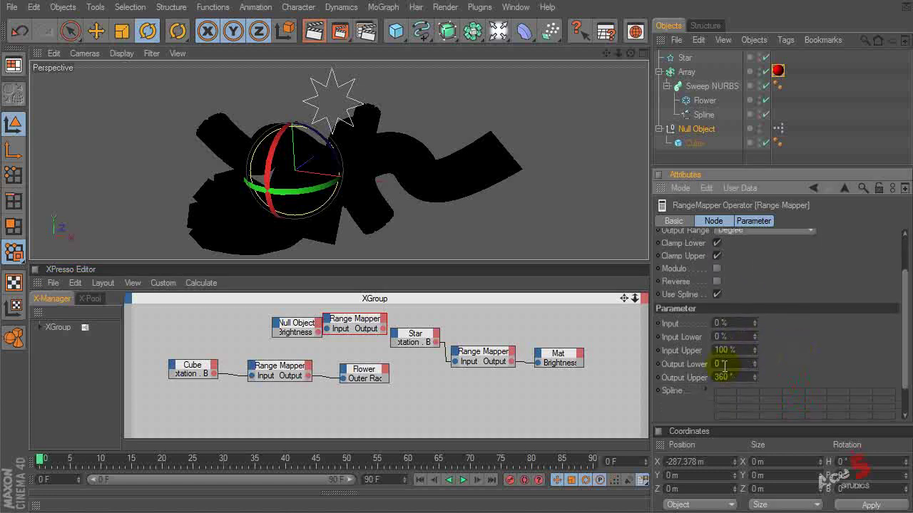
pyautogui.doubleClick(743, 373)
pyautogui.write('9')
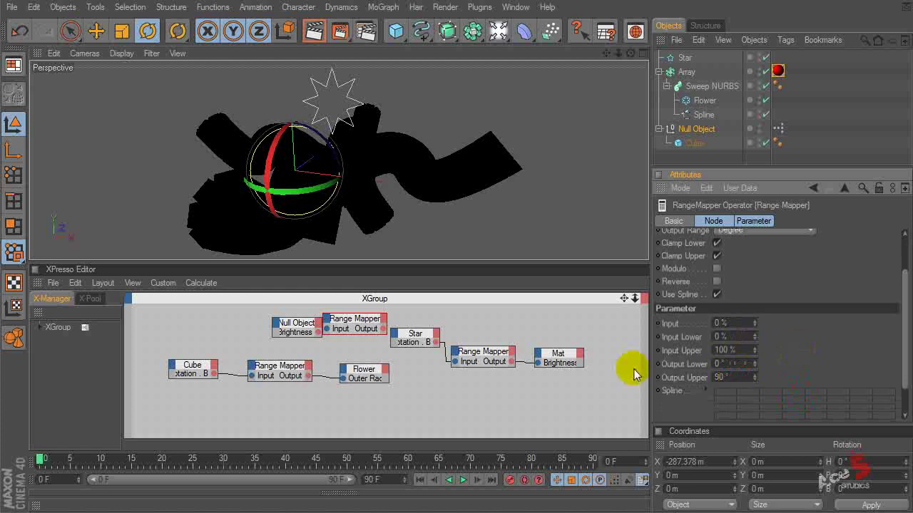
# Connect the null's Brightness through the new Range Mapper to the Star node's Rotation . B input
pyautogui.click(325, 332)
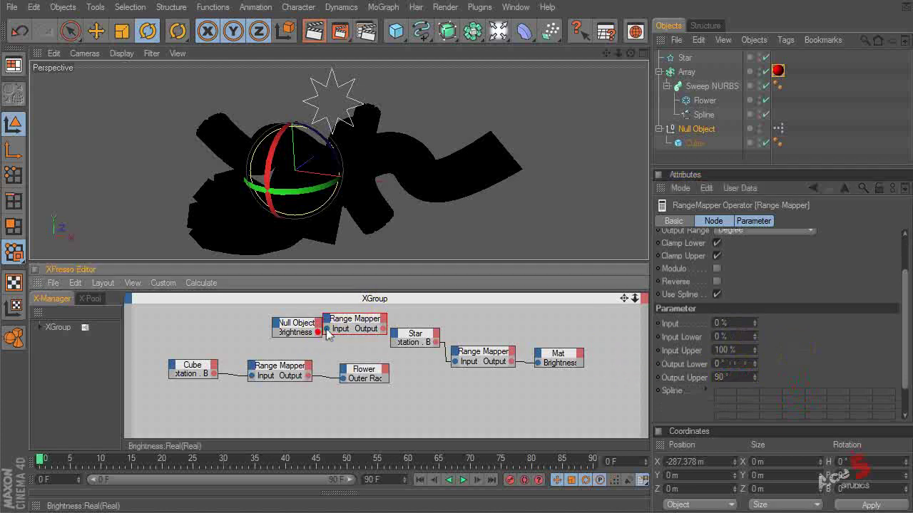
pyautogui.moveTo(306, 332); pyautogui.dragTo(325, 330)
pyautogui.click(394, 337)
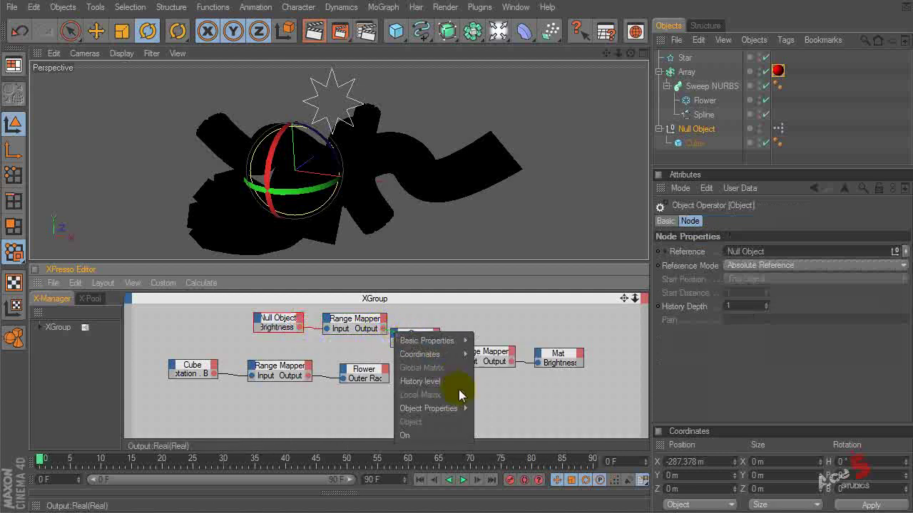
pyautogui.moveTo(456, 355)
pyautogui.moveTo(516, 398)
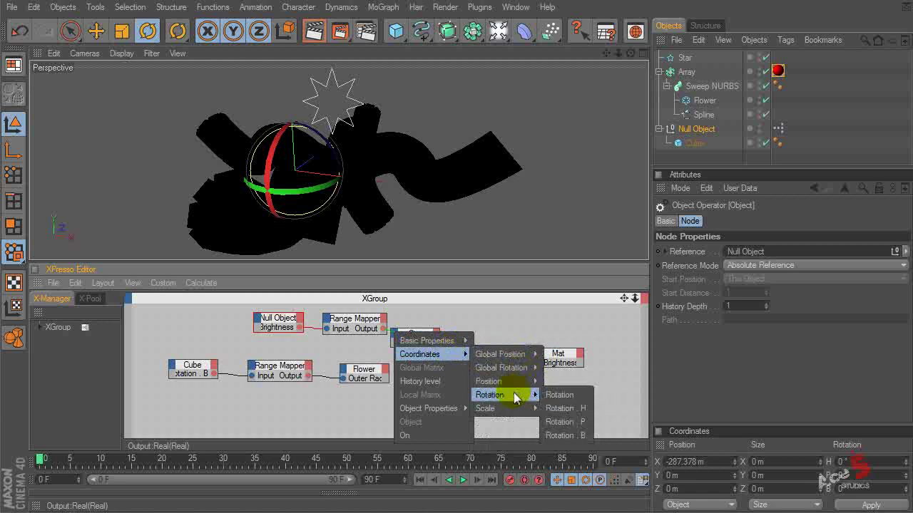
pyautogui.click(578, 435)
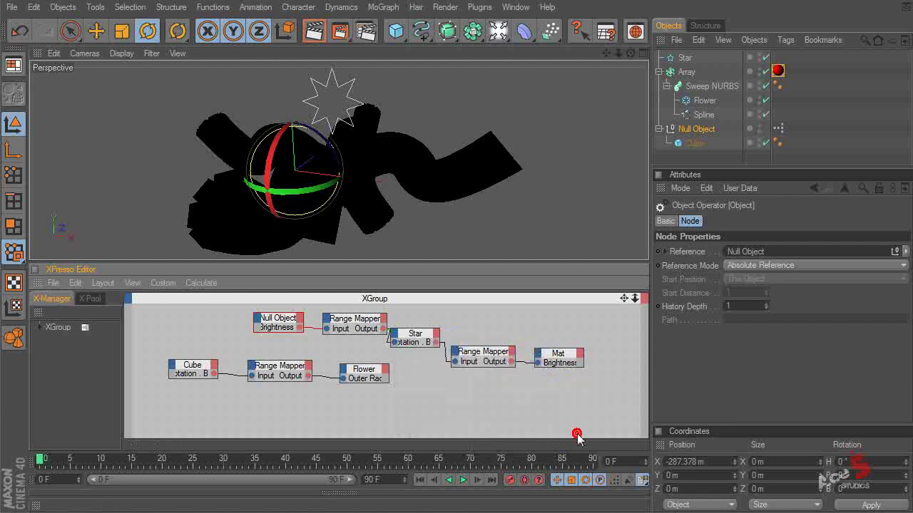
# Set the null object's Brightness to 100% and spread out the null, Range Mapper and Star nodes
pyautogui.click(696, 129)
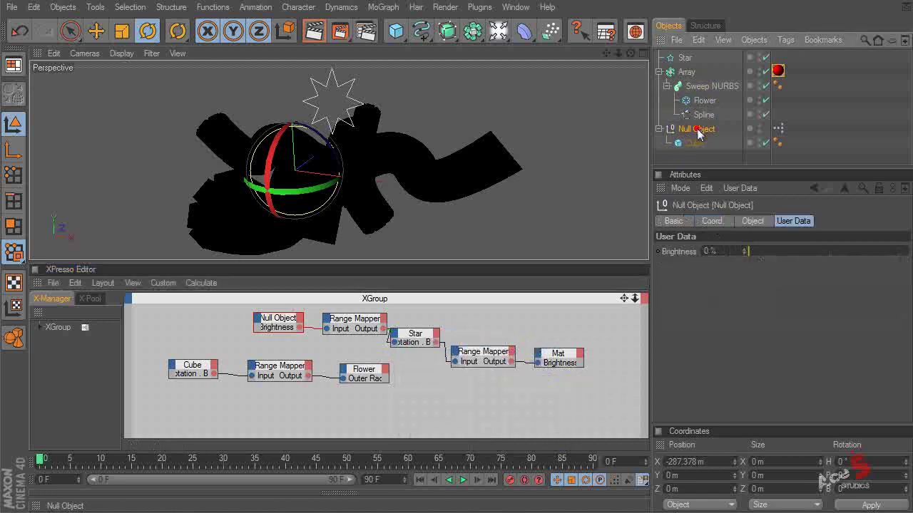
pyautogui.moveTo(759, 251); pyautogui.dragTo(908, 251)
pyautogui.moveTo(365, 313); pyautogui.dragTo(336, 314)
pyautogui.moveTo(278, 316); pyautogui.dragTo(216, 320)
pyautogui.moveTo(424, 339); pyautogui.dragTo(396, 328)
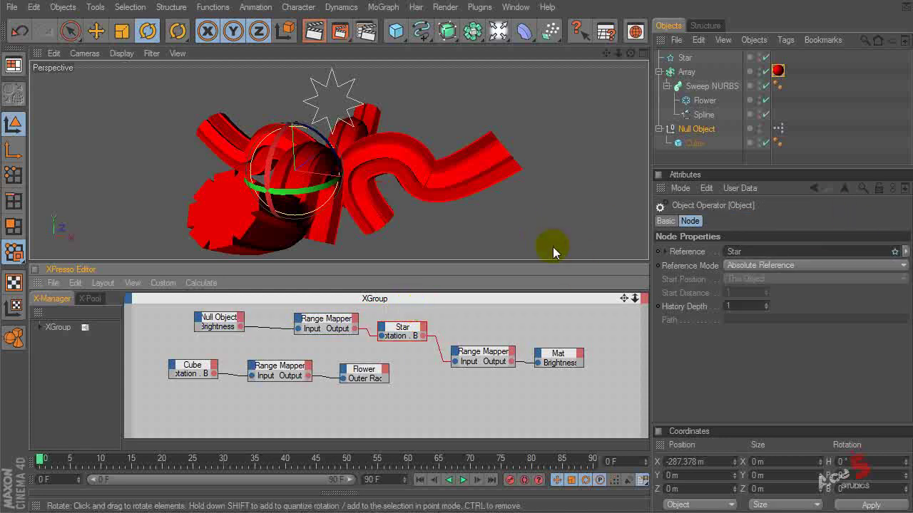
pyautogui.rightClick(697, 129)
pyautogui.click(538, 114)
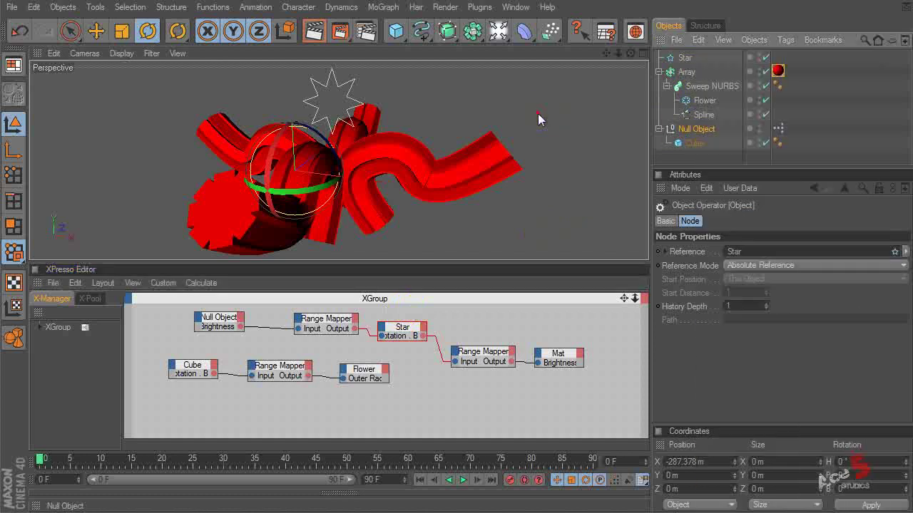
pyautogui.moveTo(427, 147); pyautogui.dragTo(428, 152)
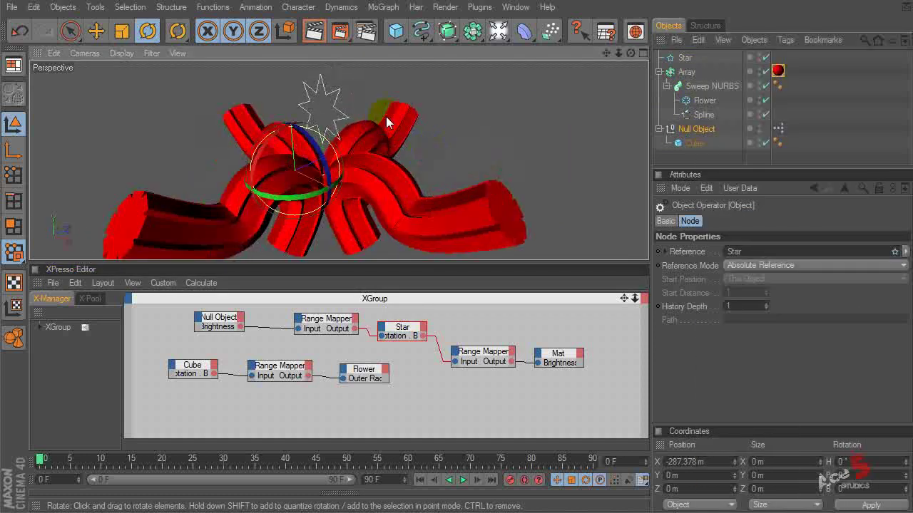
# Add a cone and raise it above the star to about Y 911 m
pyautogui.click(396, 30)
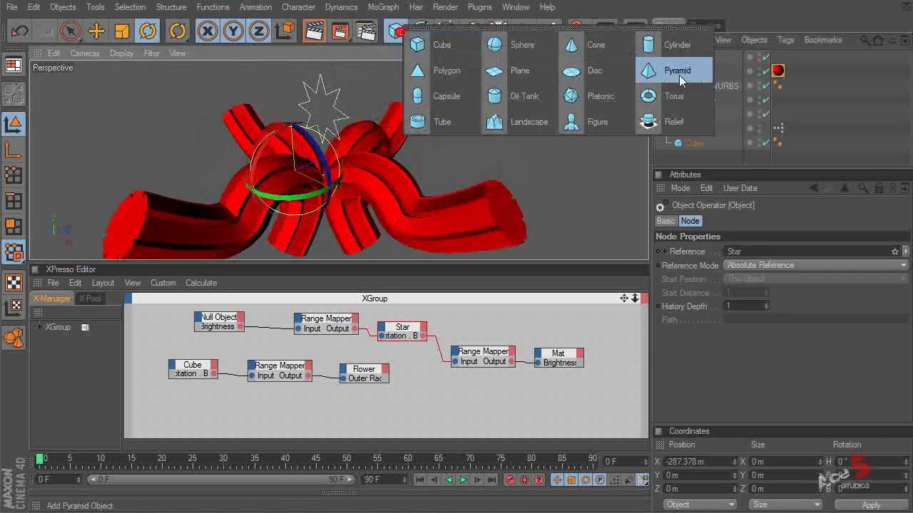
pyautogui.click(581, 42)
pyautogui.keyDown('alt'); pyautogui.moveTo(184, 182); pyautogui.dragTo(103, 182, button='right'); pyautogui.keyUp('alt')
pyautogui.press('e')
pyautogui.moveTo(332, 114); pyautogui.dragTo(332, 109)
pyautogui.moveTo(332, 175); pyautogui.dragTo(328, 91)
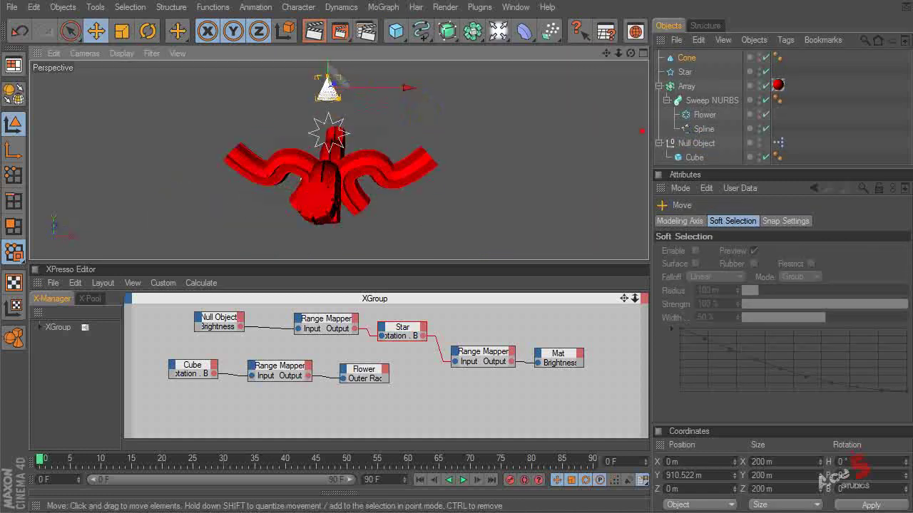
# Add a cube, move it to about X -1170 m, Y 881 m, and rename it 1
pyautogui.click(396, 31)
pyautogui.moveTo(328, 178); pyautogui.dragTo(400, 92)
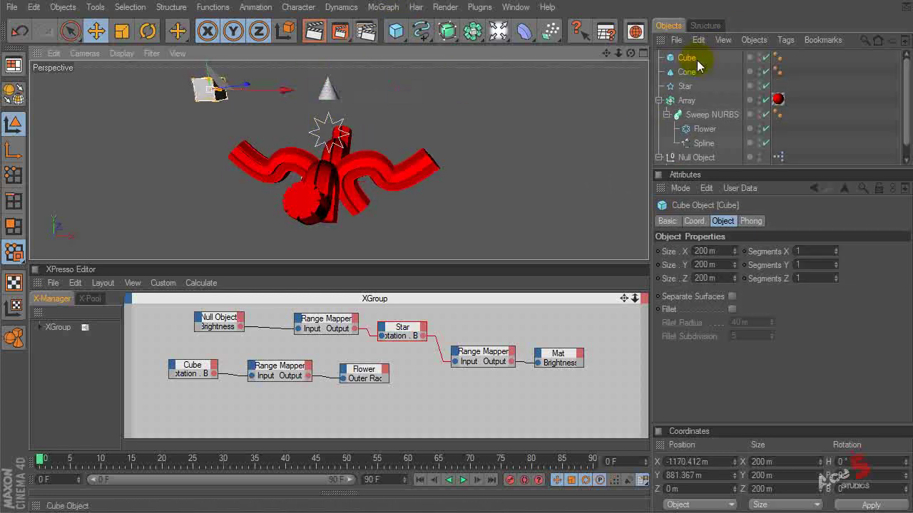
pyautogui.doubleClick(689, 58)
pyautogui.write('1')
pyautogui.press('Return')
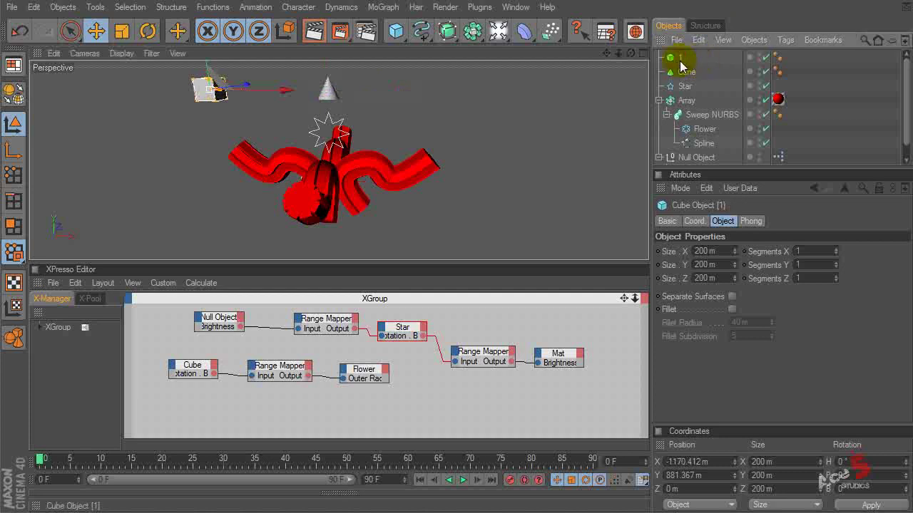
# Duplicate cube 1, rename the copy 2 and move it along X to about 973 m
pyautogui.keyDown('ctrl'); pyautogui.moveTo(674, 53); pyautogui.dragTo(676, 54); pyautogui.keyUp('ctrl')
pyautogui.doubleClick(683, 59)
pyautogui.write('2')
pyautogui.press('Return')
pyautogui.moveTo(284, 91); pyautogui.dragTo(143, 90)
pyautogui.moveTo(210, 89); pyautogui.dragTo(410, 88)
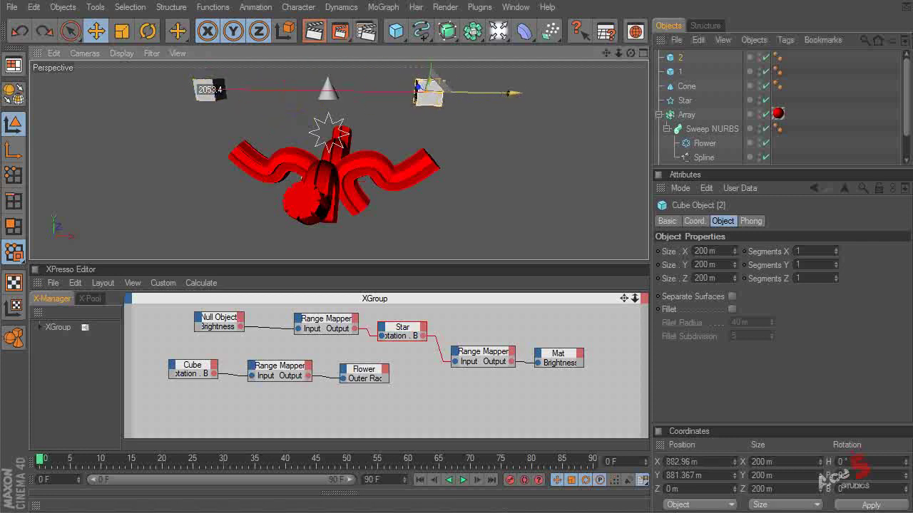
pyautogui.moveTo(502, 93); pyautogui.dragTo(520, 94)
# Reposition cube 2 to about X 289 m, Z 1290 m, keeping its height
pyautogui.keyDown('alt'); pyautogui.moveTo(442, 153); pyautogui.dragTo(478, 160); pyautogui.keyUp('alt')
pyautogui.keyDown('alt'); pyautogui.moveTo(478, 158); pyautogui.dragTo(414, 157, button='right'); pyautogui.keyUp('alt')
pyautogui.keyDown('alt'); pyautogui.moveTo(413, 157); pyautogui.dragTo(246, 197); pyautogui.keyUp('alt')
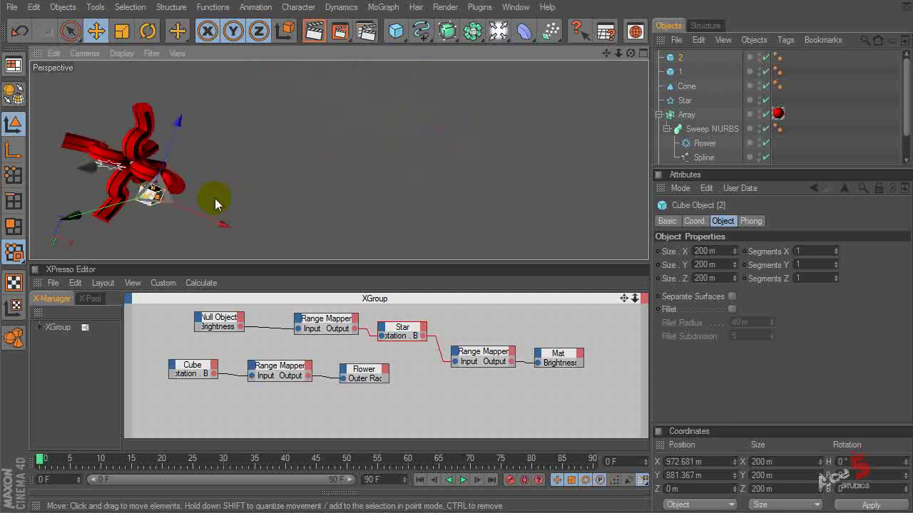
pyautogui.moveTo(177, 203); pyautogui.dragTo(137, 89)
pyautogui.keyDown('alt'); pyautogui.moveTo(258, 201); pyautogui.dragTo(164, 179); pyautogui.keyUp('alt')
pyautogui.keyDown('alt'); pyautogui.moveTo(163, 179); pyautogui.dragTo(355, 169, button='middle'); pyautogui.keyUp('alt')
pyautogui.keyDown('alt'); pyautogui.moveTo(165, 171); pyautogui.dragTo(242, 83); pyautogui.keyUp('alt')
pyautogui.keyDown('alt'); pyautogui.moveTo(242, 82); pyautogui.dragTo(254, 85, button='right'); pyautogui.keyUp('alt')
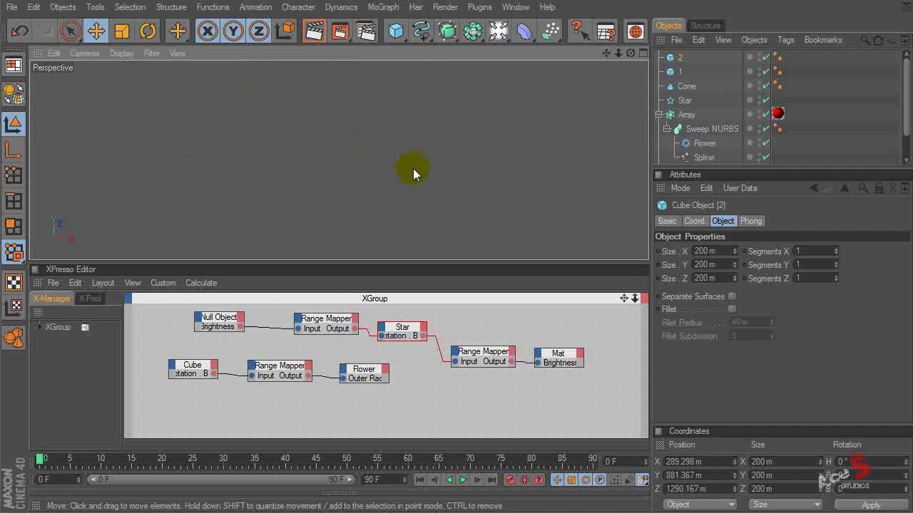
pyautogui.hotkey('ctrl', 'shift', 'z')
pyautogui.keyDown('alt'); pyautogui.moveTo(296, 105); pyautogui.dragTo(652, 128); pyautogui.keyUp('alt')
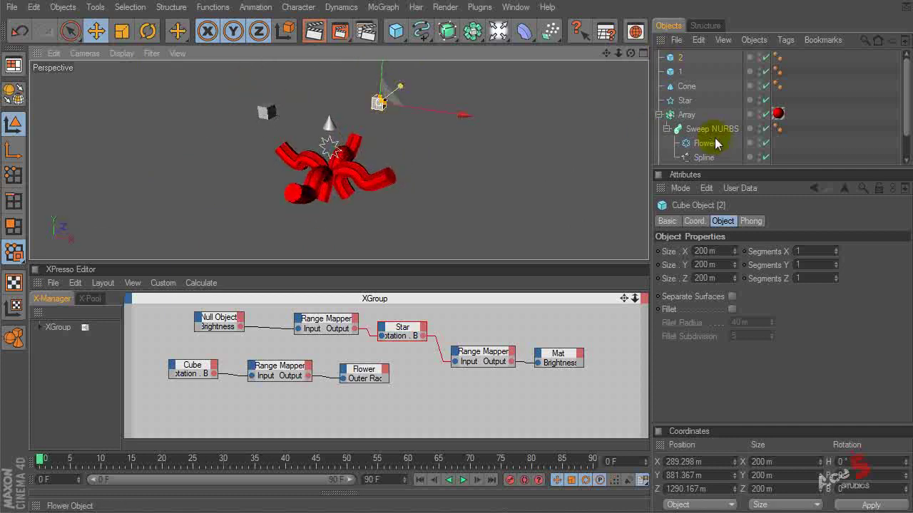
# Enlarge the object list and test the null object's Brightness slider, leaving it at 100%
pyautogui.moveTo(708, 164); pyautogui.dragTo(708, 222)
pyautogui.click(696, 173)
pyautogui.moveTo(862, 308); pyautogui.dragTo(880, 302)
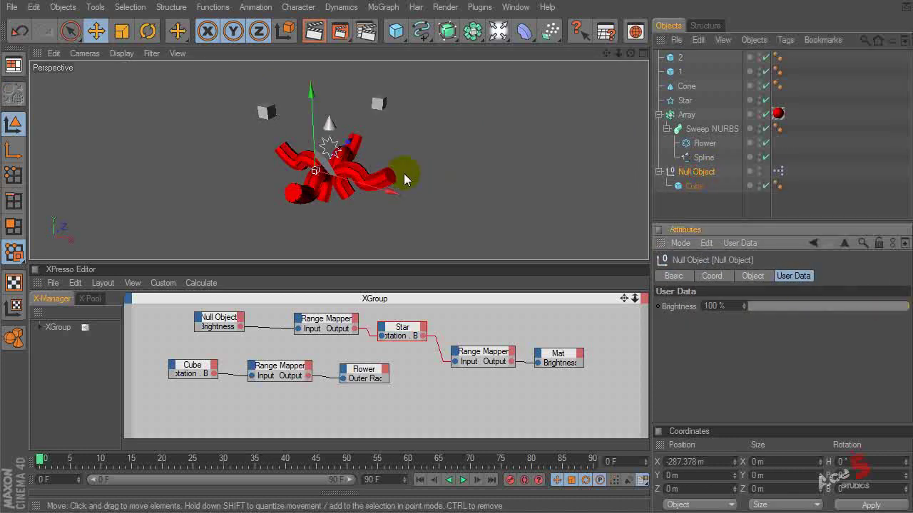
# Add a Constraint tag to the cone and enable its Aim constraint
pyautogui.click(338, 127)
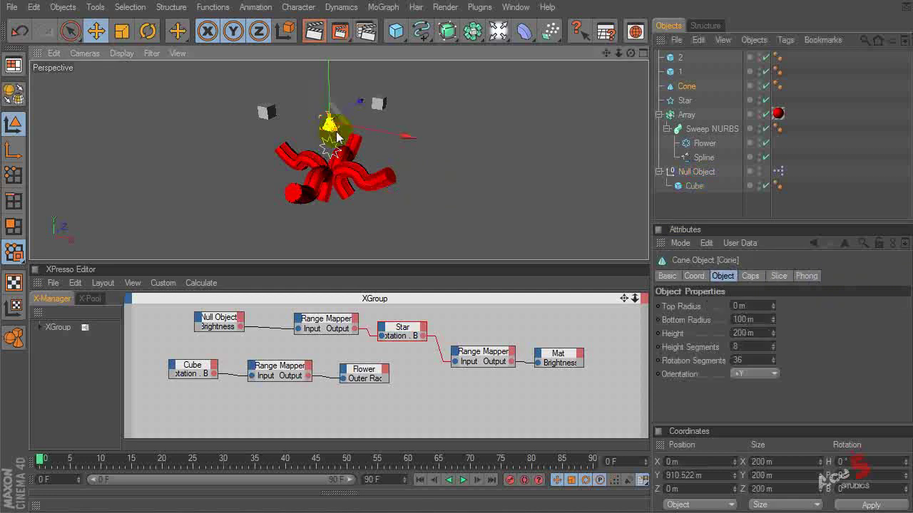
pyautogui.rightClick(685, 86)
pyautogui.moveTo(783, 83)
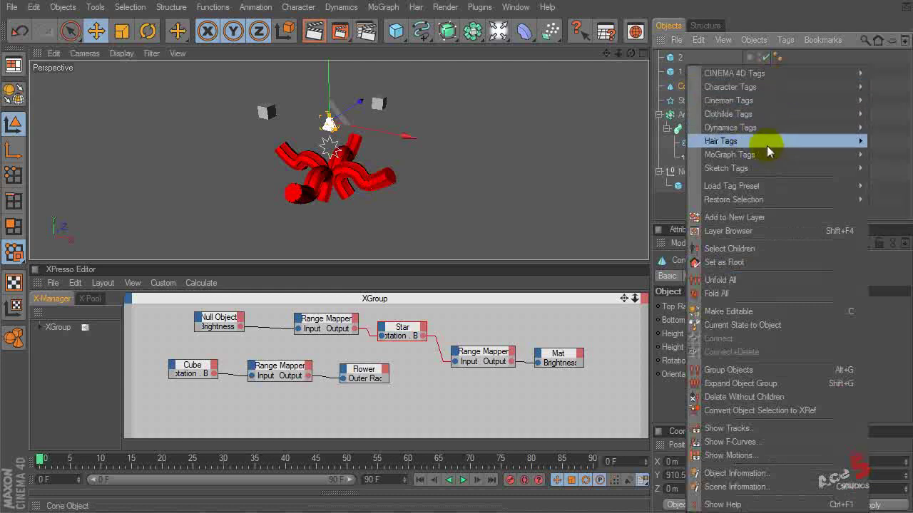
pyautogui.moveTo(783, 113)
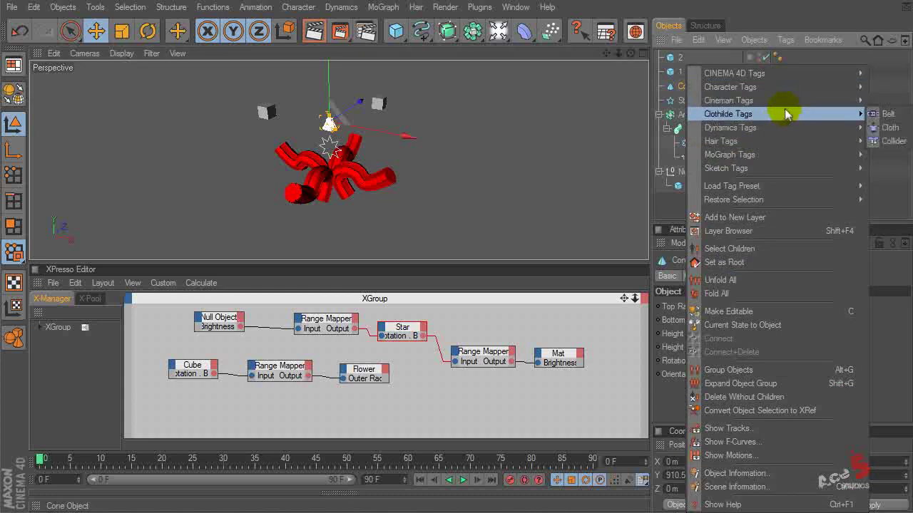
pyautogui.click(876, 87)
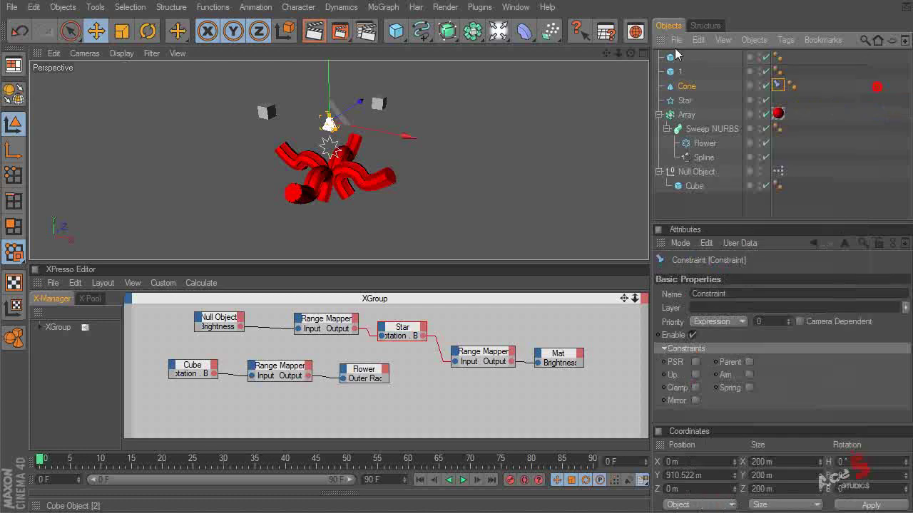
pyautogui.click(750, 375)
# Add an Aim target to the cone's constraint with axis Y+ and cube 1 as its target
pyautogui.click(691, 277)
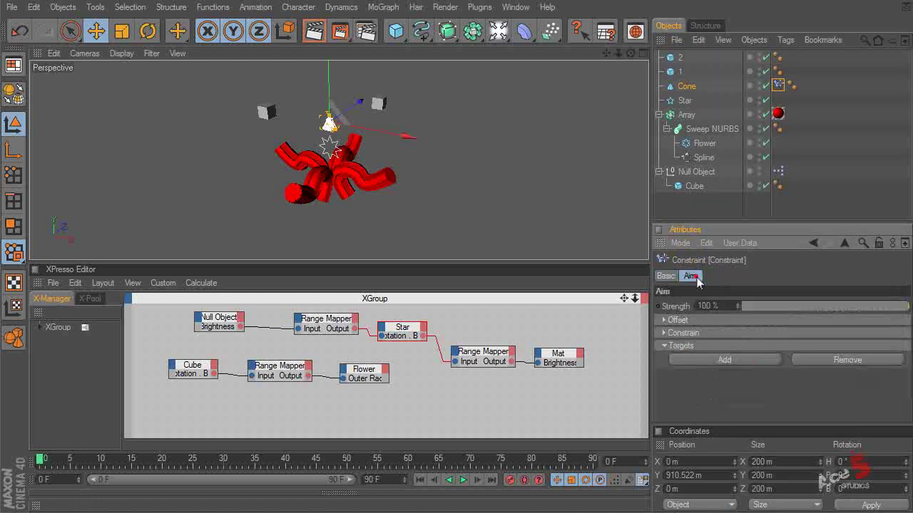
pyautogui.click(726, 359)
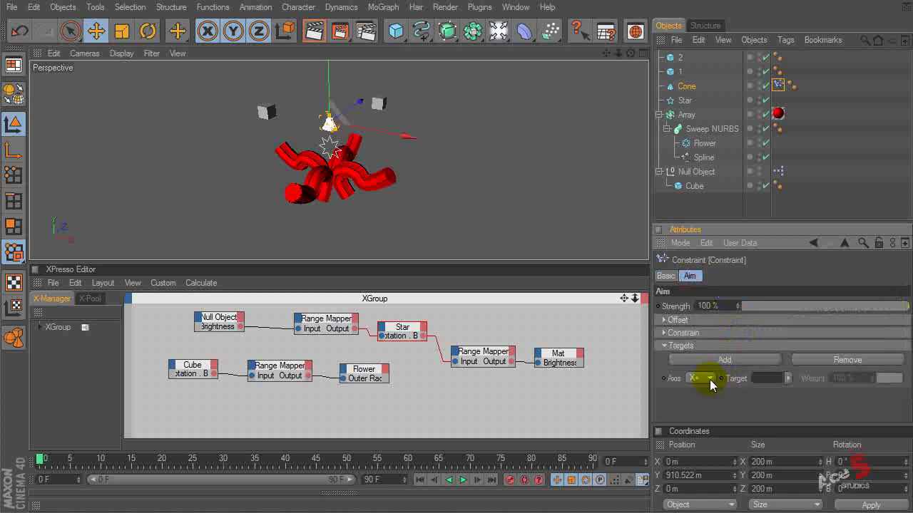
pyautogui.click(708, 378)
pyautogui.click(702, 418)
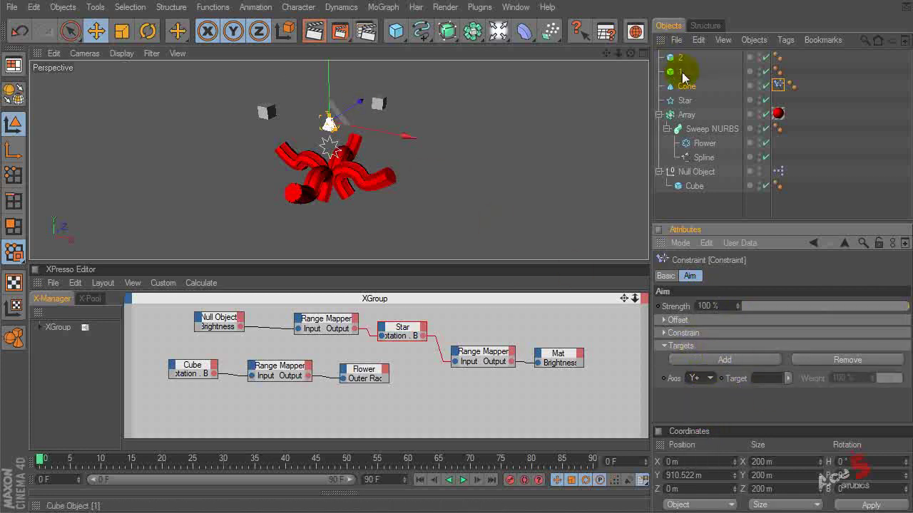
pyautogui.moveTo(679, 71); pyautogui.dragTo(758, 210)
pyautogui.moveTo(777, 388); pyautogui.dragTo(775, 389)
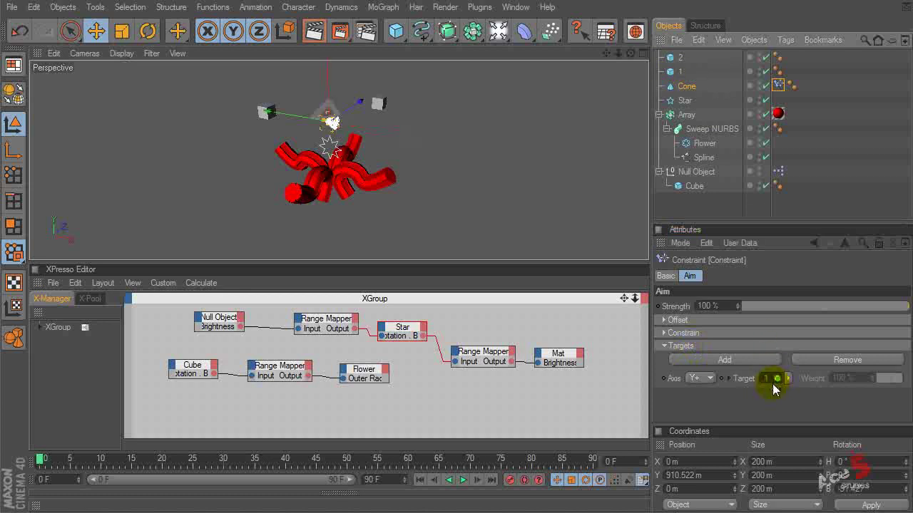
# Add a second Aim target with axis Y+ and cube 2 as its target
pyautogui.click(728, 359)
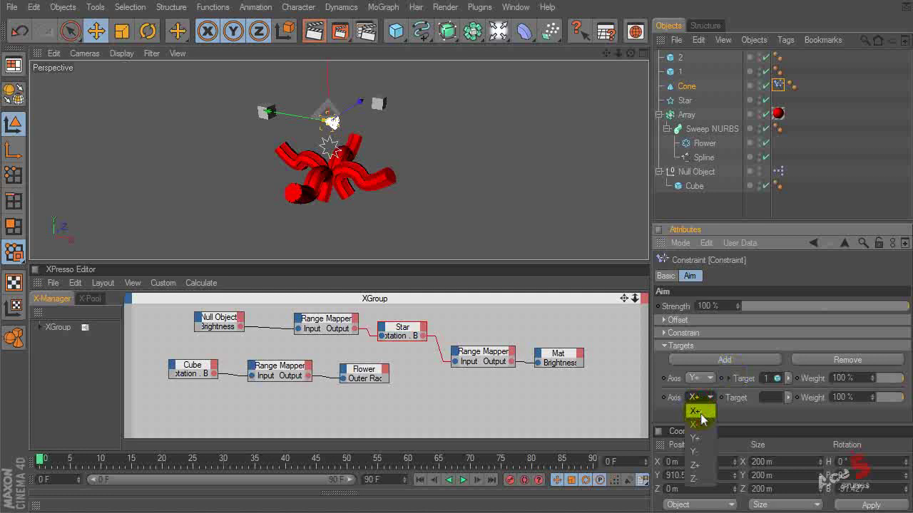
pyautogui.click(695, 438)
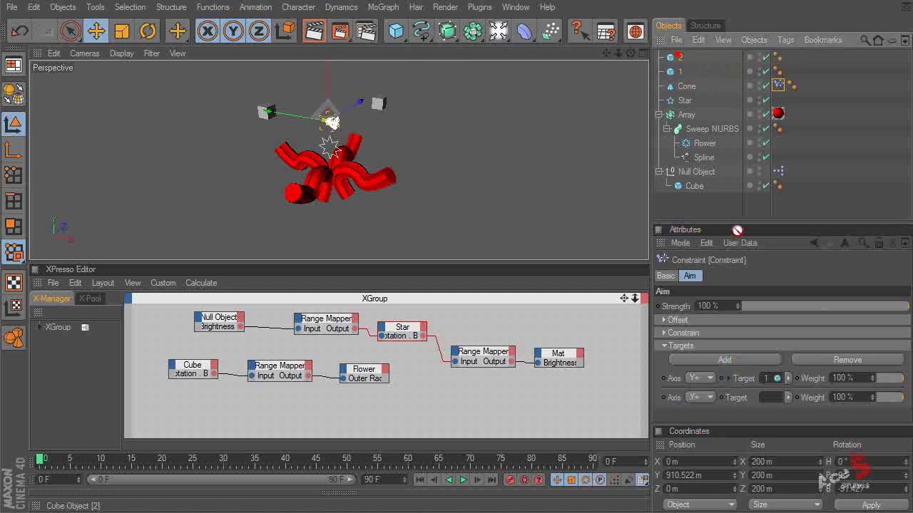
pyautogui.moveTo(772, 403); pyautogui.dragTo(770, 400)
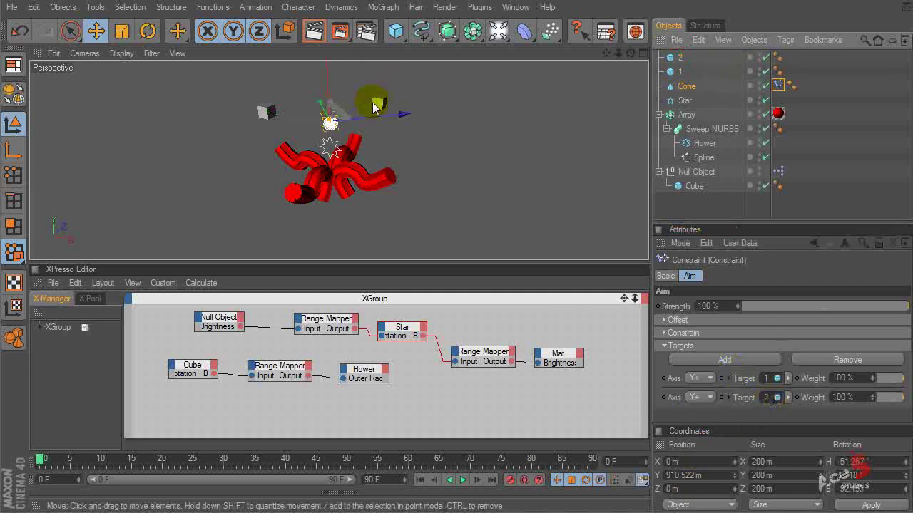
# Test the weights of the two Aim targets on the cone, leaving both at 100%
pyautogui.click(892, 398)
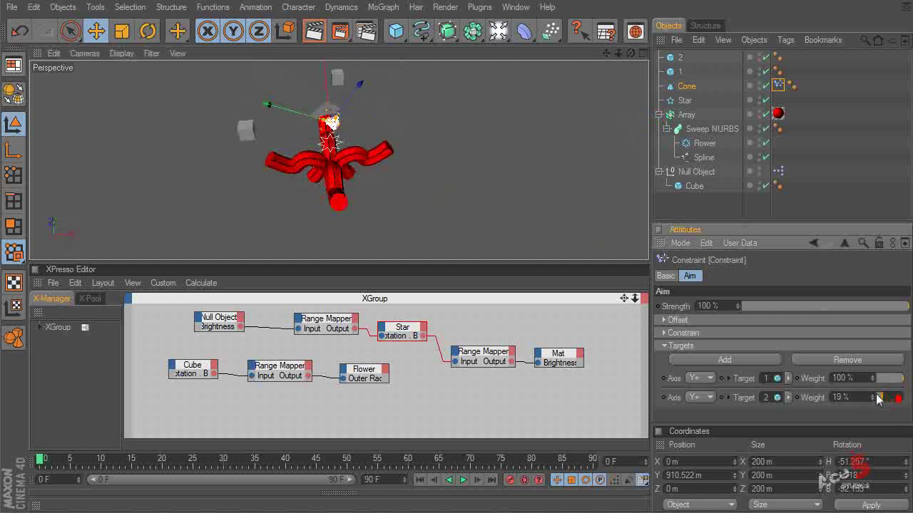
pyautogui.click(900, 378)
pyautogui.click(812, 379)
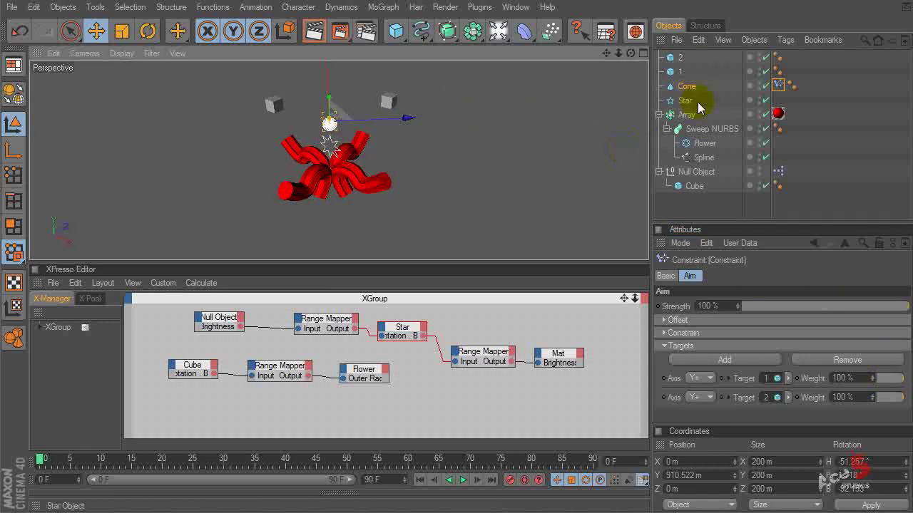
# Enlarge the XPresso Editor and add the cone's Constraint tag as a node, spaced apart from the Null Object node
pyautogui.moveTo(224, 323); pyautogui.dragTo(237, 323)
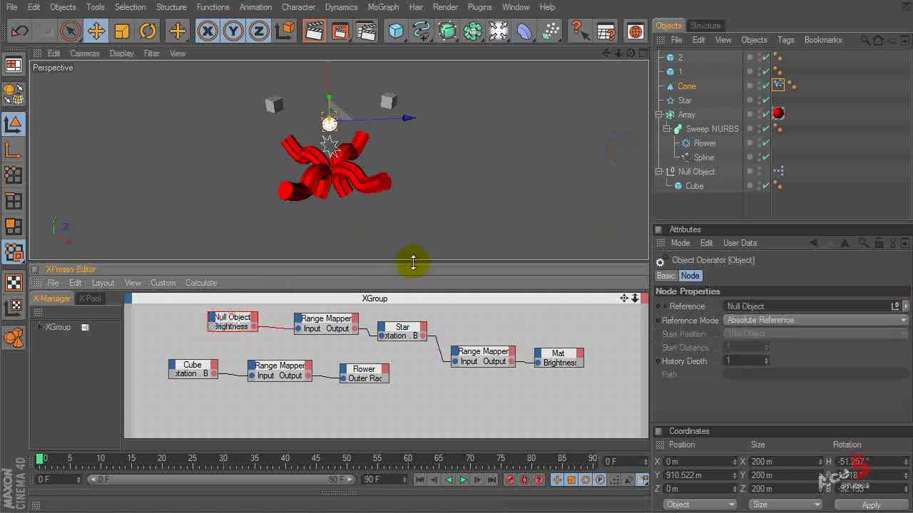
pyautogui.moveTo(413, 262); pyautogui.dragTo(426, 206)
pyautogui.keyDown('alt'); pyautogui.moveTo(335, 125); pyautogui.dragTo(233, 129); pyautogui.keyUp('alt')
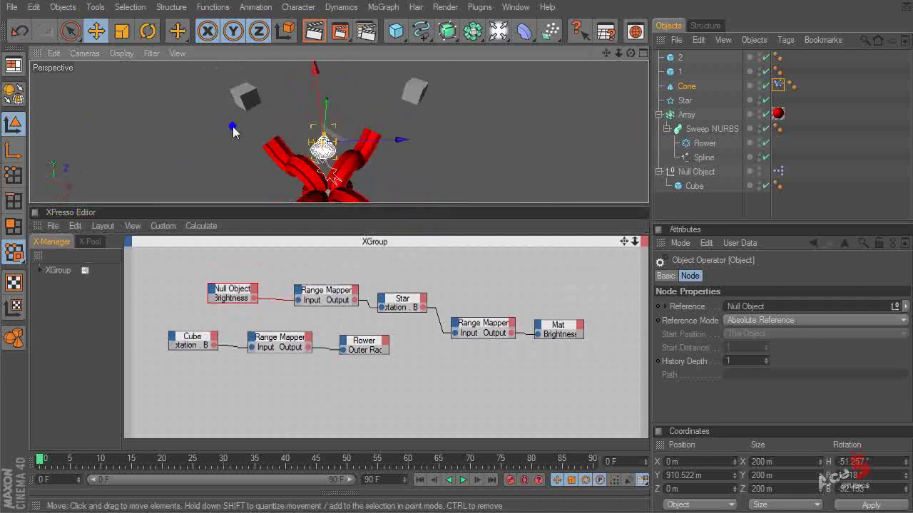
pyautogui.click(698, 57)
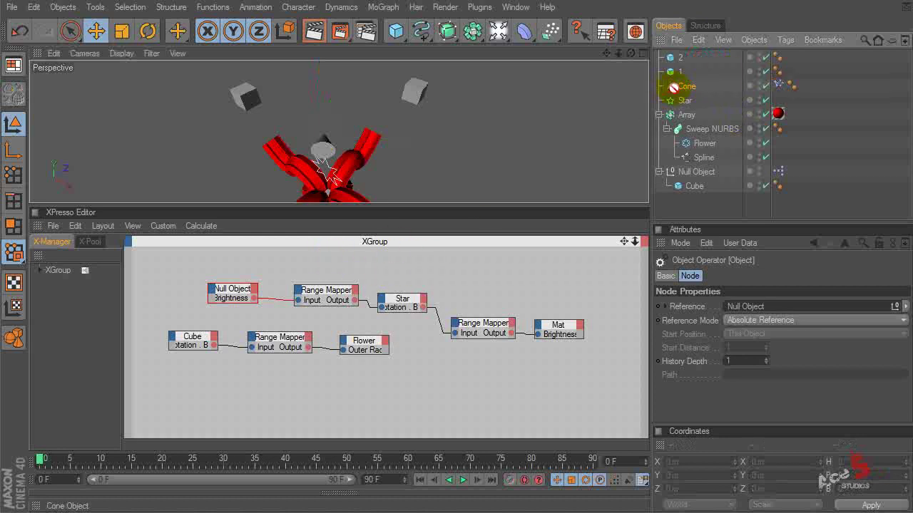
pyautogui.click(774, 85)
pyautogui.moveTo(524, 201); pyautogui.dragTo(330, 257)
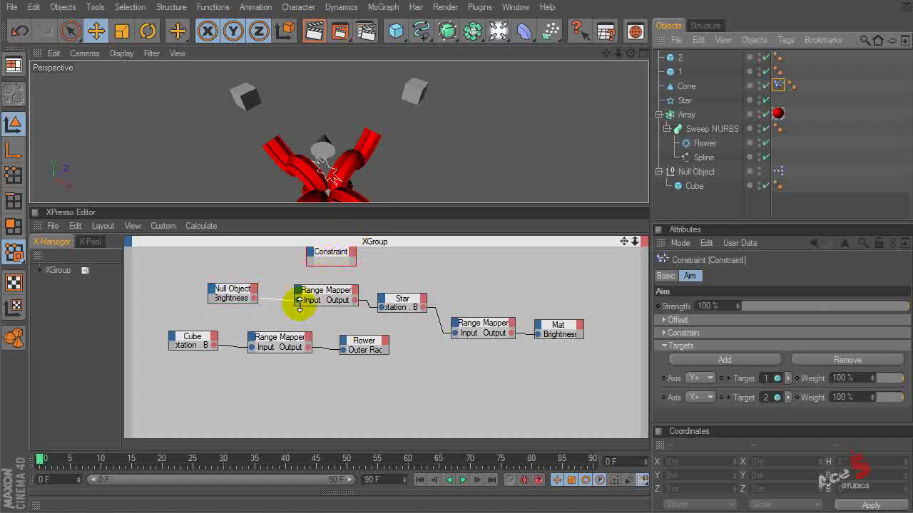
pyautogui.moveTo(330, 249); pyautogui.dragTo(406, 330, button='middle')
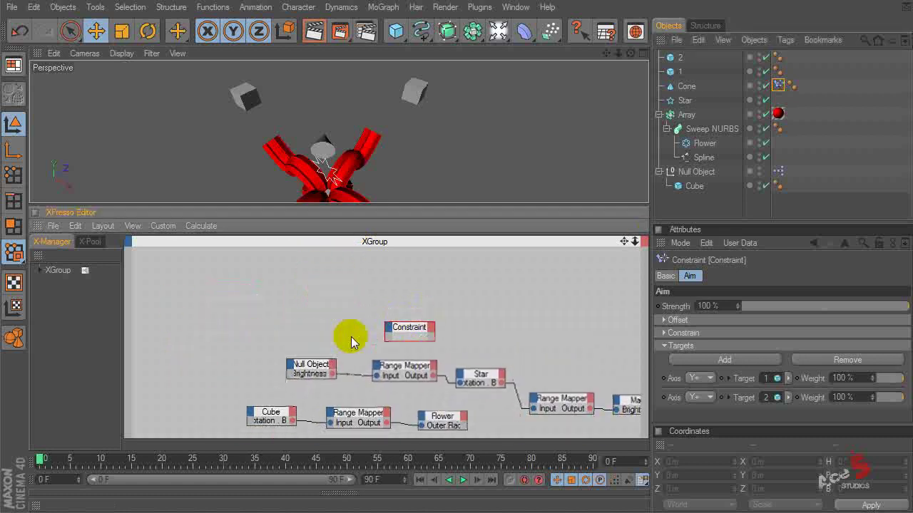
pyautogui.moveTo(300, 364); pyautogui.dragTo(269, 342)
pyautogui.moveTo(411, 330); pyautogui.dragTo(422, 308)
# Add the Weight input ports of both Aim targets to the Constraint node
pyautogui.click(400, 305)
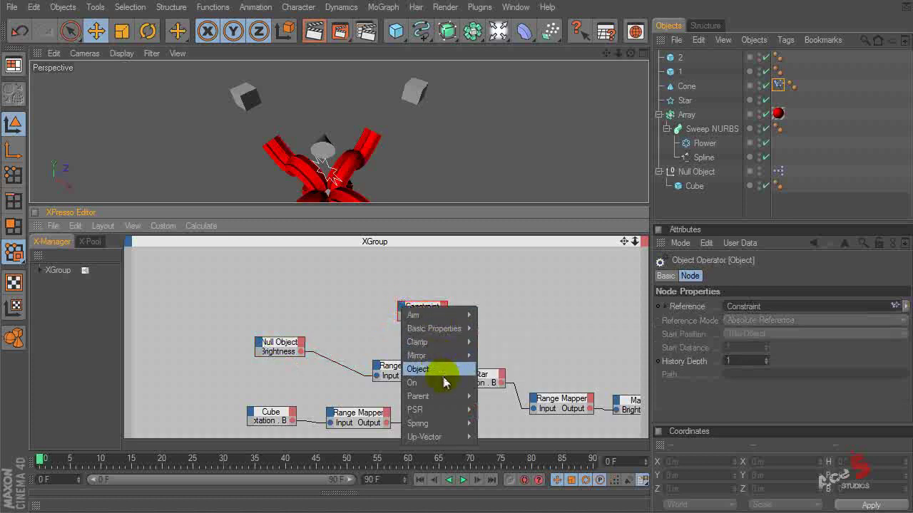
pyautogui.moveTo(442, 355)
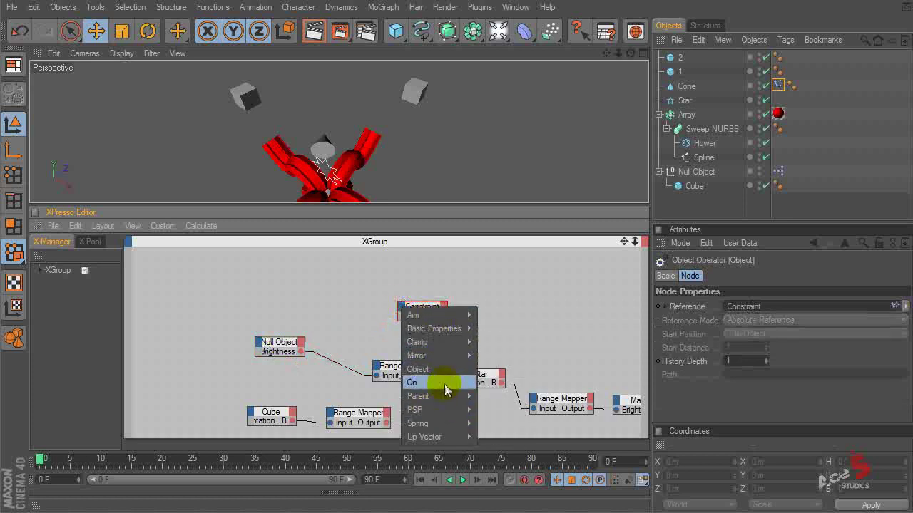
pyautogui.moveTo(454, 316)
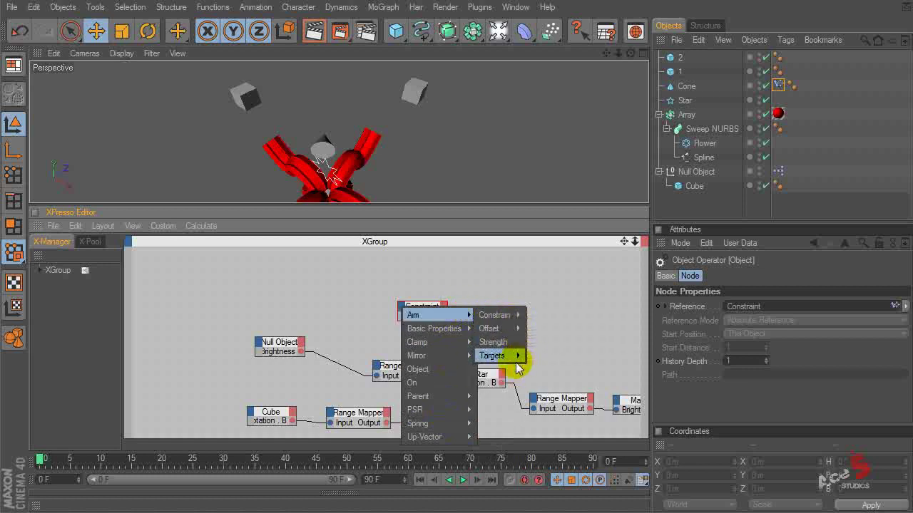
pyautogui.moveTo(512, 358)
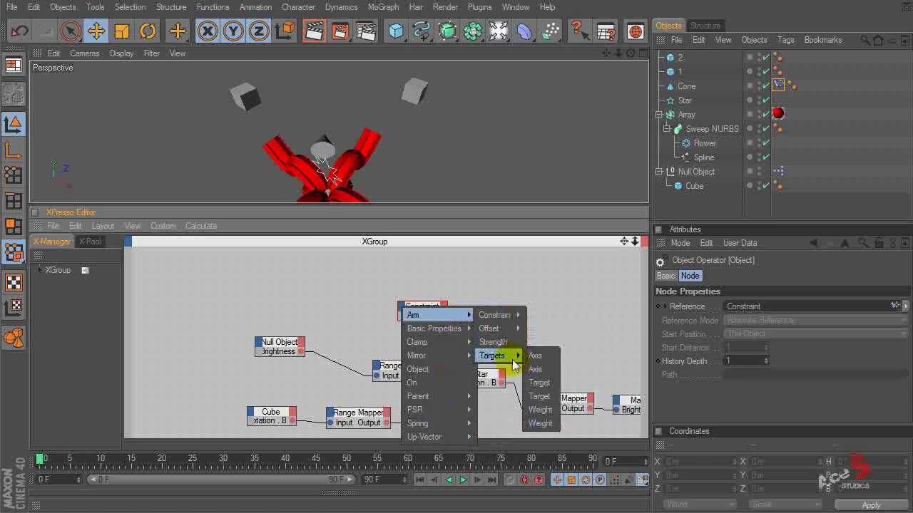
pyautogui.click(550, 409)
pyautogui.click(401, 307)
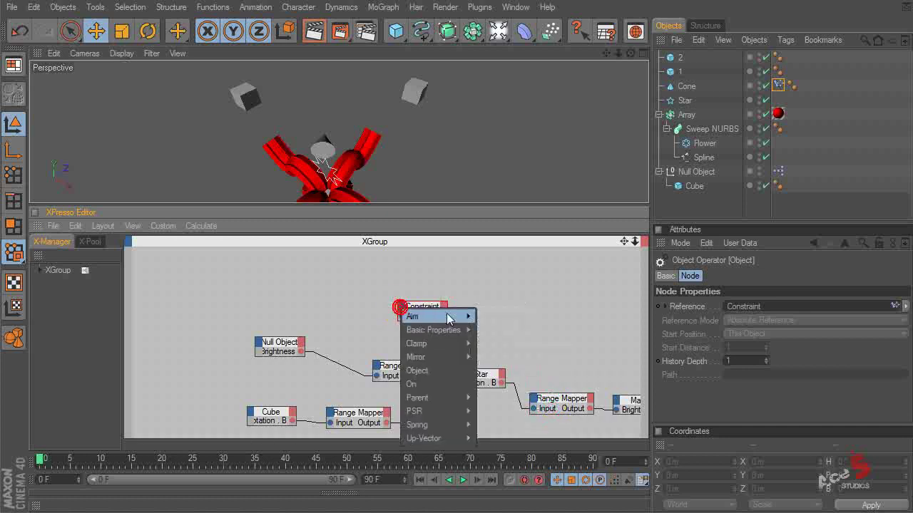
pyautogui.moveTo(513, 357)
pyautogui.click(542, 413)
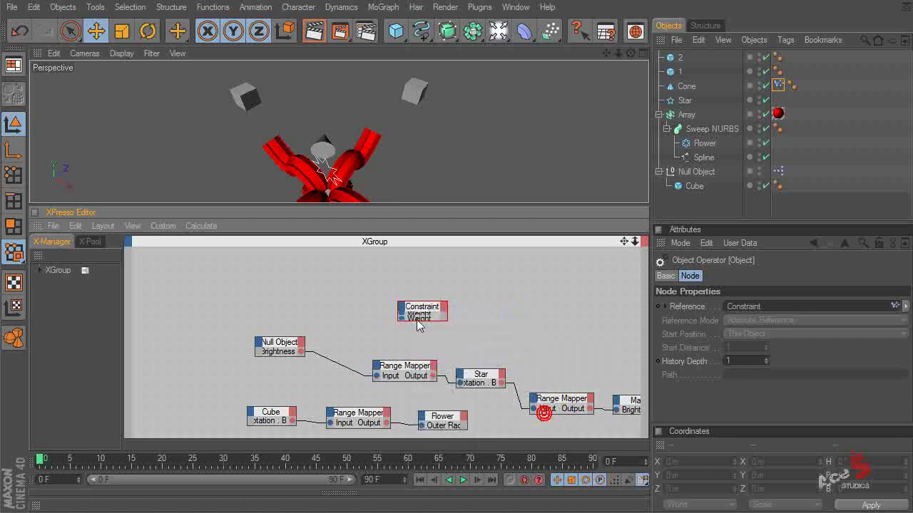
# Enlarge the Constraint node to show both Weight ports and place two copies of the Star's Range Mapper beside it
pyautogui.moveTo(426, 320); pyautogui.dragTo(426, 347)
pyautogui.moveTo(421, 301); pyautogui.dragTo(439, 290)
pyautogui.keyDown('ctrl'); pyautogui.moveTo(404, 368); pyautogui.dragTo(366, 326); pyautogui.keyUp('ctrl')
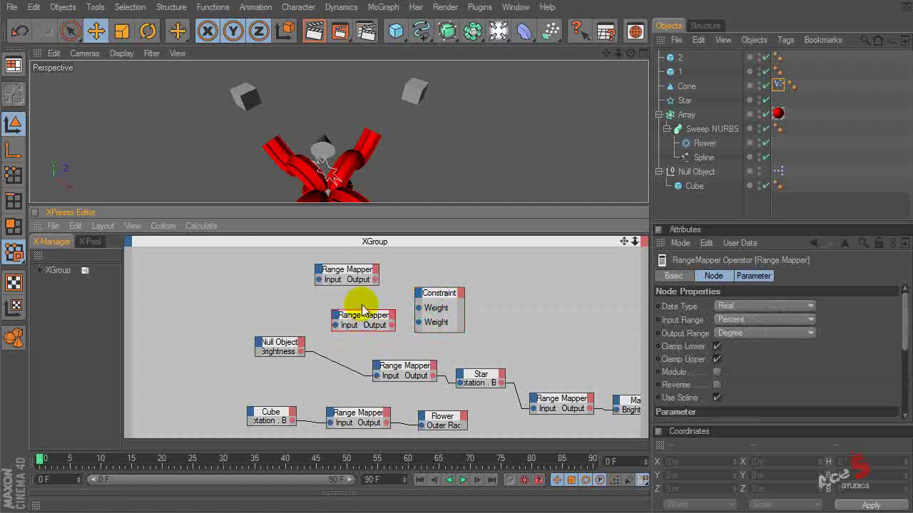
pyautogui.moveTo(356, 271); pyautogui.dragTo(357, 281)
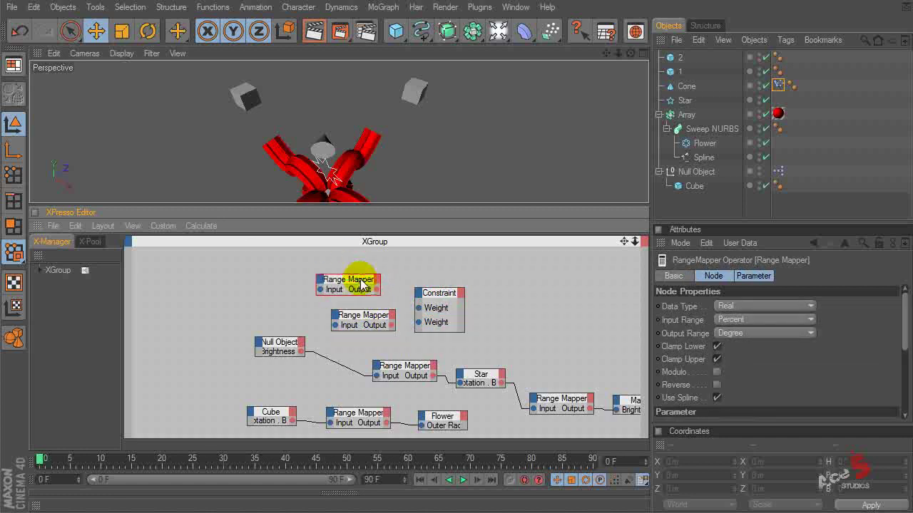
# Set the Output Range of both copied Range Mappers to Percent, after checking the null's Brightness and the constraint weights' units
pyautogui.click(695, 171)
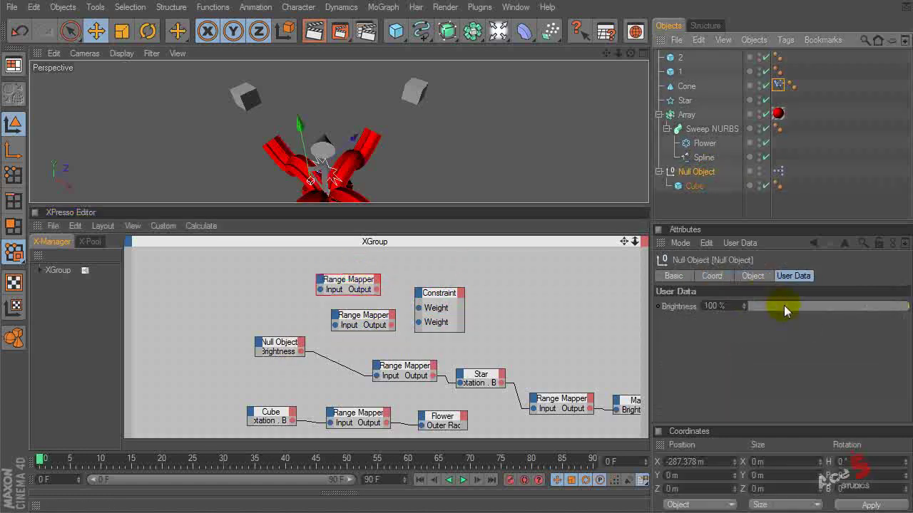
pyautogui.click(778, 100)
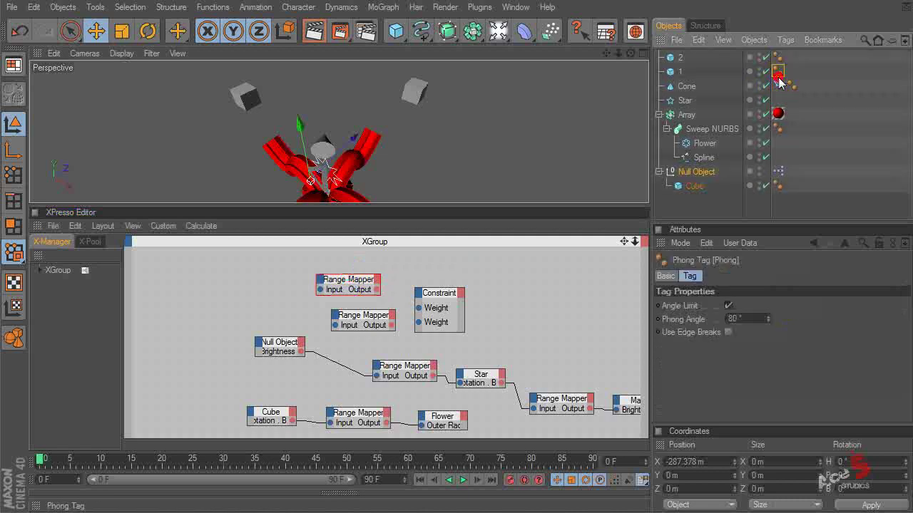
pyautogui.click(777, 85)
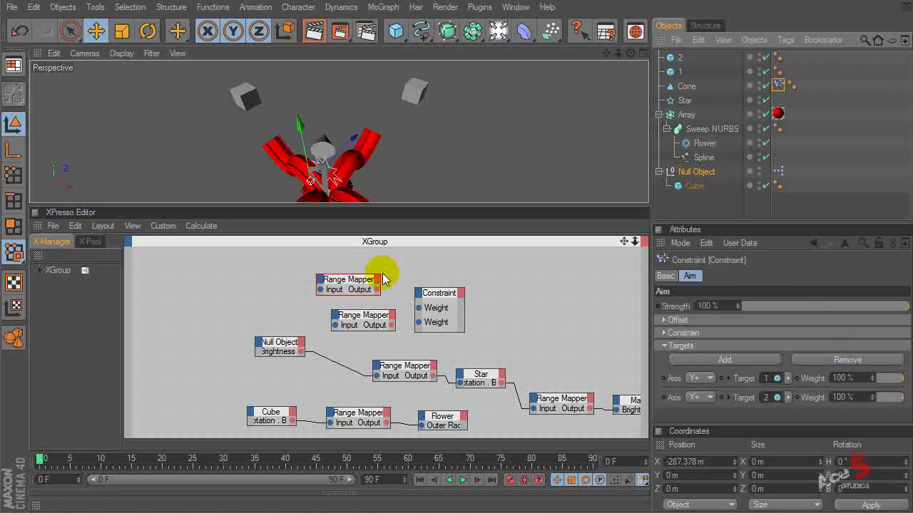
pyautogui.click(380, 325)
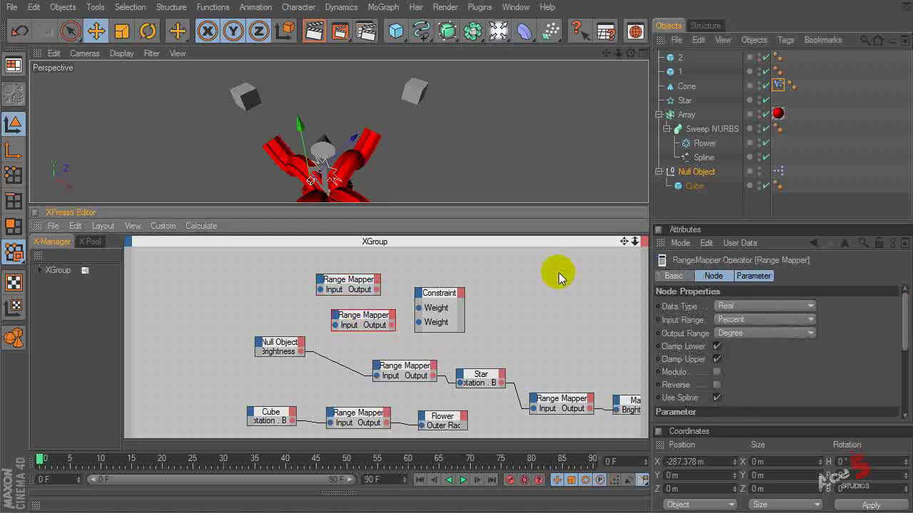
pyautogui.click(752, 334)
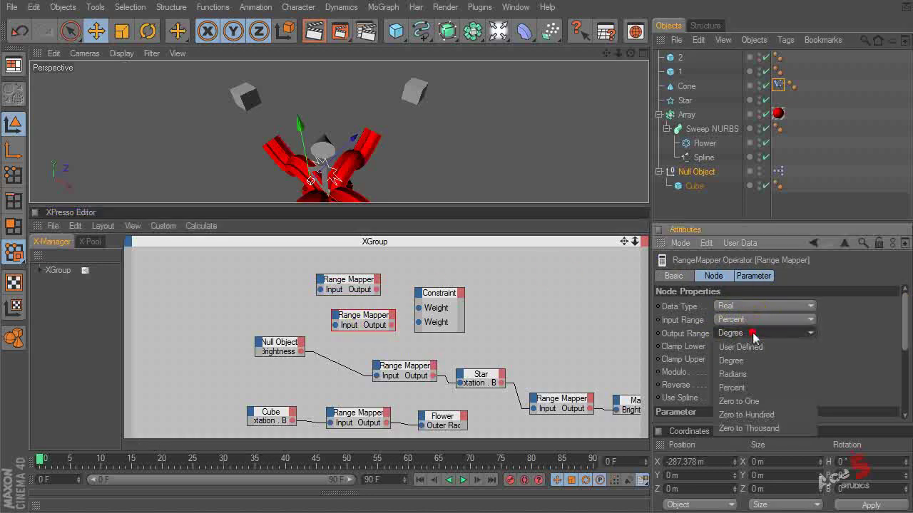
pyautogui.click(746, 386)
pyautogui.click(358, 282)
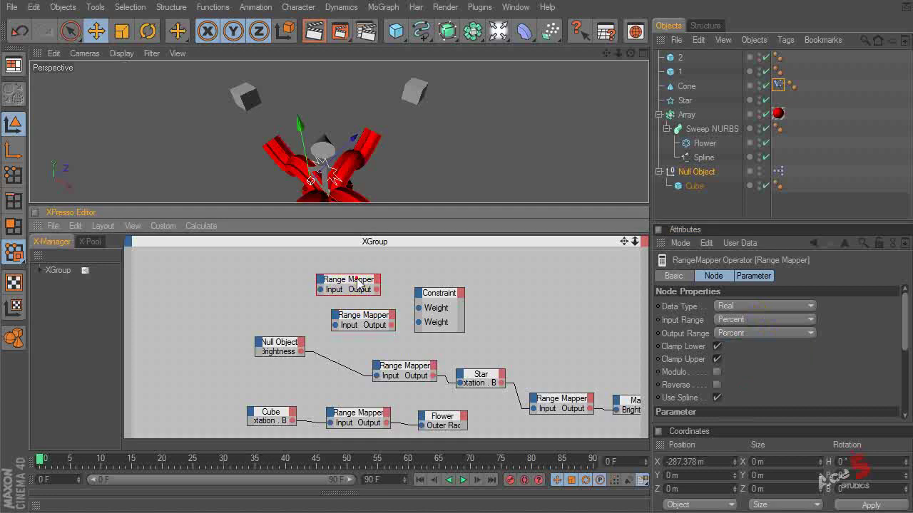
pyautogui.click(777, 331)
pyautogui.click(756, 387)
# Try to invert the upper copied Range Mapper by setting its Input Lower to 100% and Input Upper to 0%
pyautogui.scroll(-4, 840, 261)
pyautogui.scroll(1, 728, 328)
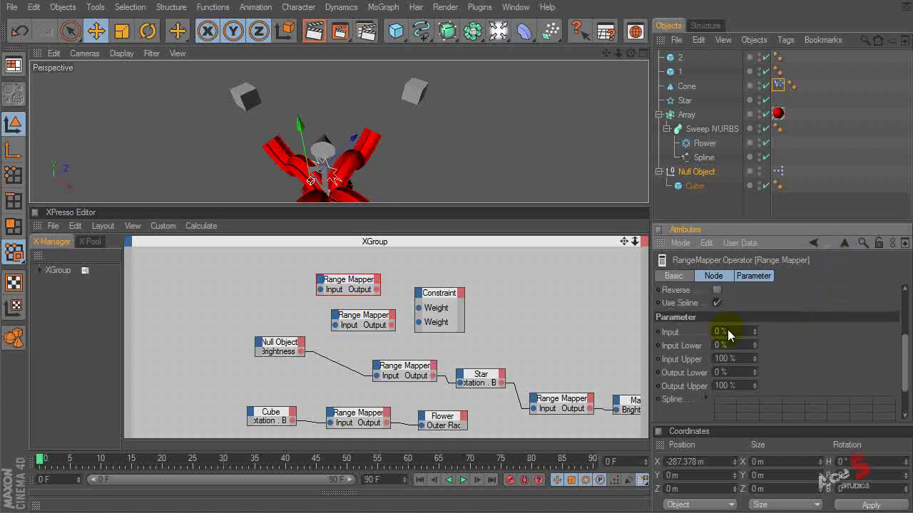
pyautogui.click(362, 315)
pyautogui.click(347, 284)
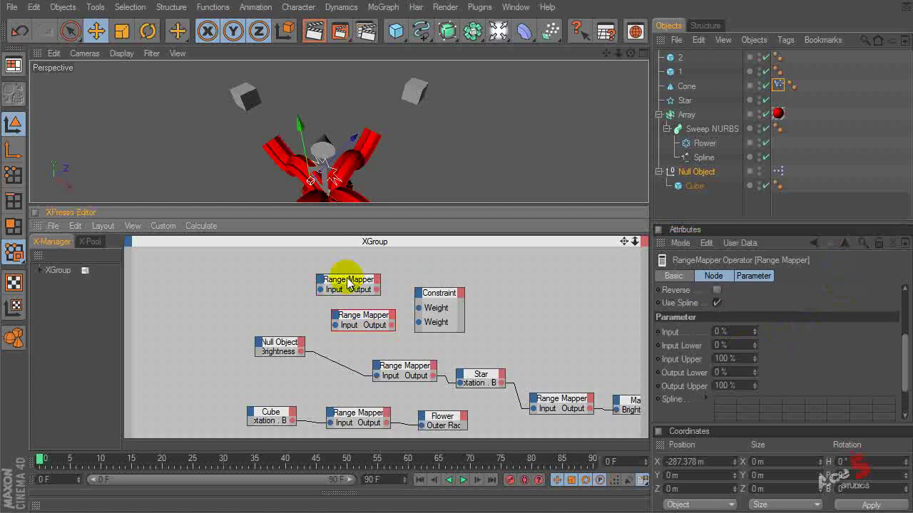
pyautogui.moveTo(363, 286); pyautogui.dragTo(367, 289)
pyautogui.click(741, 356)
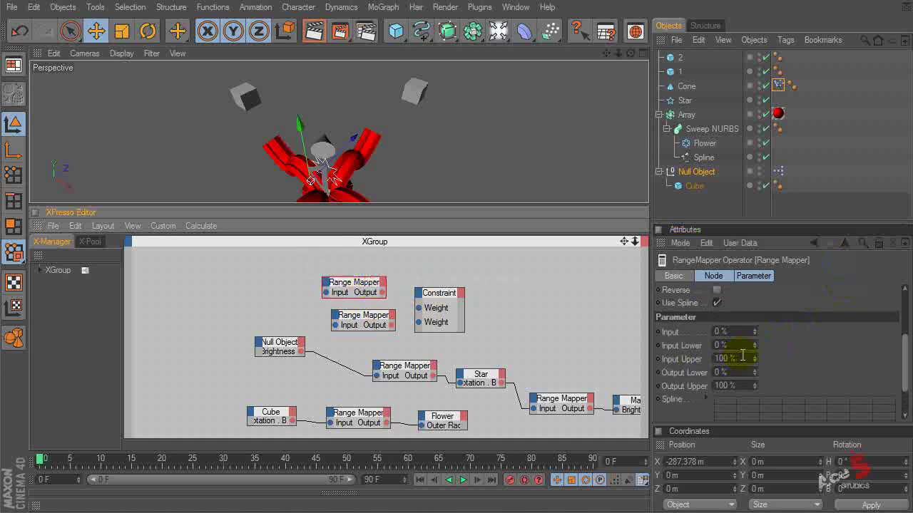
pyautogui.click(732, 347)
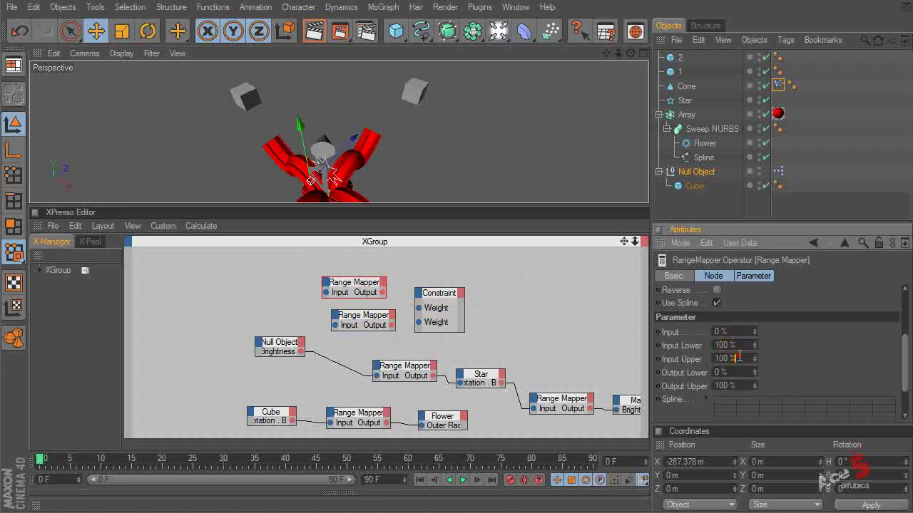
# Wire the null's Brightness output into both copied Range Mappers and each mapper's output into one Weight port of the Constraint node
pyautogui.moveTo(300, 351); pyautogui.dragTo(327, 293)
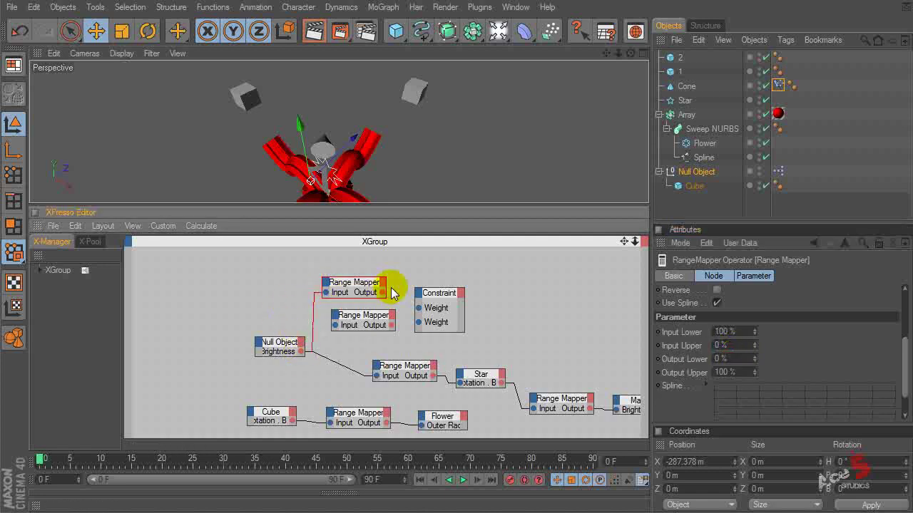
pyautogui.moveTo(385, 294); pyautogui.dragTo(419, 308)
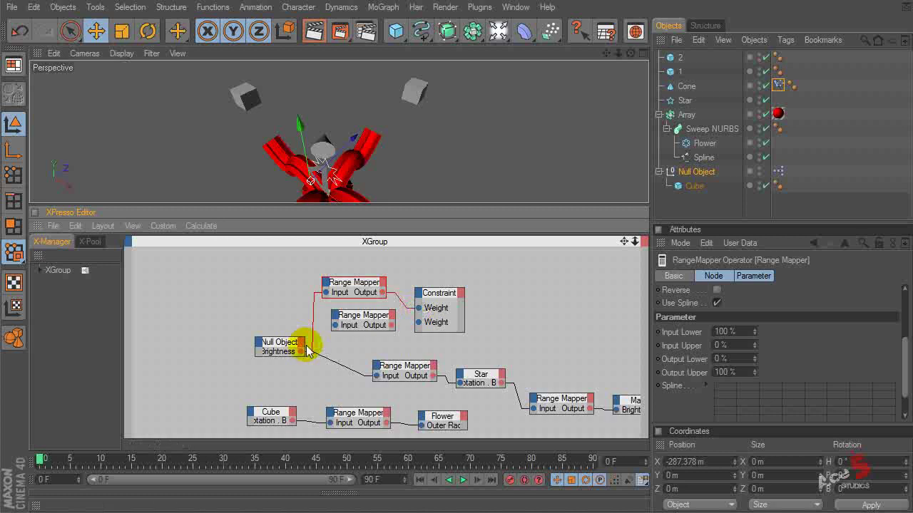
pyautogui.moveTo(301, 351); pyautogui.dragTo(334, 326)
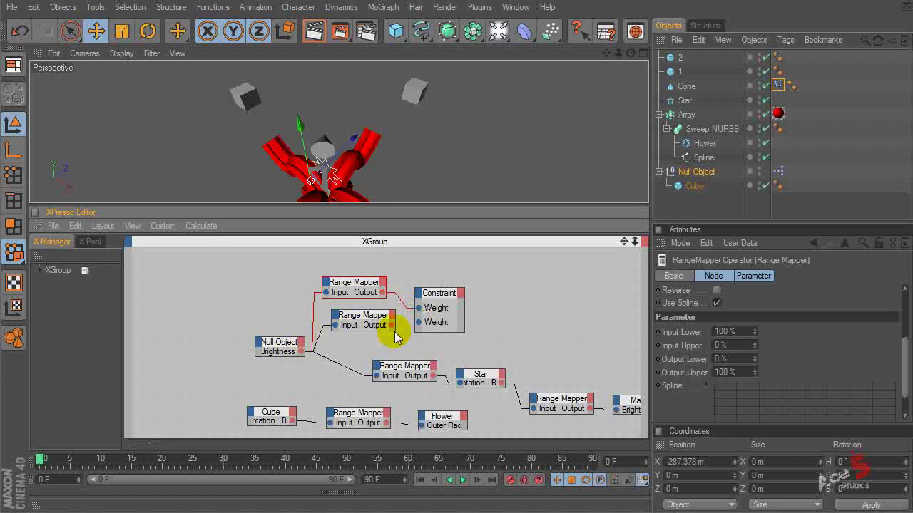
pyautogui.moveTo(391, 326); pyautogui.dragTo(420, 325)
# Test the constraint rig by lowering the Null Object's Brightness to 0%
pyautogui.click(702, 207)
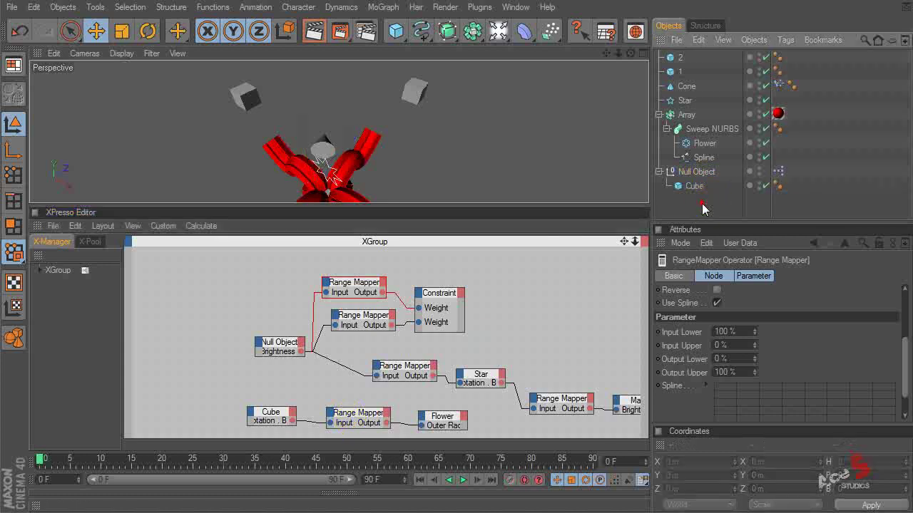
pyautogui.click(698, 173)
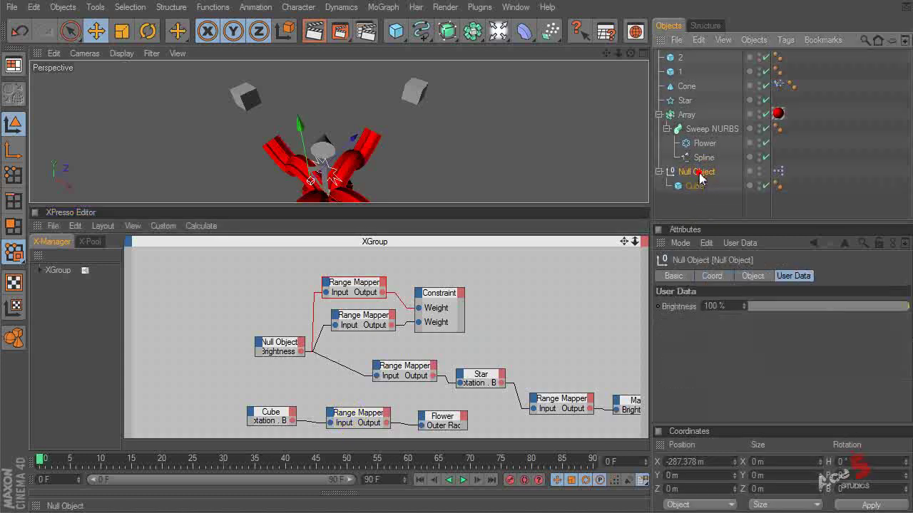
pyautogui.moveTo(887, 312); pyautogui.dragTo(713, 306)
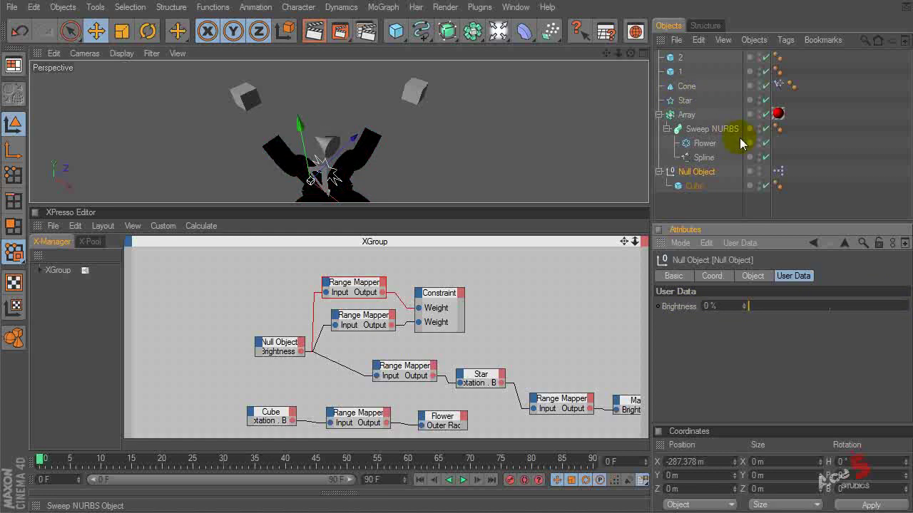
# Show the null's attributes in a separate window beside the cone's Constraint targets and raise Brightness to 64% to compare both weights
pyautogui.click(904, 246)
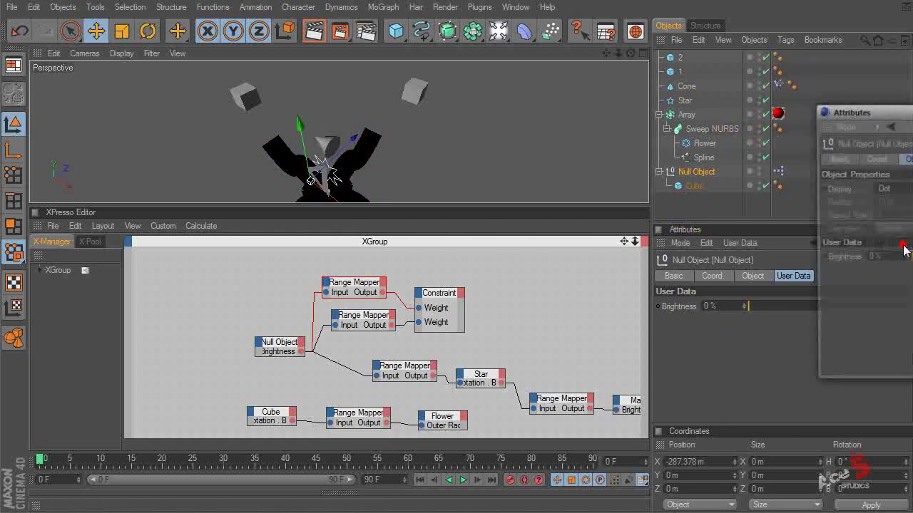
pyautogui.moveTo(888, 108); pyautogui.dragTo(469, 111)
pyautogui.click(778, 84)
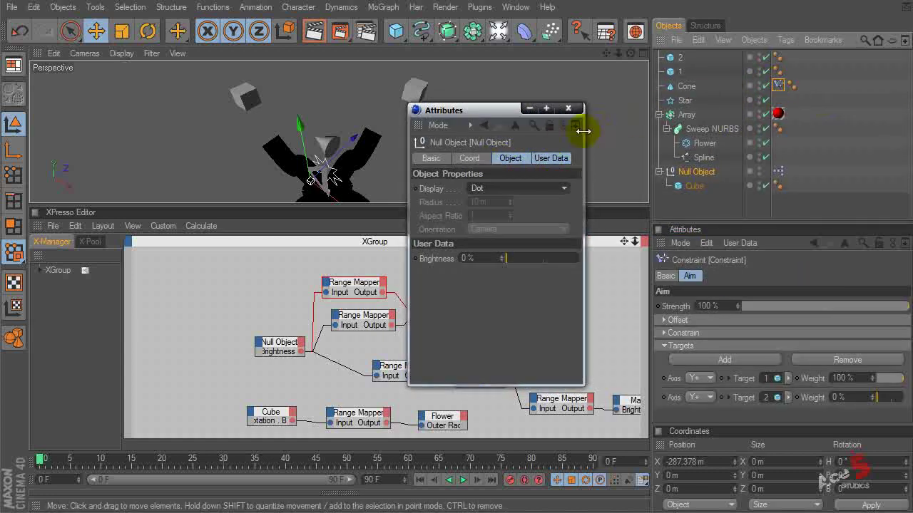
pyautogui.moveTo(815, 224); pyautogui.dragTo(815, 198)
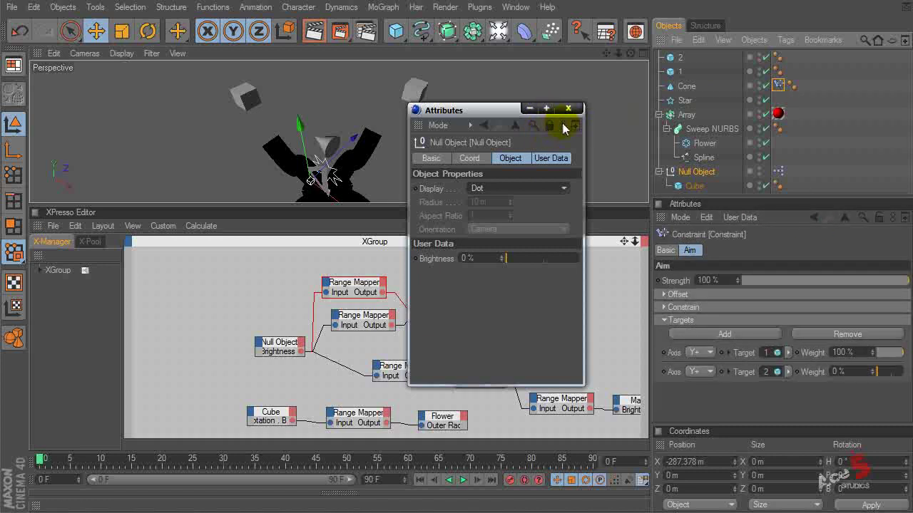
pyautogui.moveTo(508, 254); pyautogui.dragTo(552, 258)
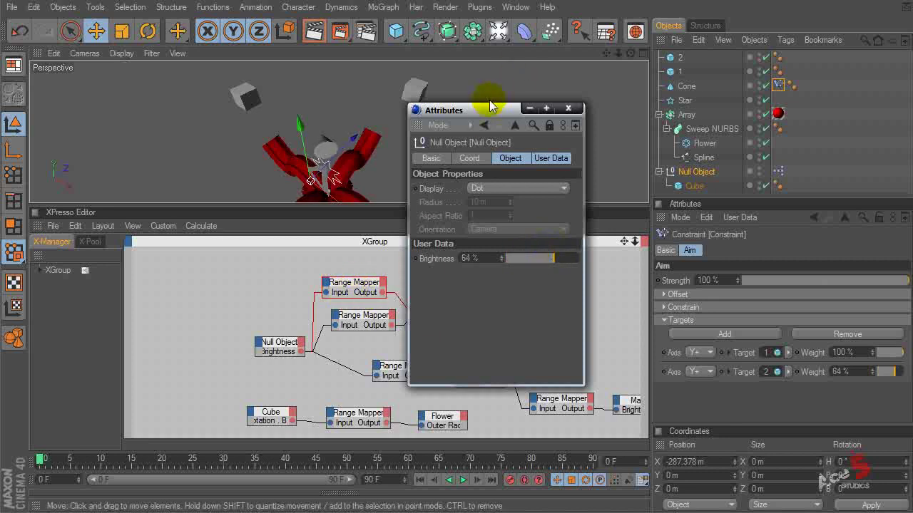
pyautogui.moveTo(469, 113); pyautogui.dragTo(129, 358)
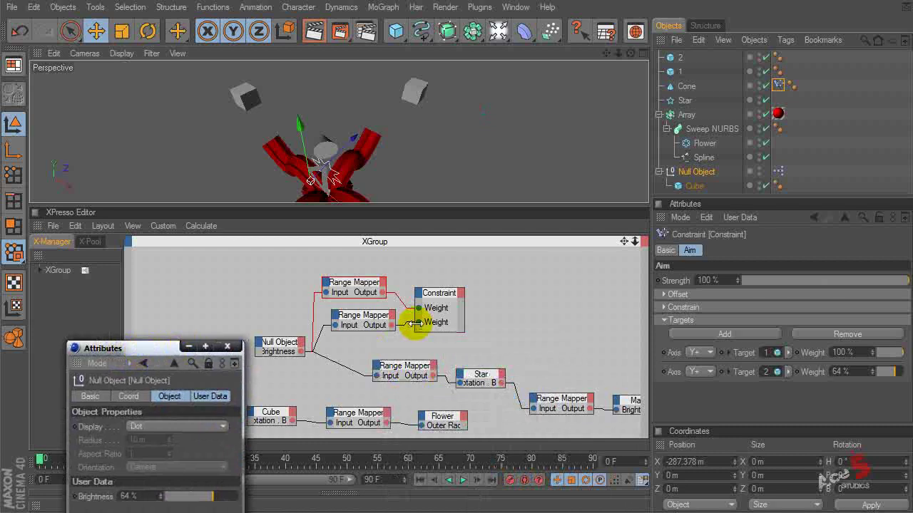
# Set the upper Range Mapper's Input Lower to 0% and Input Upper to 100%, and enable Reverse
pyautogui.click(361, 291)
pyautogui.scroll(-3, 814, 367)
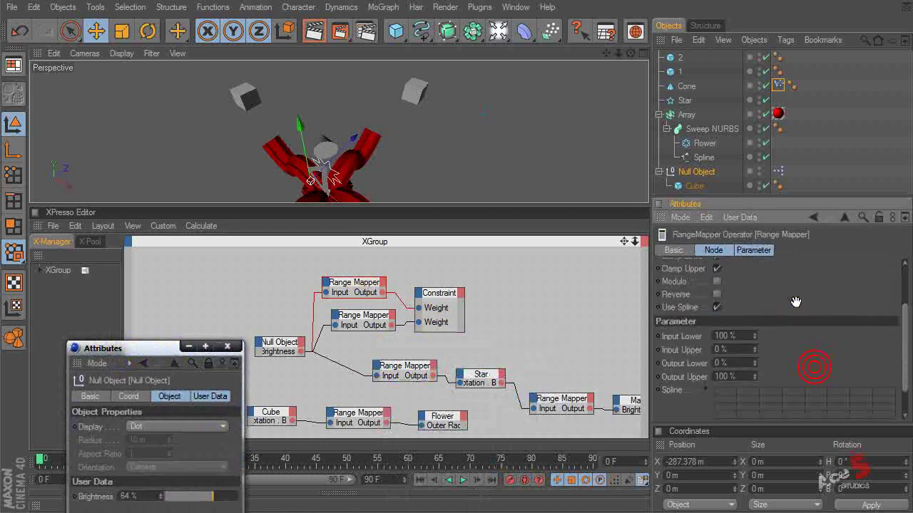
pyautogui.scroll(2, 795, 293)
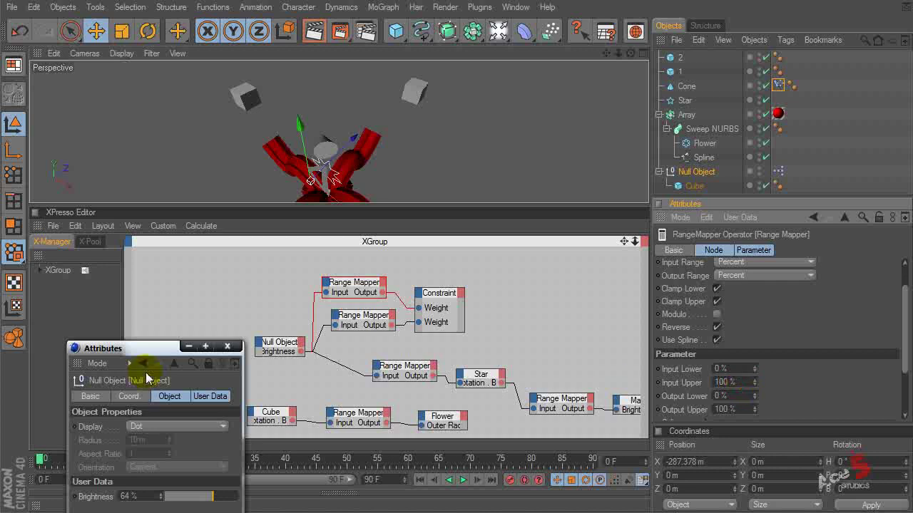
# Test the reversed weighting by moving the null's Brightness to 42% and up to 100%
pyautogui.moveTo(128, 348); pyautogui.dragTo(137, 295)
pyautogui.moveTo(225, 444); pyautogui.dragTo(205, 443)
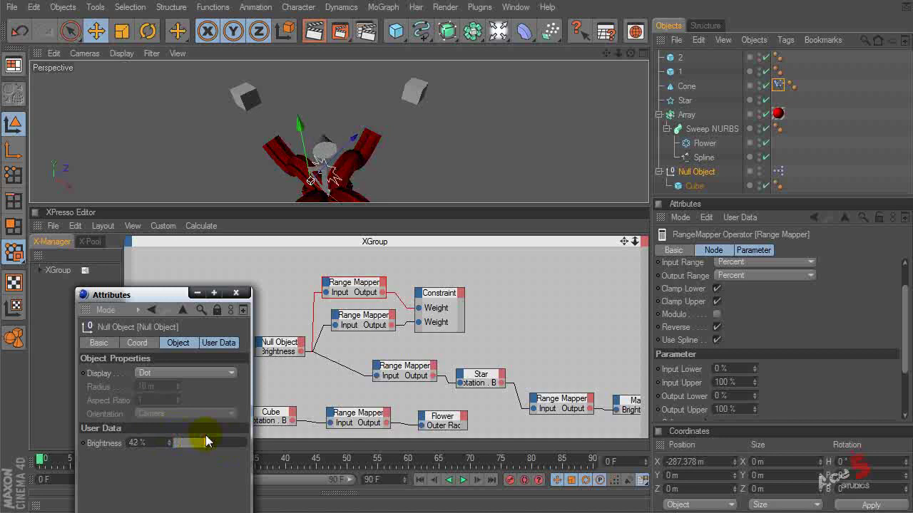
pyautogui.click(734, 370)
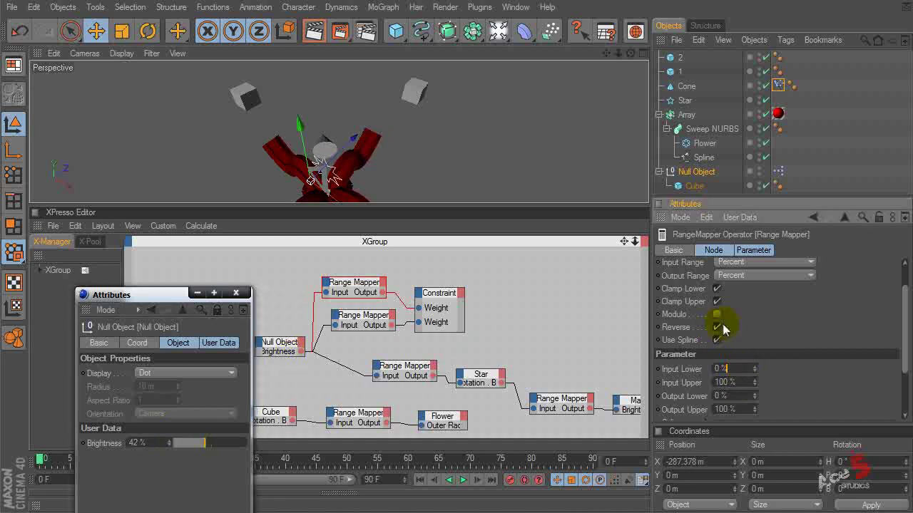
pyautogui.moveTo(205, 442); pyautogui.dragTo(267, 430)
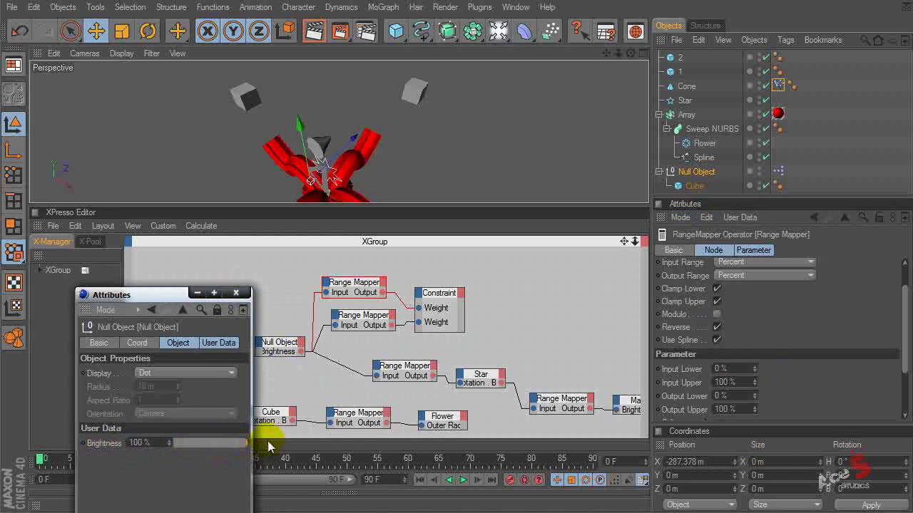
# Stretch cube 2 to about 966 m along Z and test how the cone aims as the null's Brightness goes down to 13%
pyautogui.click(420, 95)
pyautogui.moveTo(424, 98); pyautogui.dragTo(438, 67)
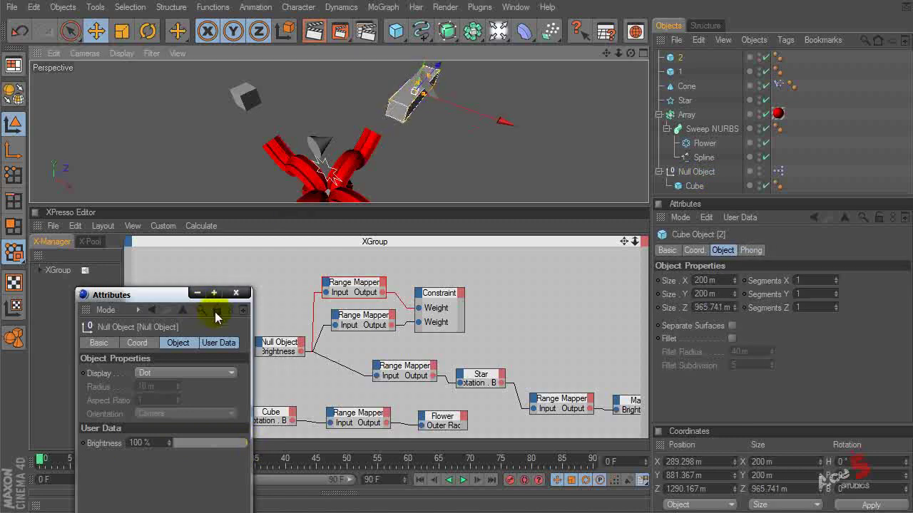
pyautogui.click(219, 444)
pyautogui.moveTo(220, 445); pyautogui.dragTo(200, 442)
pyautogui.moveTo(136, 299); pyautogui.dragTo(140, 212)
pyautogui.moveTo(168, 352); pyautogui.dragTo(172, 351)
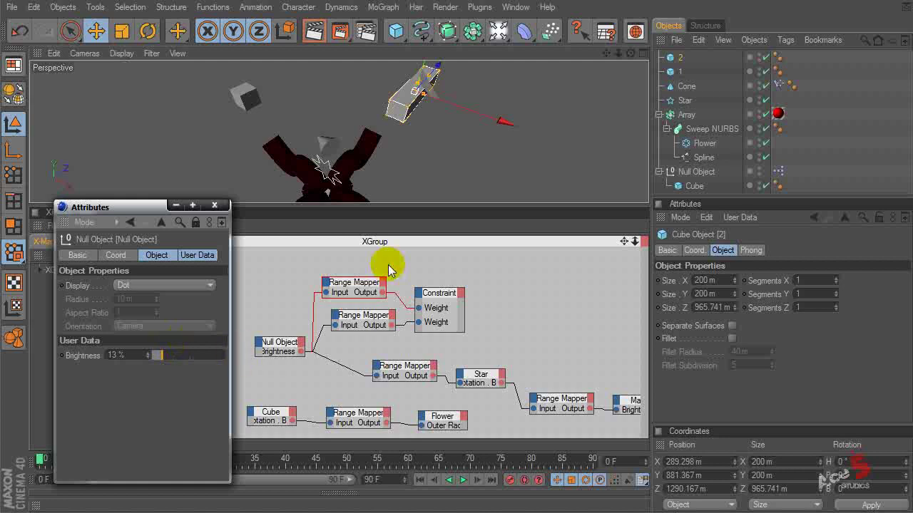
# Examine which input ports the Constraint node offers and which coordinate output ports the Star node offers
pyautogui.moveTo(384, 286); pyautogui.dragTo(421, 298)
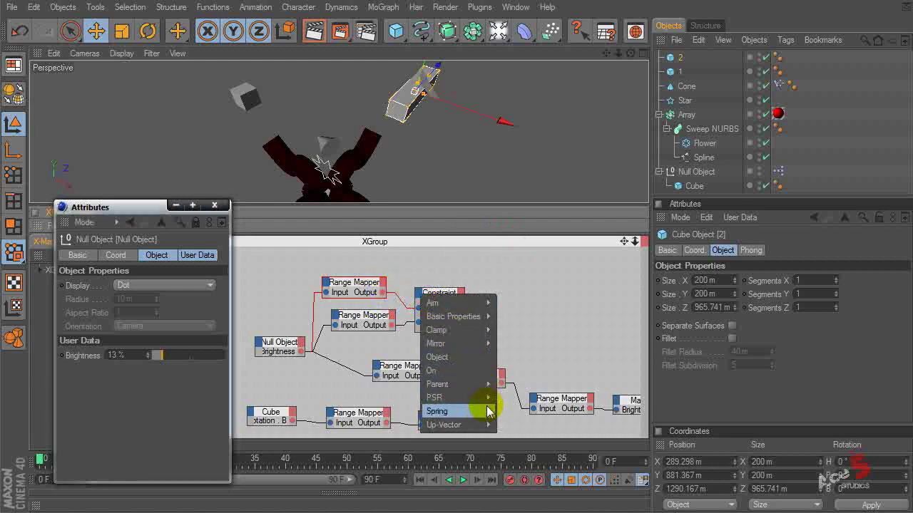
pyautogui.moveTo(459, 318)
pyautogui.click(379, 271)
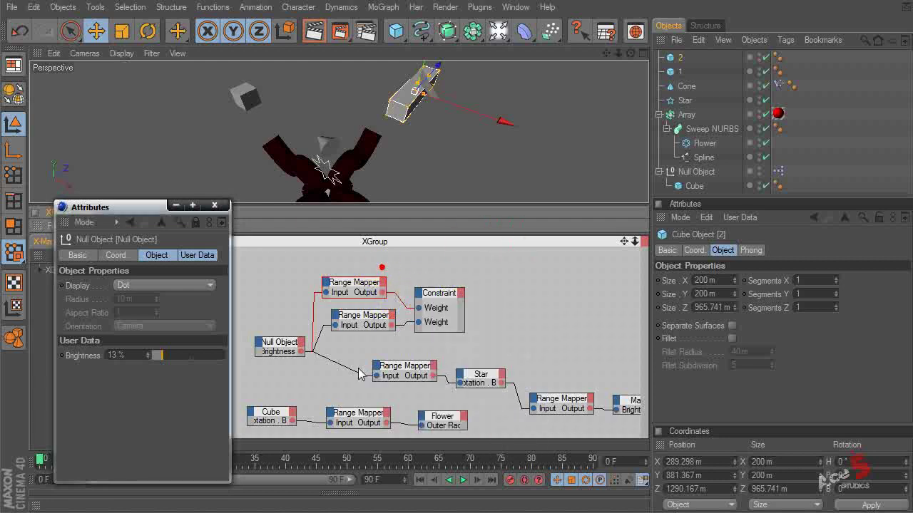
pyautogui.click(502, 373)
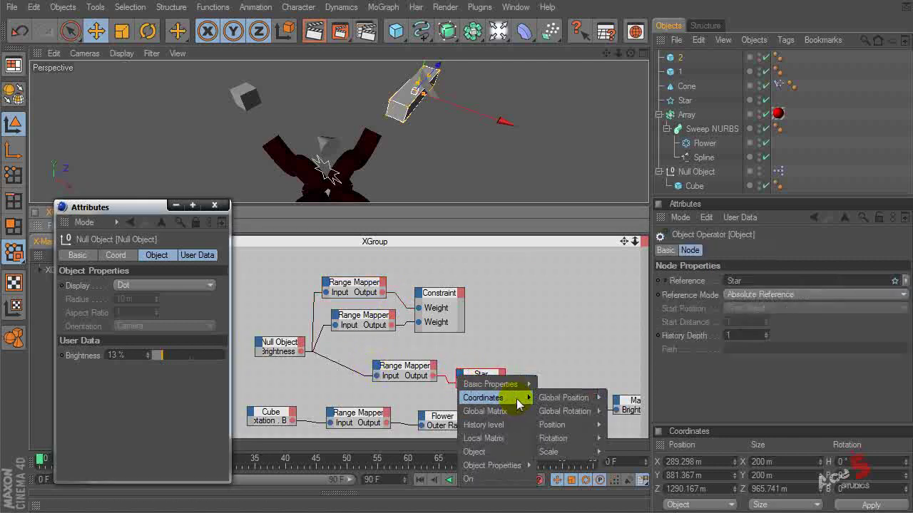
pyautogui.moveTo(581, 403)
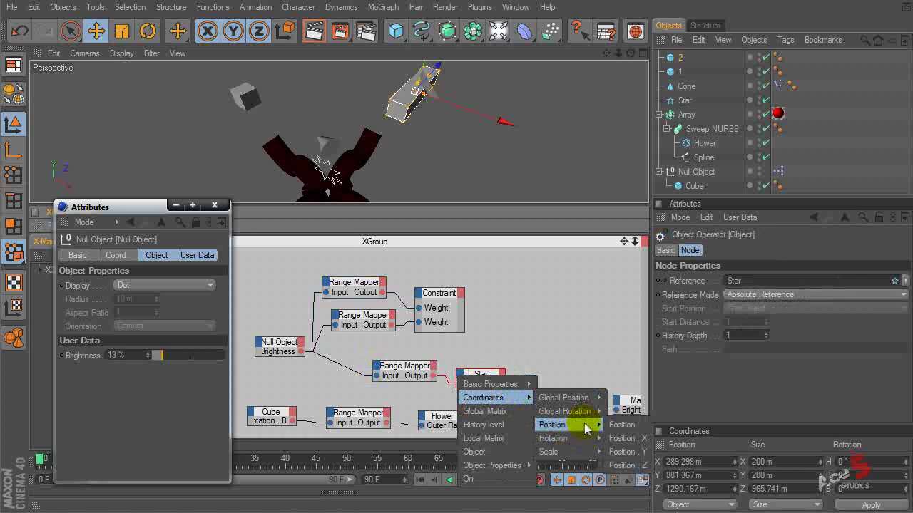
pyautogui.click(540, 318)
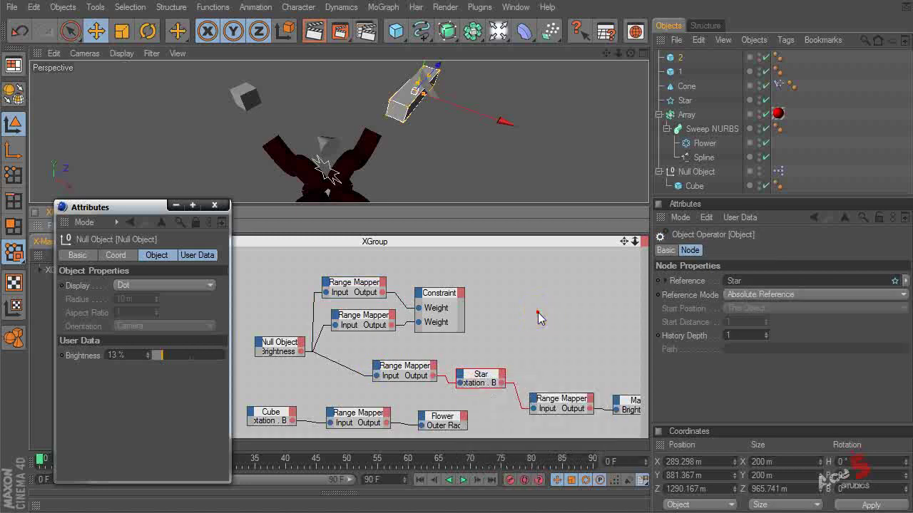
# Start a new empty scene with the null's separate attributes window closed, and enlarge the viewport above the XPresso Editor
pyautogui.click(214, 205)
pyautogui.click(724, 78)
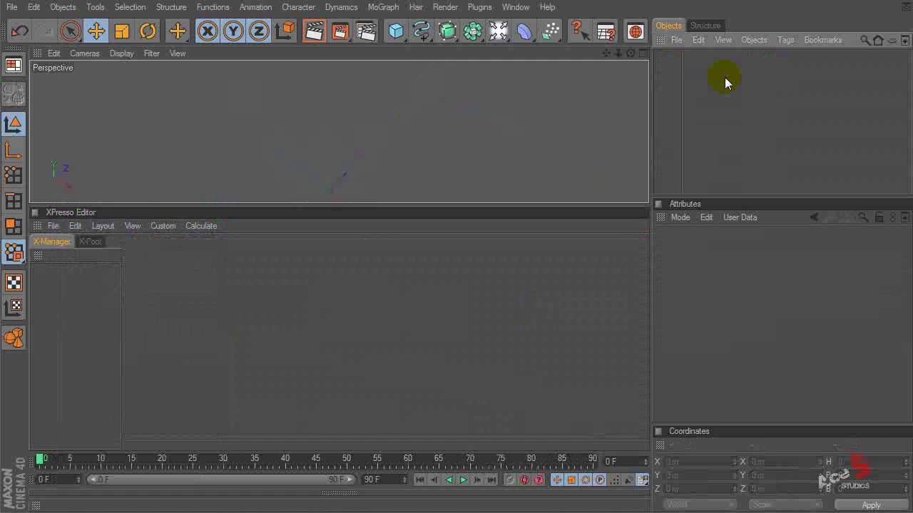
pyautogui.moveTo(264, 207); pyautogui.dragTo(264, 262)
pyautogui.keyDown('alt'); pyautogui.moveTo(381, 199); pyautogui.dragTo(388, 141, button='middle'); pyautogui.keyUp('alt')
pyautogui.keyDown('alt'); pyautogui.moveTo(381, 199); pyautogui.dragTo(650, 136); pyautogui.keyUp('alt')
pyautogui.keyDown('alt'); pyautogui.moveTo(381, 199); pyautogui.dragTo(370, 242); pyautogui.keyUp('alt')
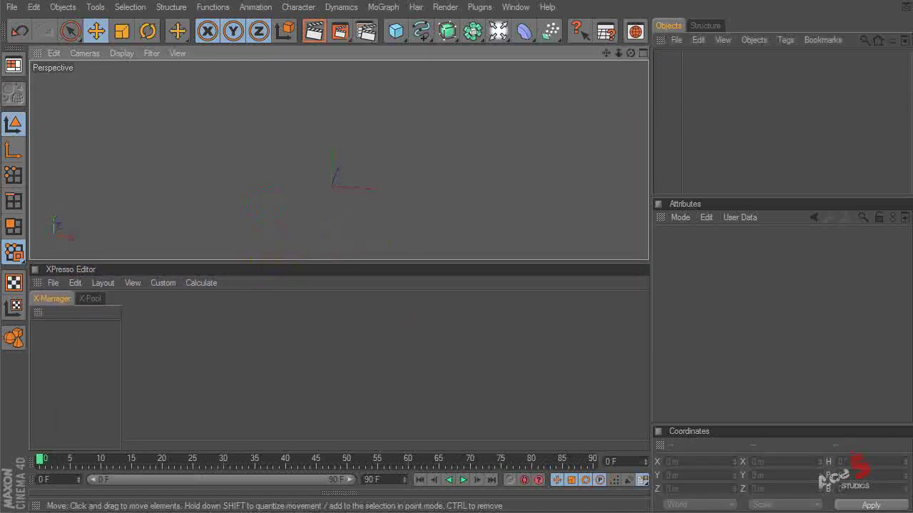
pyautogui.click(331, 177)
pyautogui.keyDown('alt'); pyautogui.moveTo(391, 176); pyautogui.dragTo(396, 177); pyautogui.keyUp('alt')
# Add a cube primitive, group it under a null and select that null in the expanded hierarchy
pyautogui.click(396, 31)
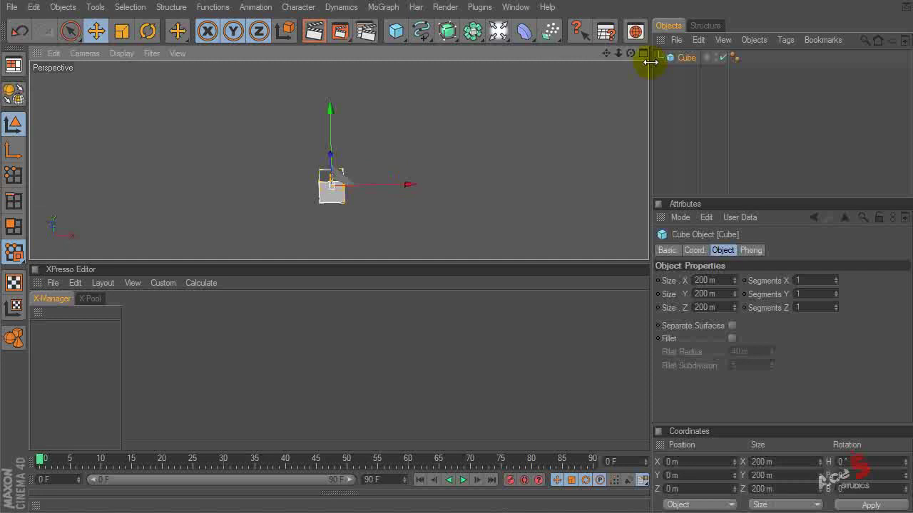
pyautogui.moveTo(359, 136)
pyautogui.keyDown('alt'); pyautogui.mouseDown()
pyautogui.moveTo(293, 132)
pyautogui.moveTo(367, 132)
pyautogui.mouseUp(); pyautogui.keyUp('alt')
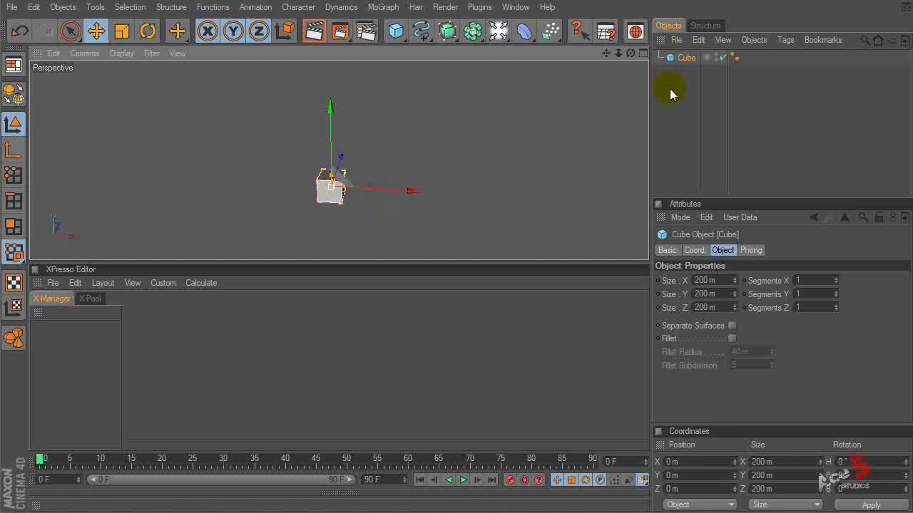
pyautogui.hotkey('alt', 'g')
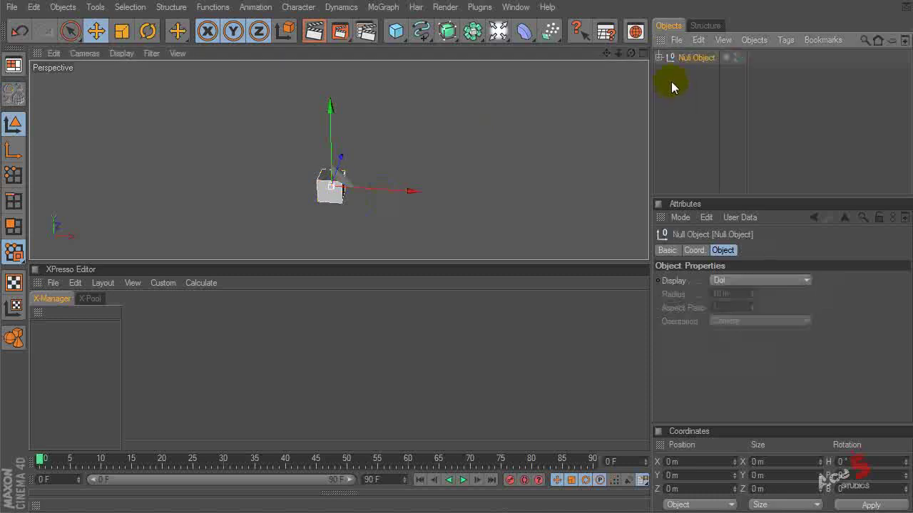
pyautogui.click(659, 57)
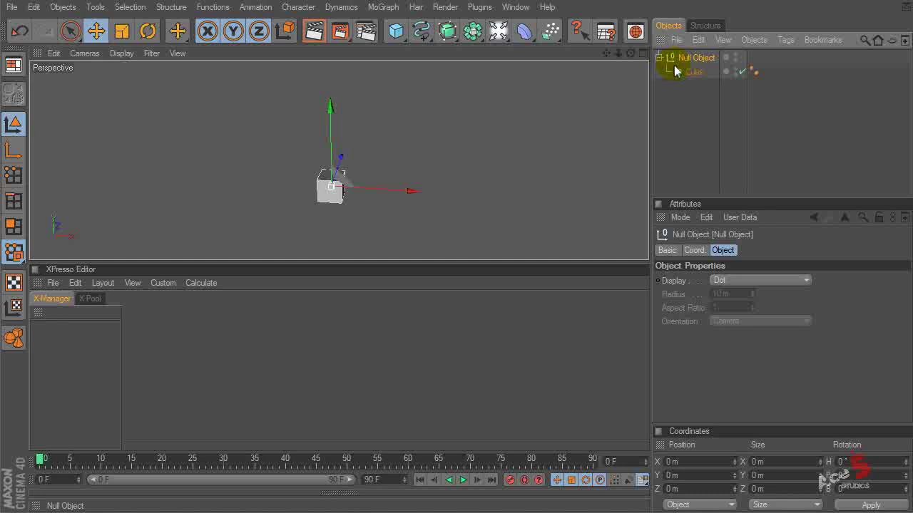
pyautogui.click(685, 73)
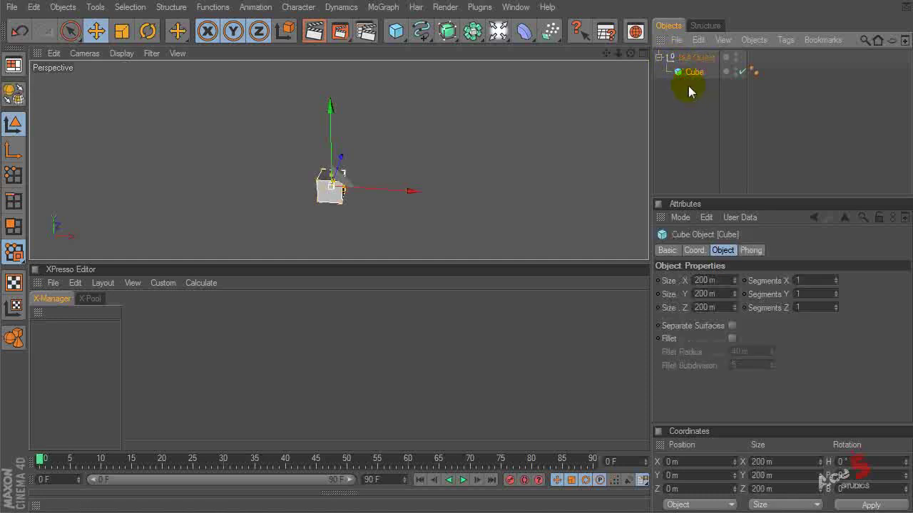
pyautogui.click(697, 57)
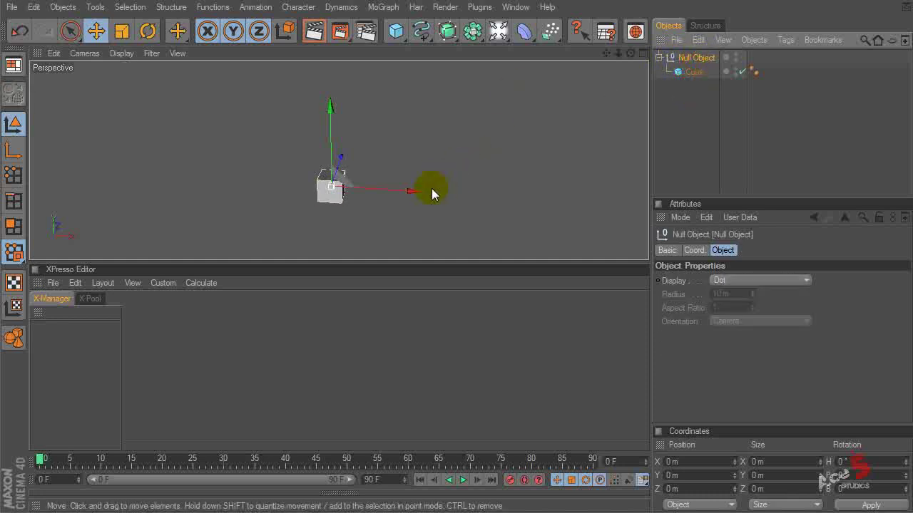
# Move the null about 858 m along X and compare its position values with those of the child cube
pyautogui.moveTo(405, 192); pyautogui.dragTo(521, 197)
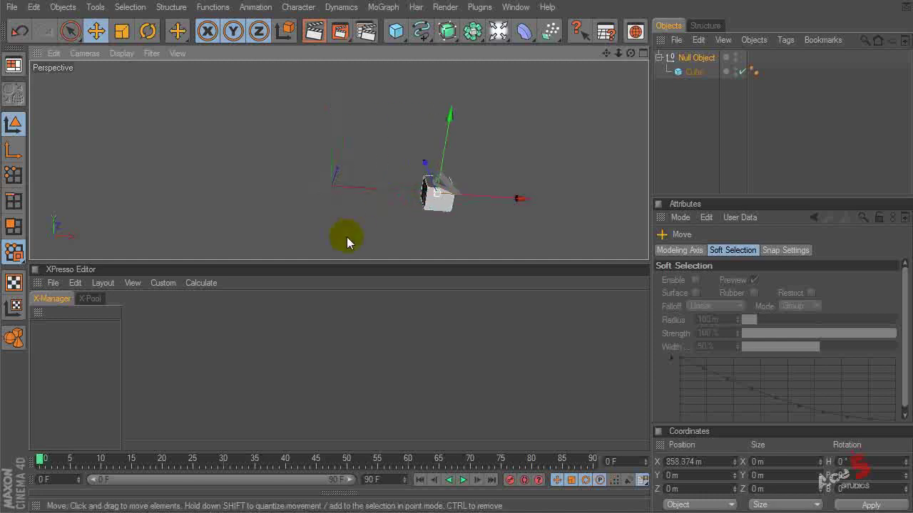
pyautogui.click(689, 73)
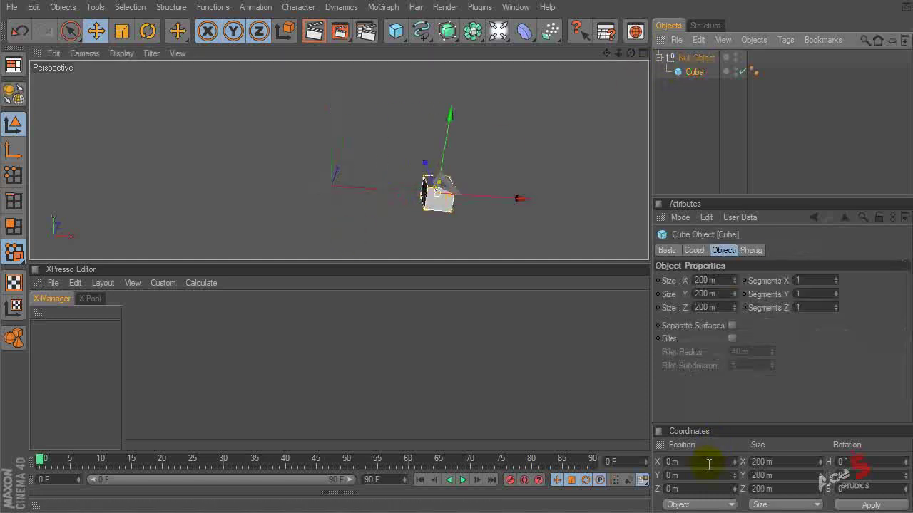
pyautogui.click(682, 57)
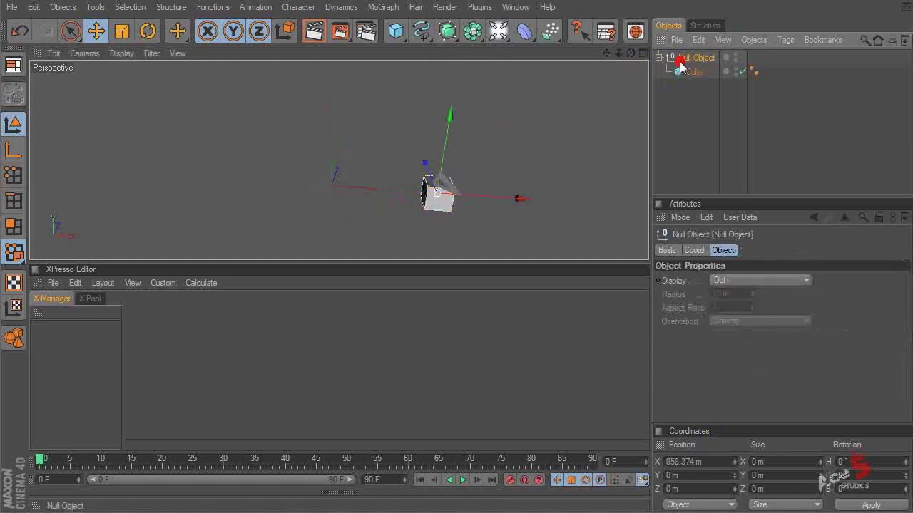
pyautogui.click(708, 464)
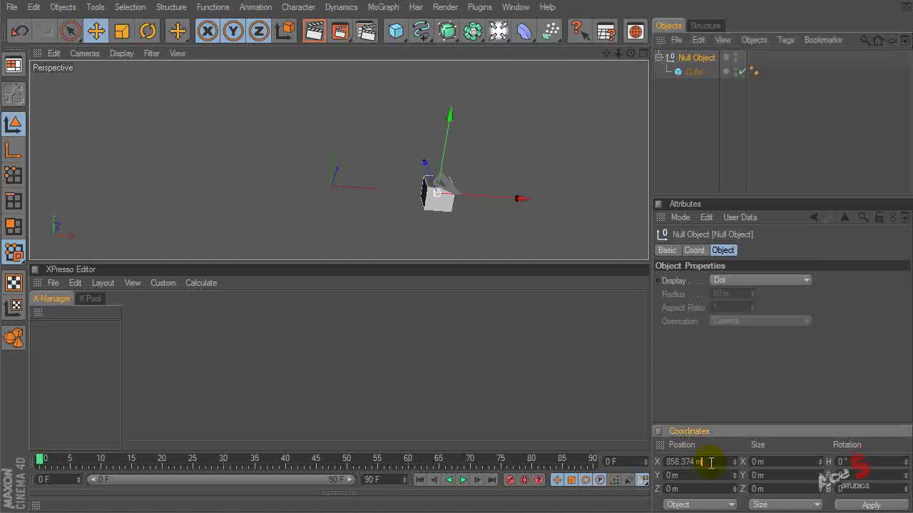
pyautogui.click(694, 73)
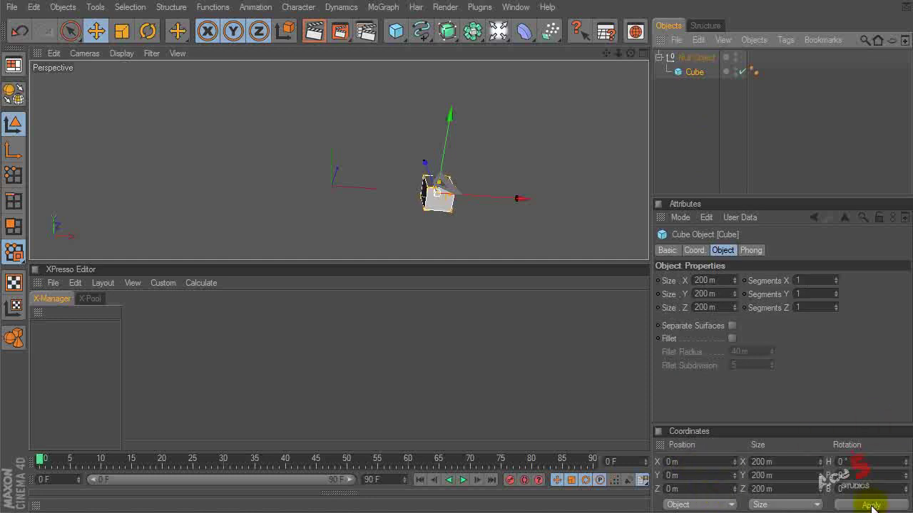
pyautogui.click(689, 57)
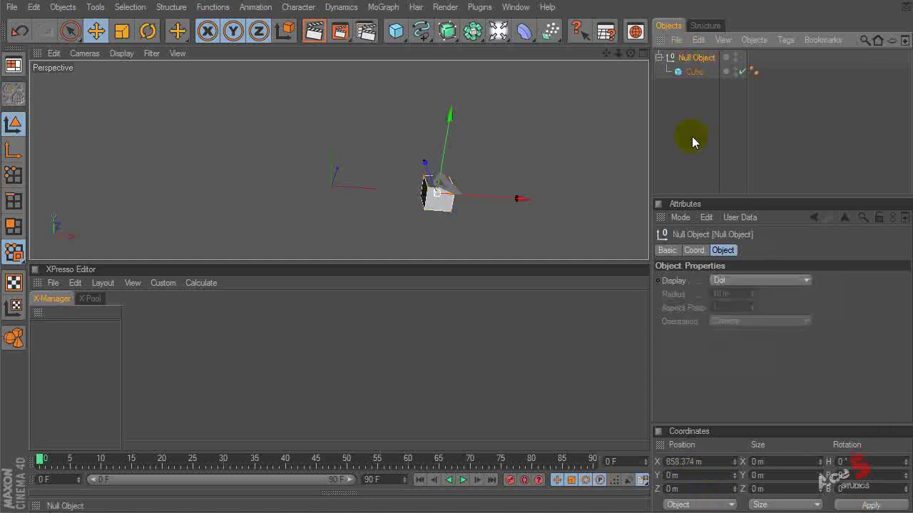
# Rotate the null around its bank axis and compare its rotation values with those of the child cube
pyautogui.press('r')
pyautogui.moveTo(422, 155); pyautogui.dragTo(521, 159)
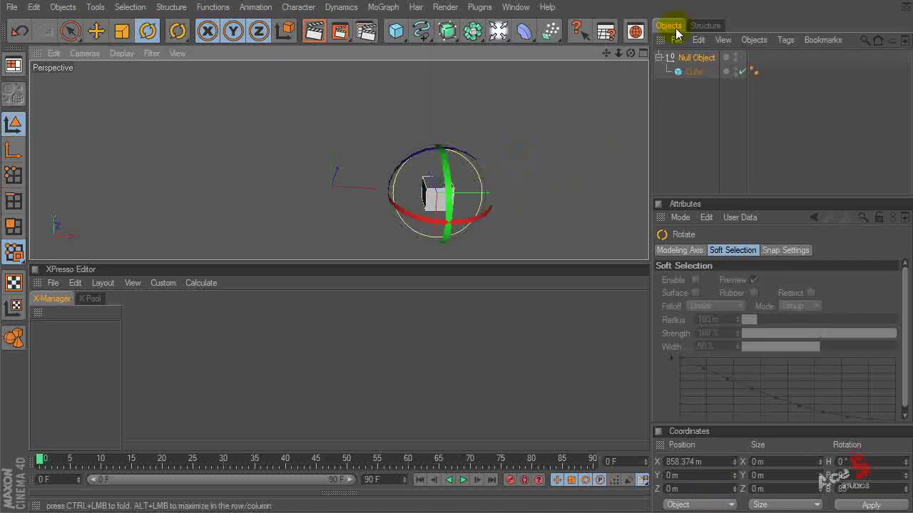
pyautogui.click(693, 72)
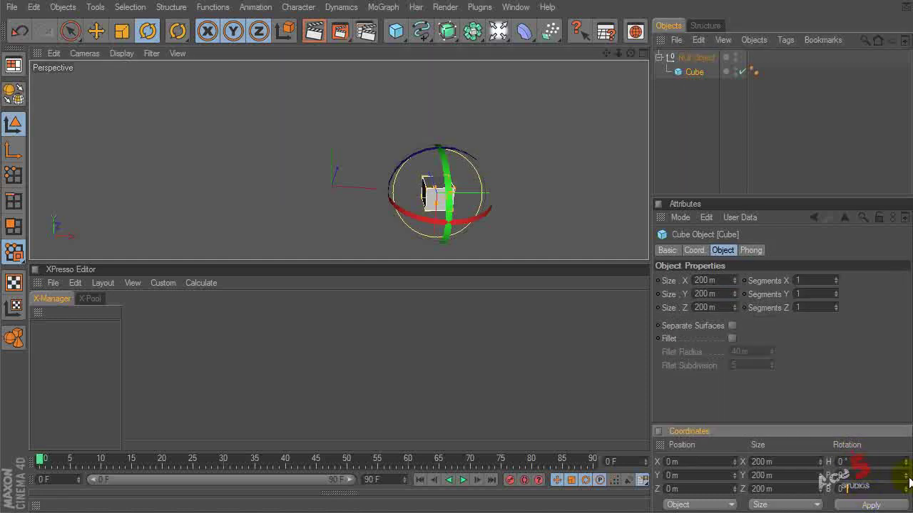
pyautogui.click(693, 57)
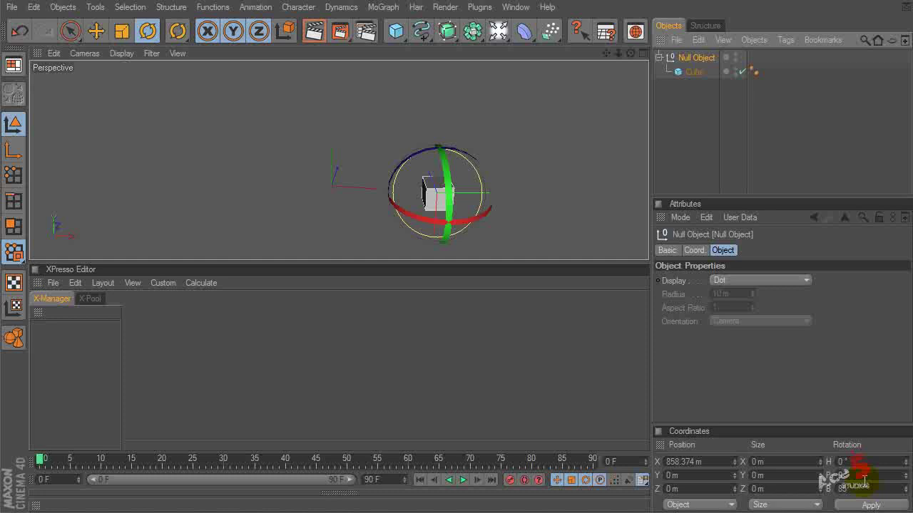
# Add an XPresso tag to the null and bring the child cube into the graph as a node
pyautogui.rightClick(690, 57)
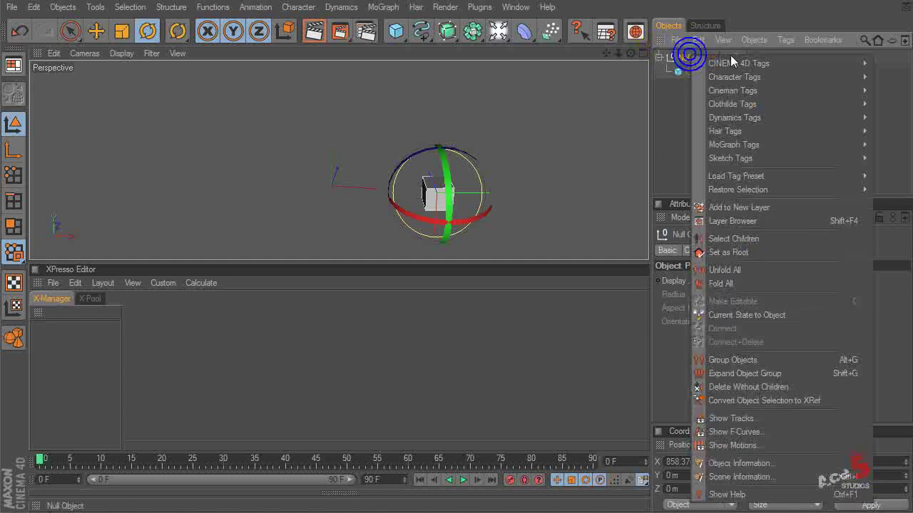
pyautogui.moveTo(738, 64)
pyautogui.click(897, 456)
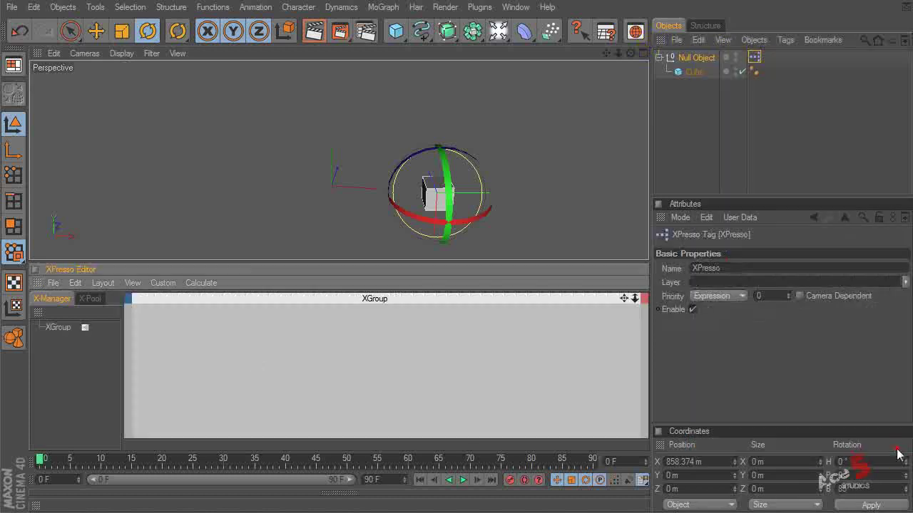
pyautogui.moveTo(694, 71); pyautogui.dragTo(499, 351)
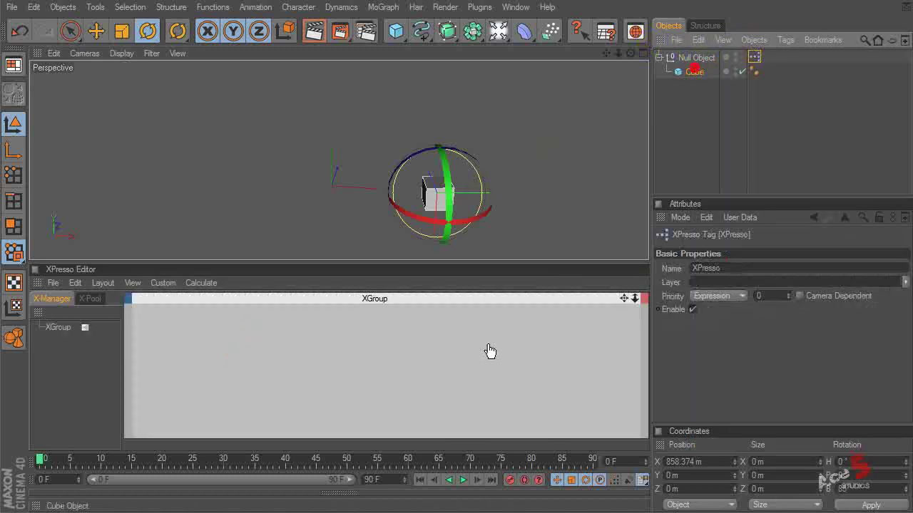
# Examine the Cube node's coordinate input ports, comparing the local Position entries with the Global Position entries
pyautogui.click(444, 345)
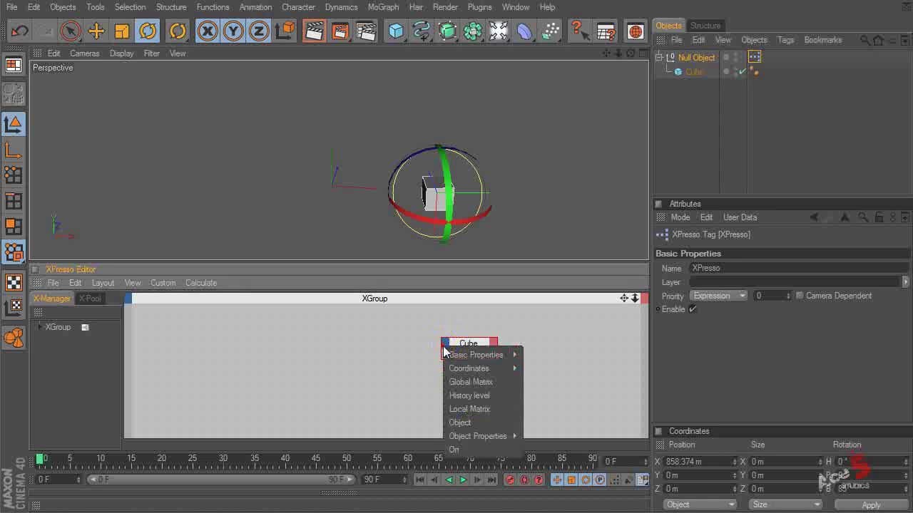
pyautogui.moveTo(485, 368)
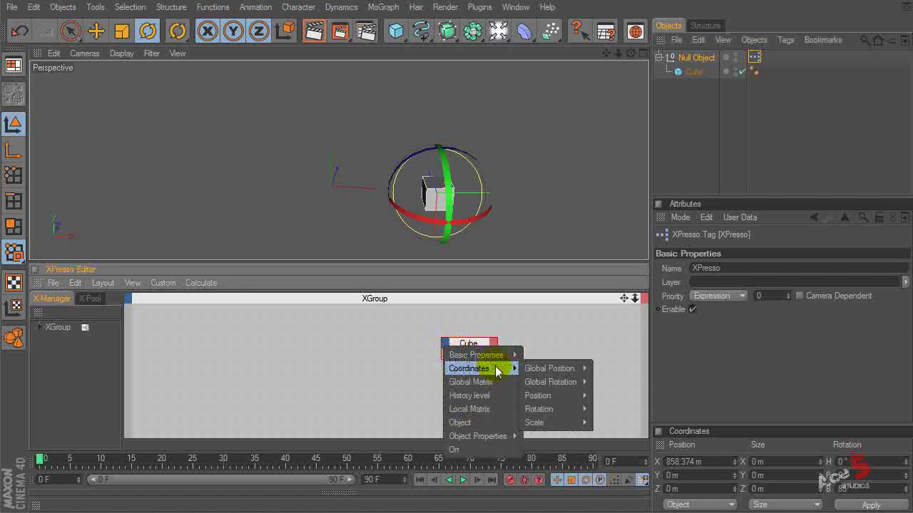
pyautogui.moveTo(571, 422)
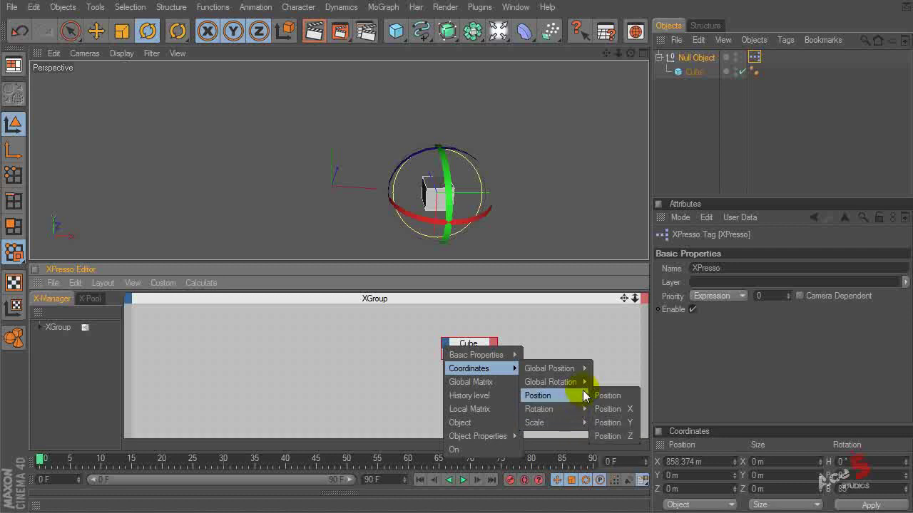
pyautogui.moveTo(576, 389)
pyautogui.moveTo(583, 371)
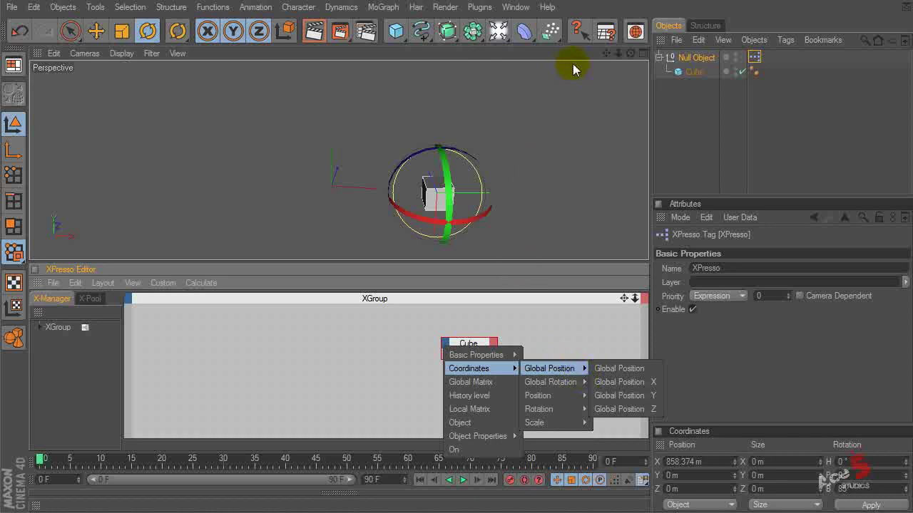
pyautogui.click(619, 368)
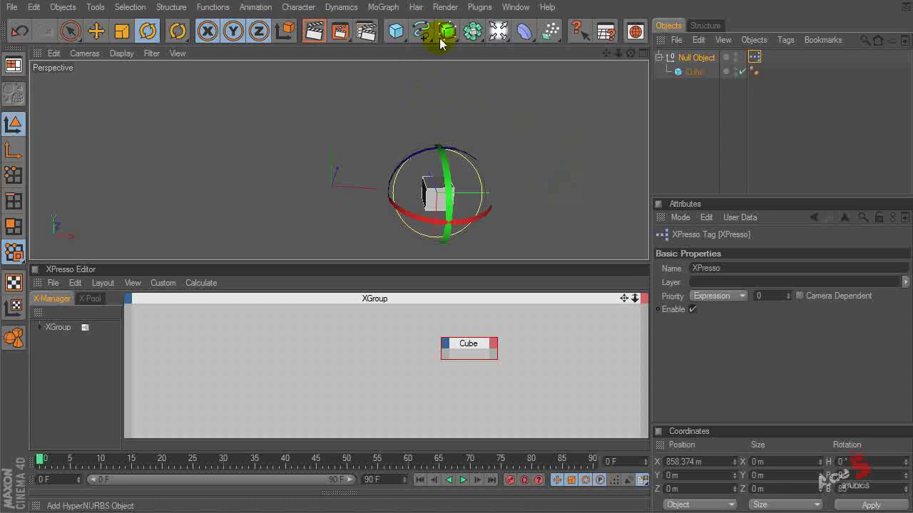
# Create a Text spline and bring it into the XPresso graph as a node beside the Cube node
pyautogui.moveTo(421, 30); pyautogui.dragTo(617, 143)
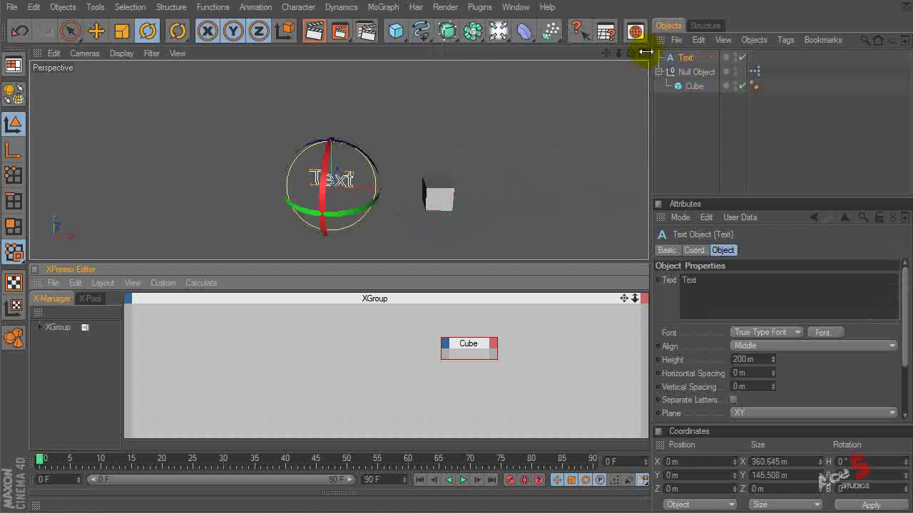
pyautogui.moveTo(679, 57); pyautogui.dragTo(559, 328)
pyautogui.click(492, 343)
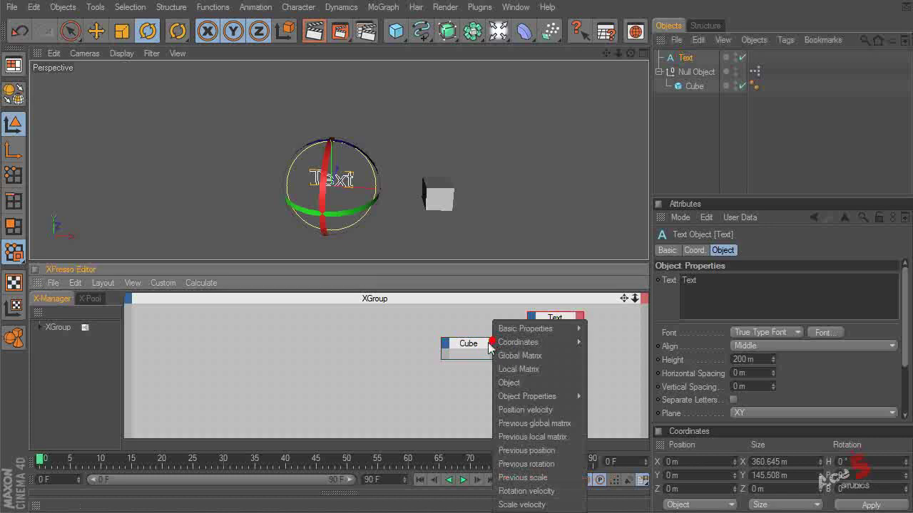
pyautogui.moveTo(559, 329)
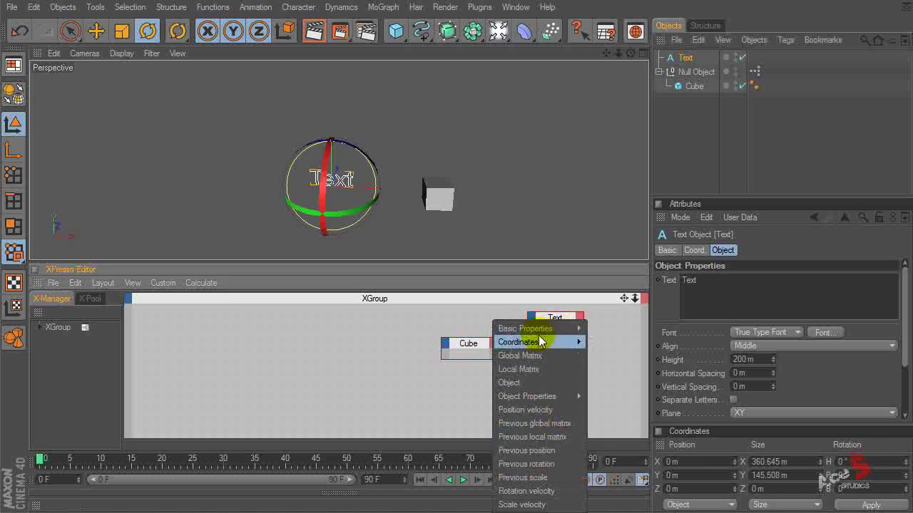
pyautogui.click(694, 74)
pyautogui.moveTo(474, 344); pyautogui.dragTo(278, 340)
pyautogui.moveTo(674, 71); pyautogui.dragTo(412, 337)
pyautogui.click(428, 335)
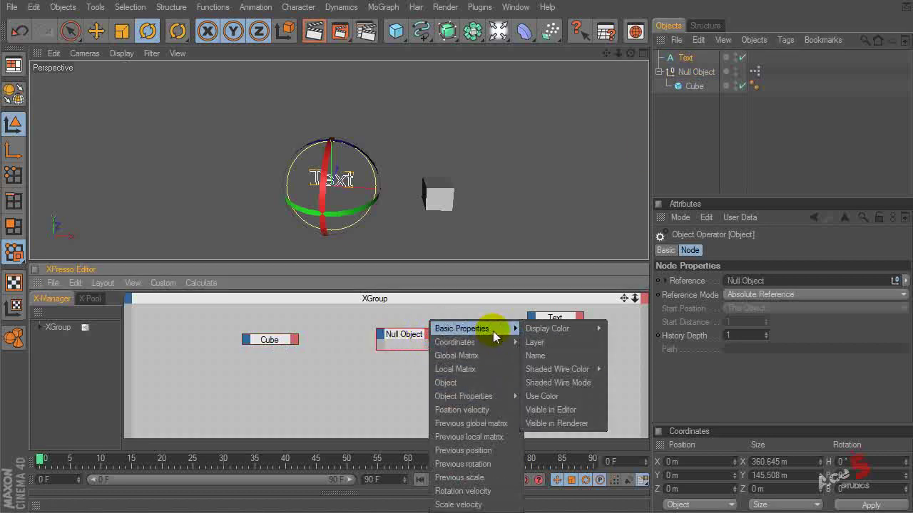
pyautogui.moveTo(498, 343)
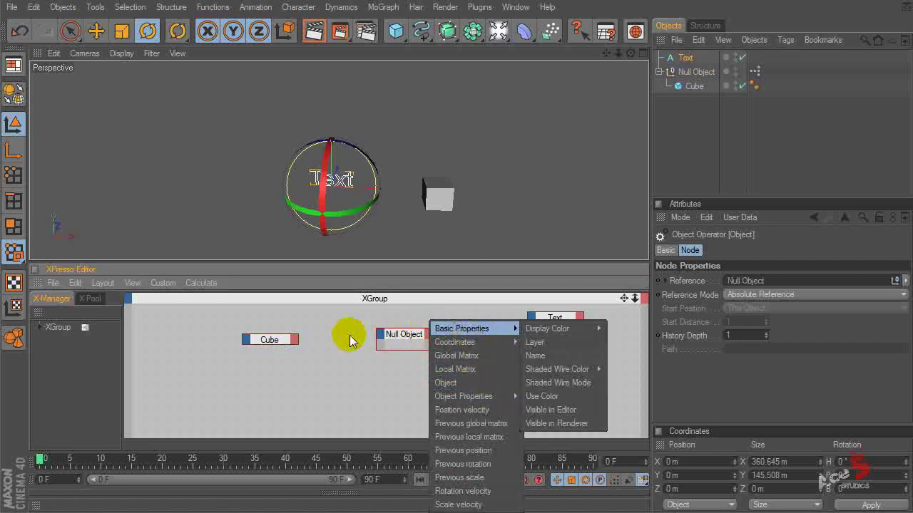
pyautogui.click(387, 336)
pyautogui.press('Delete')
# Place the Cube node near the Text node and give it a local Position X output port
pyautogui.moveTo(275, 339); pyautogui.dragTo(419, 340)
pyautogui.click(419, 339)
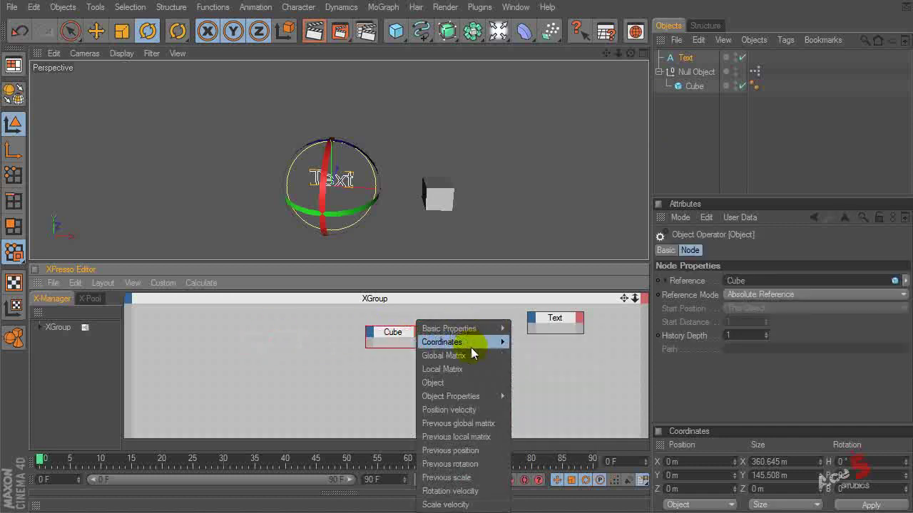
pyautogui.moveTo(464, 342)
pyautogui.moveTo(549, 348)
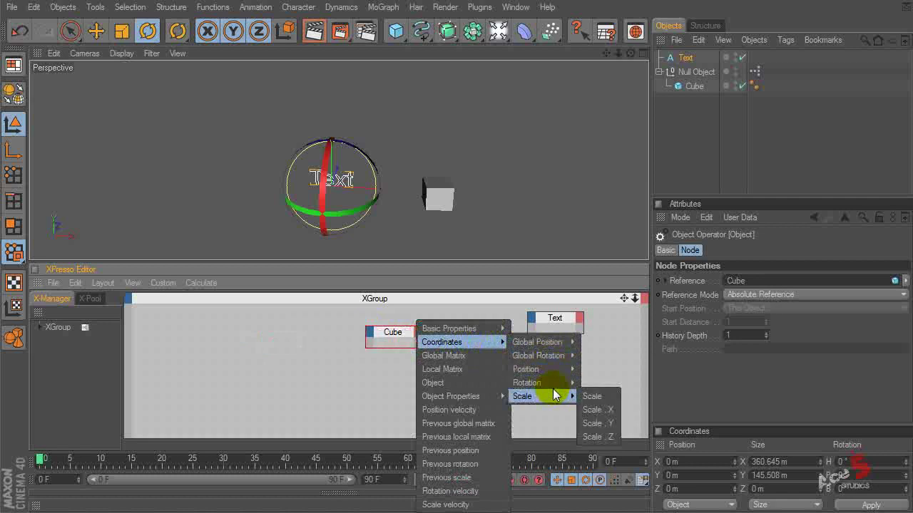
pyautogui.moveTo(528, 369)
pyautogui.click(631, 385)
# Connect the Cube node's Position X output to a new Text input on the Text node and deselect all objects
pyautogui.moveTo(418, 342); pyautogui.dragTo(530, 325)
pyautogui.moveTo(567, 344)
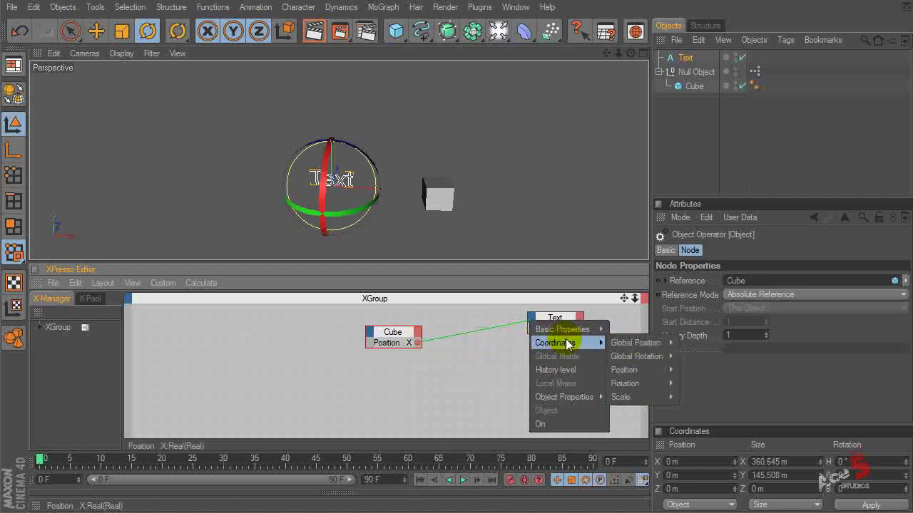
pyautogui.moveTo(577, 397)
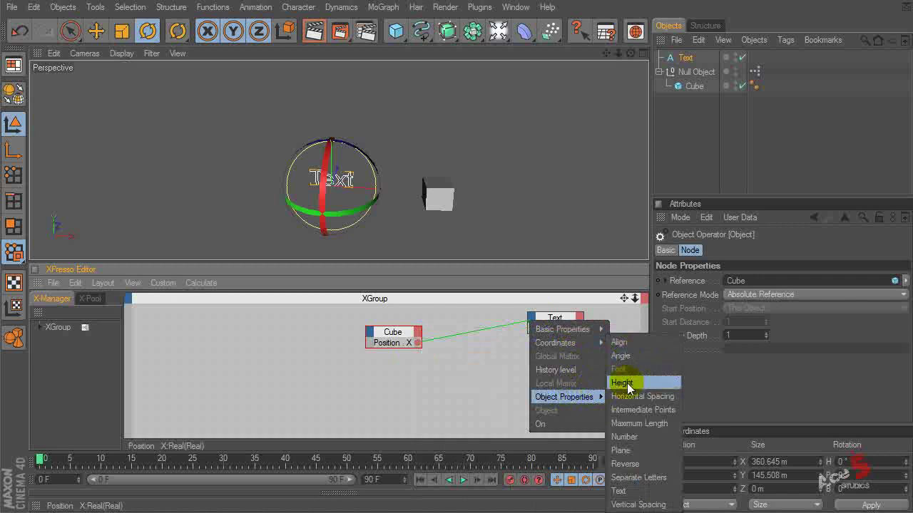
pyautogui.click(626, 492)
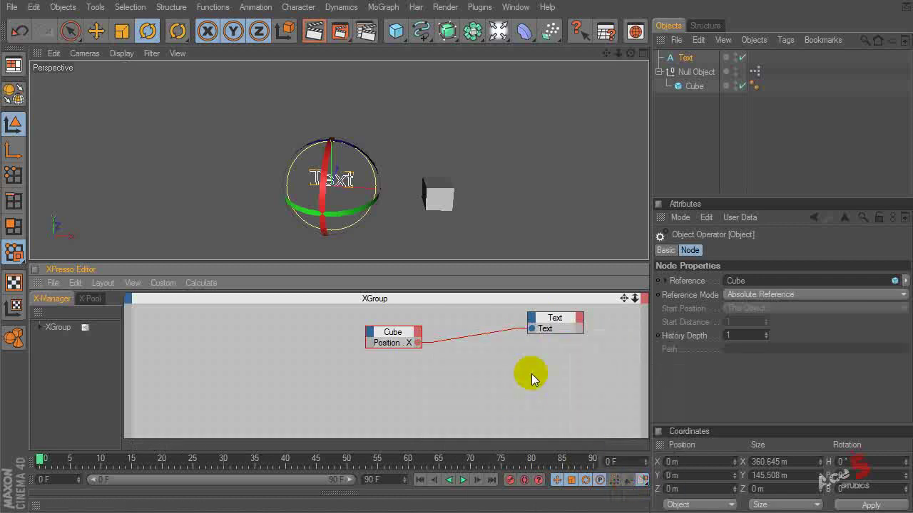
pyautogui.click(692, 126)
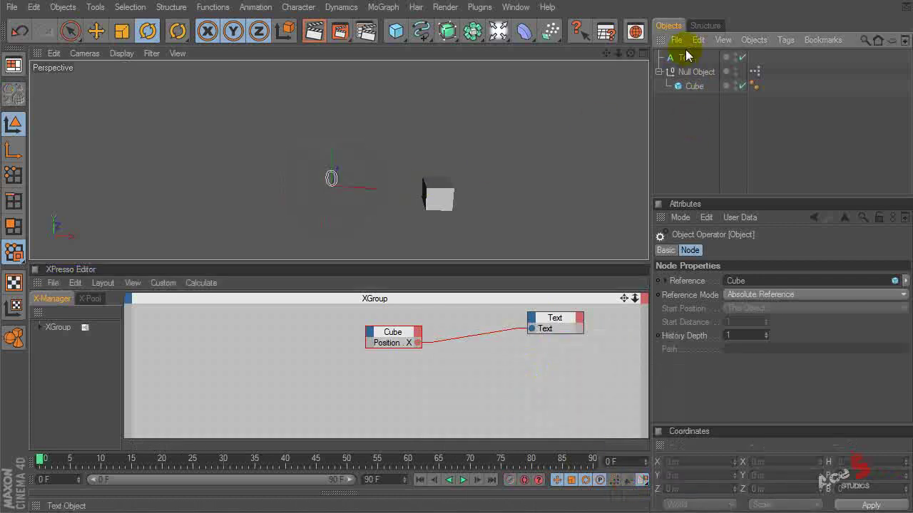
# Duplicate the child cube and the Text spline together and move the copies up about 408 m
pyautogui.click(686, 85)
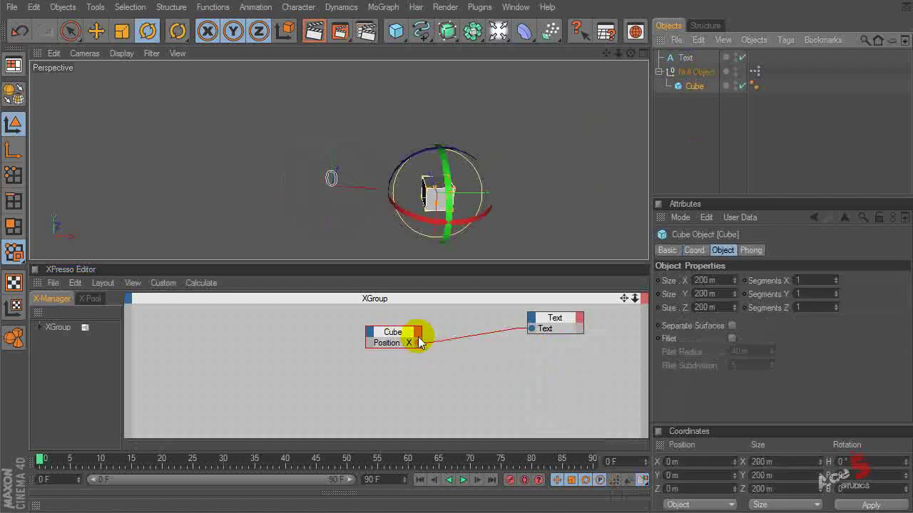
pyautogui.keyDown('ctrl'); pyautogui.click(685, 57); pyautogui.keyUp('ctrl')
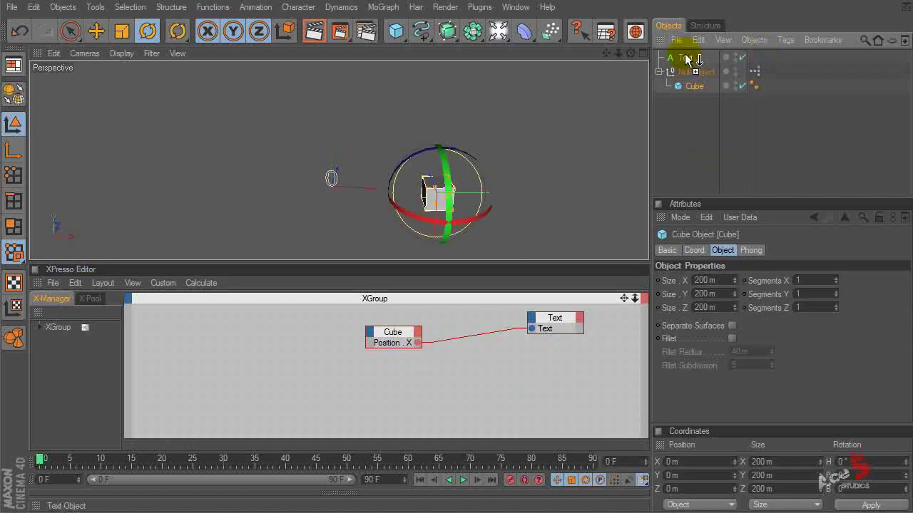
pyautogui.hotkey('ctrl', 'c')
pyautogui.hotkey('ctrl', 'v')
pyautogui.press('e')
pyautogui.moveTo(383, 146); pyautogui.dragTo(557, 185)
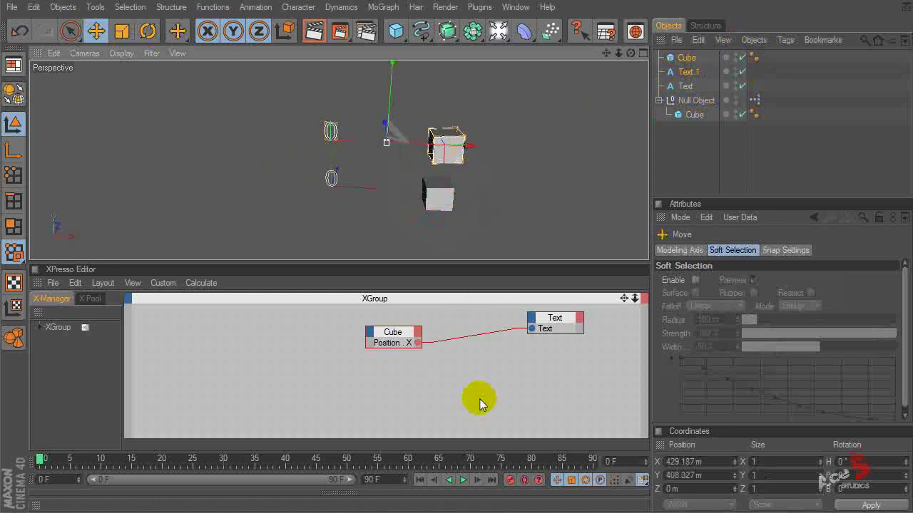
# Bring the Text.1 spline into the XPresso graph as a node below the Text node
pyautogui.moveTo(684, 71); pyautogui.dragTo(546, 387)
pyautogui.click(381, 340)
pyautogui.click(552, 393)
pyautogui.click(546, 372)
pyautogui.press('Delete')
pyautogui.click(545, 390)
pyautogui.click(372, 332)
# Give the Cube node a second output port for Global Position X
pyautogui.click(418, 331)
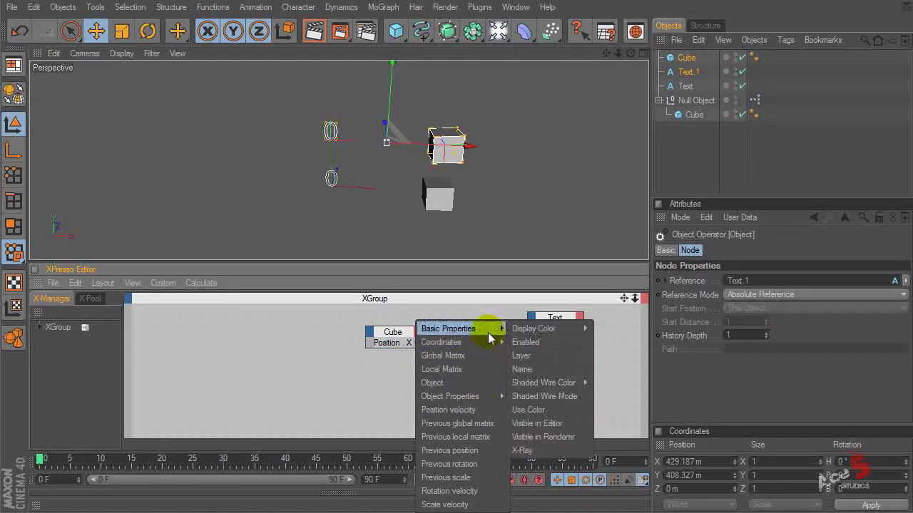
pyautogui.moveTo(542, 371)
pyautogui.moveTo(539, 342)
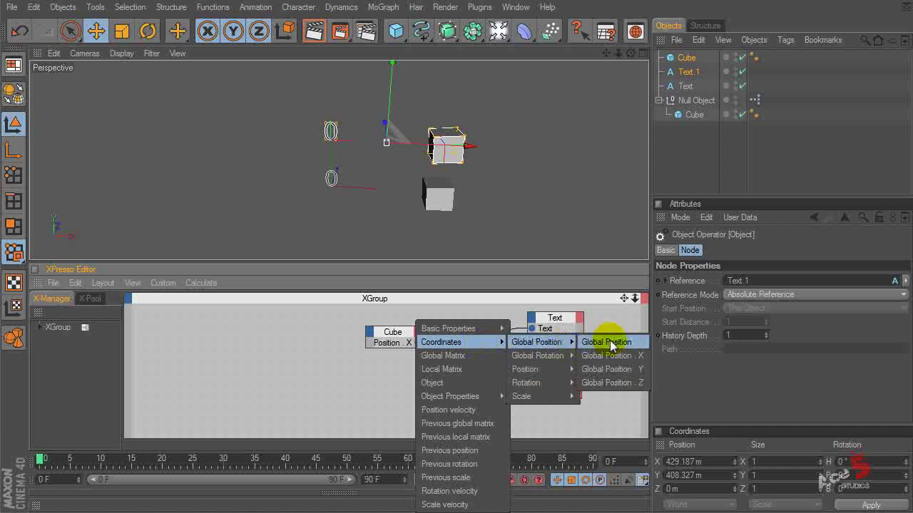
pyautogui.click(602, 342)
# Connect the Cube node's Global Position X output to a new Text input on the Text.1 node and deselect all objects
pyautogui.moveTo(417, 382); pyautogui.dragTo(532, 383)
pyautogui.moveTo(599, 457)
pyautogui.click(620, 491)
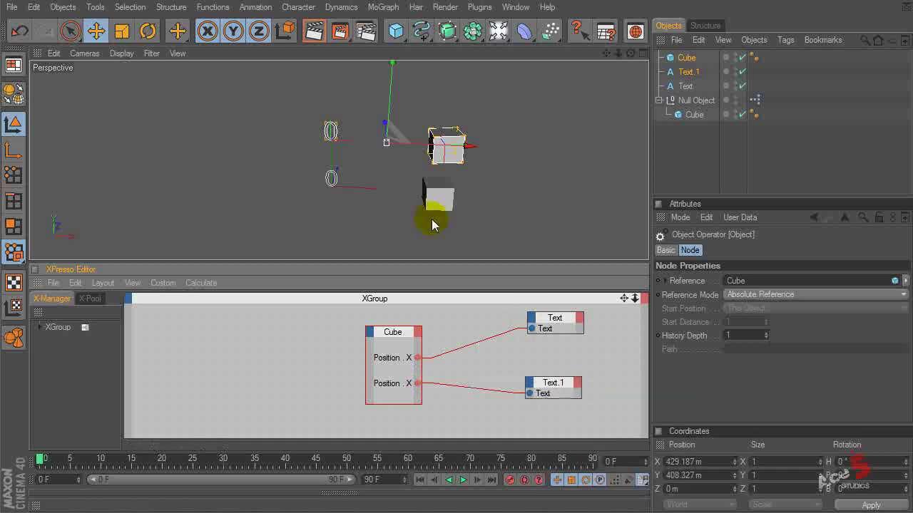
pyautogui.click(701, 152)
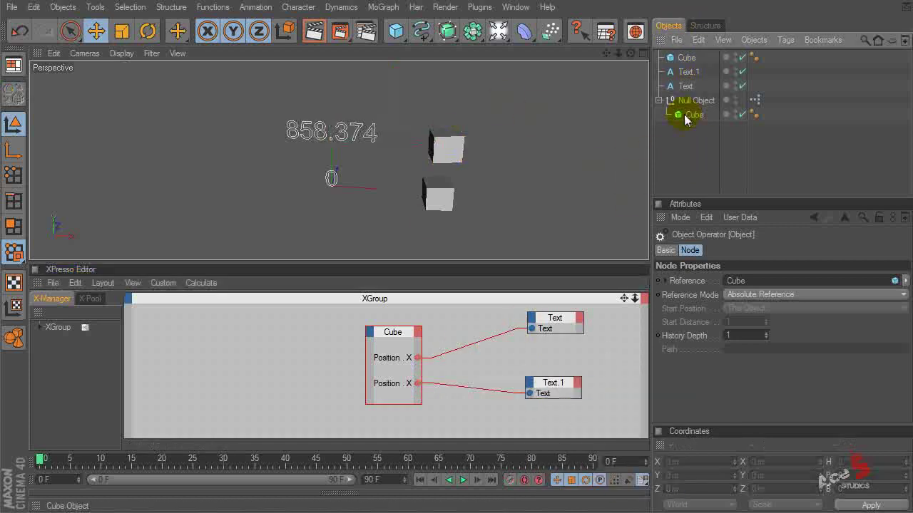
# Delete the duplicate cube that sits outside the null object
pyautogui.click(693, 115)
pyautogui.click(702, 57)
pyautogui.press('Delete')
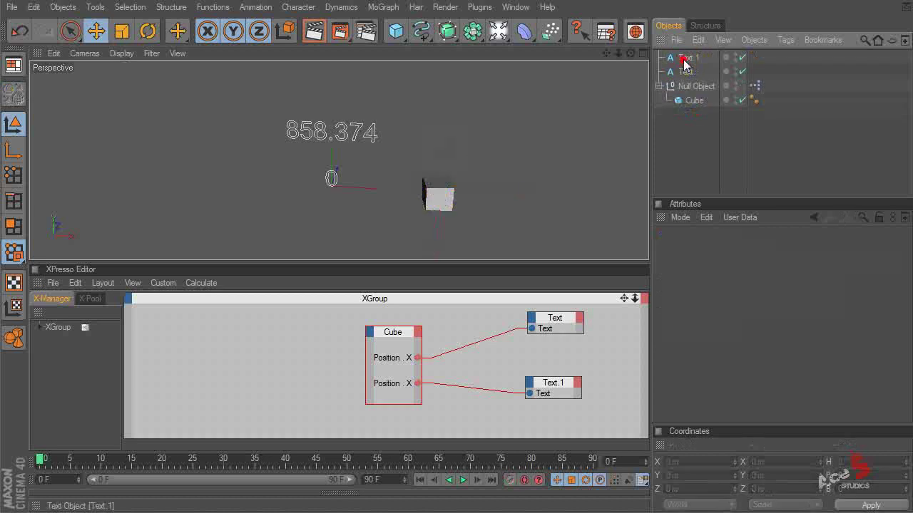
# Move the null object with its child cube along the world X axis to about X 899 m
pyautogui.click(695, 100)
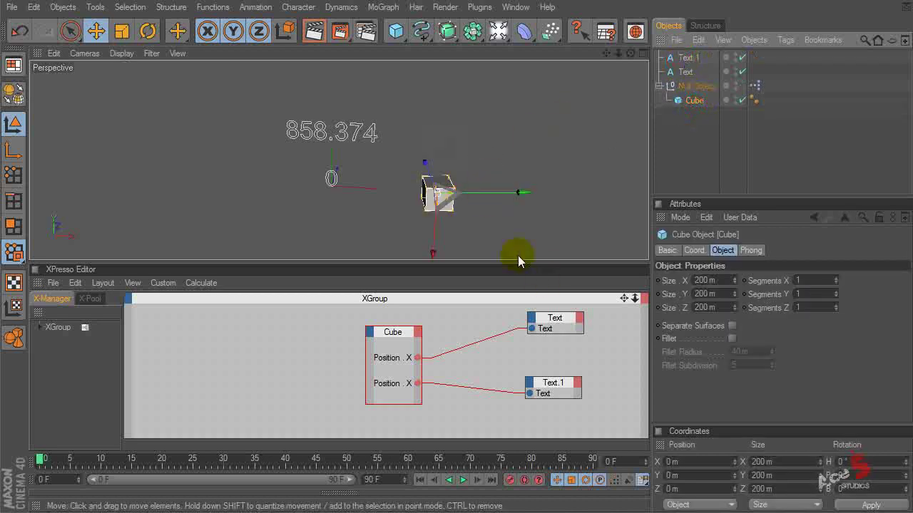
pyautogui.click(695, 85)
pyautogui.moveTo(513, 192); pyautogui.dragTo(489, 192)
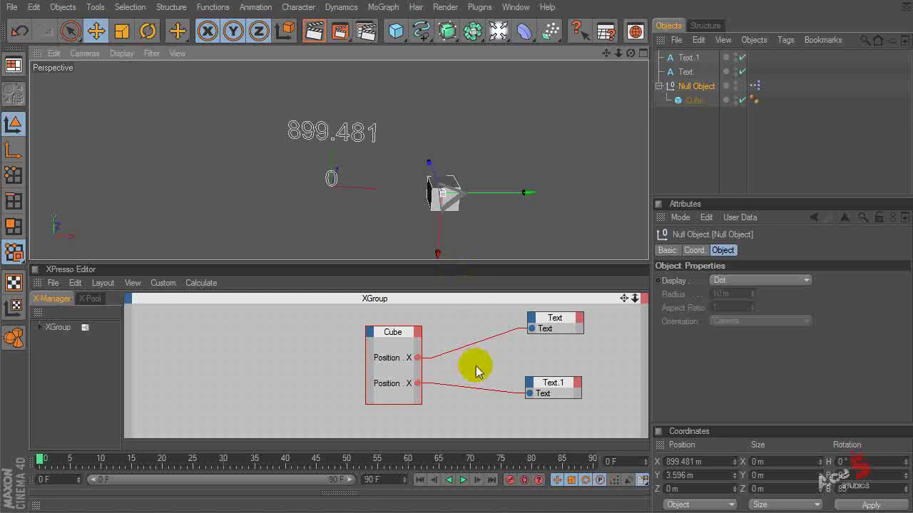
# Add a Distance node from the XPresso Calculate nodes and place it beside the Cube node
pyautogui.rightClick(293, 350)
pyautogui.moveTo(314, 355)
pyautogui.moveTo(396, 355)
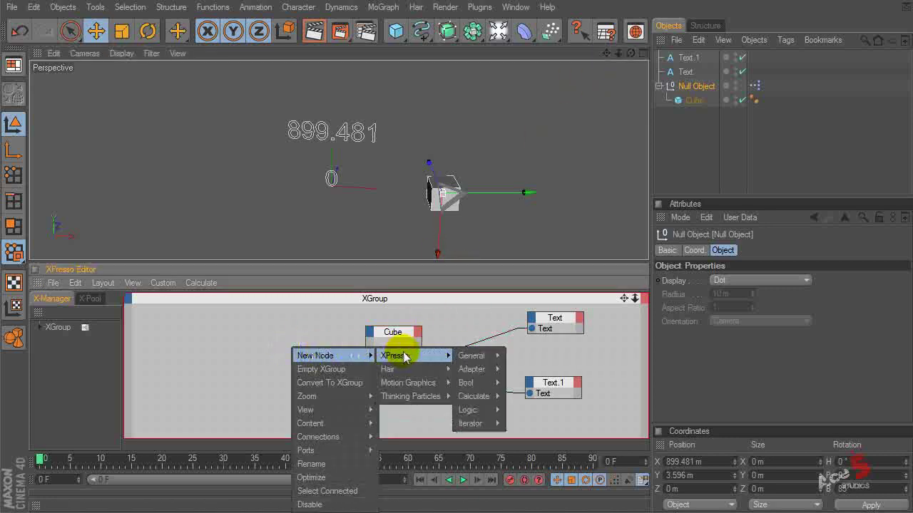
pyautogui.moveTo(474, 396)
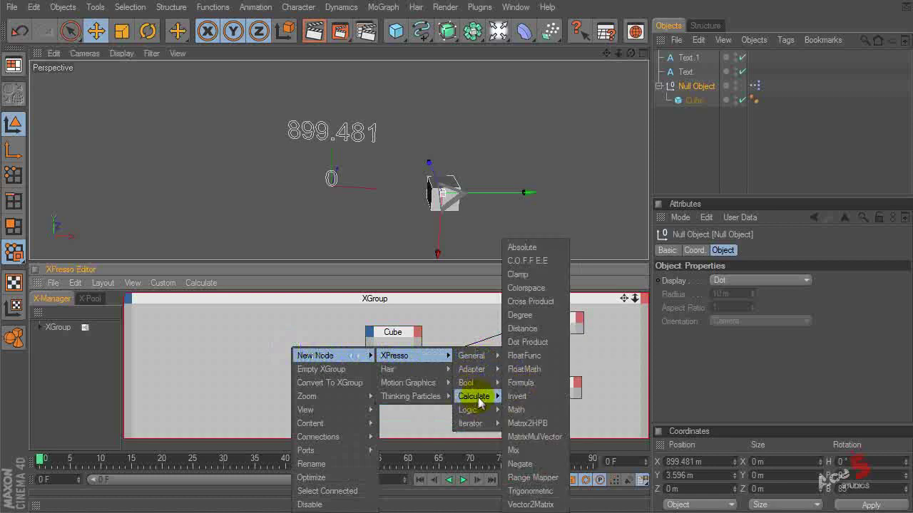
pyautogui.click(537, 330)
pyautogui.moveTo(324, 332); pyautogui.dragTo(354, 341)
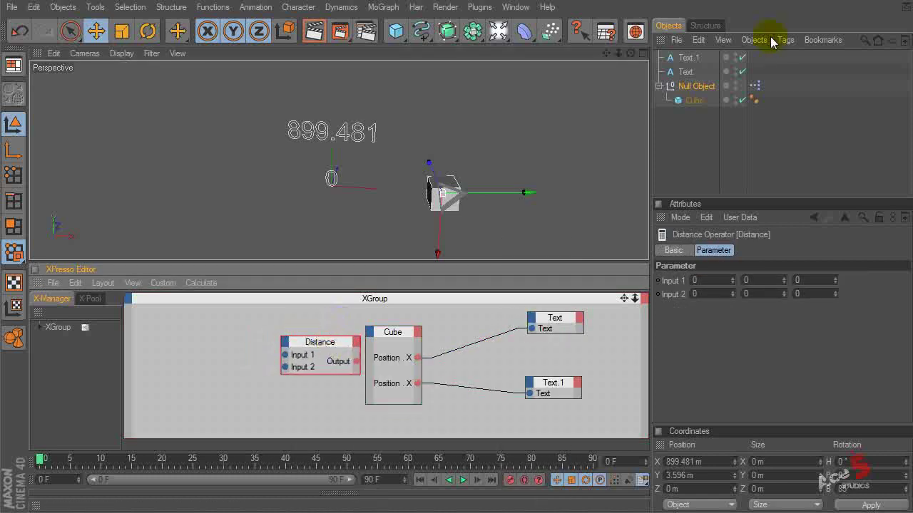
# Copy the cube out of the null to about X -471 m, Y -116 m, and bring both cubes into the graph as nodes
pyautogui.click(676, 104)
pyautogui.moveTo(508, 197)
pyautogui.keyDown('ctrl'); pyautogui.mouseDown()
pyautogui.moveTo(458, 194)
pyautogui.moveTo(520, 193)
pyautogui.mouseUp(); pyautogui.keyUp('ctrl')
pyautogui.moveTo(681, 57); pyautogui.dragTo(227, 337)
pyautogui.moveTo(691, 114); pyautogui.dragTo(211, 377)
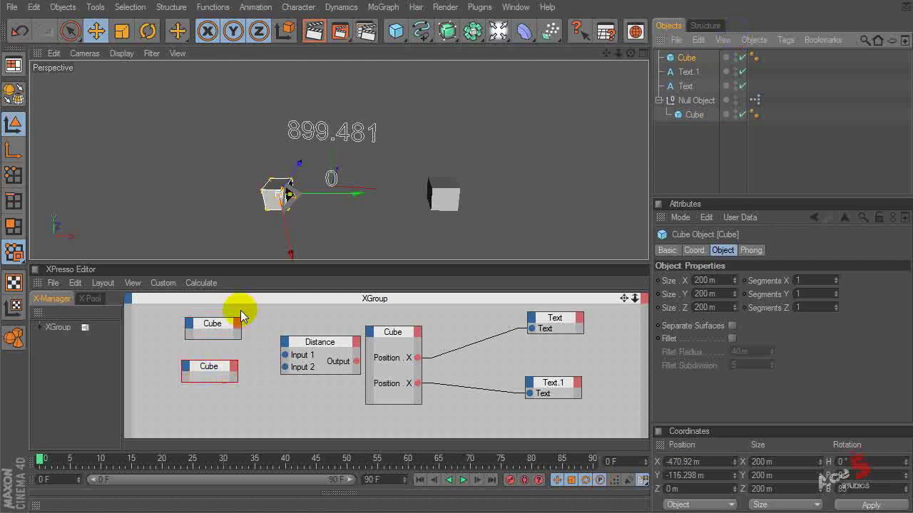
# Give the upper of the two new Cube nodes a Global Position output port
pyautogui.click(237, 326)
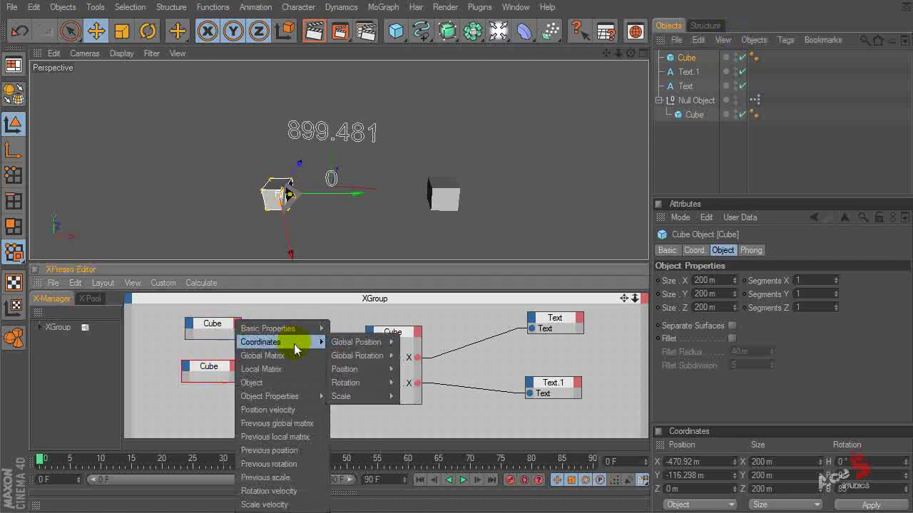
pyautogui.moveTo(285, 342)
pyautogui.moveTo(371, 347)
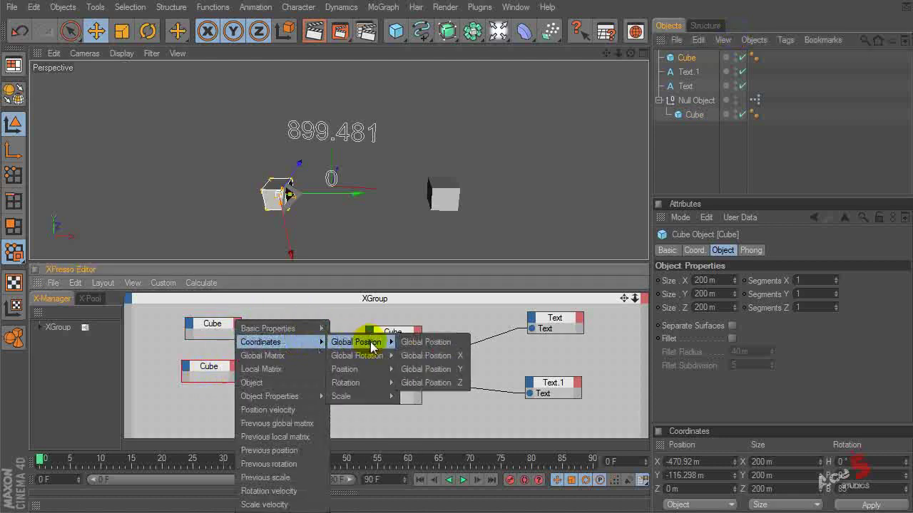
pyautogui.click(420, 343)
pyautogui.click(236, 366)
pyautogui.moveTo(278, 343)
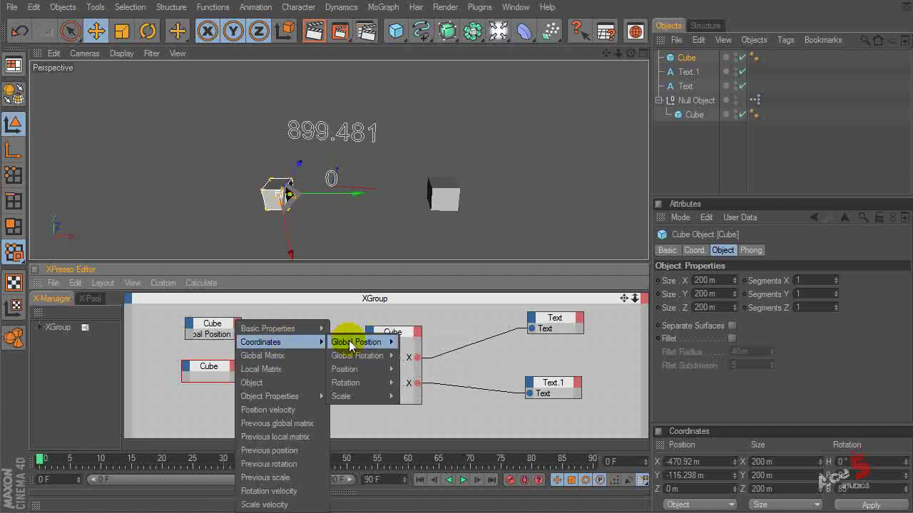
pyautogui.press('Escape')
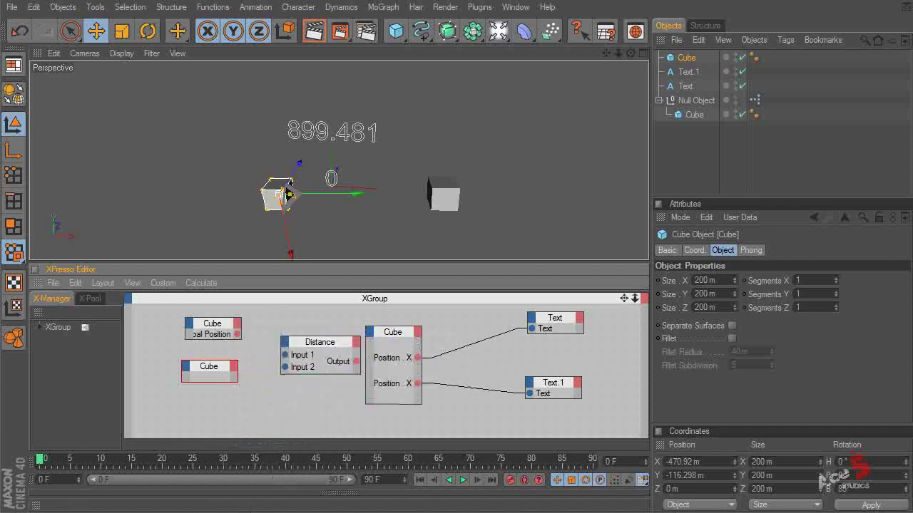
pyautogui.click(234, 366)
pyautogui.moveTo(287, 341)
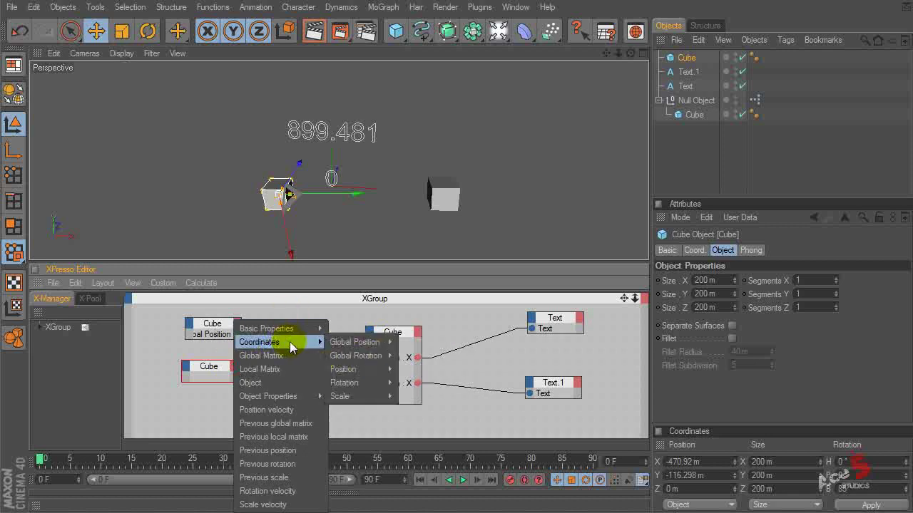
pyautogui.click(330, 344)
# Give the lower of the two new Cube nodes a Global Position output port
pyautogui.click(234, 366)
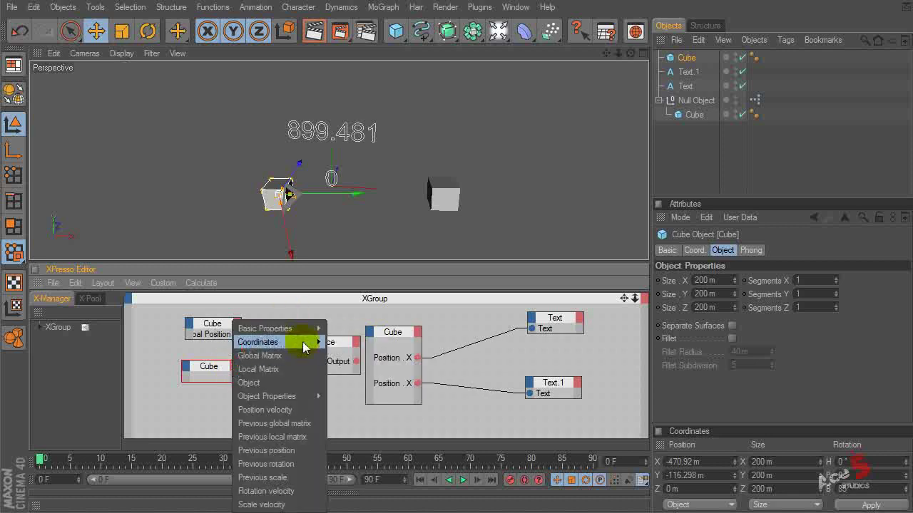
pyautogui.moveTo(353, 343)
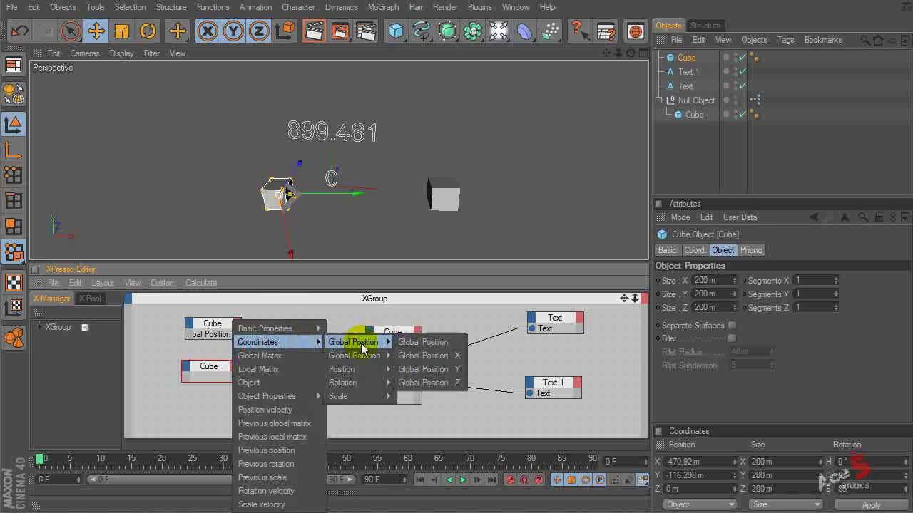
pyautogui.click(426, 343)
# Connect the lower Cube node's Global Position to the Distance node's Input 2 and the upper one's to Input 1
pyautogui.moveTo(232, 378); pyautogui.dragTo(285, 366)
pyautogui.click(239, 338)
pyautogui.moveTo(239, 338); pyautogui.dragTo(285, 356)
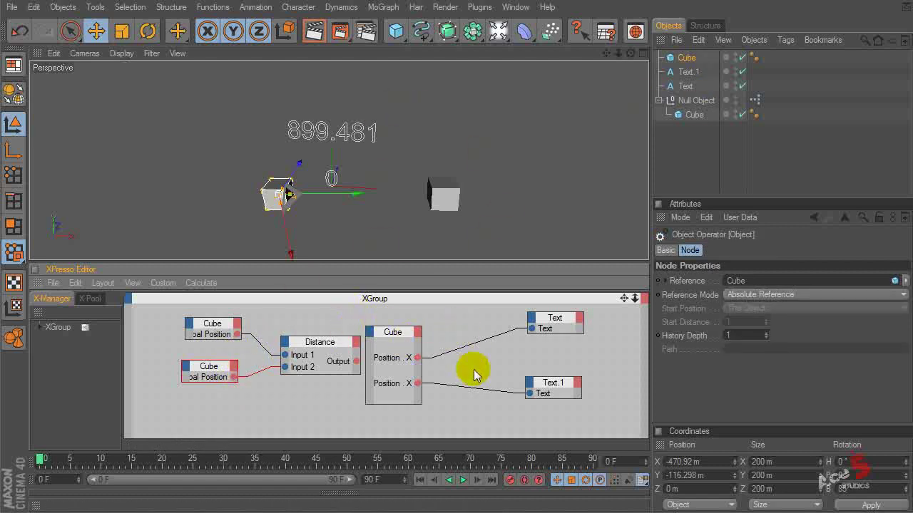
# Connect the Distance output to the Text node's Text input and move the old Cube node down below the Distance node
pyautogui.moveTo(354, 362); pyautogui.dragTo(534, 328)
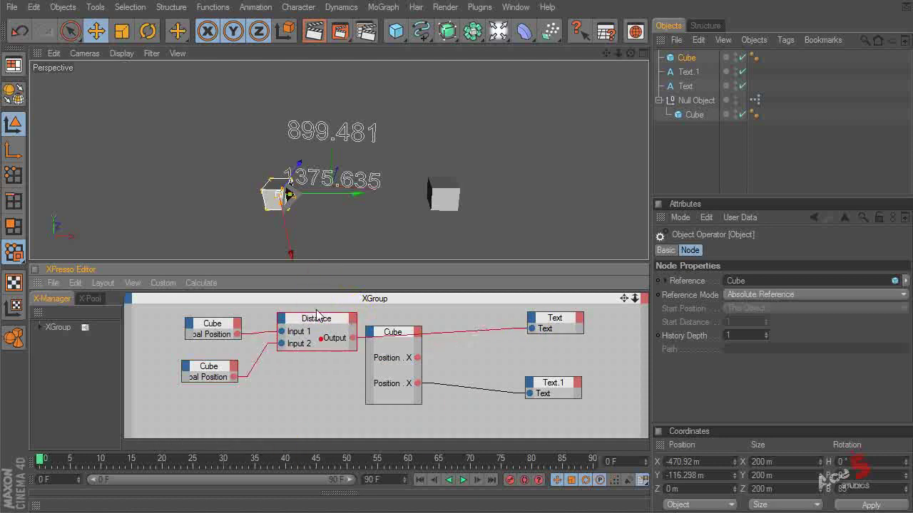
pyautogui.moveTo(316, 342); pyautogui.dragTo(311, 311)
pyautogui.moveTo(374, 329); pyautogui.dragTo(364, 385)
pyautogui.moveTo(323, 317); pyautogui.dragTo(334, 359)
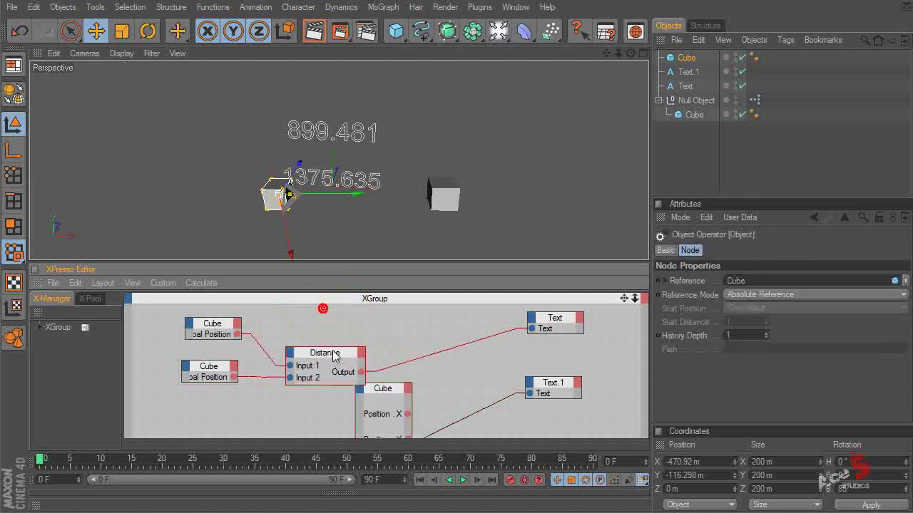
# Move the unparented cube around to test the distance read-out, leaving it at about X -605 m, Y -291 m
pyautogui.click(683, 57)
pyautogui.moveTo(319, 206); pyautogui.dragTo(441, 206)
pyautogui.moveTo(363, 214); pyautogui.dragTo(348, 246)
pyautogui.moveTo(434, 249); pyautogui.dragTo(452, 214)
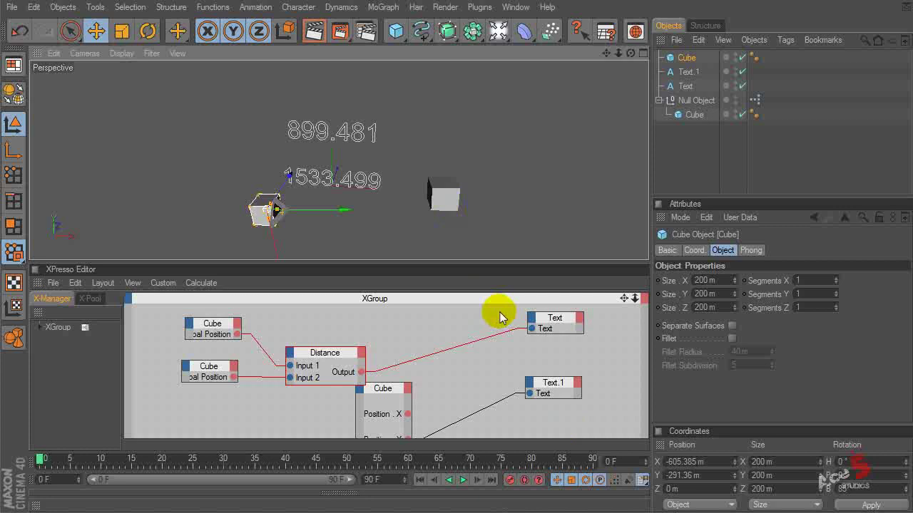
# Add a light, check its Details and Visibility settings, and key the visibility Falloff at frame 0
pyautogui.click(499, 30)
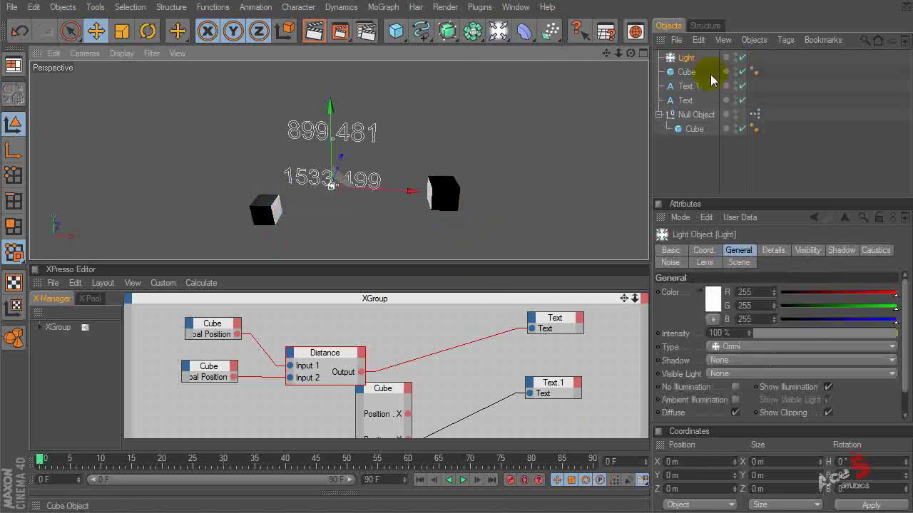
pyautogui.click(777, 250)
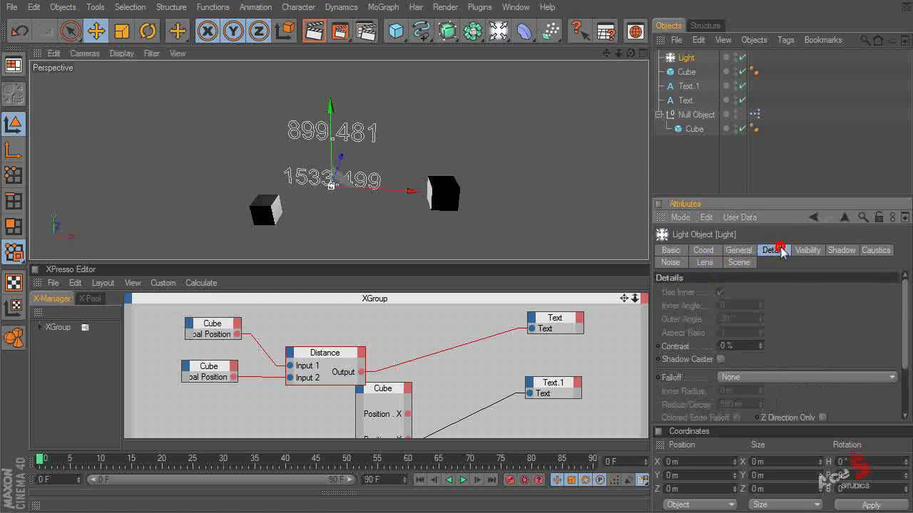
pyautogui.click(808, 251)
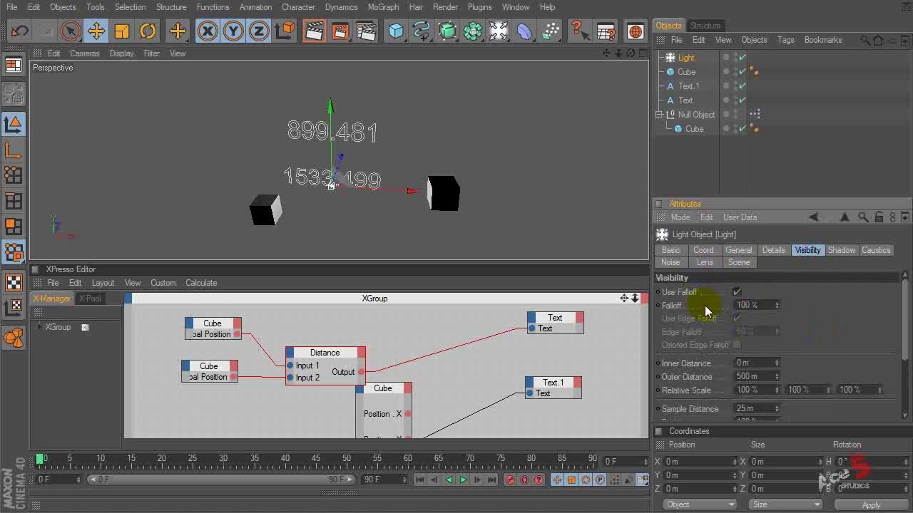
pyautogui.click(671, 306)
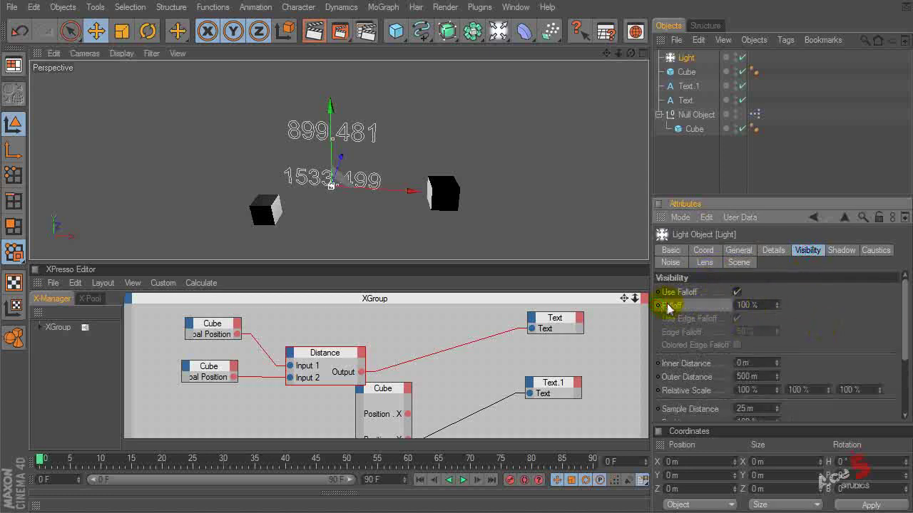
pyautogui.keyDown('ctrl'); pyautogui.click(658, 305); pyautogui.keyUp('ctrl')
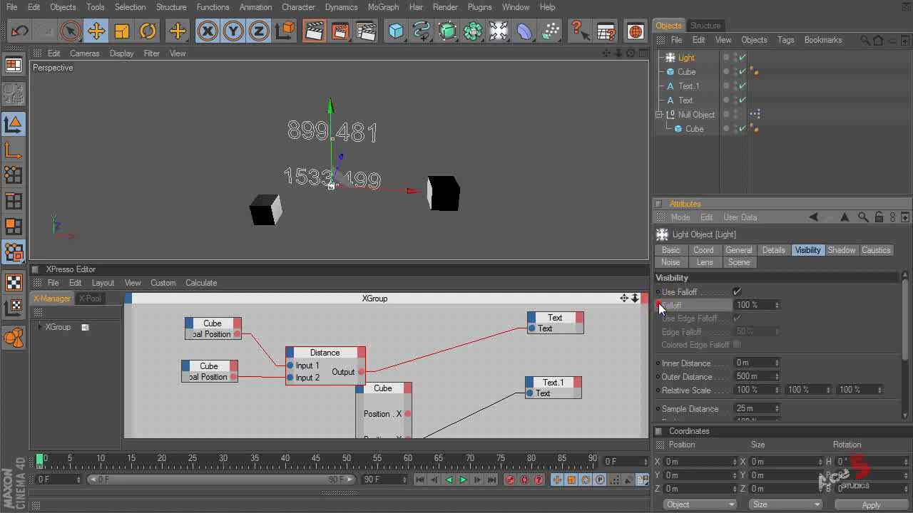
# Bring the light into the XPresso graph as a node and browse its input ports for a falloff parameter
pyautogui.moveTo(678, 57); pyautogui.dragTo(442, 349)
pyautogui.click(431, 334)
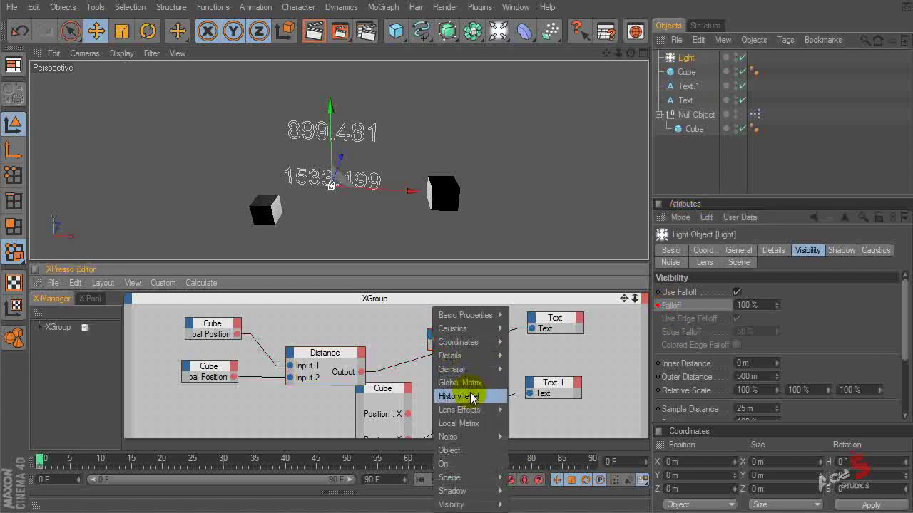
pyautogui.moveTo(483, 375)
pyautogui.moveTo(482, 357)
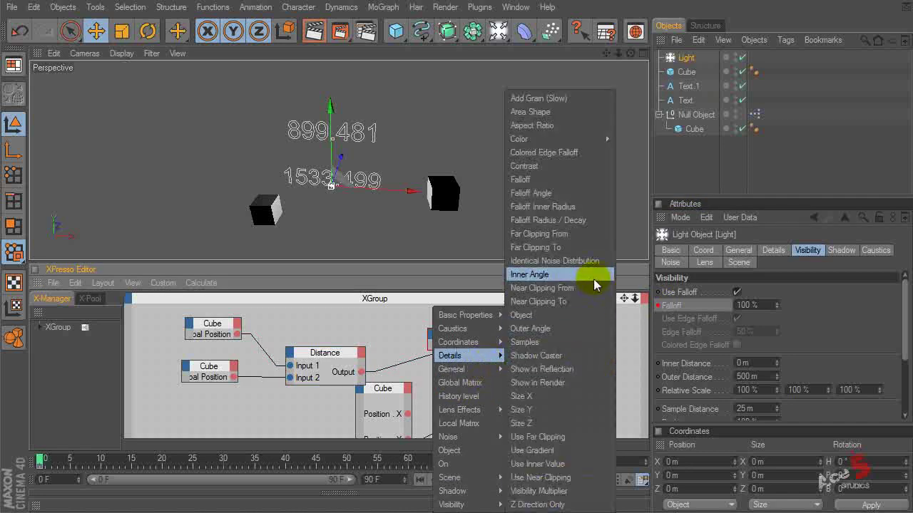
pyautogui.click(670, 166)
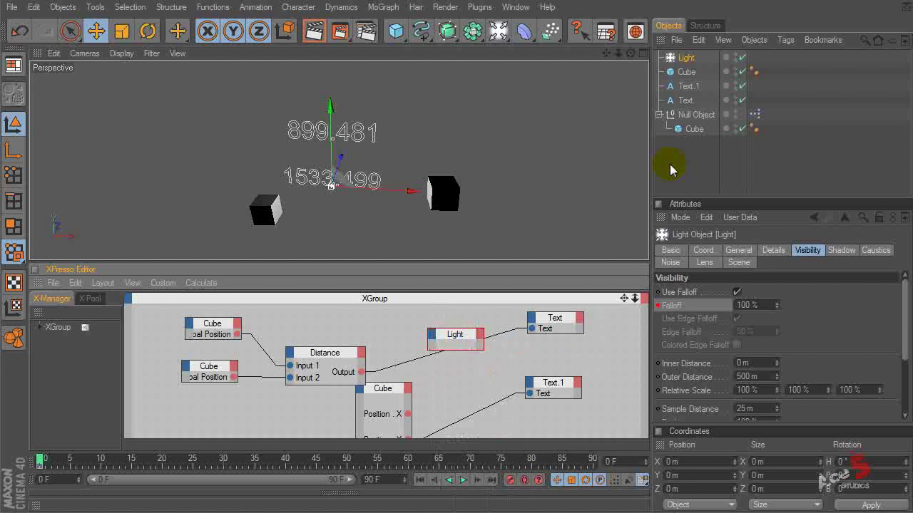
# Add a new cube as the child of a new HyperNURBS object and delete the light
pyautogui.click(396, 30)
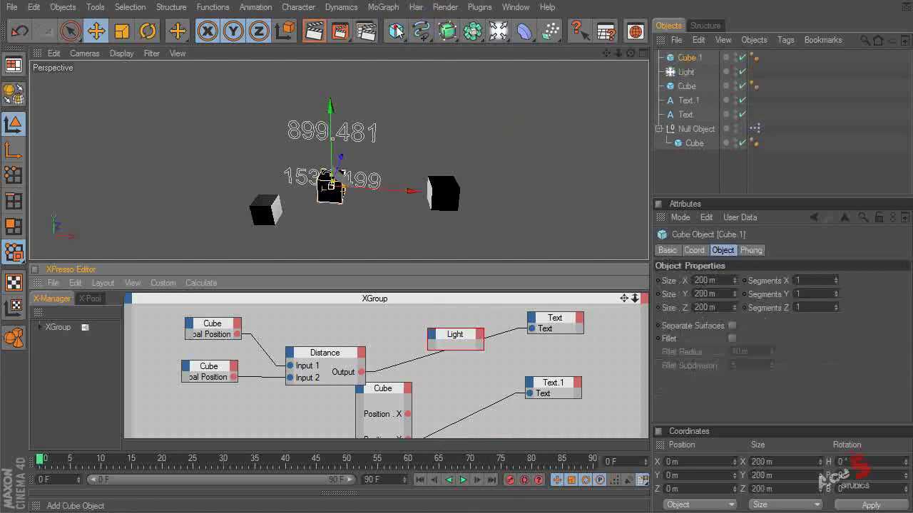
pyautogui.keyDown('alt'); pyautogui.click(449, 31); pyautogui.keyUp('alt')
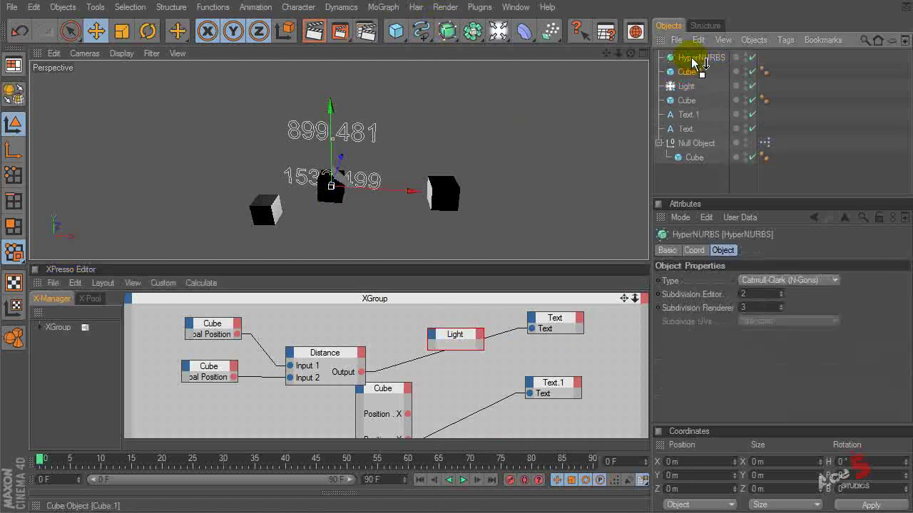
pyautogui.click(685, 85)
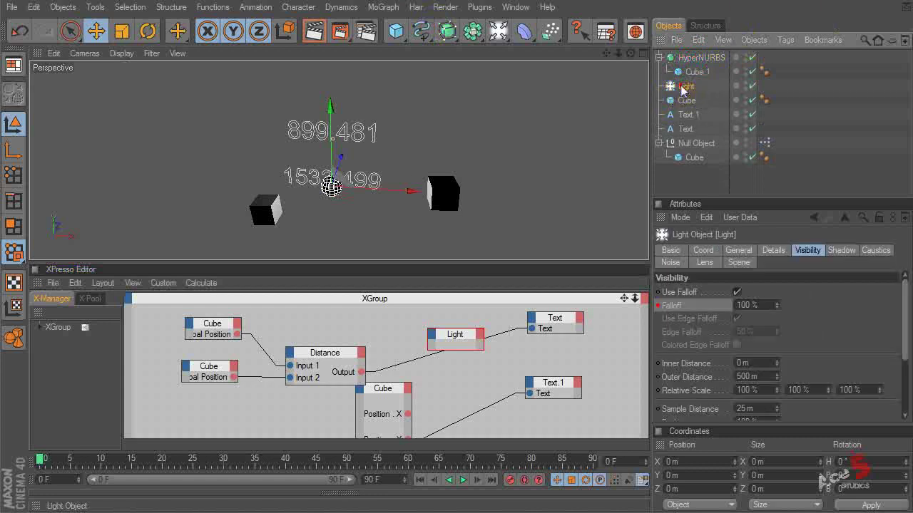
pyautogui.press('Delete')
pyautogui.keyDown('alt'); pyautogui.moveTo(311, 192); pyautogui.dragTo(348, 154, button='middle'); pyautogui.keyUp('alt')
pyautogui.keyDown('alt'); pyautogui.moveTo(311, 192); pyautogui.dragTo(391, 180, button='right'); pyautogui.keyUp('alt')
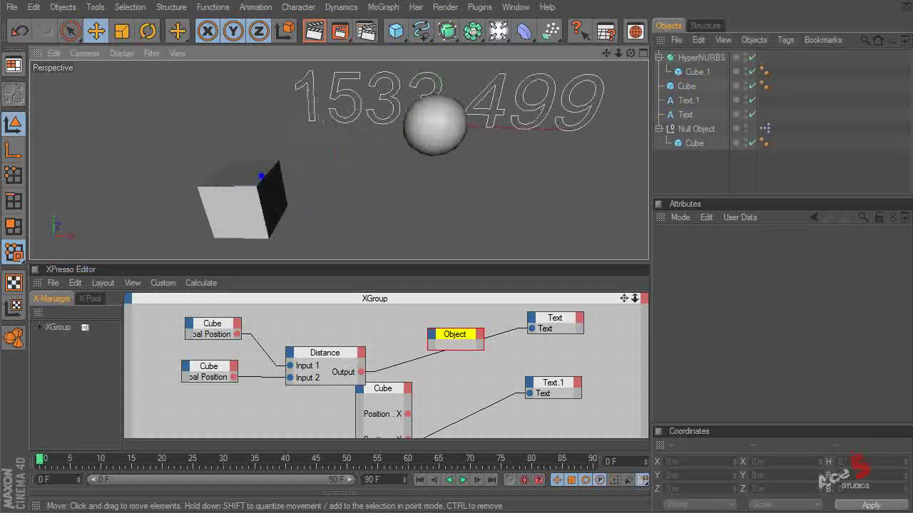
pyautogui.keyDown('alt'); pyautogui.moveTo(311, 193); pyautogui.dragTo(262, 206, button='middle'); pyautogui.keyUp('alt')
pyautogui.keyDown('alt'); pyautogui.moveTo(357, 150); pyautogui.dragTo(408, 126); pyautogui.keyUp('alt')
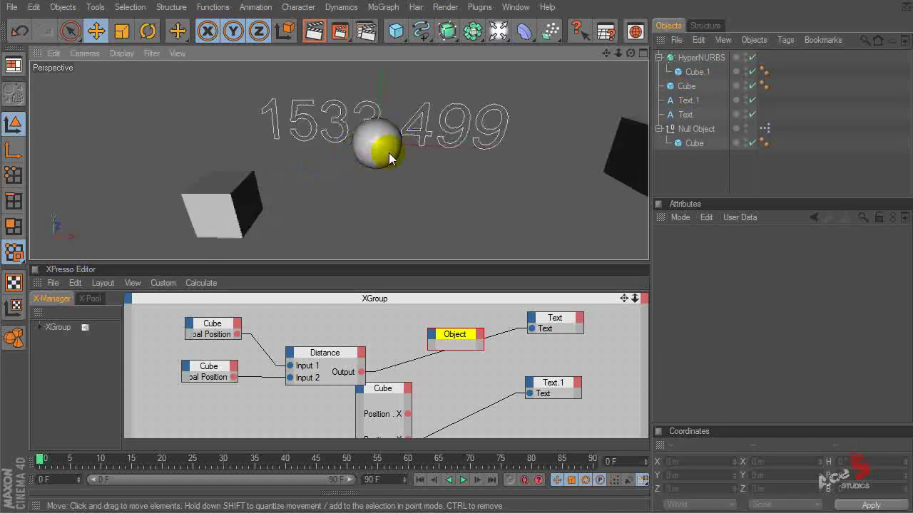
# Bring the HyperNURBS object into the XPresso graph as a node and give it a Subdivision Editor input port
pyautogui.click(698, 63)
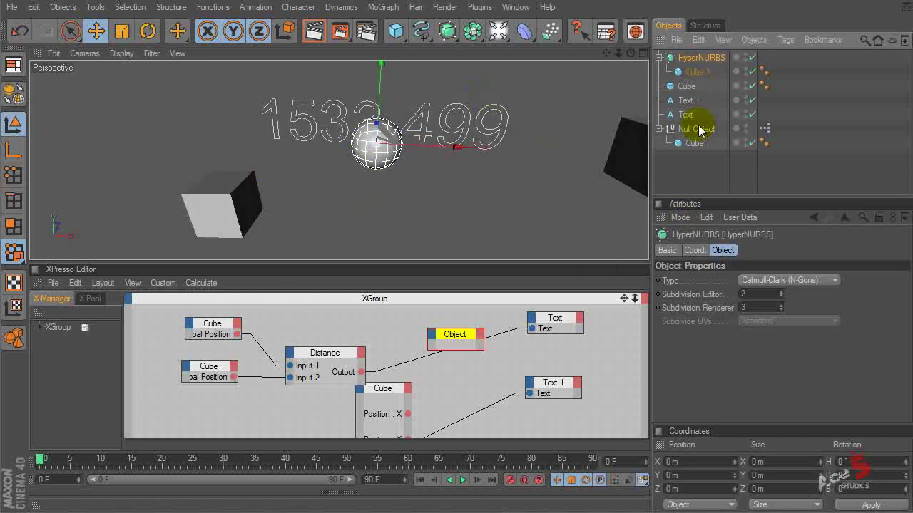
pyautogui.moveTo(695, 59); pyautogui.dragTo(366, 314)
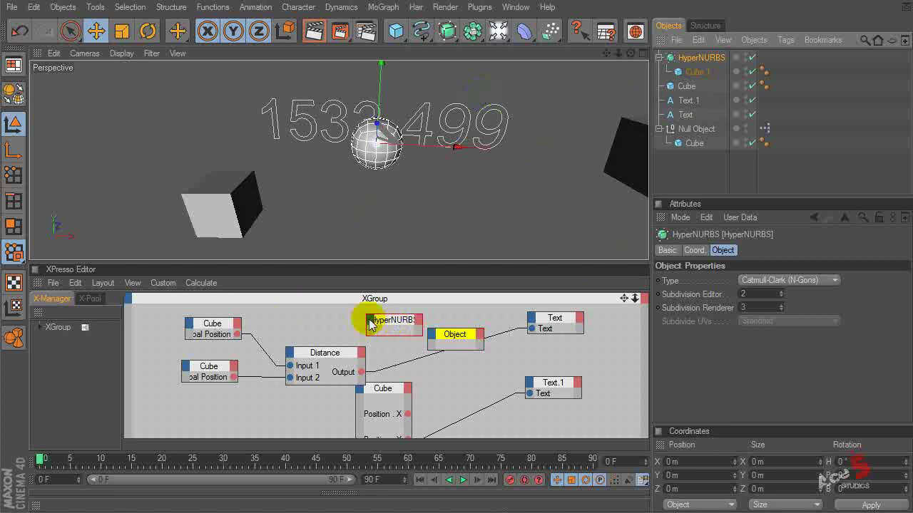
pyautogui.click(369, 325)
pyautogui.moveTo(428, 408)
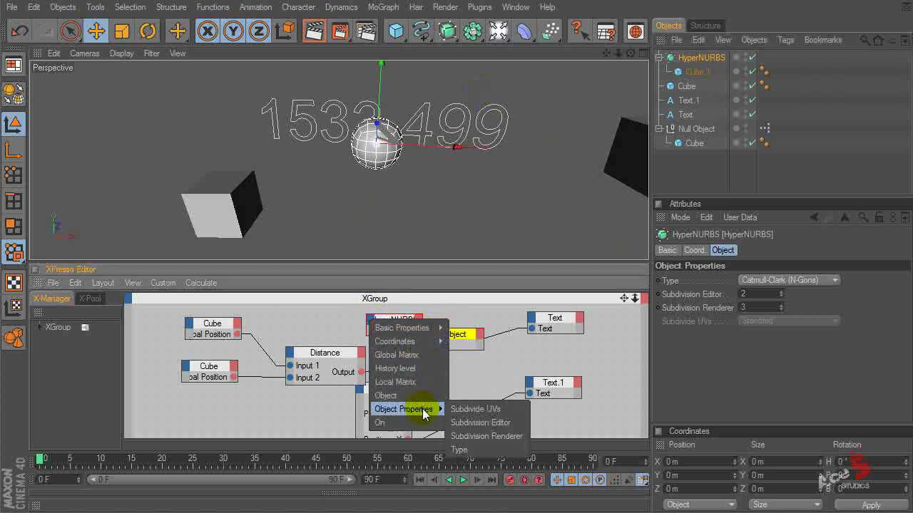
pyautogui.click(512, 423)
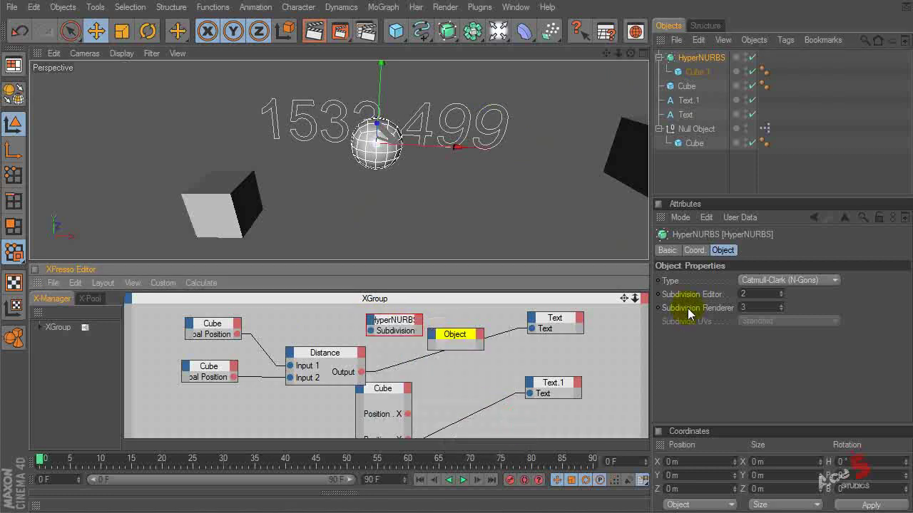
# Delete the empty Object node from the XPresso graph and select the HyperNURBS node
pyautogui.click(483, 335)
pyautogui.press('Delete')
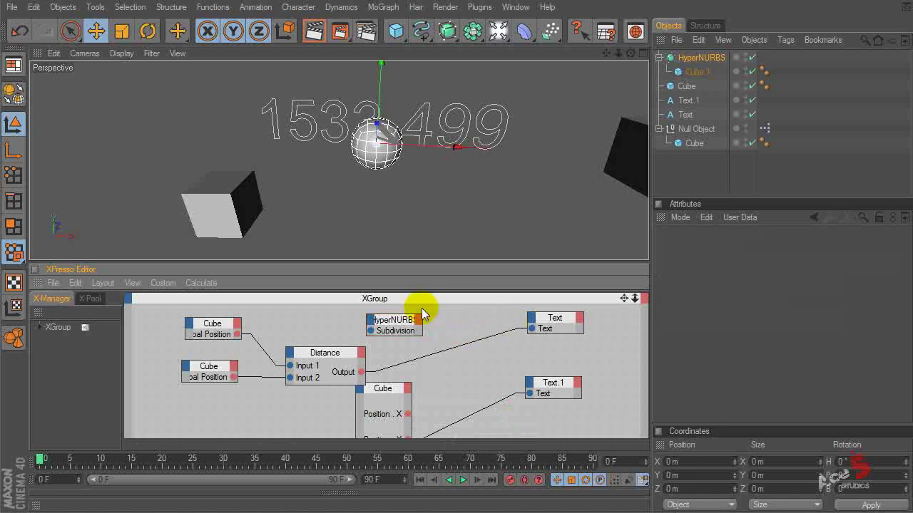
pyautogui.click(396, 322)
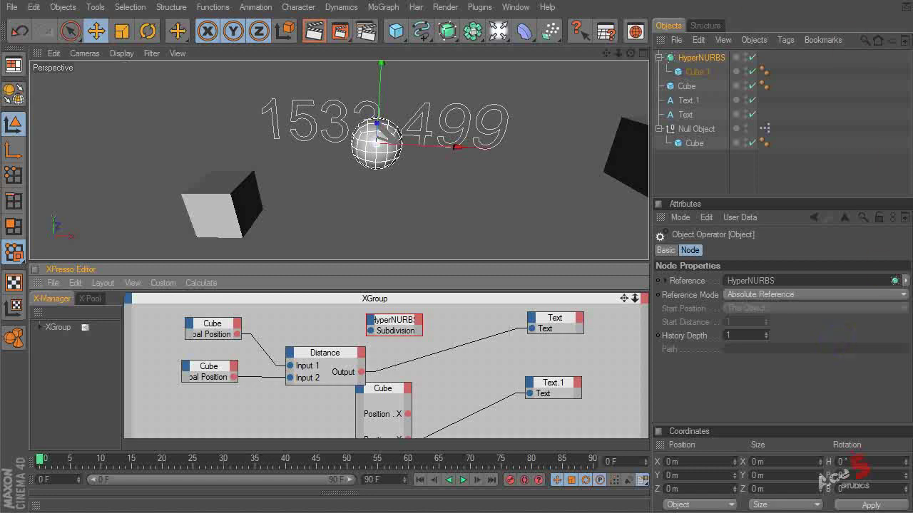
# Add a MoGraph Cloner Object with a Count of 14 and a Plain Effector to the scene
pyautogui.click(383, 7)
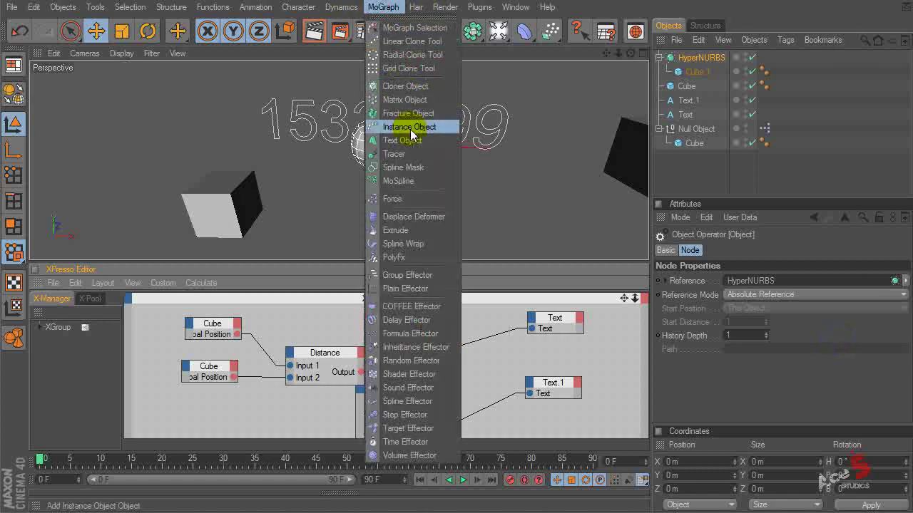
pyautogui.click(404, 86)
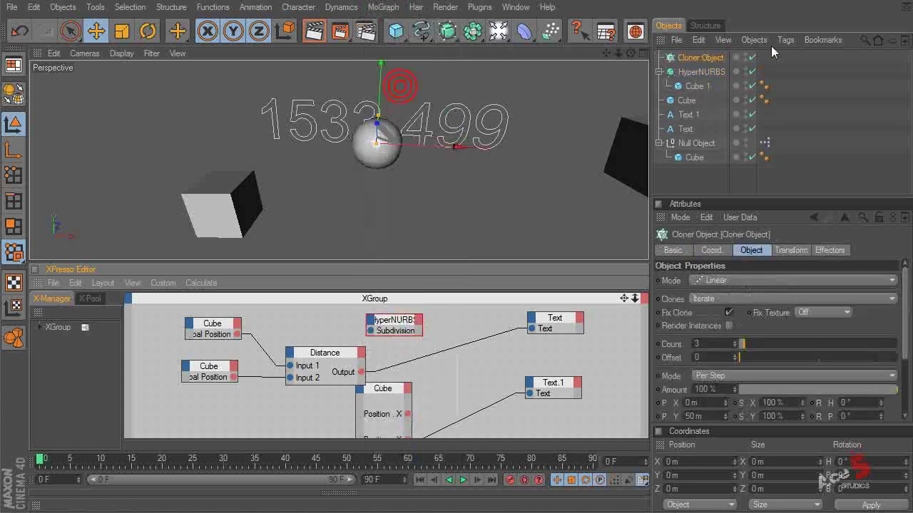
pyautogui.scroll(-3, 687, 314)
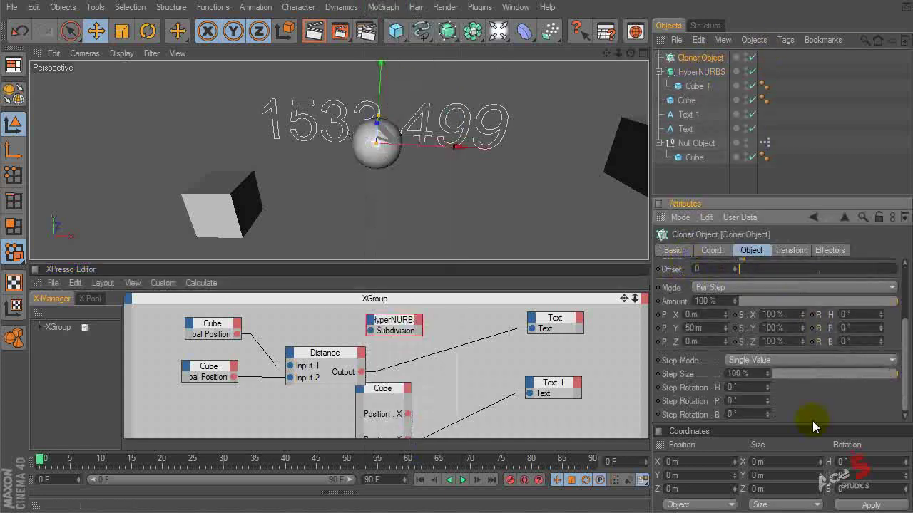
pyautogui.scroll(1, 671, 324)
pyautogui.scroll(3, 670, 349)
pyautogui.moveTo(750, 344); pyautogui.dragTo(761, 344)
pyautogui.scroll(-2, 678, 357)
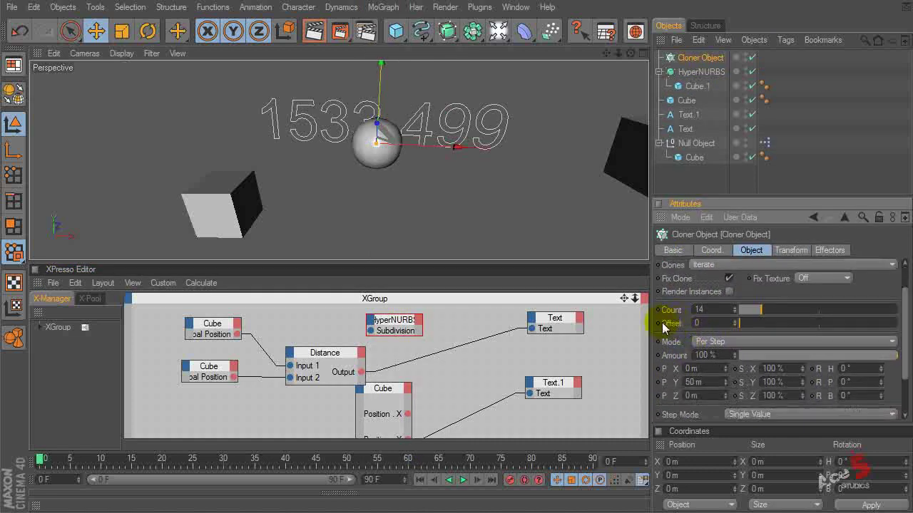
pyautogui.click(383, 6)
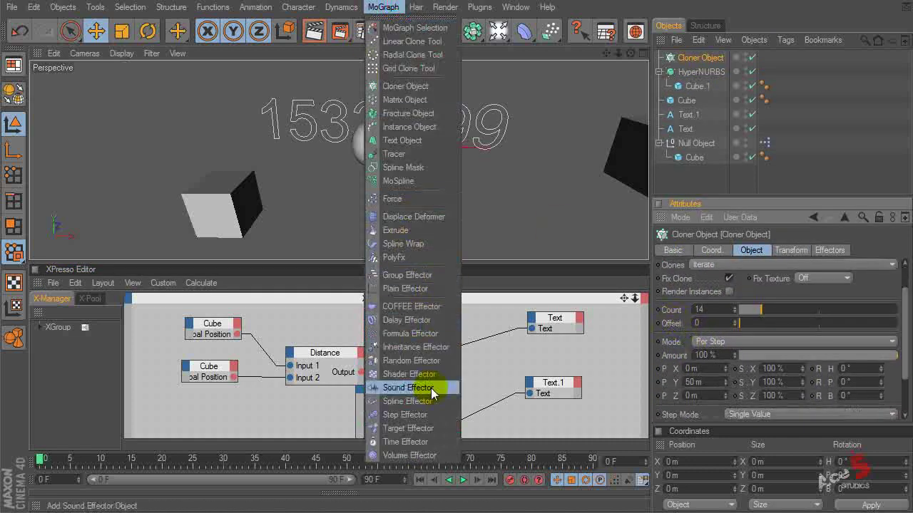
pyautogui.click(408, 289)
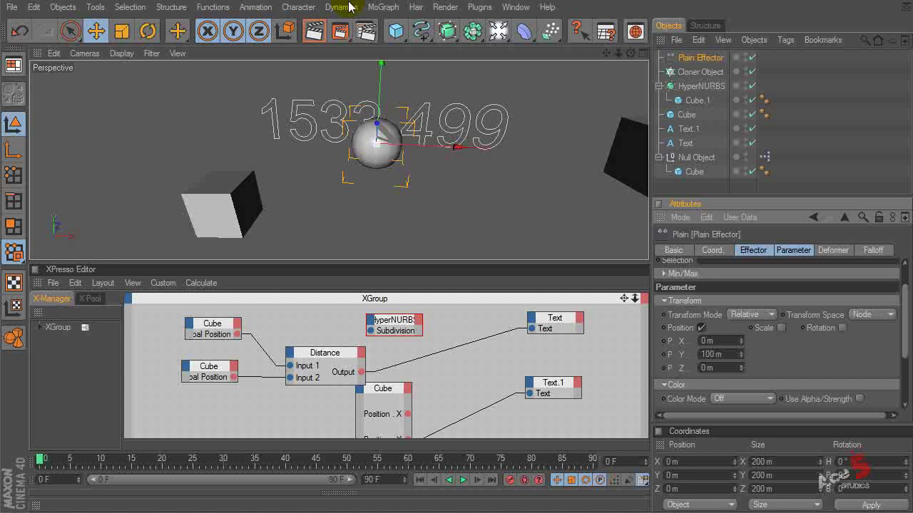
# Add a Math node between the HyperNURBS and Text.1 nodes and set its function to Multiply
pyautogui.rightClick(476, 350)
pyautogui.moveTo(507, 358)
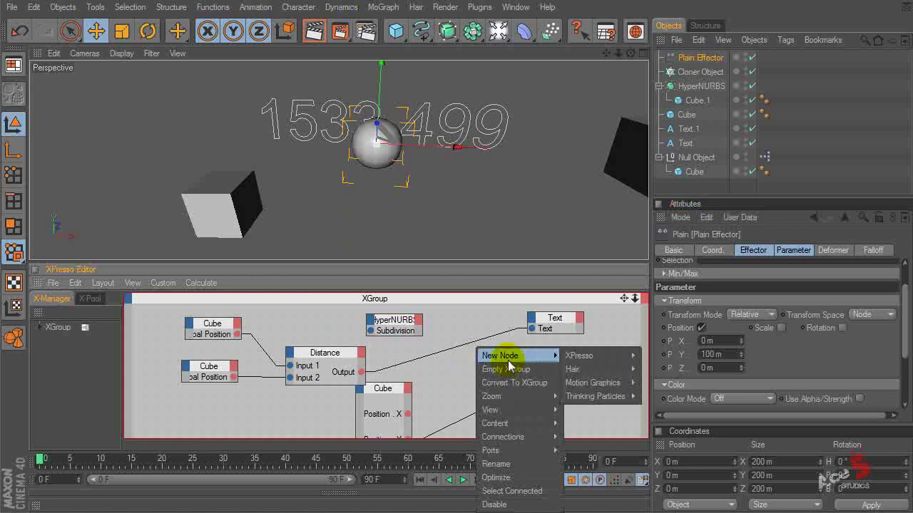
pyautogui.moveTo(608, 371)
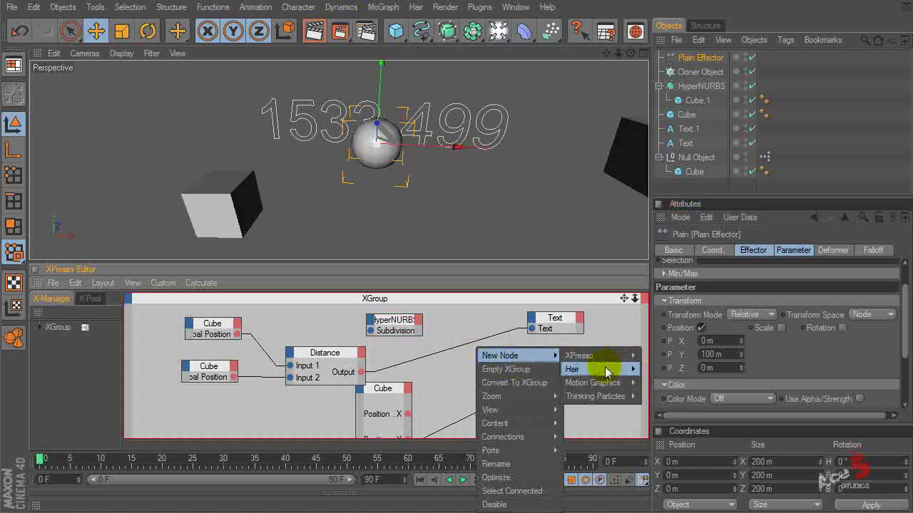
pyautogui.moveTo(673, 370)
pyautogui.moveTo(667, 397)
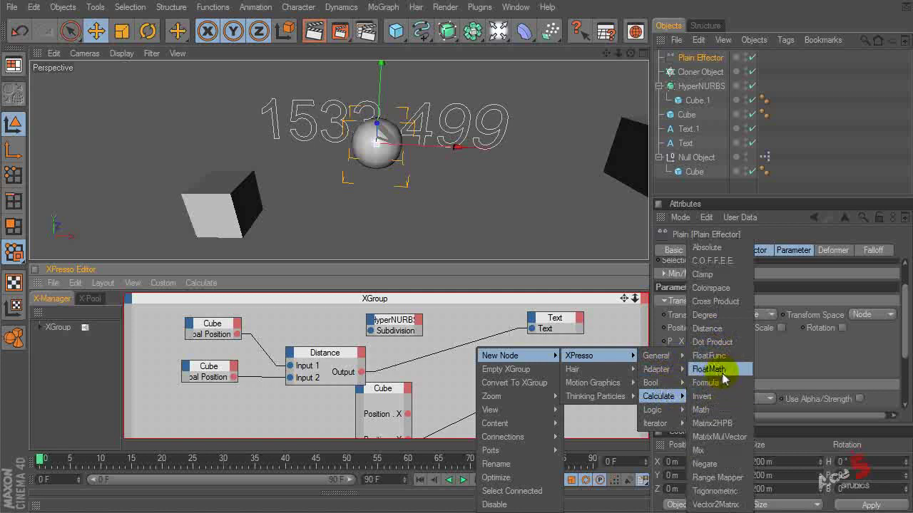
pyautogui.click(702, 410)
pyautogui.moveTo(476, 354); pyautogui.dragTo(489, 371)
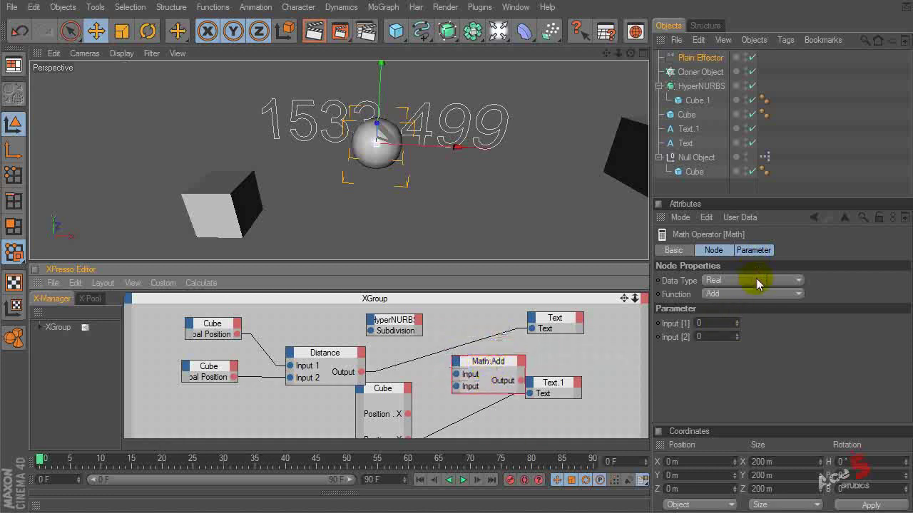
pyautogui.click(748, 293)
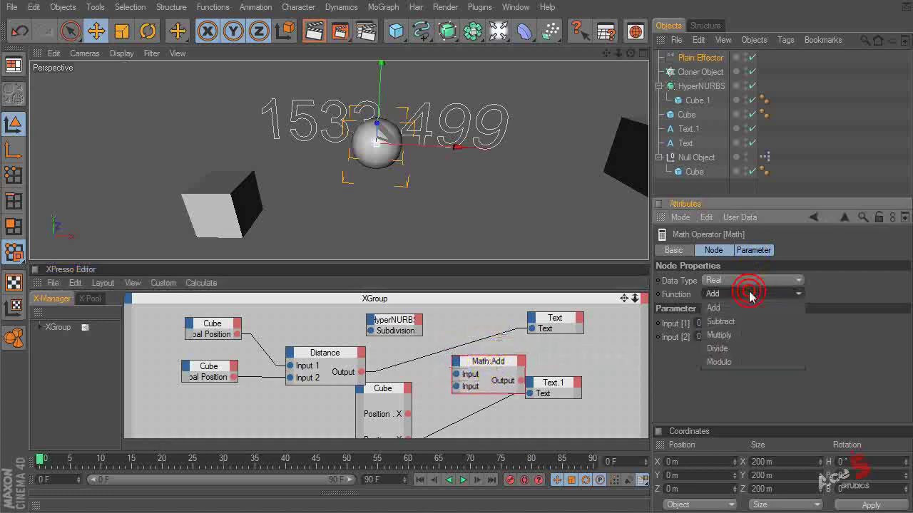
pyautogui.click(757, 335)
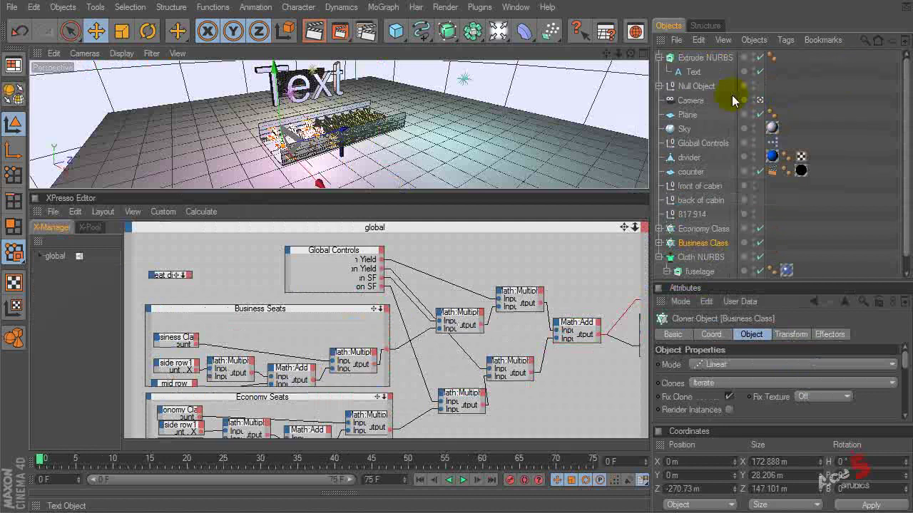
# Examine the aircraft cabin's business and economy seating layout in the viewport from several angles
pyautogui.click(516, 7)
pyautogui.click(519, 10)
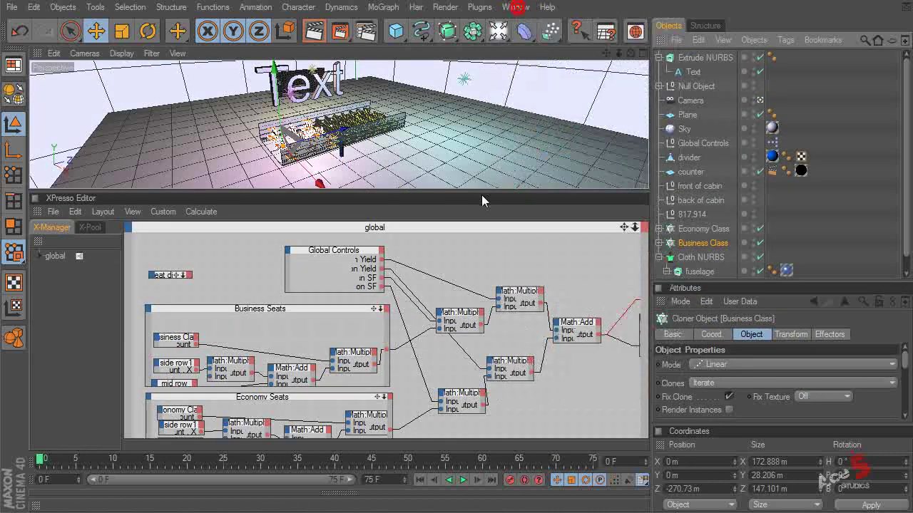
pyautogui.keyDown('alt'); pyautogui.moveTo(336, 116); pyautogui.dragTo(428, 115, button='right'); pyautogui.keyUp('alt')
pyautogui.keyDown('alt'); pyautogui.moveTo(428, 116); pyautogui.dragTo(251, 139); pyautogui.keyUp('alt')
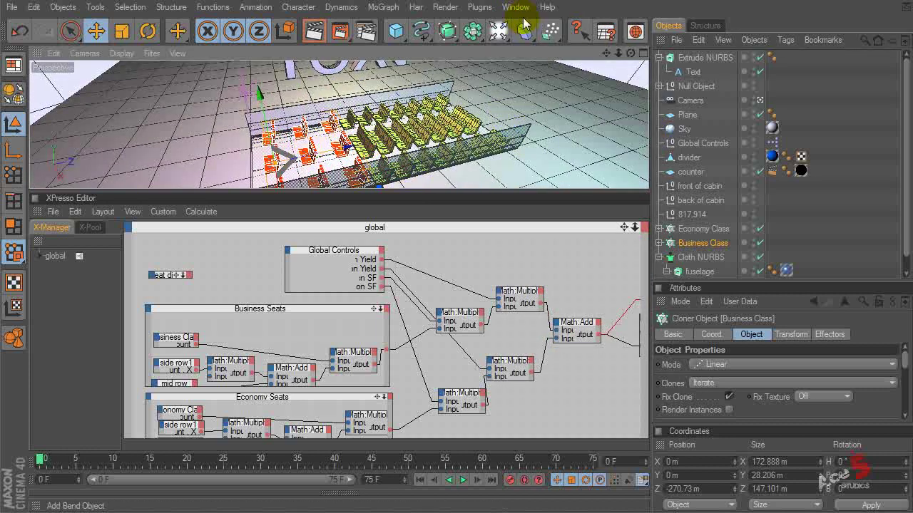
pyautogui.keyDown('alt'); pyautogui.moveTo(442, 129); pyautogui.dragTo(428, 107); pyautogui.keyUp('alt')
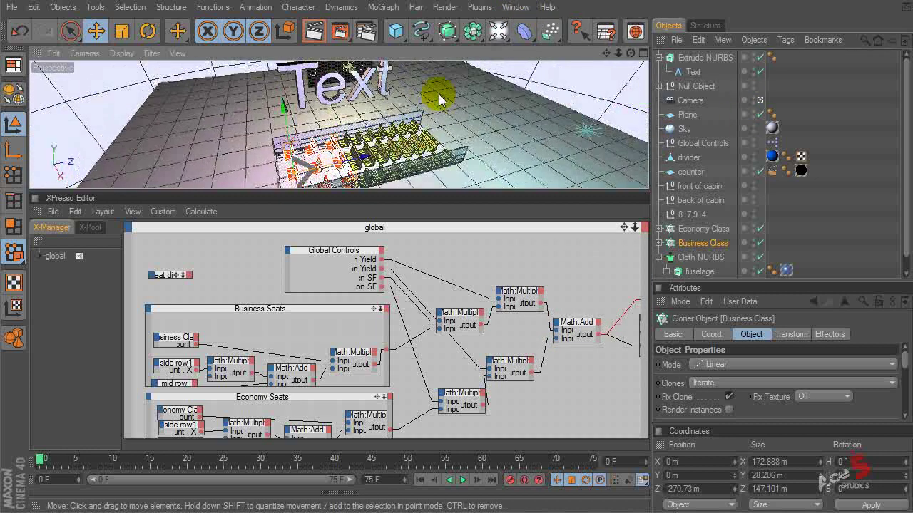
pyautogui.keyDown('alt'); pyautogui.moveTo(489, 135); pyautogui.dragTo(486, 109); pyautogui.keyUp('alt')
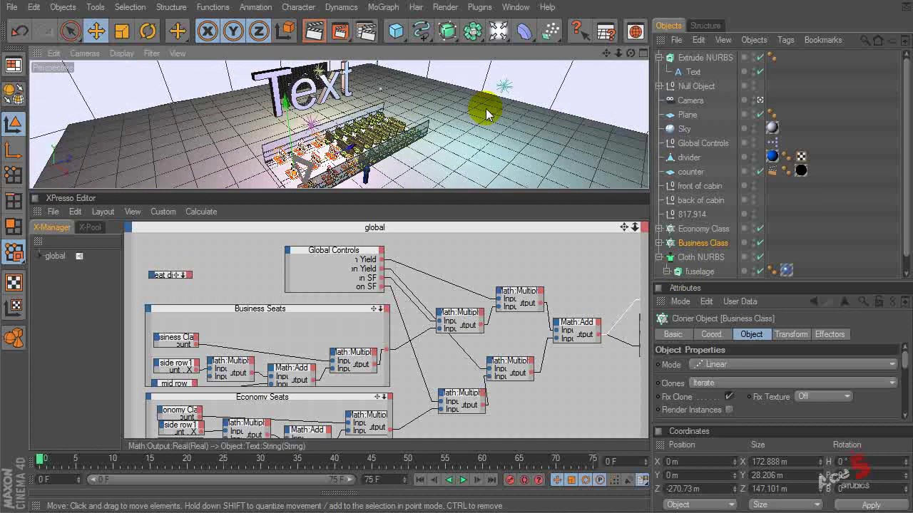
# Switch to the seats_004.c4d scene and move the divider along the cabin to about Z -40 m
pyautogui.click(515, 7)
pyautogui.click(543, 364)
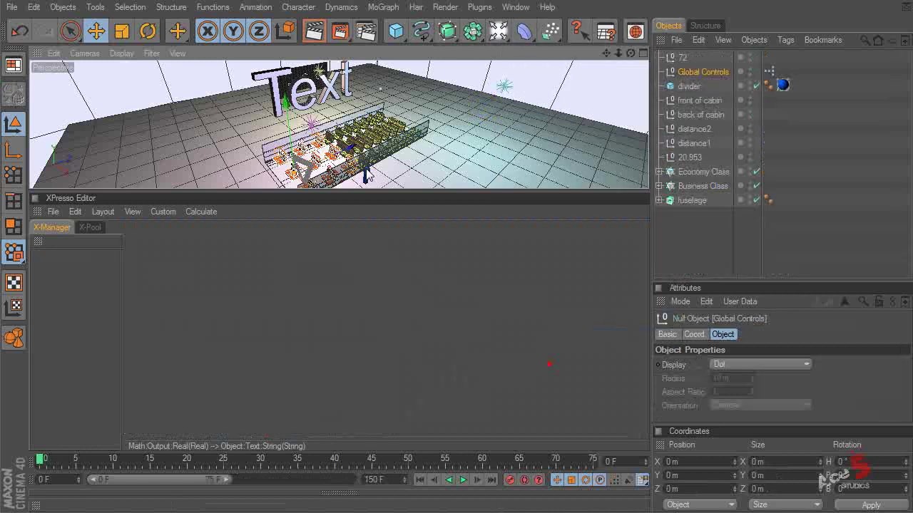
pyautogui.scroll(3, 347, 129)
pyautogui.scroll(-2, 348, 129)
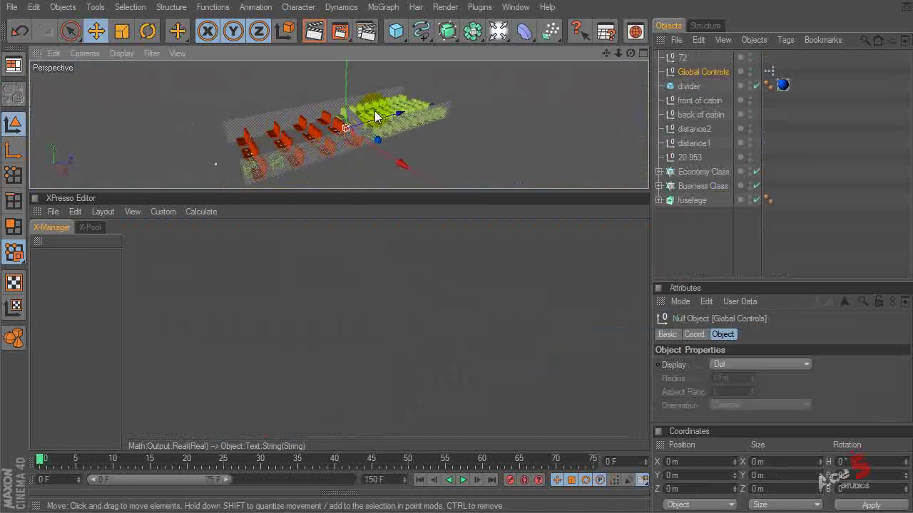
pyautogui.press('space')
pyautogui.click(376, 140)
pyautogui.click(379, 142)
pyautogui.moveTo(410, 128); pyautogui.dragTo(315, 107)
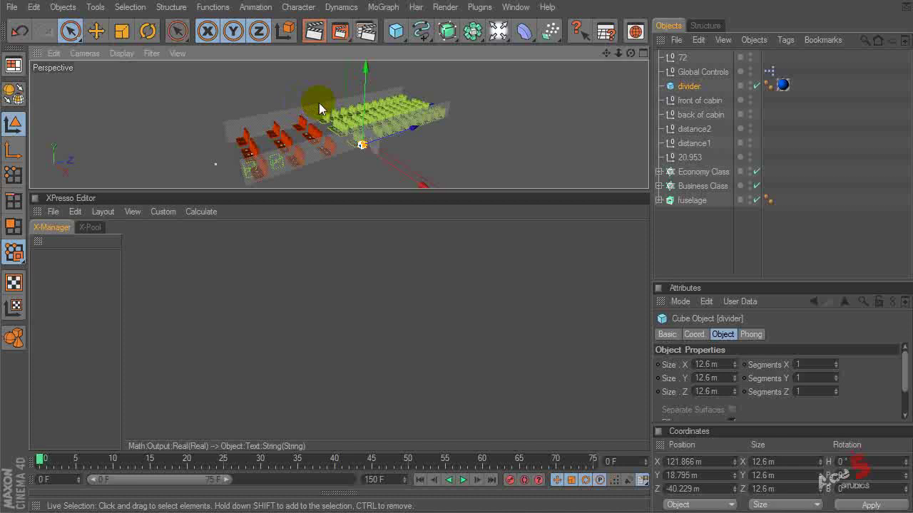
# Inspect the fuselage and try to set the Business Class cloner's Count to 4
pyautogui.click(318, 107)
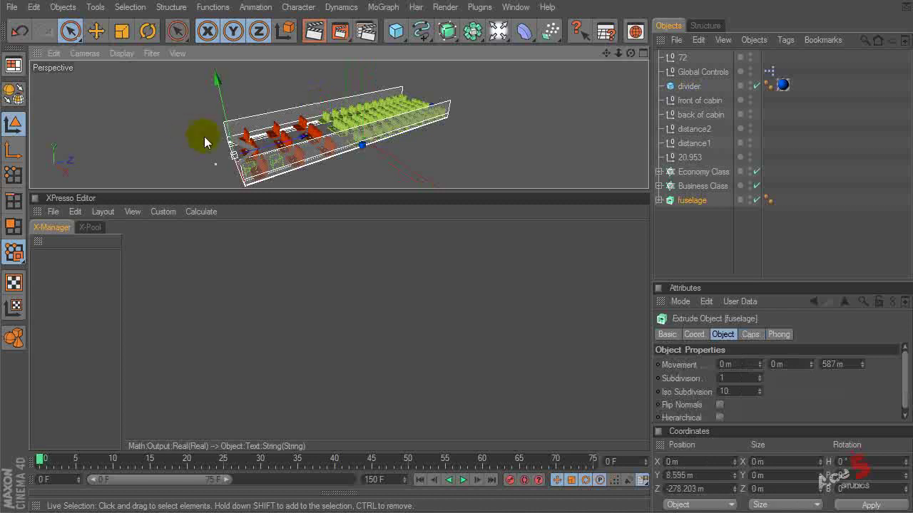
pyautogui.press('t')
pyautogui.moveTo(307, 160)
pyautogui.keyDown('alt'); pyautogui.mouseDown()
pyautogui.moveTo(332, 150)
pyautogui.moveTo(296, 147)
pyautogui.mouseUp(); pyautogui.keyUp('alt')
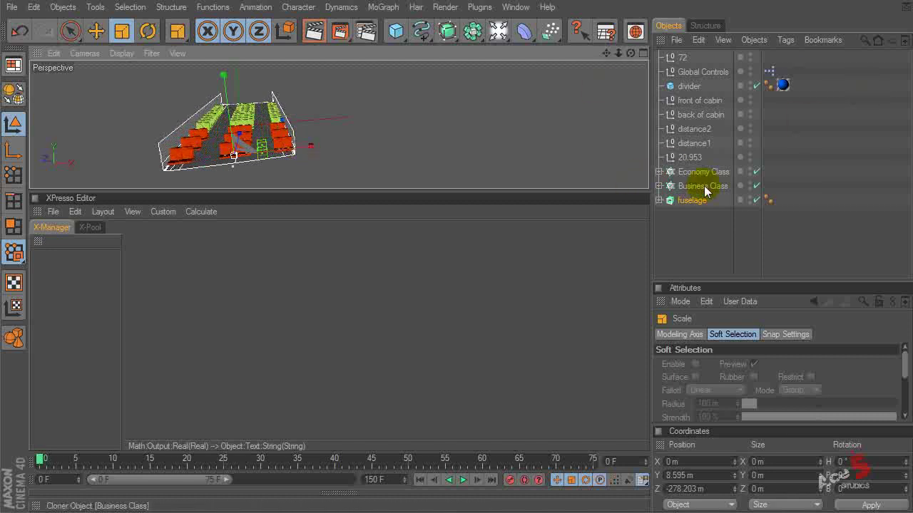
pyautogui.click(681, 186)
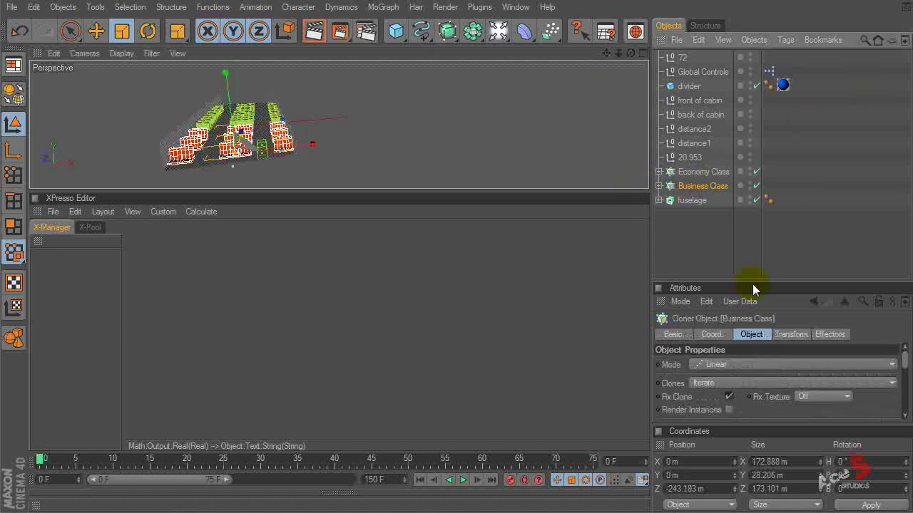
pyautogui.moveTo(760, 282); pyautogui.dragTo(767, 163)
pyautogui.doubleClick(714, 304)
pyautogui.write('4')
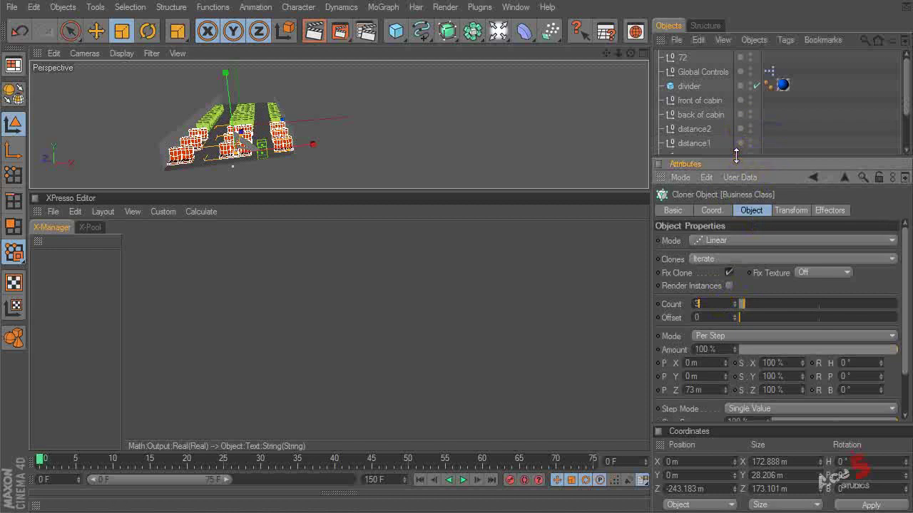
# Check the Global Controls, divider, front of cabin and back of cabin objects one after another
pyautogui.moveTo(737, 158); pyautogui.dragTo(728, 237)
pyautogui.click(719, 79)
pyautogui.click(689, 87)
pyautogui.click(687, 104)
pyautogui.click(694, 116)
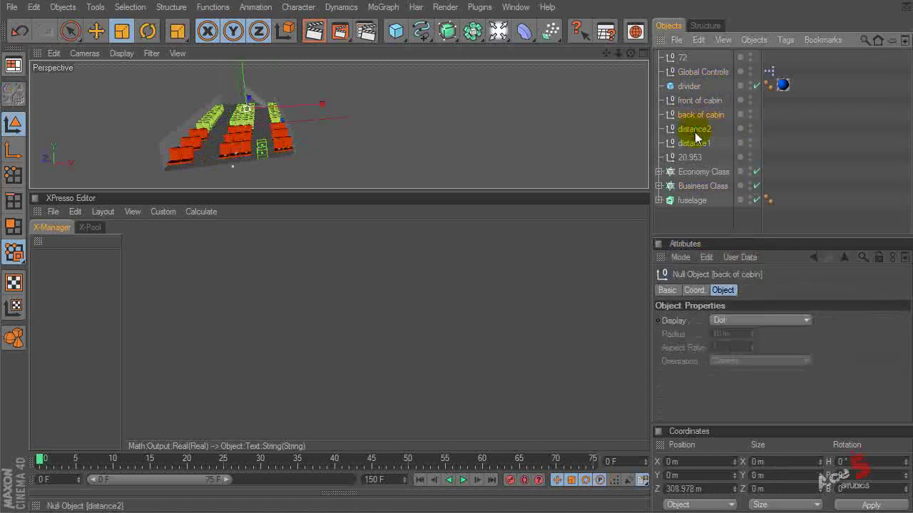
# Expand the Economy Class cloner and look through its child objects down to the Economy Seat null
pyautogui.click(658, 171)
pyautogui.click(708, 201)
pyautogui.click(708, 186)
pyautogui.click(710, 201)
pyautogui.click(704, 214)
pyautogui.click(720, 228)
pyautogui.moveTo(722, 237); pyautogui.dragTo(720, 295)
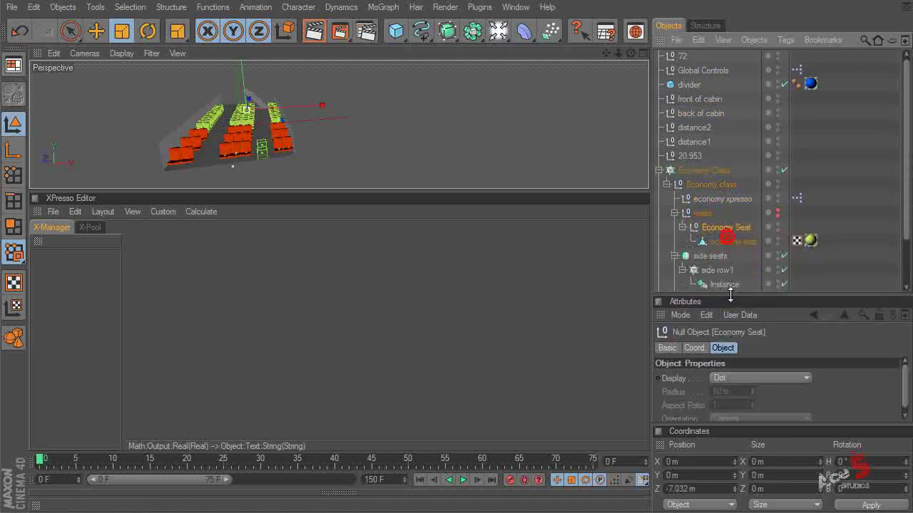
# Scale the economy seat polygon object along X to a width of about 20.7 m
pyautogui.click(715, 243)
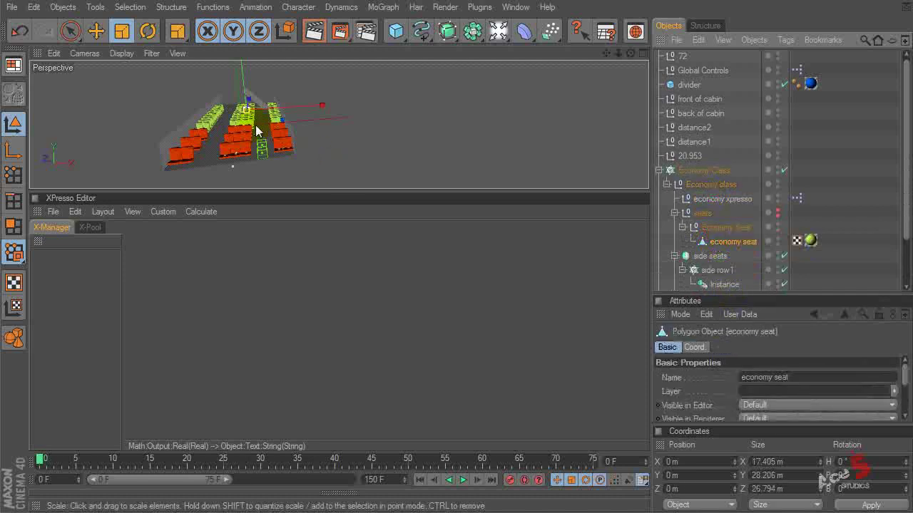
pyautogui.press('t')
pyautogui.moveTo(262, 113); pyautogui.dragTo(296, 114)
pyautogui.press('F5')
pyautogui.press('F1')
pyautogui.keyDown('alt'); pyautogui.moveTo(326, 159); pyautogui.dragTo(157, 117); pyautogui.keyUp('alt')
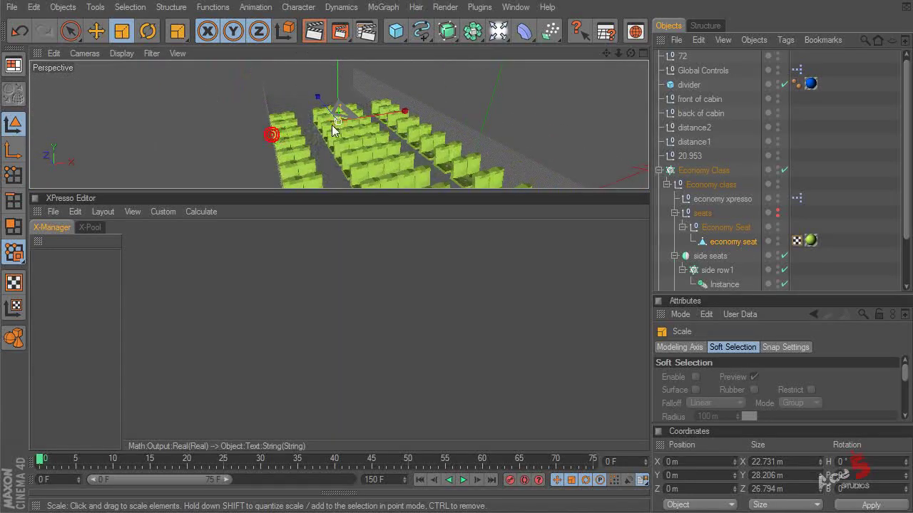
pyautogui.moveTo(399, 110)
pyautogui.mouseDown()
pyautogui.moveTo(374, 112)
pyautogui.moveTo(385, 111)
pyautogui.mouseUp()
pyautogui.keyDown('alt'); pyautogui.moveTo(413, 144); pyautogui.dragTo(335, 100, button='middle'); pyautogui.keyUp('alt')
pyautogui.scroll(-5, 418, 139)
pyautogui.keyDown('alt'); pyautogui.moveTo(418, 138); pyautogui.dragTo(249, 164); pyautogui.keyUp('alt')
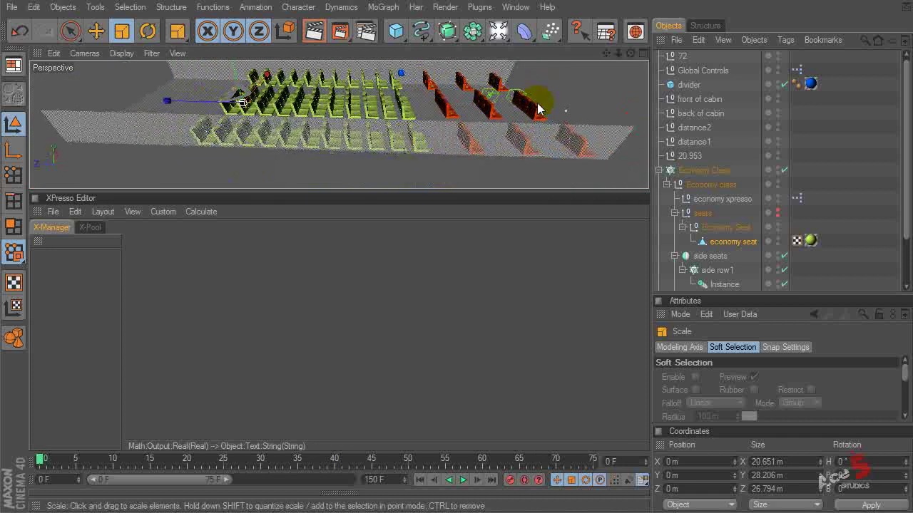
# Check the distance nulls and the front of cabin null, and examine the Global Controls XPresso graph as a whole
pyautogui.click(688, 155)
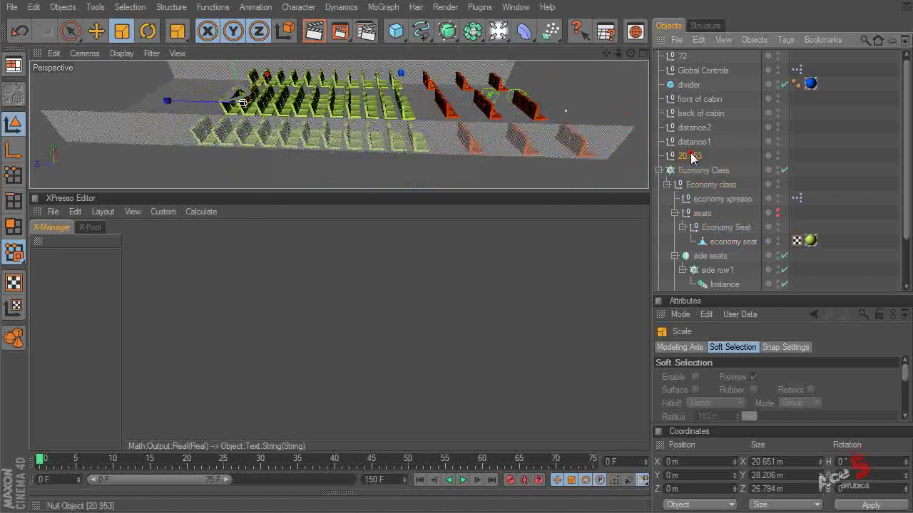
pyautogui.click(687, 141)
pyautogui.click(687, 127)
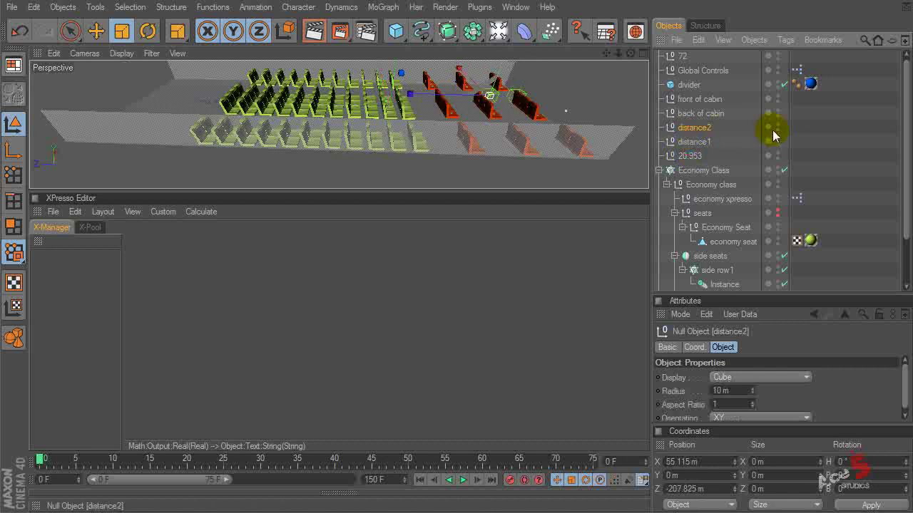
pyautogui.click(698, 100)
pyautogui.click(798, 72)
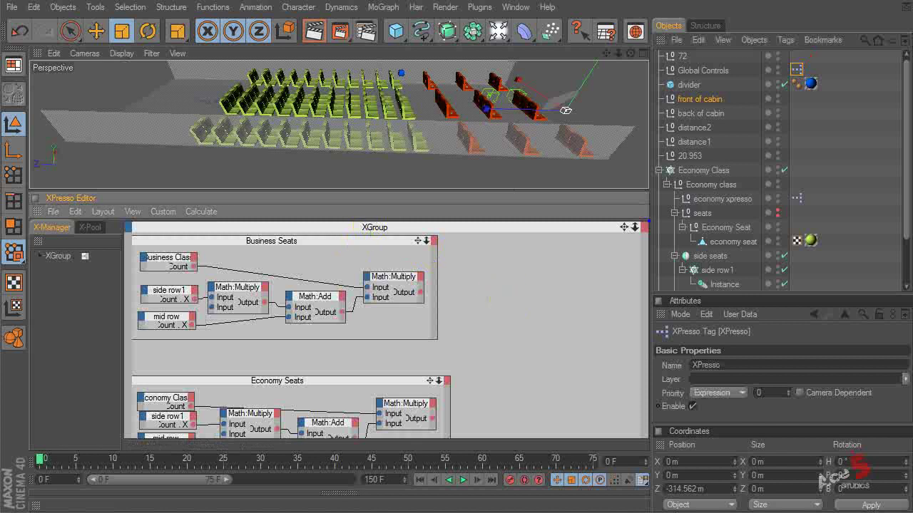
pyautogui.click(646, 222)
# Switch to the seats_thai_003.c4d scene
pyautogui.click(515, 6)
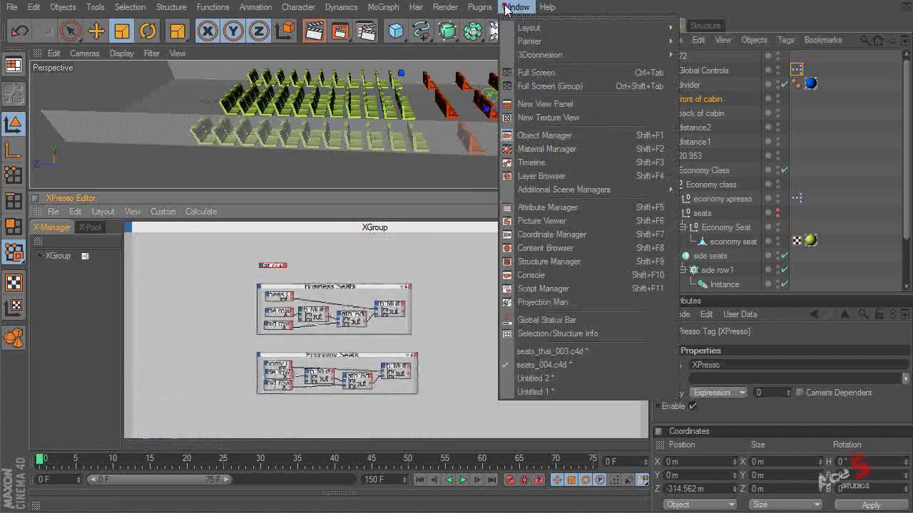
pyautogui.click(581, 355)
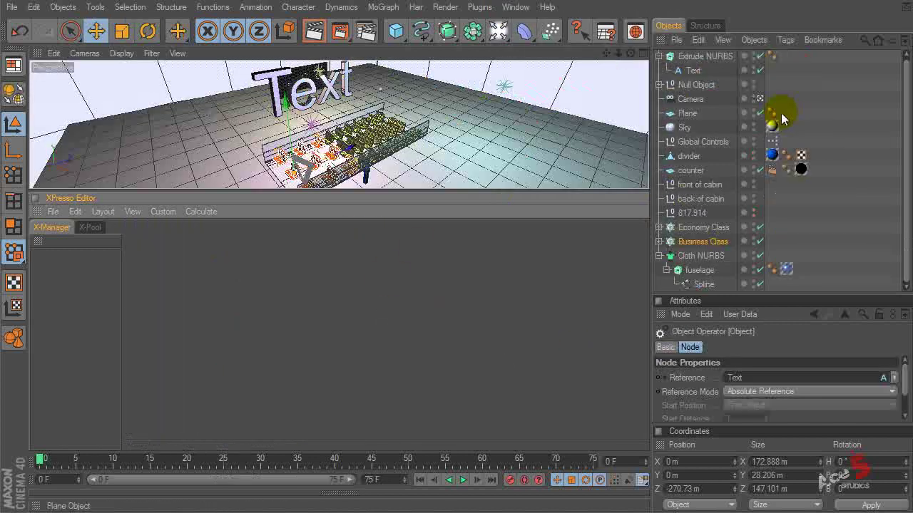
# Examine the global XPresso graph on Global Controls, from the Business Seats and Economy Seats groups through to the Text output
pyautogui.click(772, 141)
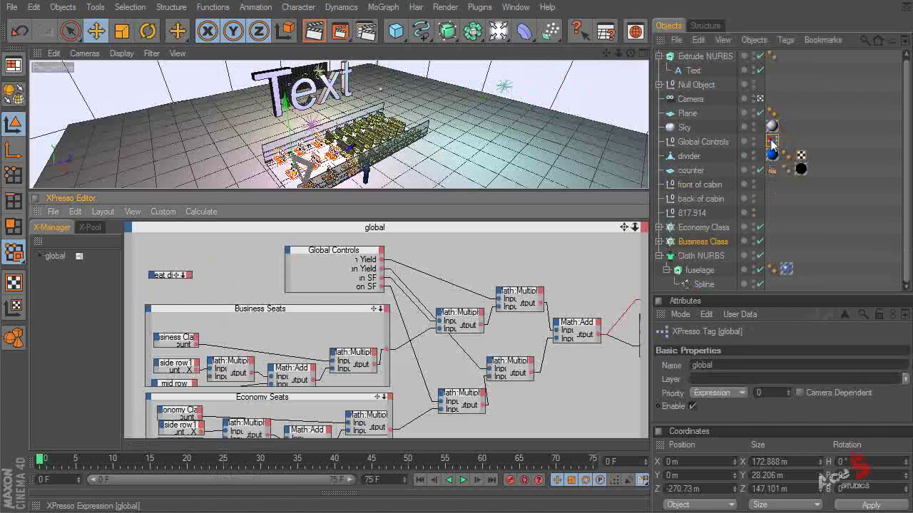
pyautogui.moveTo(635, 227); pyautogui.dragTo(652, 220)
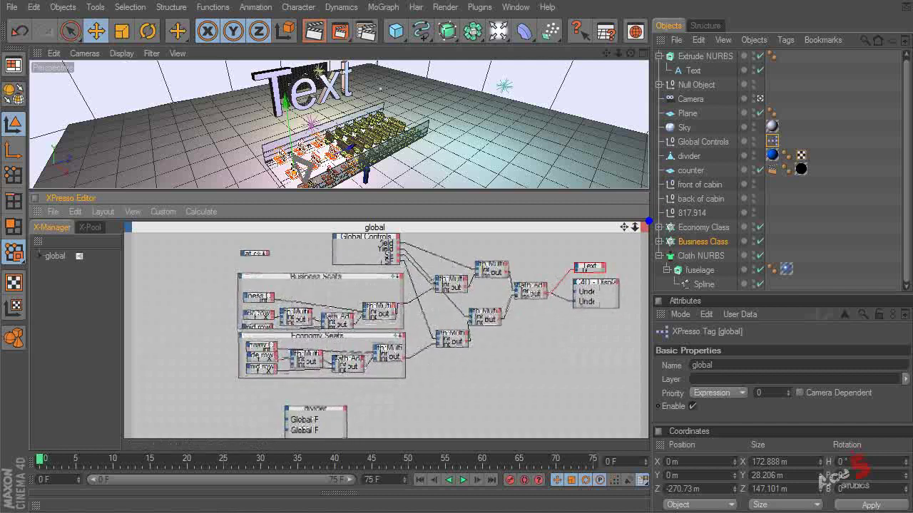
pyautogui.moveTo(318, 270); pyautogui.dragTo(328, 236)
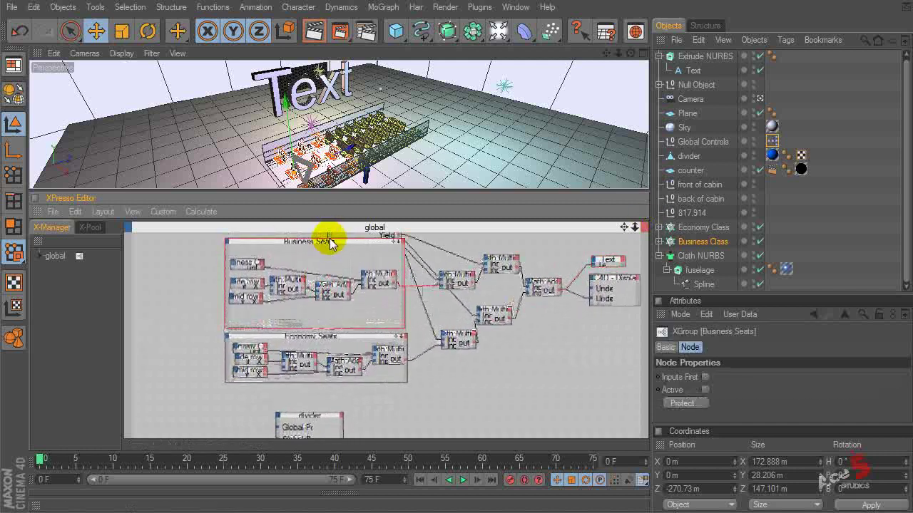
pyautogui.click(330, 243)
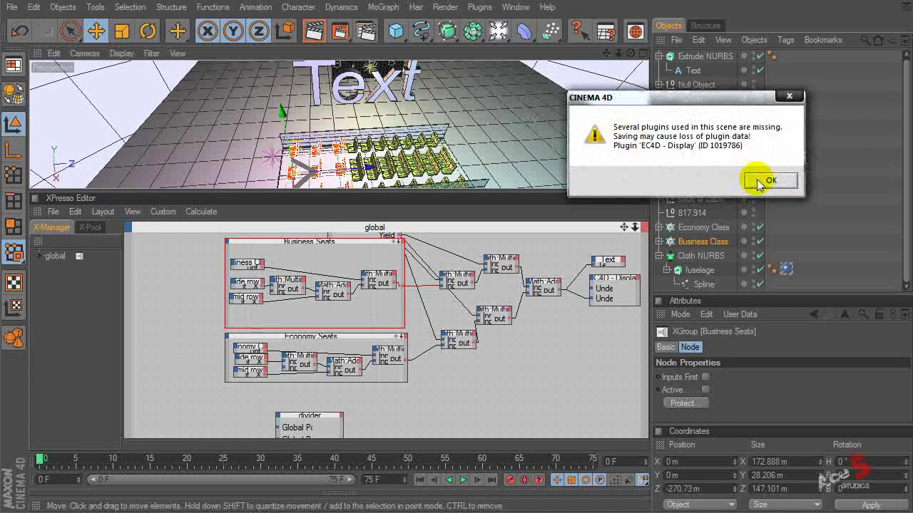
# Dismiss the missing-plugin warning to finish opening the other cabin seats scene, and clear the object selection
pyautogui.click(757, 174)
pyautogui.click(300, 119)
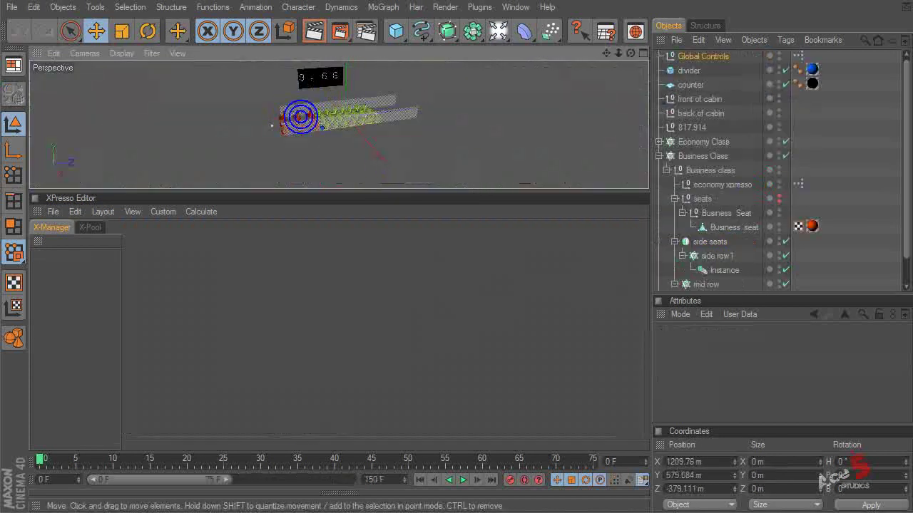
pyautogui.click(443, 134)
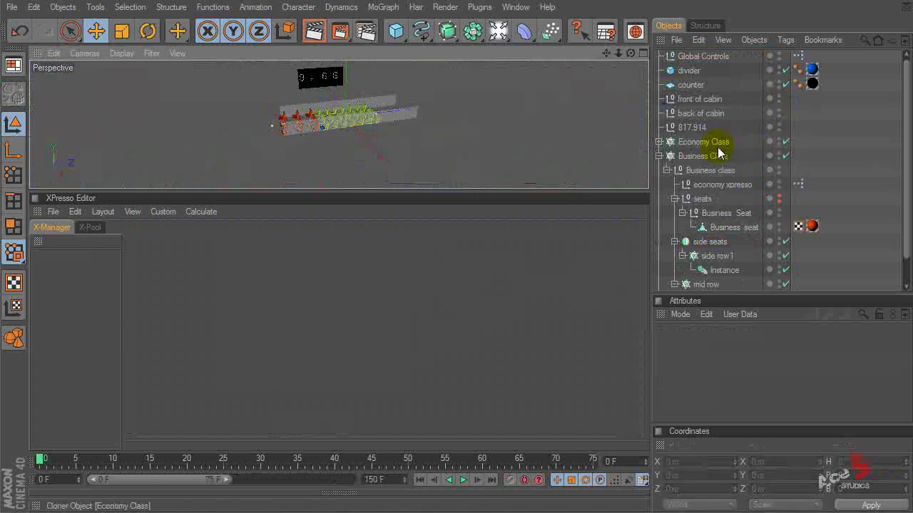
# Try moving the Economy Class cloner along Z to about 292.6 m, and undo the move
pyautogui.click(705, 142)
pyautogui.scroll(5, 422, 113)
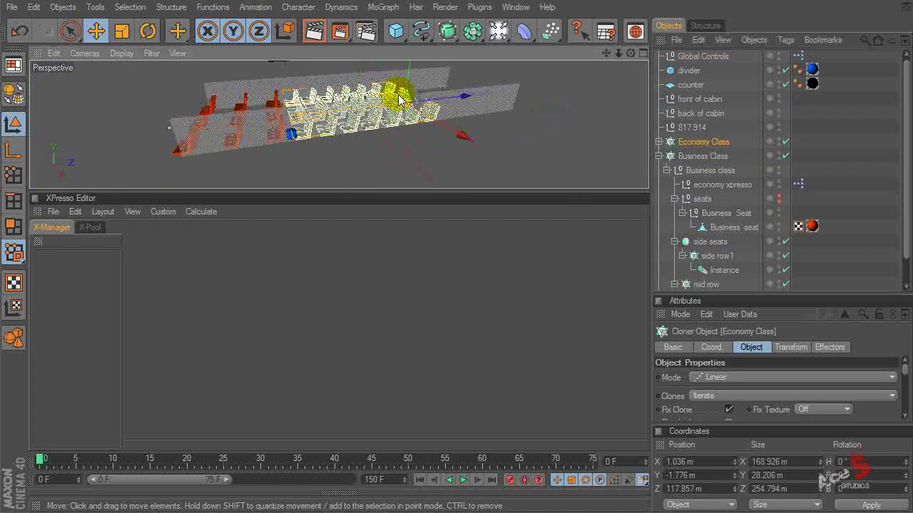
pyautogui.moveTo(458, 97); pyautogui.dragTo(542, 92)
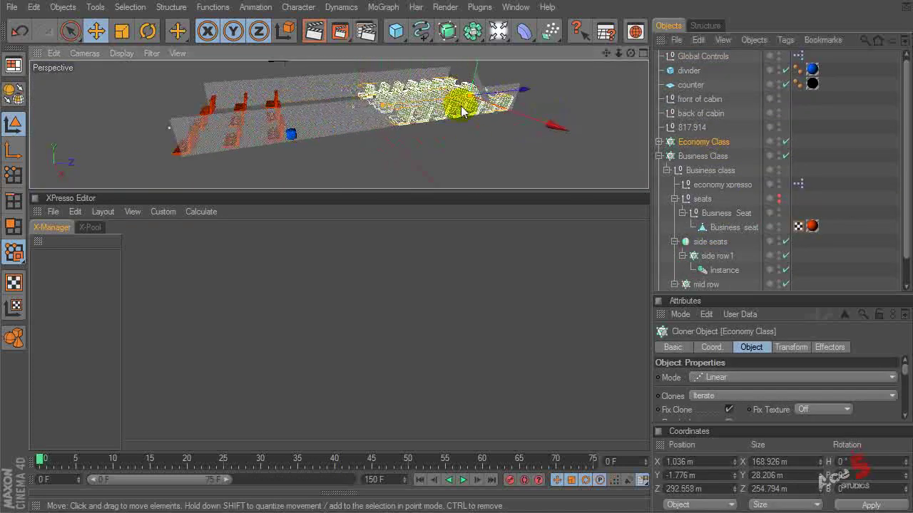
pyautogui.hotkey('ctrl', 'z')
# Check the back of cabin null, try moving the divider along Z to about -12 m, and undo that move
pyautogui.click(700, 113)
pyautogui.moveTo(457, 94); pyautogui.dragTo(476, 117)
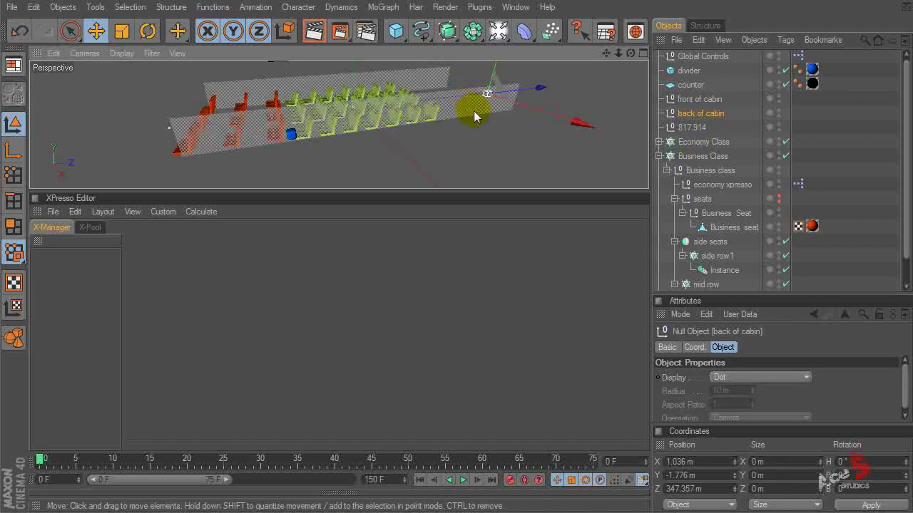
pyautogui.click(292, 134)
pyautogui.moveTo(343, 130); pyautogui.dragTo(420, 121)
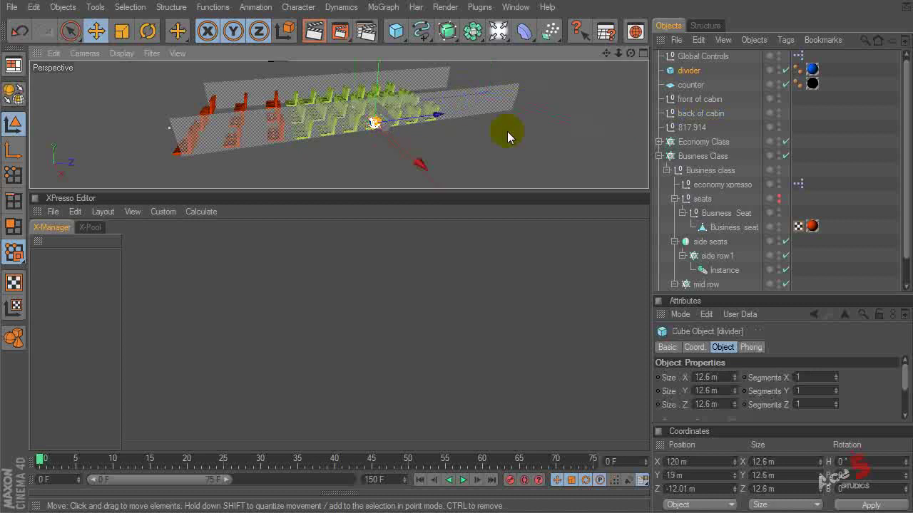
pyautogui.hotkey('ctrl', 'z')
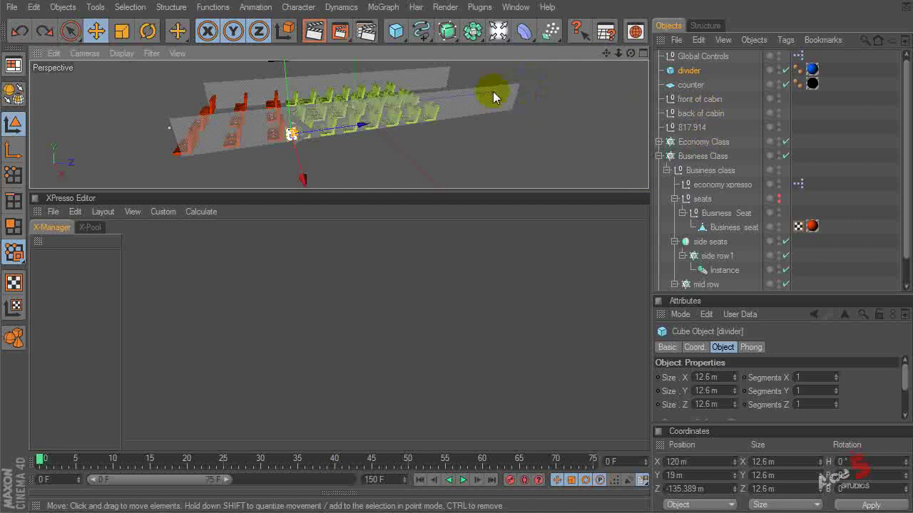
# Switch to the scene with the cubes and distance text splines, and select the Text.1 spline
pyautogui.click(516, 7)
pyautogui.click(571, 390)
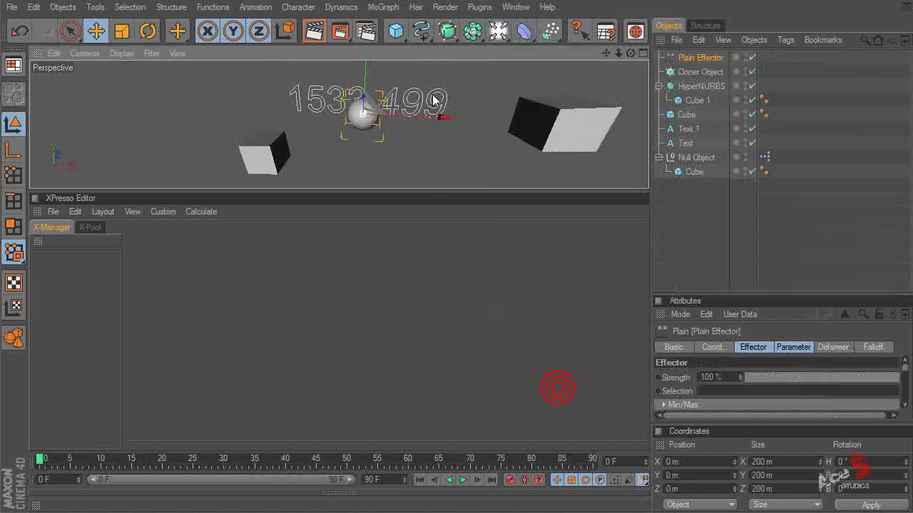
pyautogui.keyDown('alt'); pyautogui.moveTo(326, 153); pyautogui.dragTo(648, 129); pyautogui.keyUp('alt')
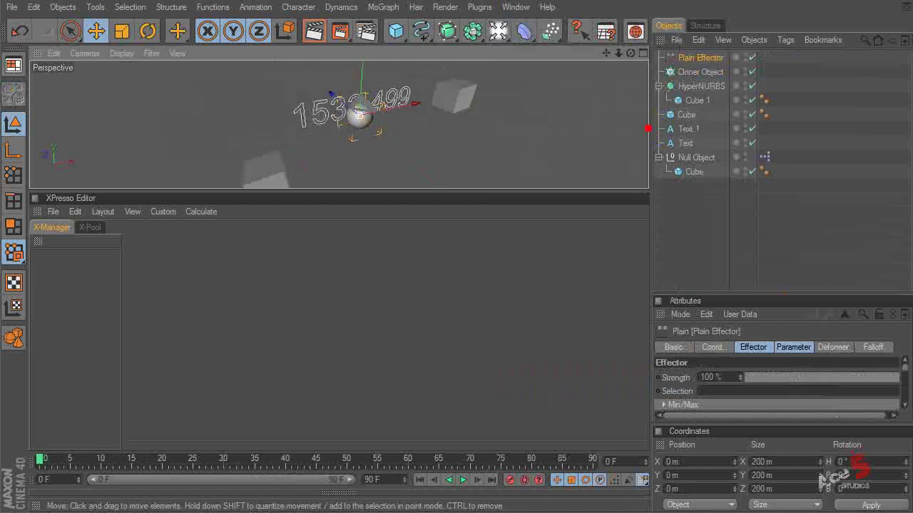
pyautogui.rightClick(688, 128)
pyautogui.press('Escape')
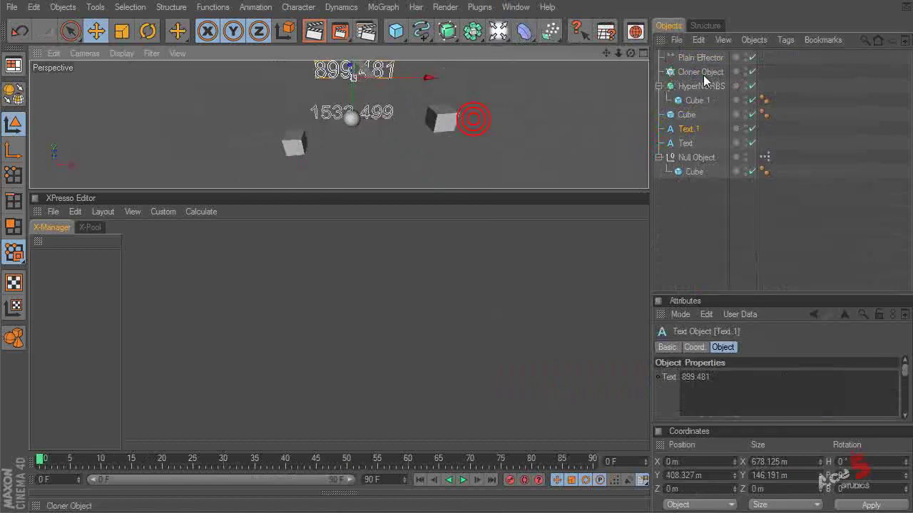
# Add a user data entry named Data with the String data type to the Null Object
pyautogui.click(695, 157)
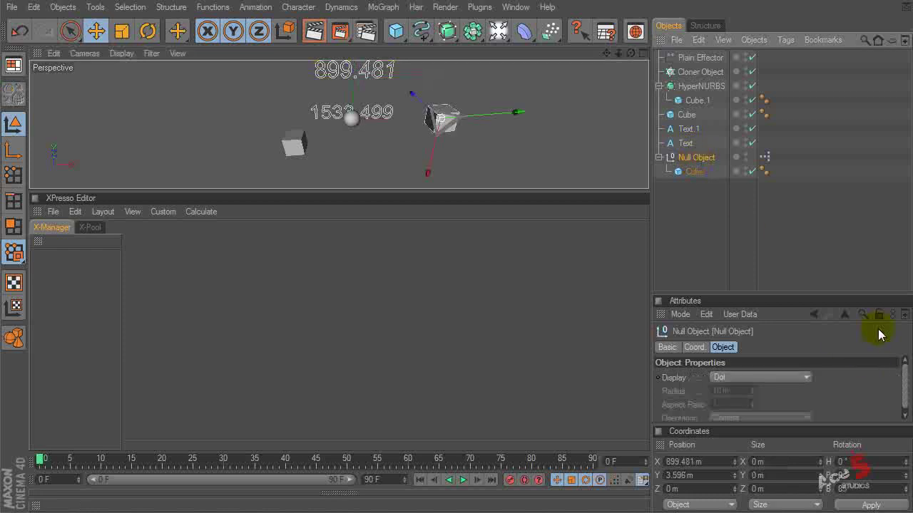
pyautogui.click(739, 314)
pyautogui.click(740, 314)
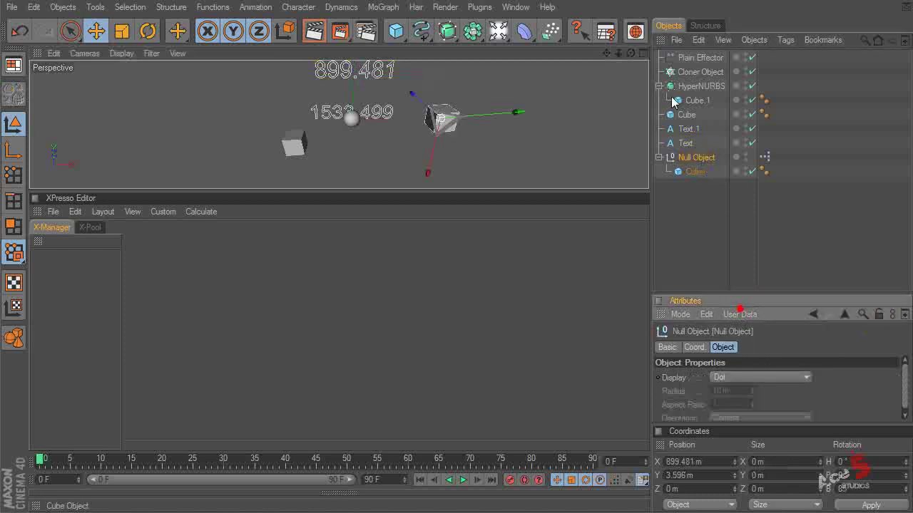
pyautogui.click(740, 315)
pyautogui.click(758, 344)
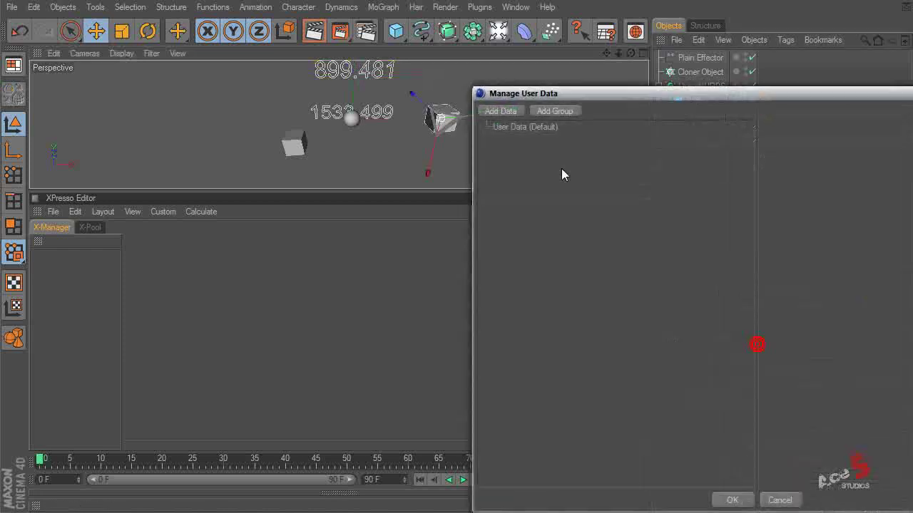
pyautogui.click(506, 113)
pyautogui.click(835, 199)
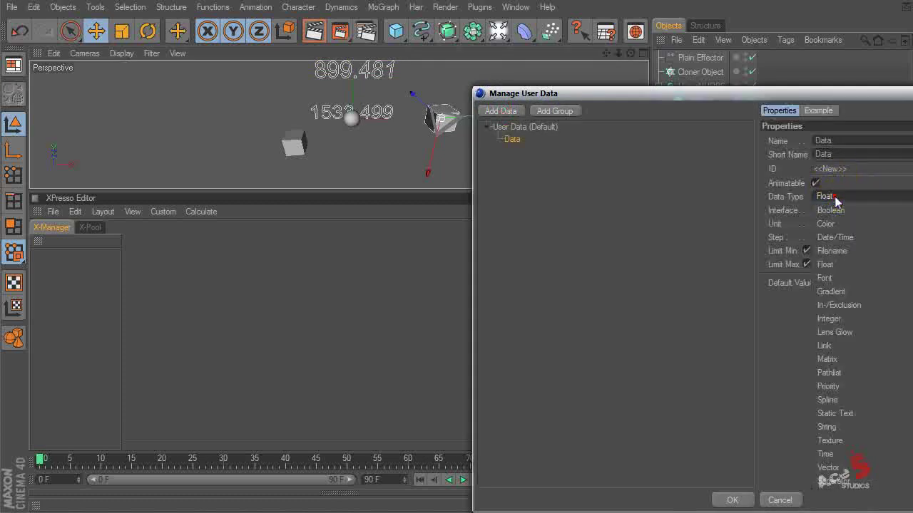
pyautogui.click(853, 428)
pyautogui.click(732, 500)
# Try entering the text asdd in the null's Data field and clear it again
pyautogui.click(703, 378)
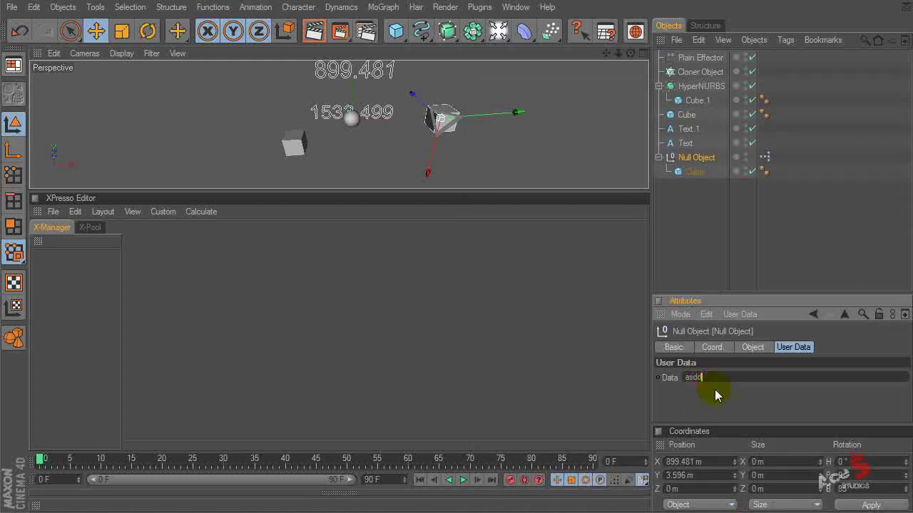
pyautogui.press('BackSpace')
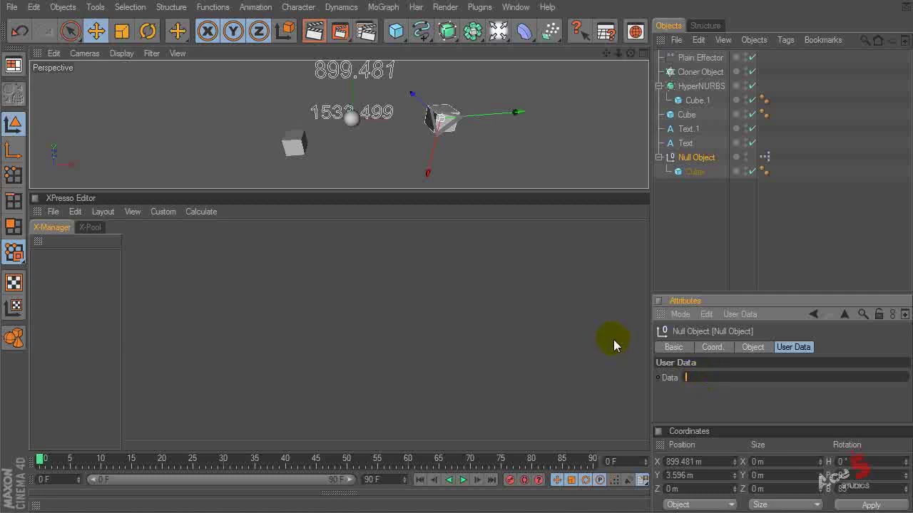
pyautogui.moveTo(618, 126)
pyautogui.keyDown('alt'); pyautogui.mouseDown()
pyautogui.moveTo(648, 129)
pyautogui.moveTo(621, 129)
pyautogui.mouseUp(); pyautogui.keyUp('alt')
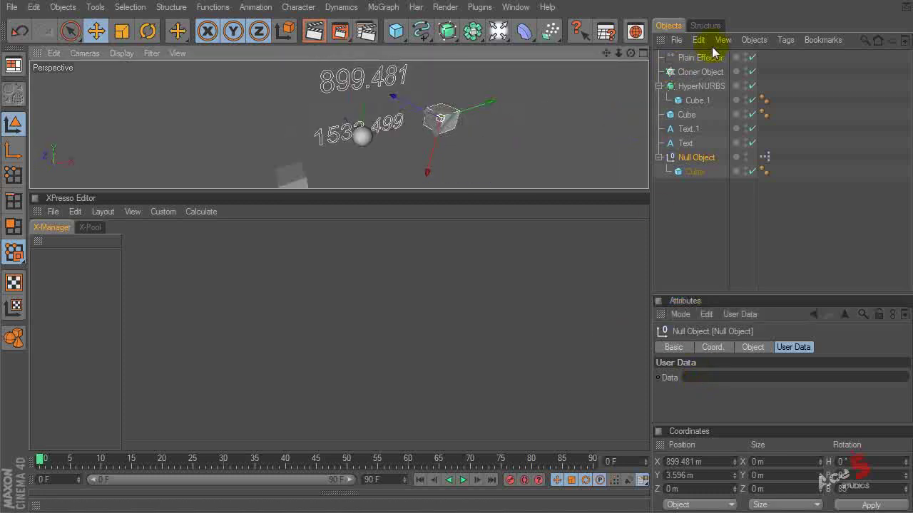